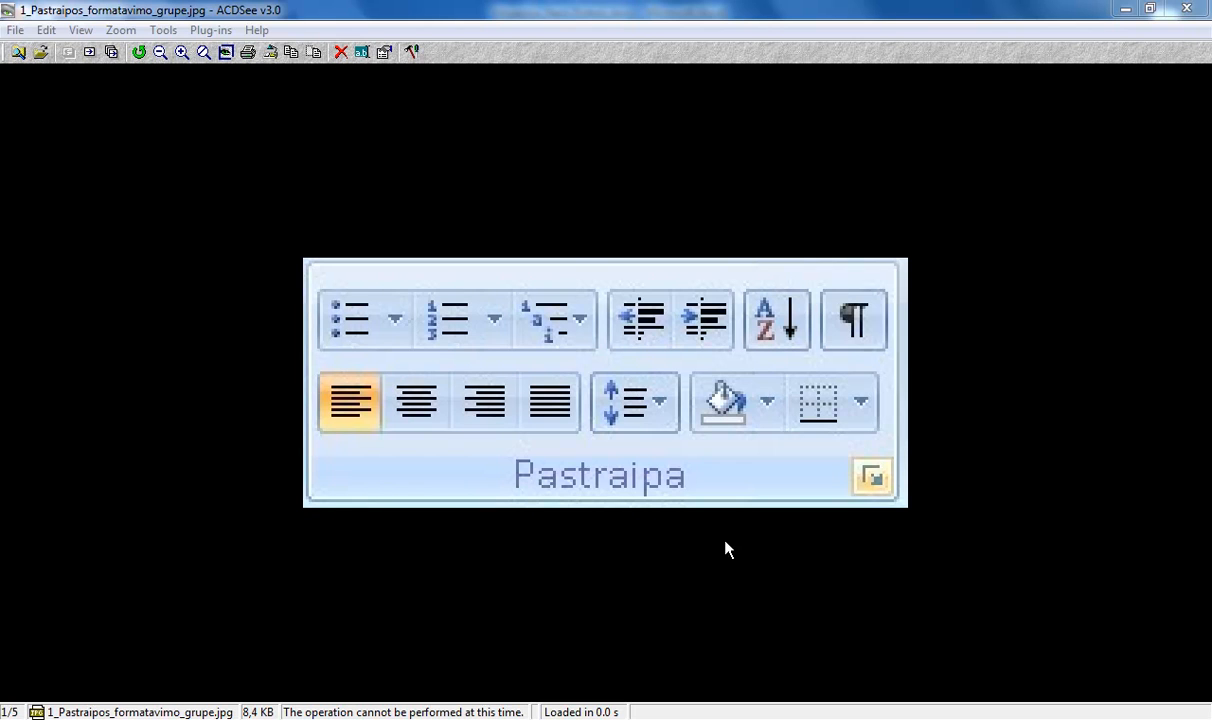
Switch to the Vikipedija_Haris Poteris.docx document in Word and highlight the paragraph starting with "Haris Poteris (angl." to see its extent.
{"action": "key", "text": "alt+Tab"}
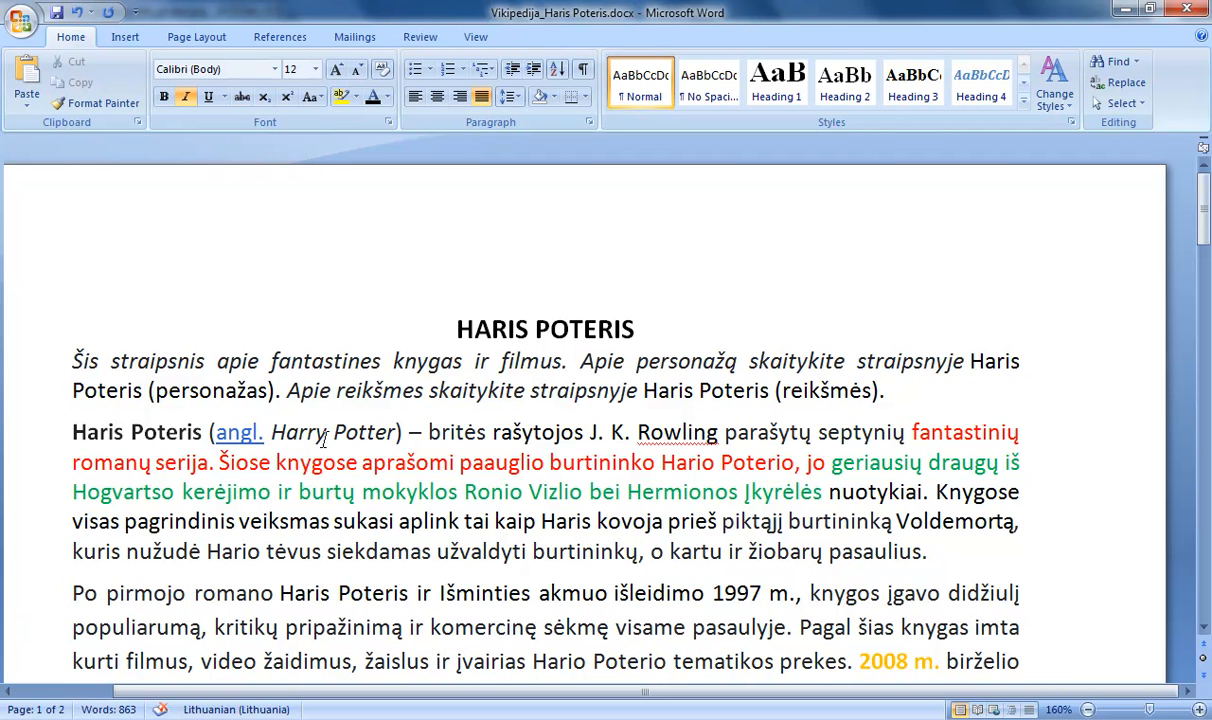
{"action": "left_click_drag", "start_coordinate": [76, 361], "coordinate": [19, 362]}
{"action": "left_click", "coordinate": [135, 420]}
{"action": "left_click_drag", "start_coordinate": [72, 432], "coordinate": [945, 565]}
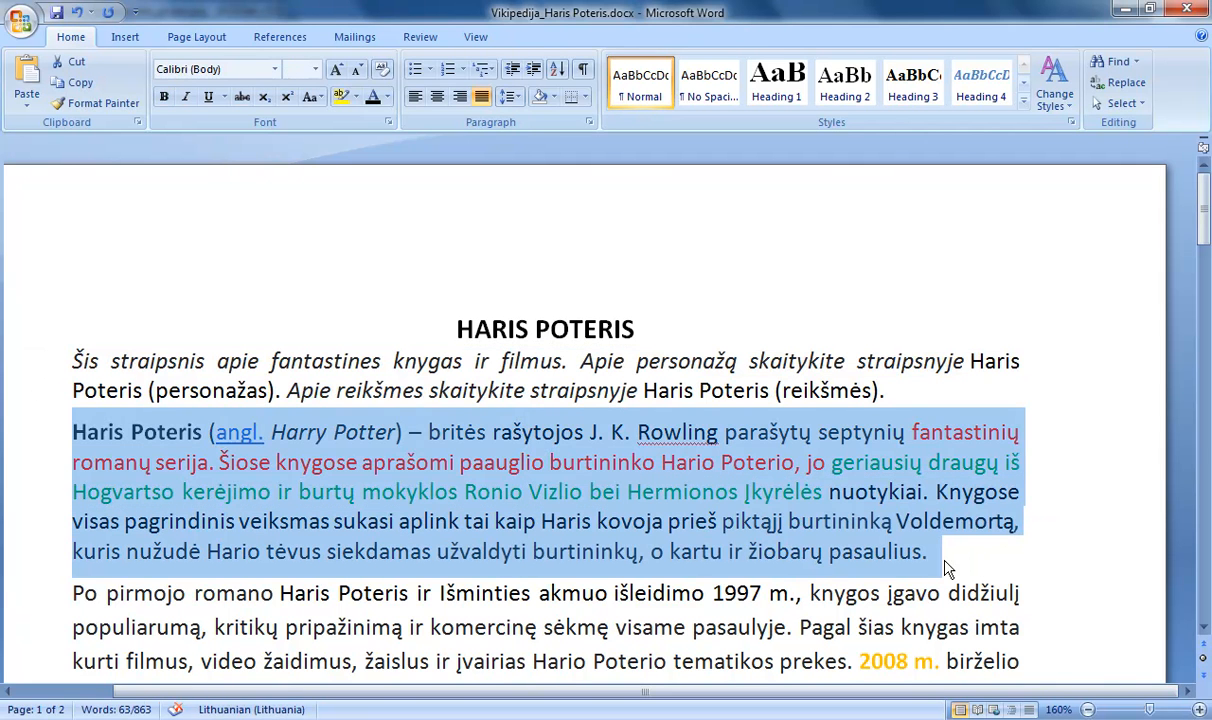
{"action": "left_click", "coordinate": [760, 492]}
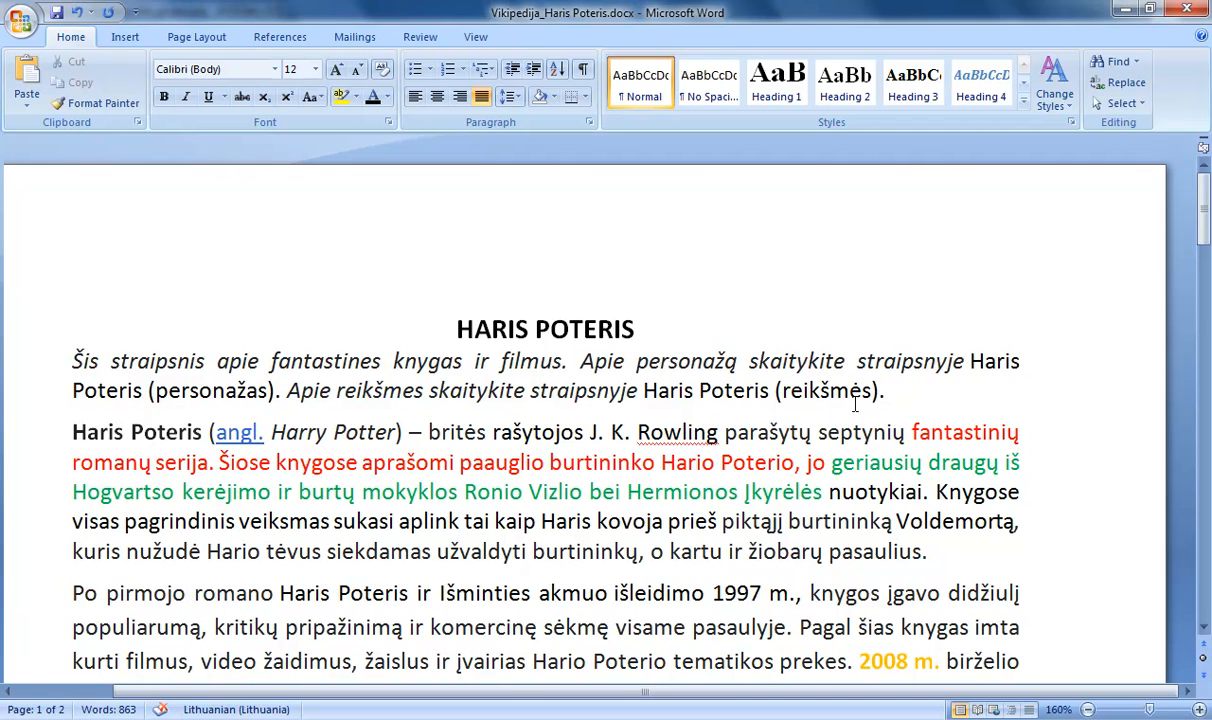
Indent the first lines of the "Šis straipsnis" and "Haris Poteris (angl." paragraphs by one tab stop each.
{"action": "left_click", "coordinate": [67, 361]}
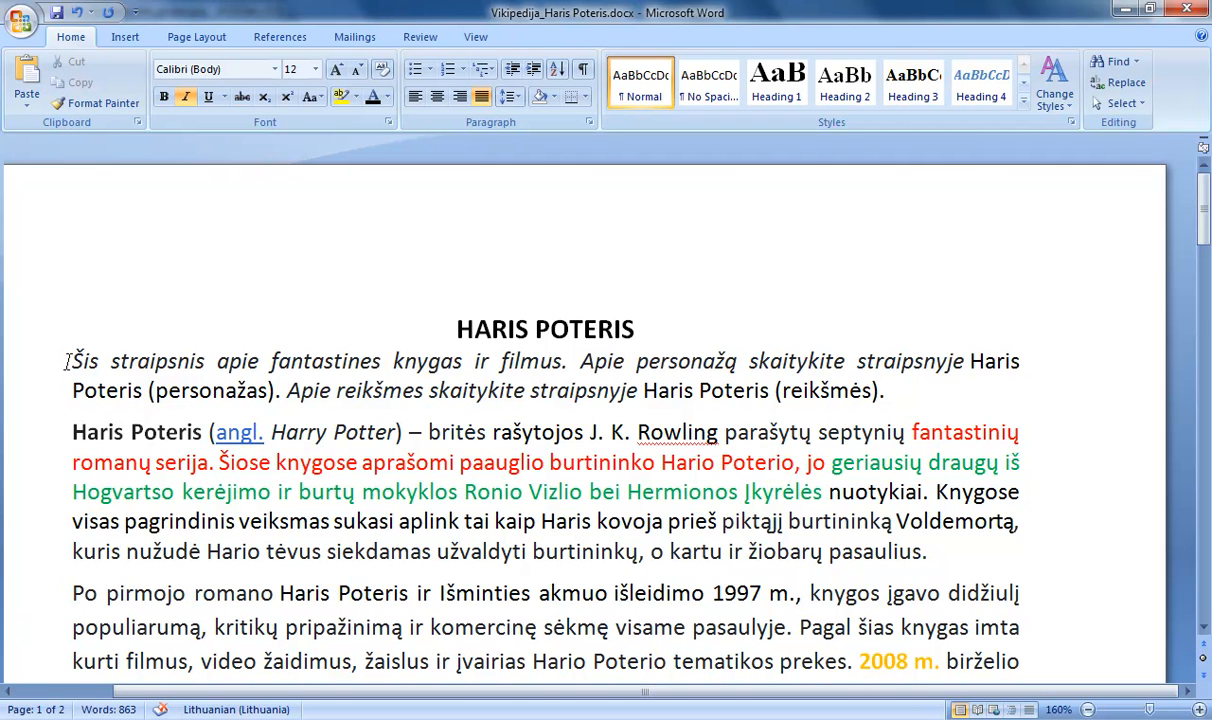
{"action": "key", "text": "Tab"}
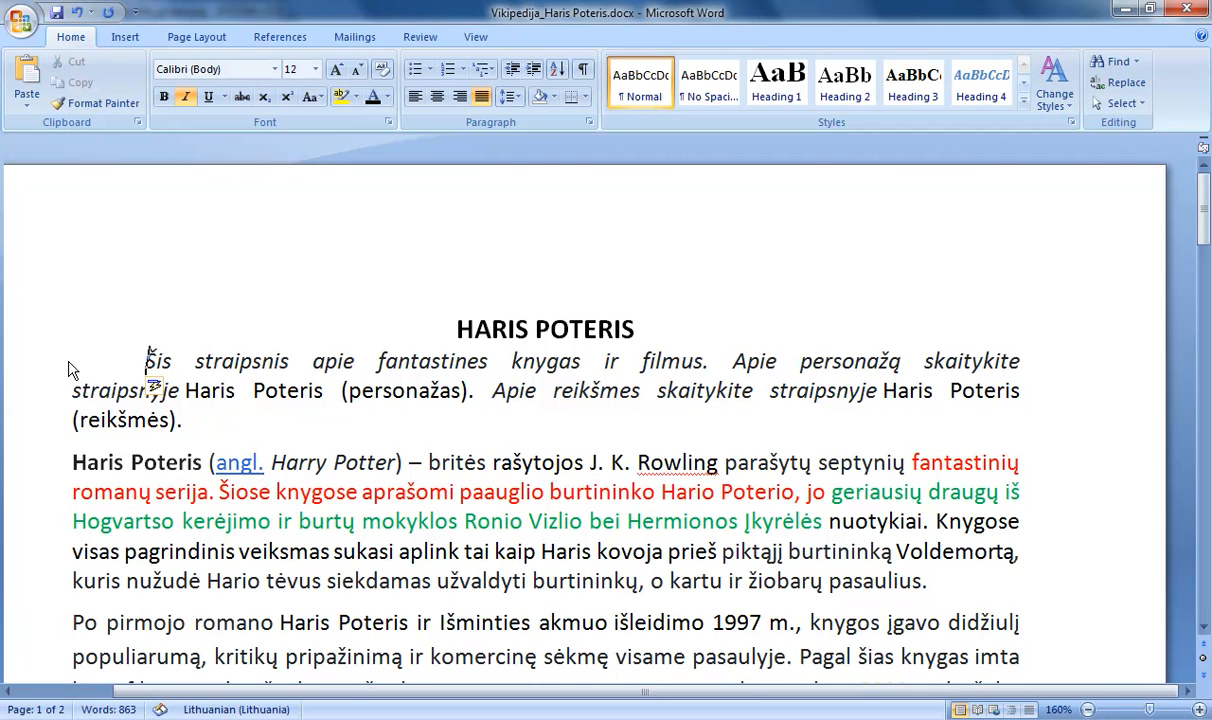
{"action": "left_click", "coordinate": [74, 463]}
{"action": "key", "text": "Tab"}
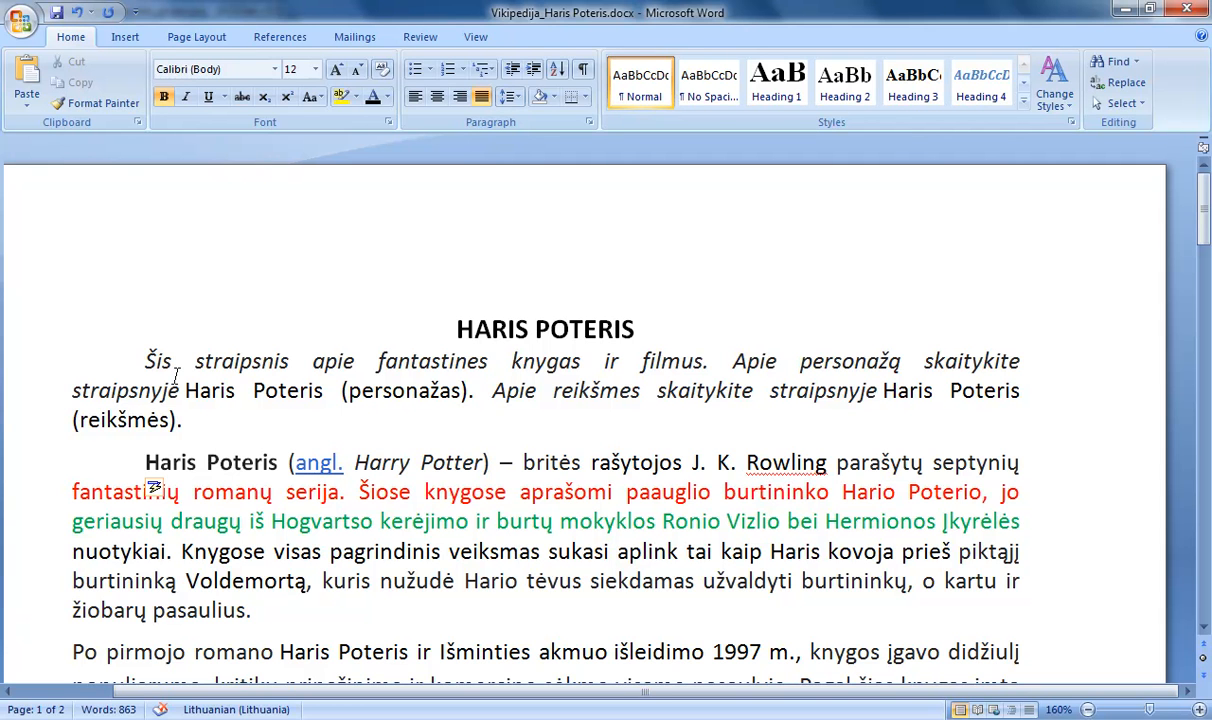
Indent the first line of the "Po pirmojo romano" paragraph with spaces and of the "Lietuvoje leidykla" paragraph by one tab stop.
{"action": "scroll", "coordinate": [177, 377], "scroll_direction": "down", "scroll_amount": 2}
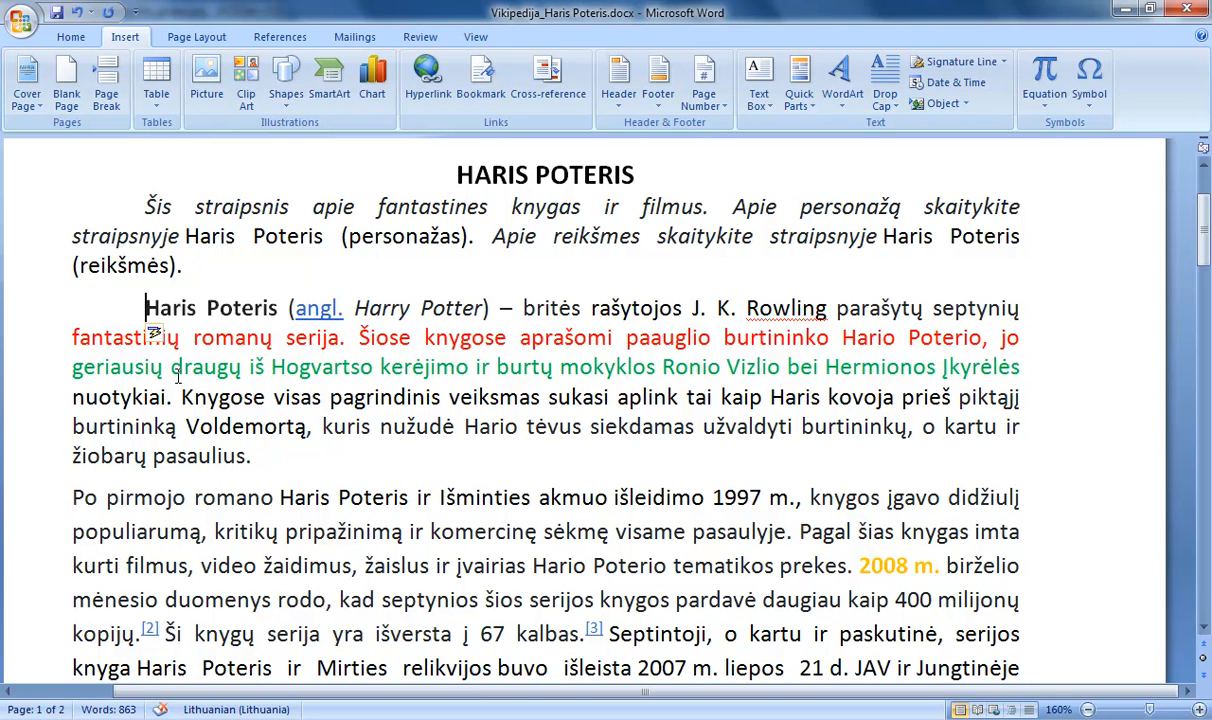
{"action": "scroll", "coordinate": [178, 374], "scroll_direction": "down", "scroll_amount": 3}
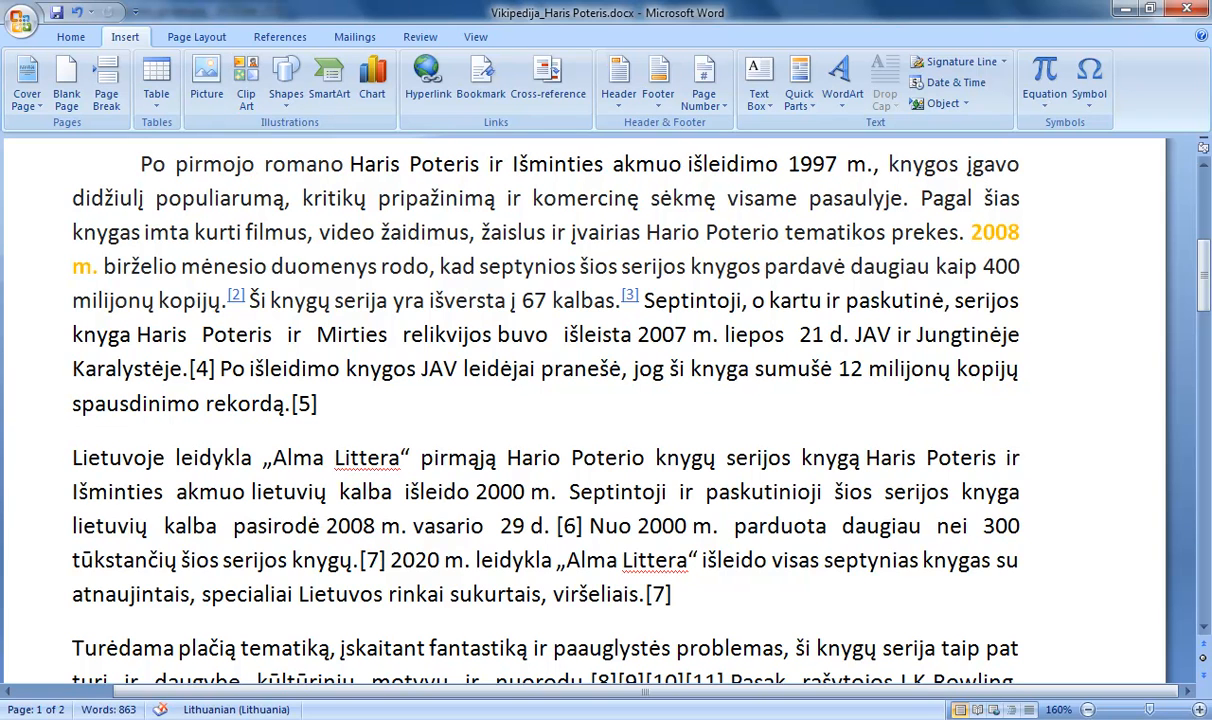
{"action": "left_click", "coordinate": [66, 458]}
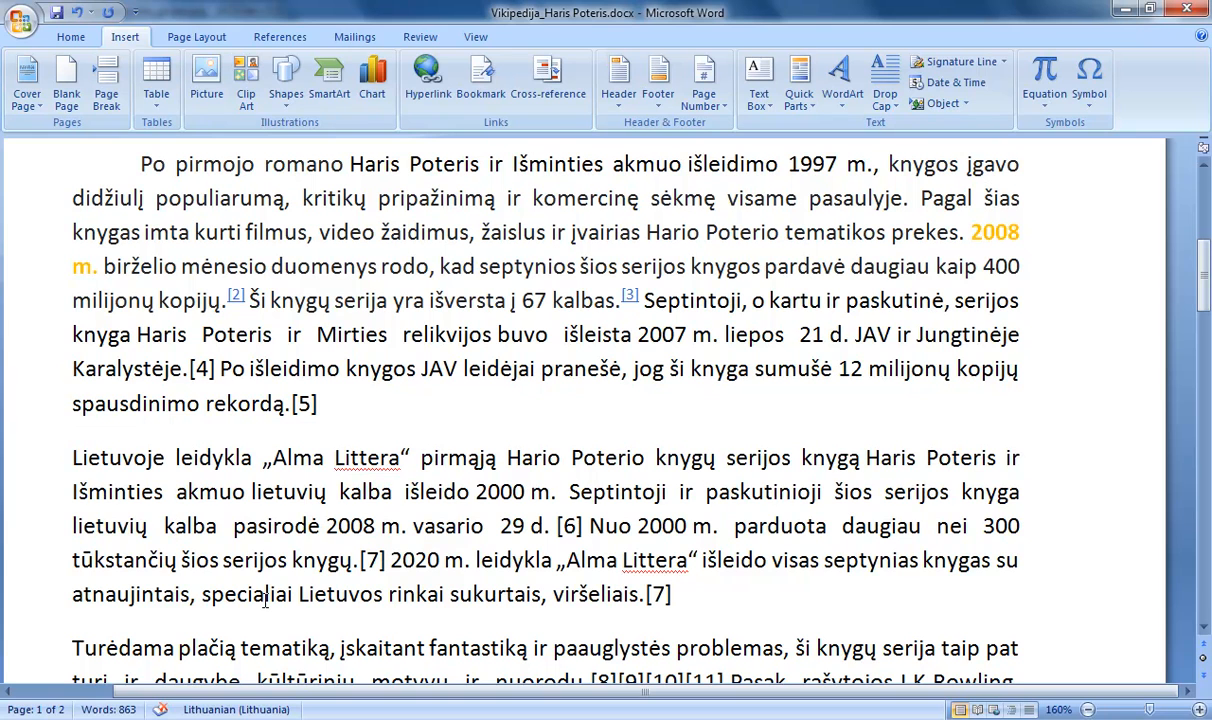
{"action": "key", "text": "Tab"}
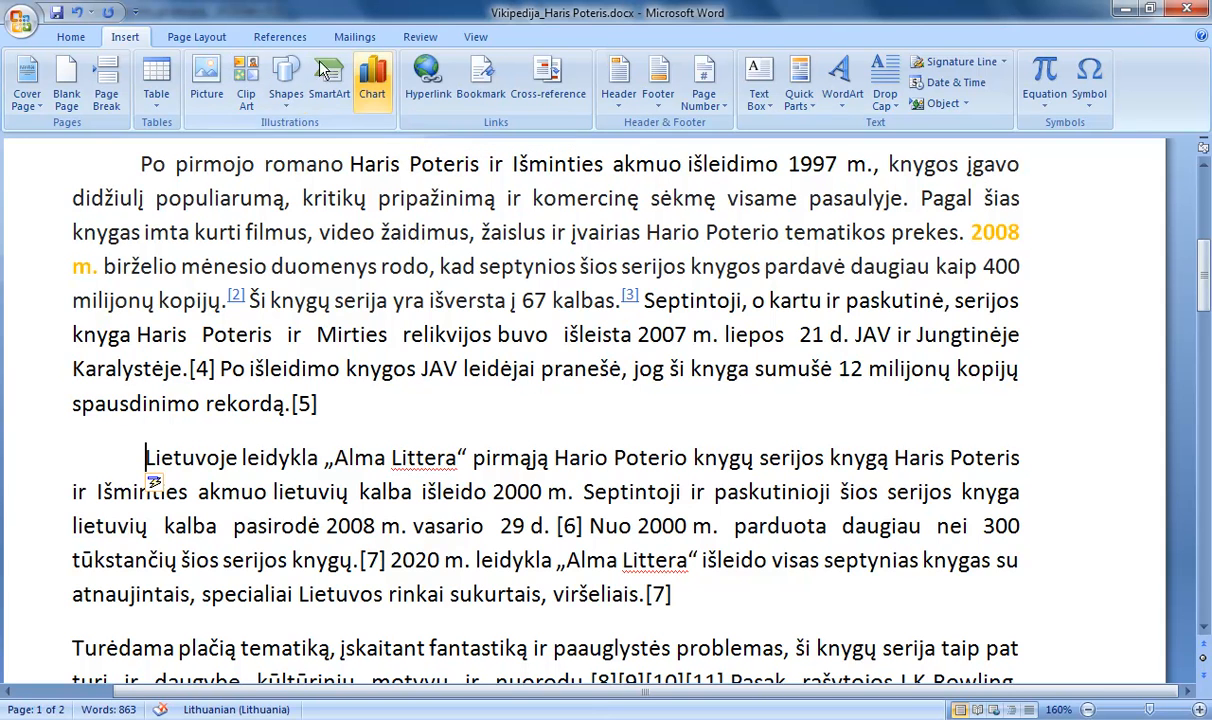
Compare the first-line indents of the "Po pirmojo romano" and "Lietuvoje leidykla" paragraphs by highlighting each paragraph.
{"action": "left_click_drag", "start_coordinate": [140, 166], "coordinate": [406, 392]}
{"action": "left_click", "coordinate": [406, 425]}
{"action": "left_click_drag", "start_coordinate": [143, 456], "coordinate": [660, 590]}
{"action": "left_click", "coordinate": [518, 491]}
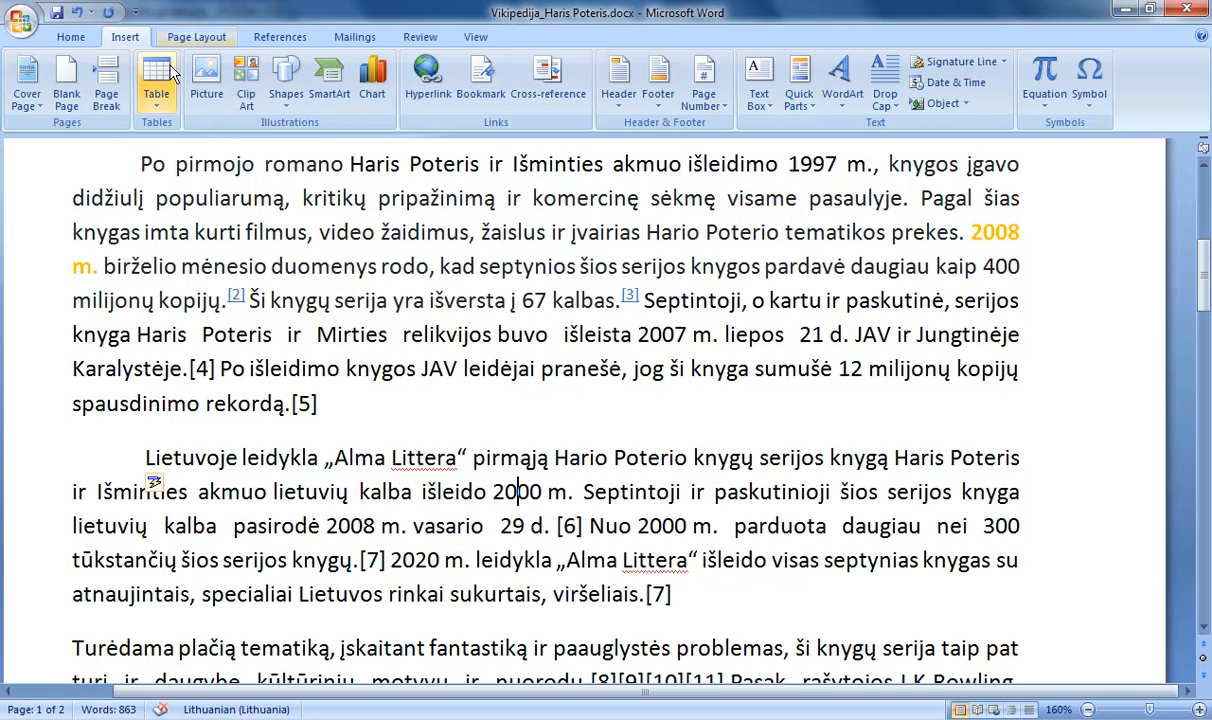
Show the formatting marks and examine the space characters before and between the words of the "Po pirmojo romano" paragraph.
{"action": "left_click", "coordinate": [72, 38]}
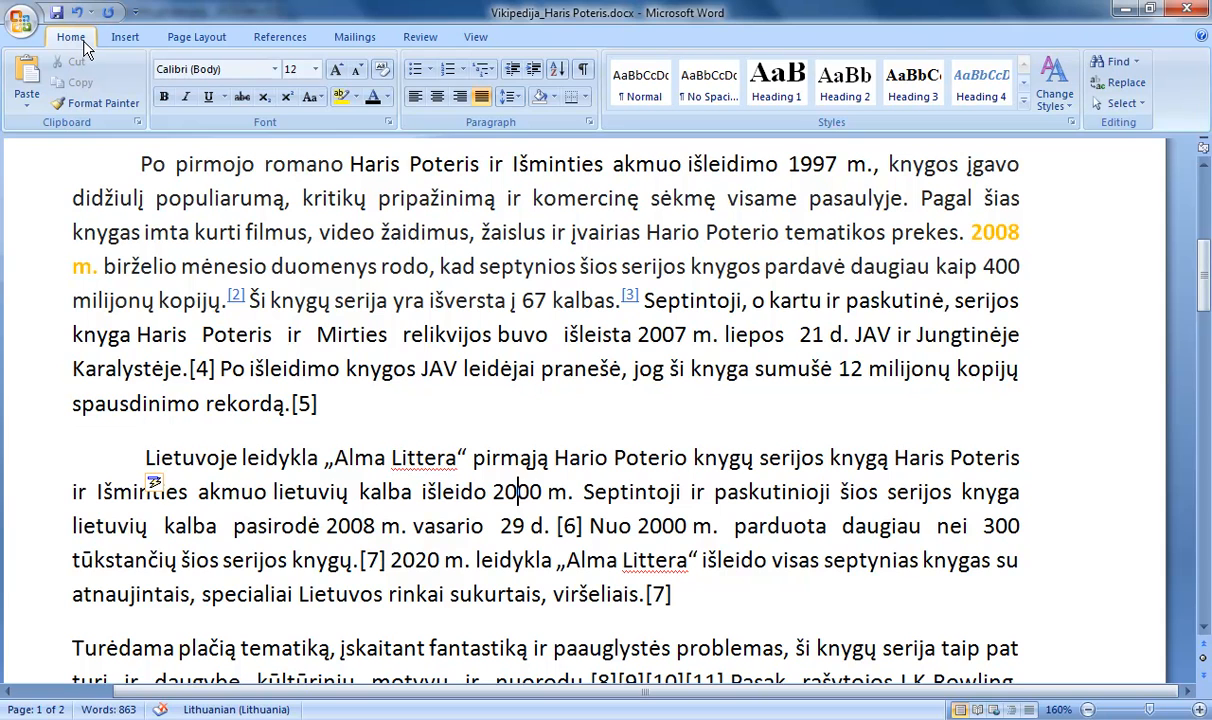
{"action": "left_click", "coordinate": [584, 71]}
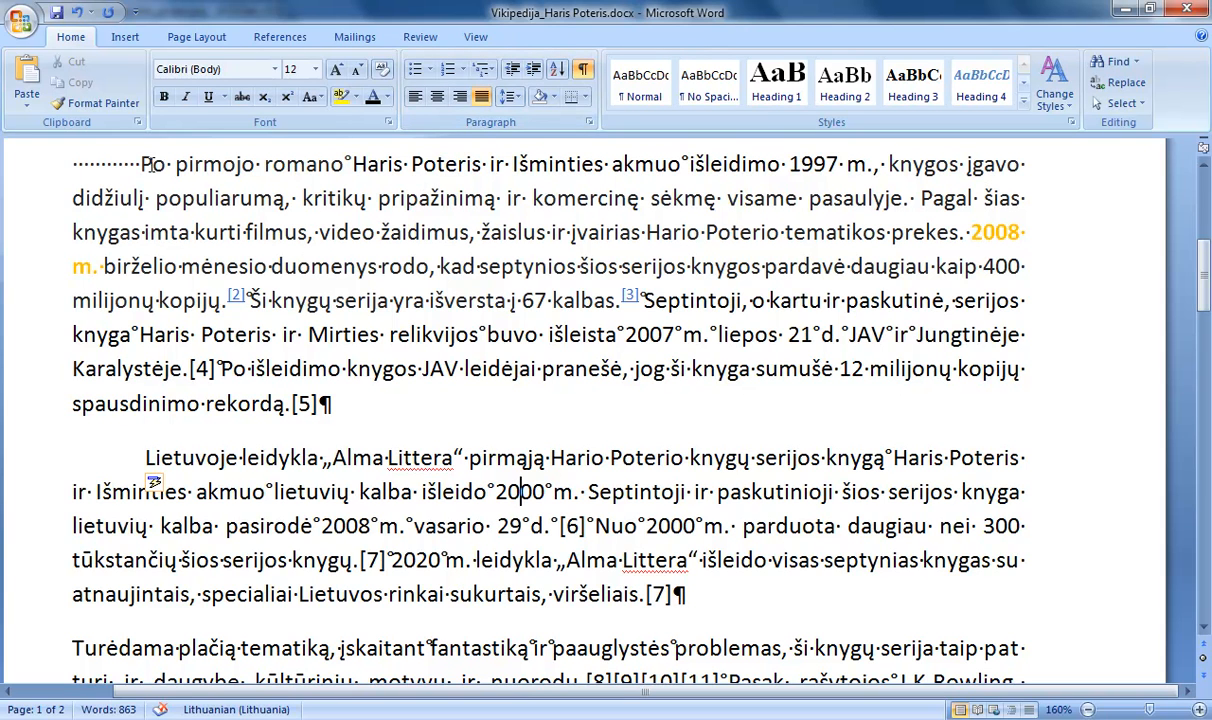
{"action": "left_click_drag", "start_coordinate": [73, 161], "coordinate": [140, 164]}
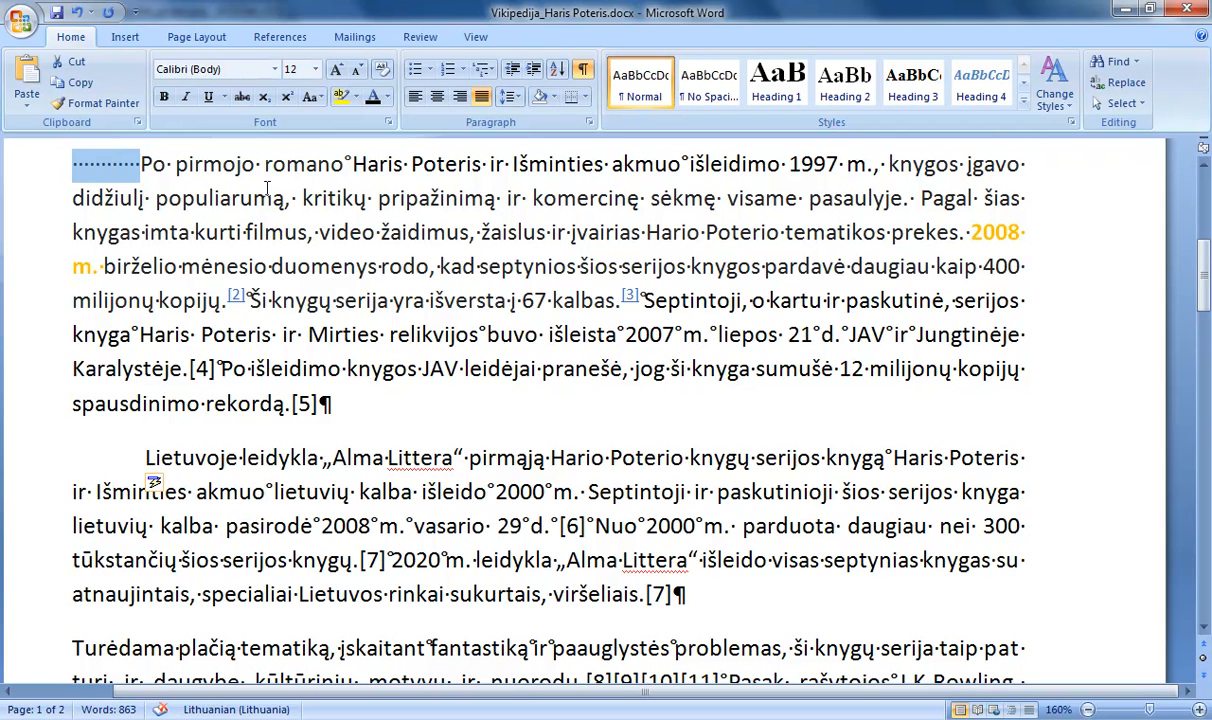
{"action": "left_click", "coordinate": [289, 404]}
{"action": "left_click_drag", "start_coordinate": [290, 407], "coordinate": [283, 408]}
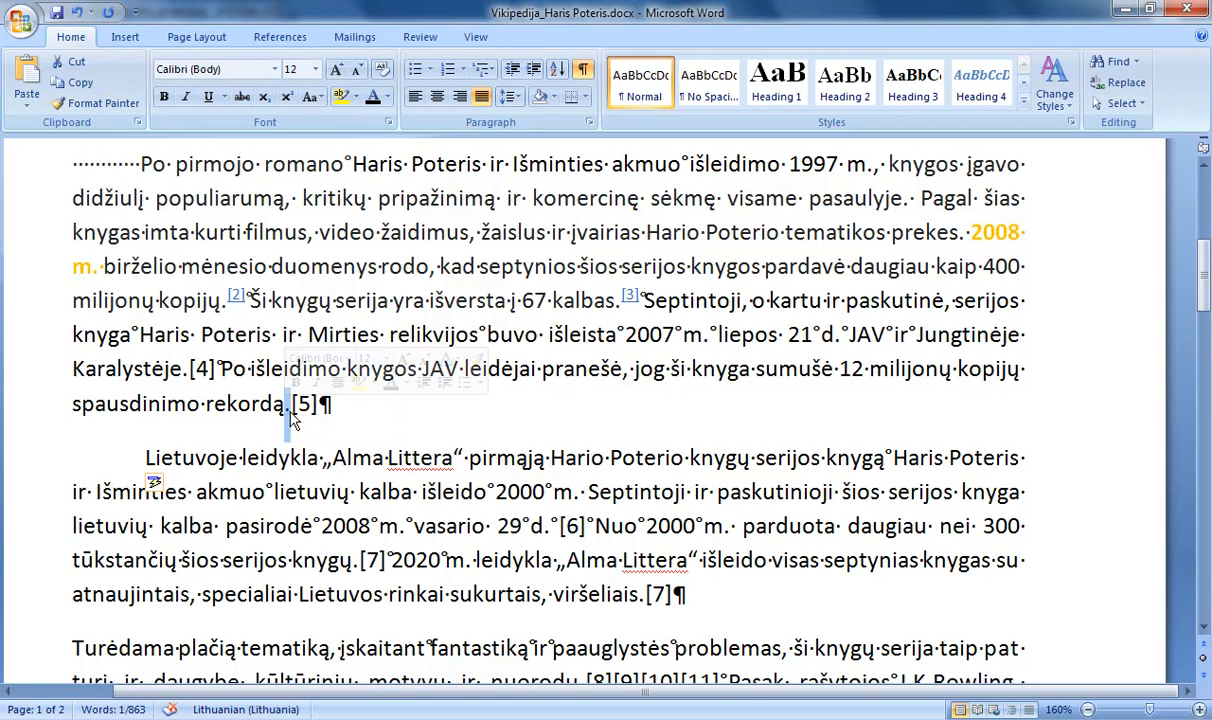
{"action": "left_click", "coordinate": [142, 165]}
{"action": "left_click_drag", "start_coordinate": [142, 165], "coordinate": [70, 166]}
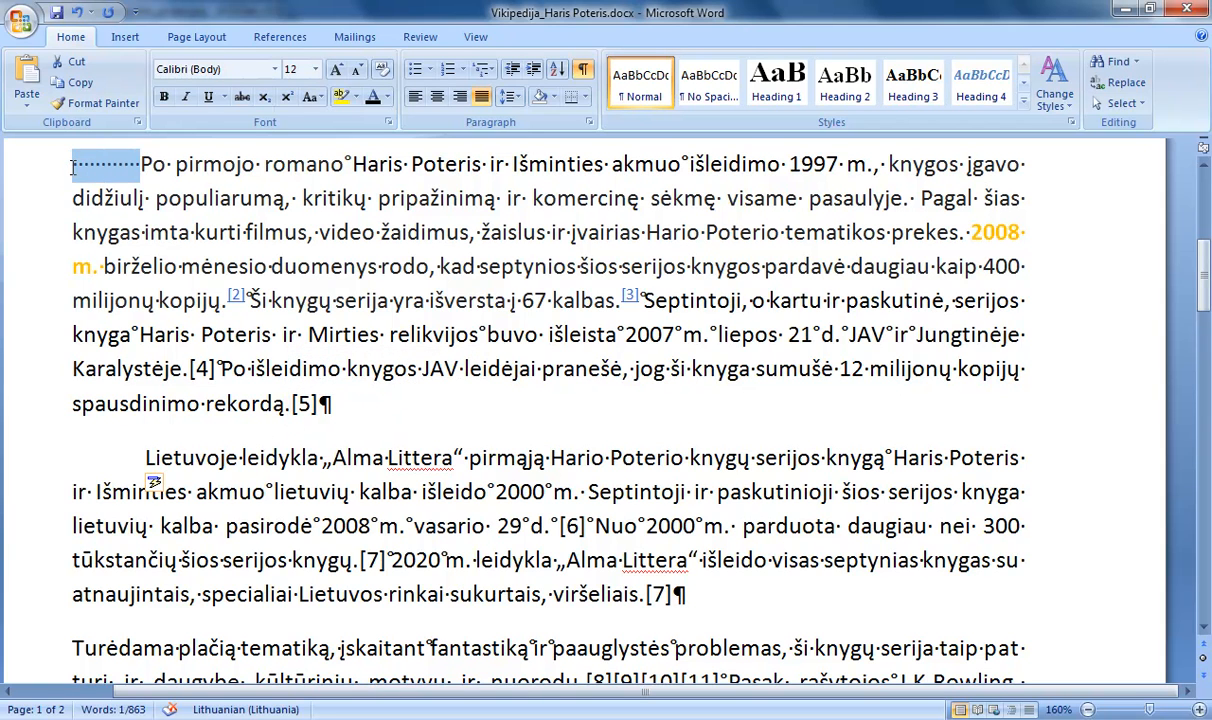
{"action": "left_click", "coordinate": [141, 164]}
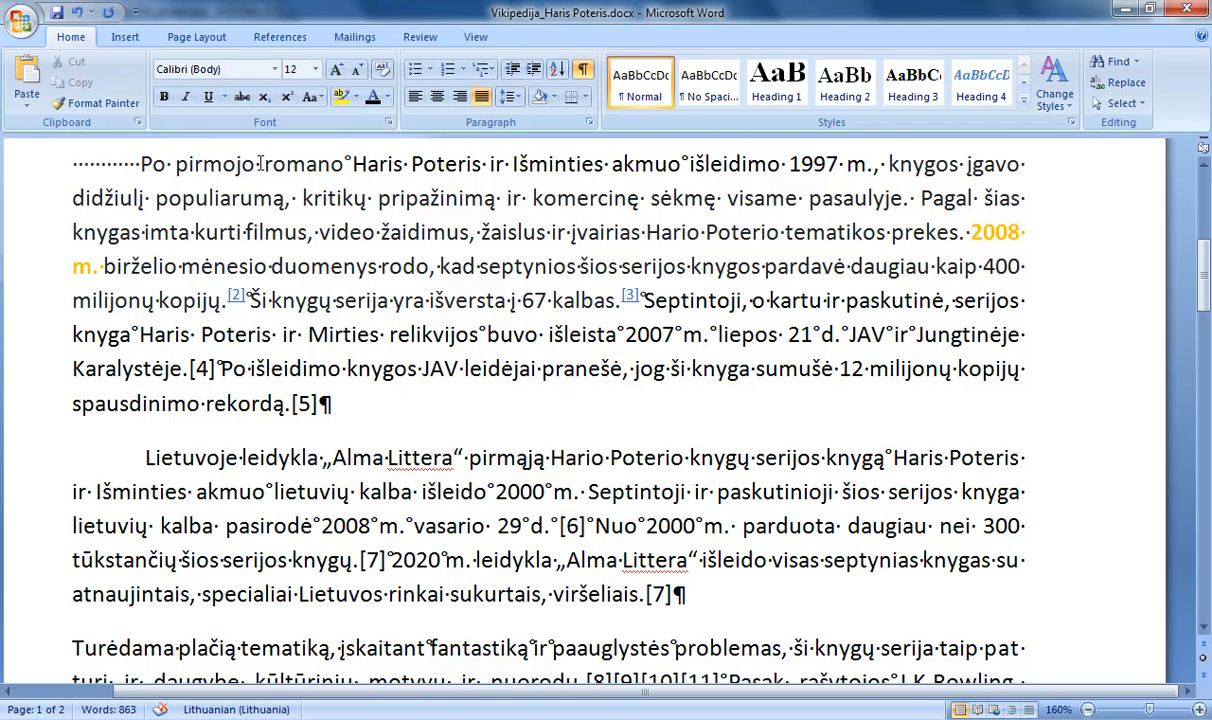
{"action": "left_click_drag", "start_coordinate": [262, 164], "coordinate": [148, 178]}
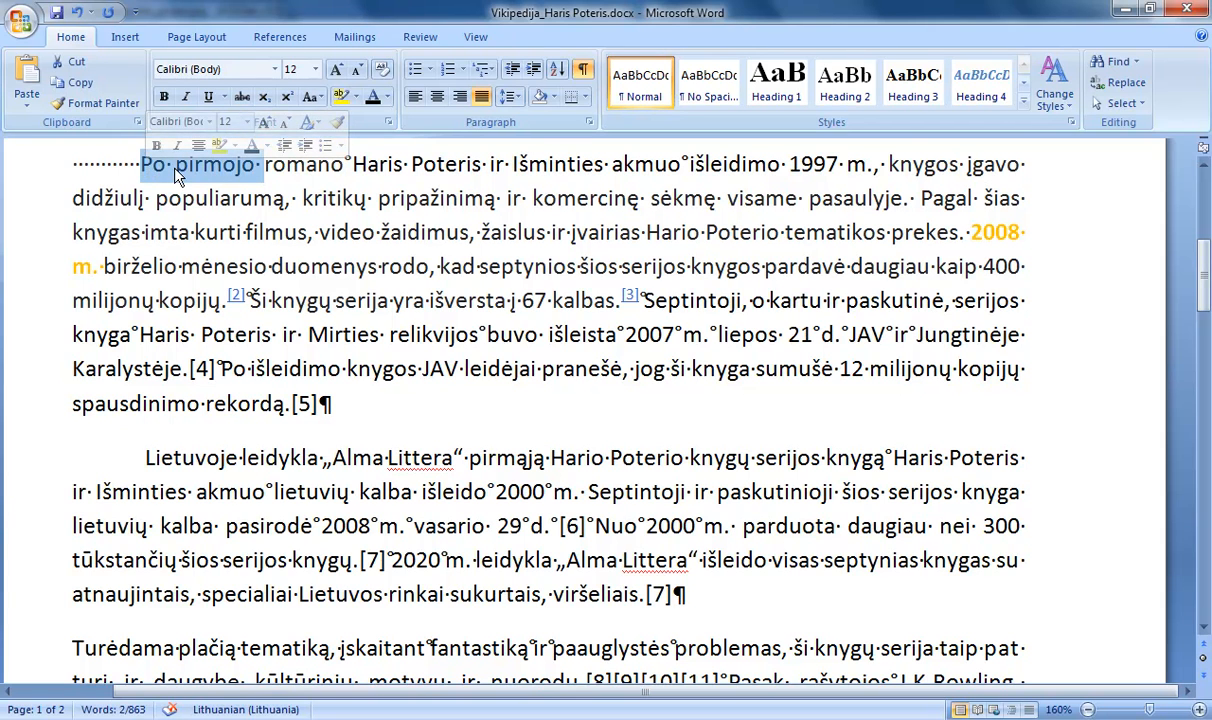
{"action": "left_click", "coordinate": [168, 163]}
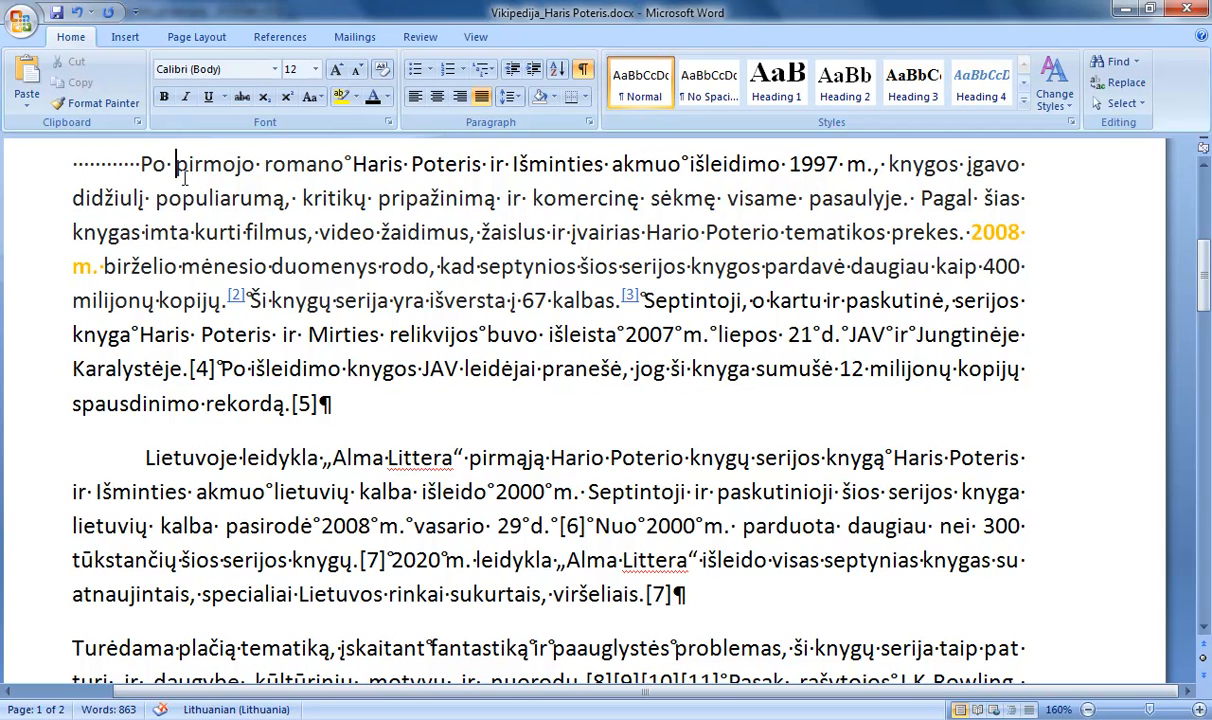
Replace the leading spaces of the "Po pirmojo romano" paragraph with a one-tab-stop first-line indent and hide the formatting marks.
{"action": "left_click", "coordinate": [141, 164]}
{"action": "key", "text": "BackSpace"}
{"action": "key", "text": "BackSpace"}
{"action": "key", "text": "BackSpace"}
{"action": "key", "text": "BackSpace"}
{"action": "key", "text": "BackSpace"}
{"action": "key", "text": "BackSpace"}
{"action": "key", "text": "BackSpace"}
{"action": "key", "text": "BackSpace"}
{"action": "key", "text": "BackSpace"}
{"action": "key", "text": "BackSpace"}
{"action": "key", "text": "BackSpace"}
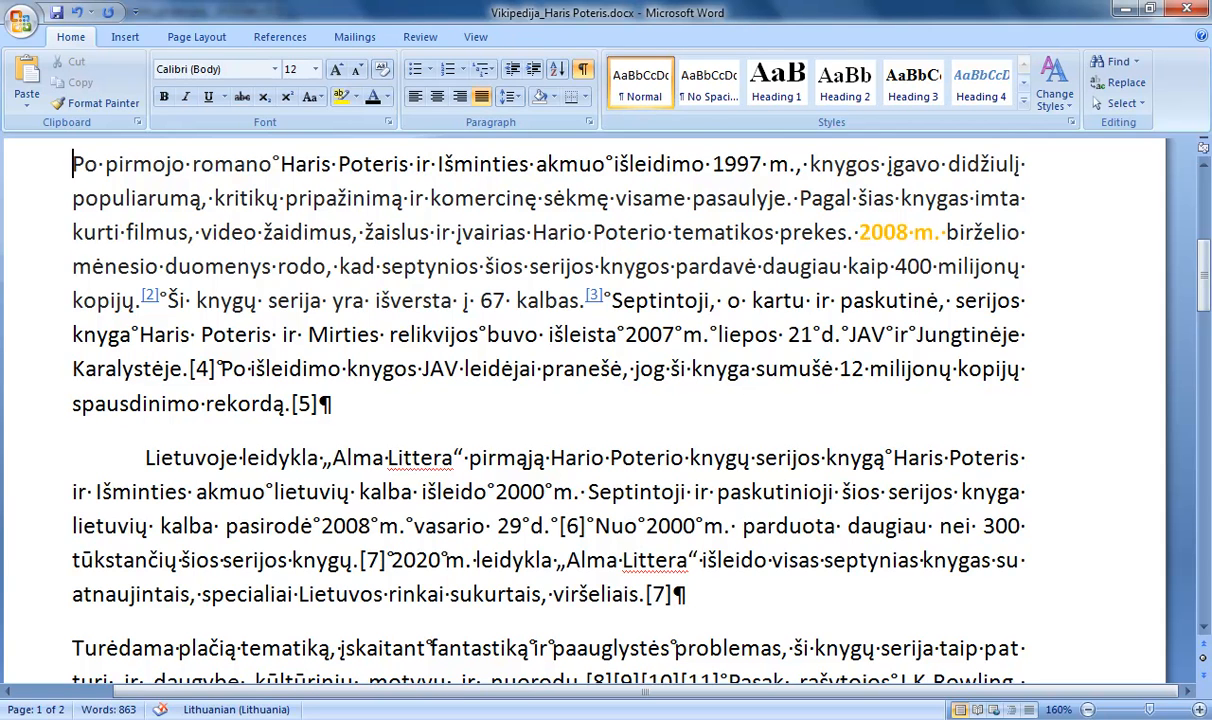
{"action": "key", "text": "Tab"}
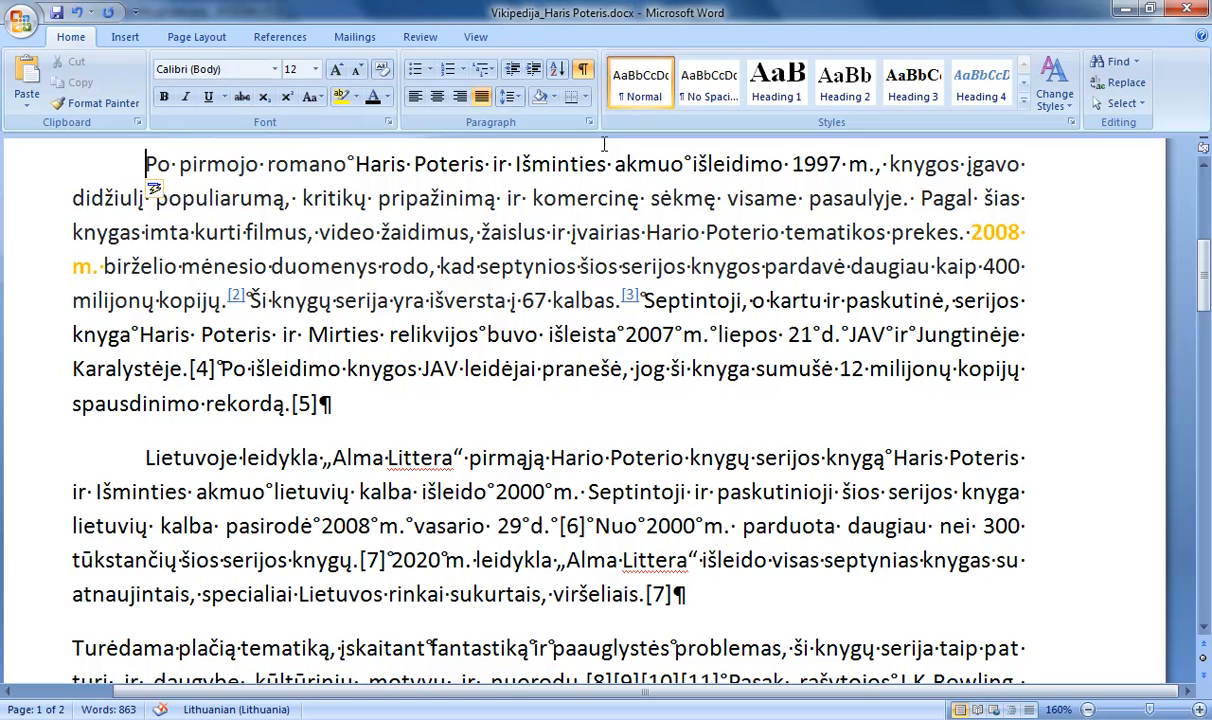
{"action": "left_click", "coordinate": [584, 72]}
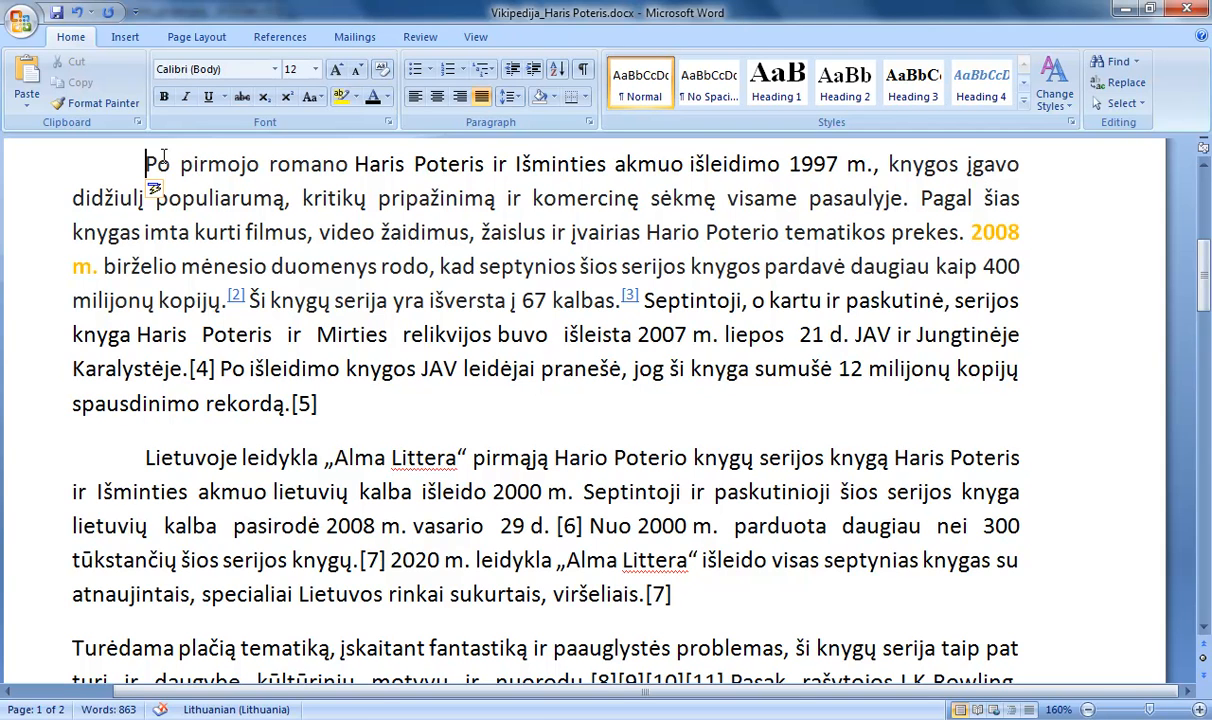
{"action": "key", "text": "ctrl+shift+d"}
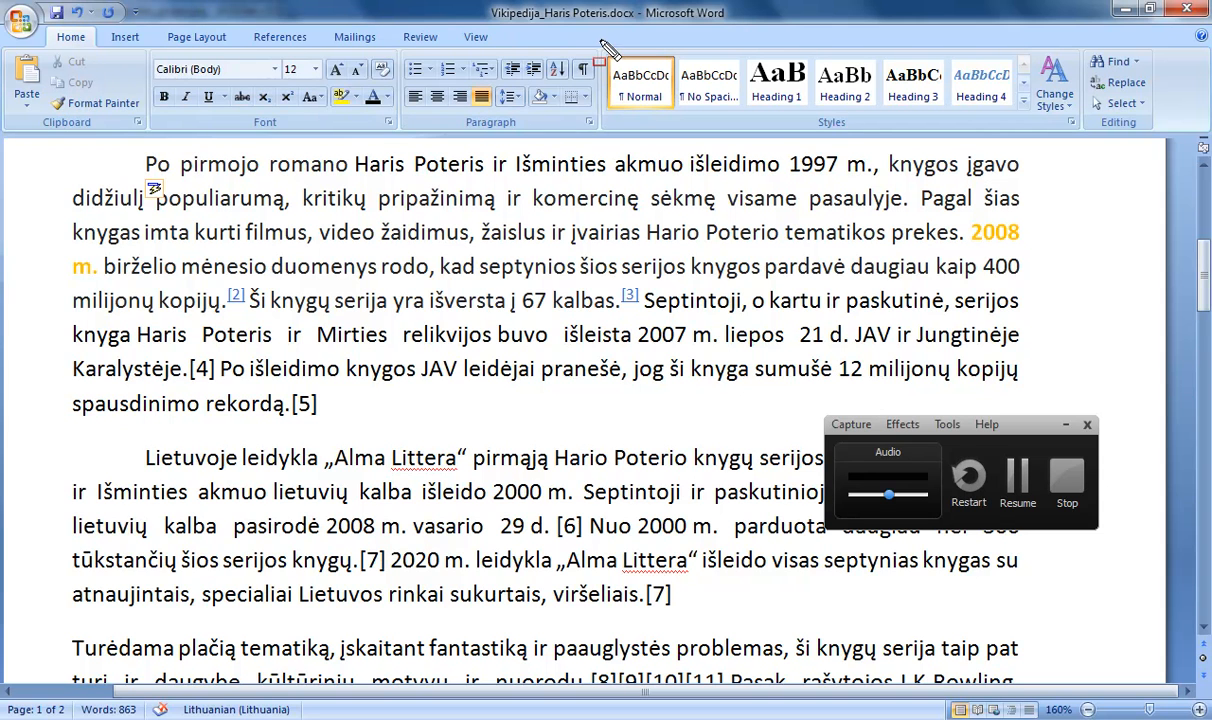
{"action": "mouse_move", "coordinate": [602, 42]}
{"action": "left_mouse_down"}
{"action": "mouse_move", "coordinate": [578, 134]}
{"action": "mouse_move", "coordinate": [397, 139]}
{"action": "left_mouse_up"}
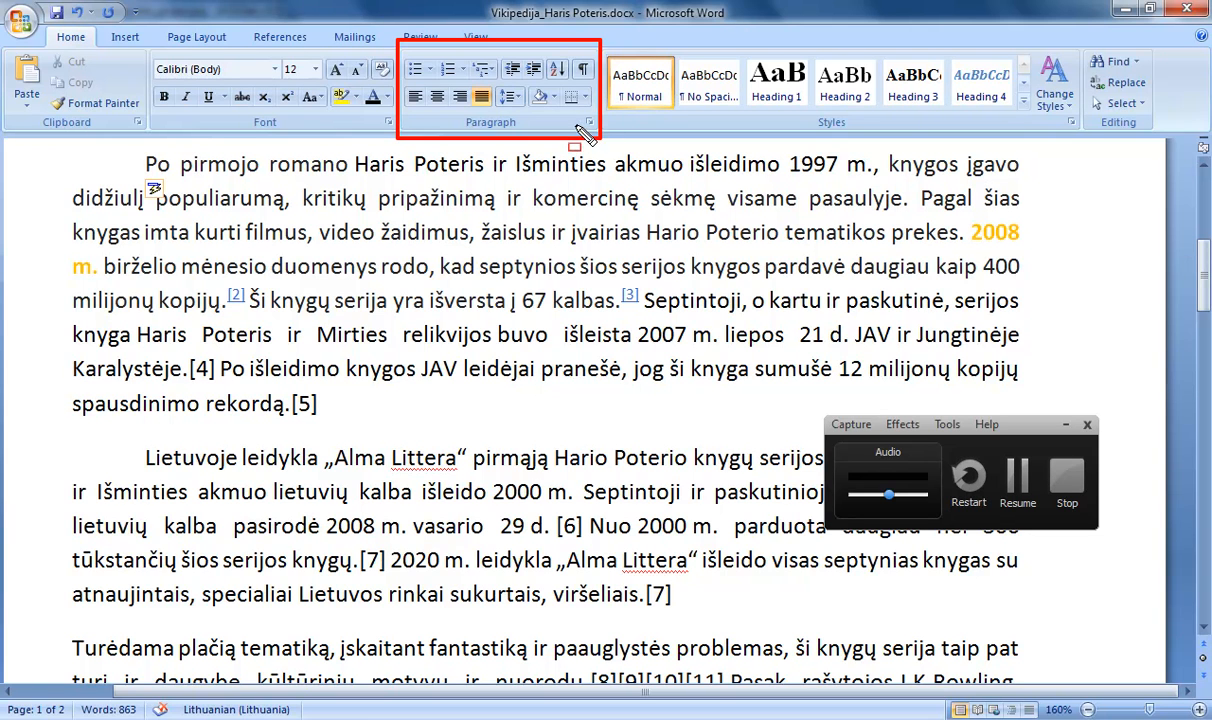
{"action": "left_click_drag", "start_coordinate": [578, 113], "coordinate": [598, 133]}
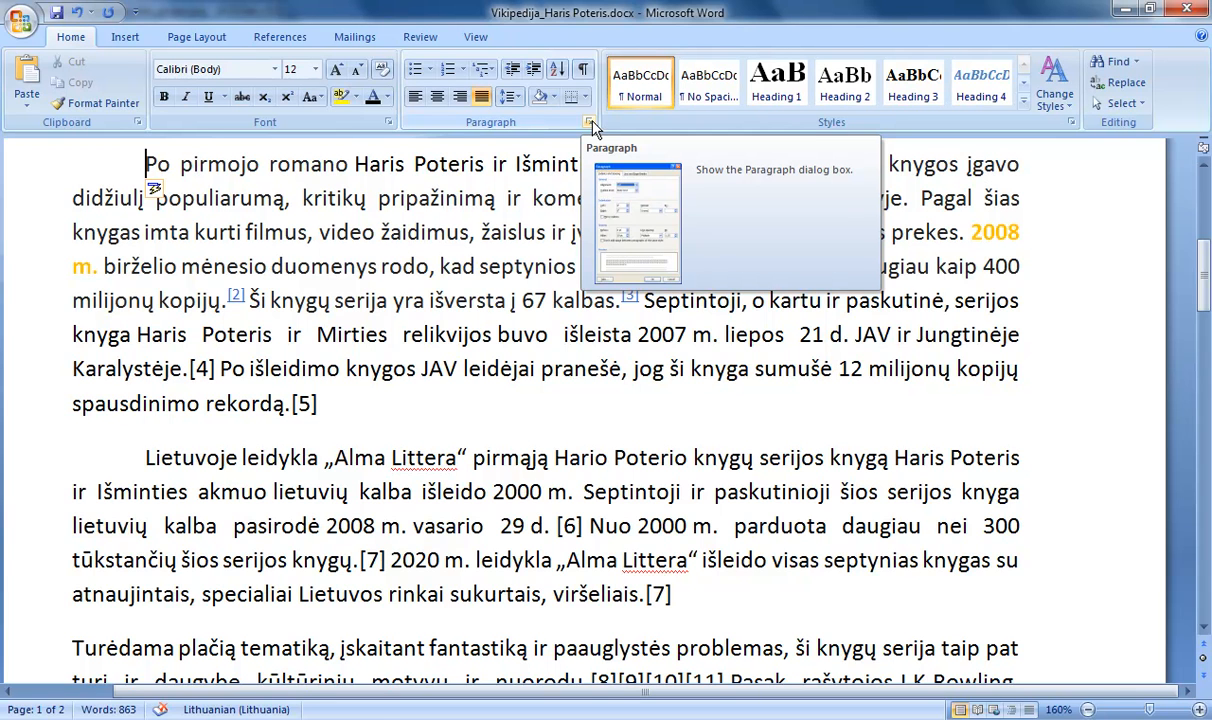
Review the special indentation options in the paragraph settings of the "Po pirmojo romano" paragraph, keeping First line.
{"action": "left_click", "coordinate": [590, 122]}
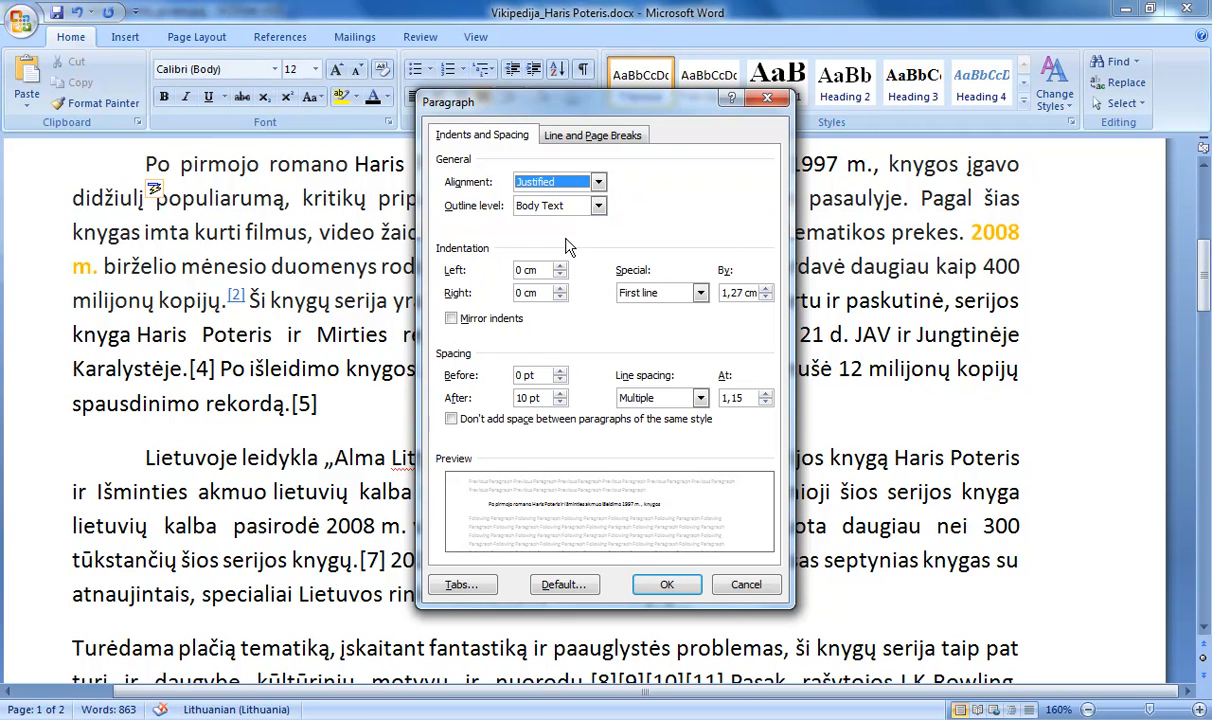
{"action": "key", "text": "alt+s"}
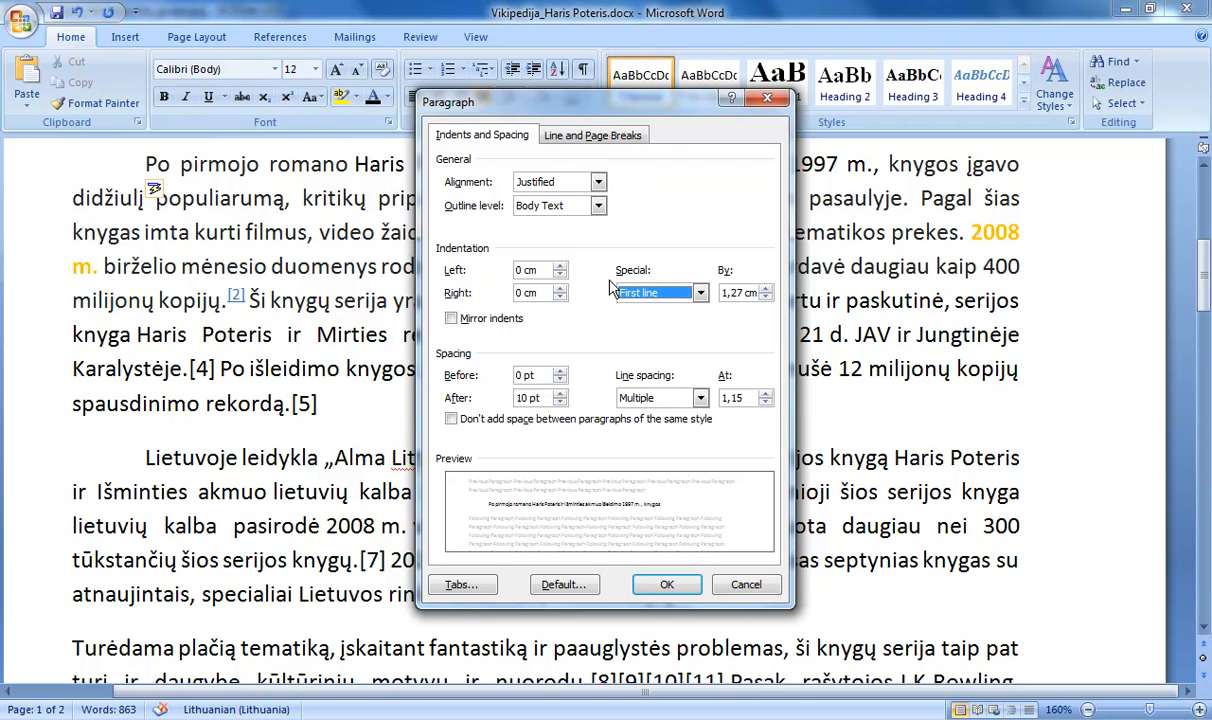
{"action": "left_click", "coordinate": [701, 293]}
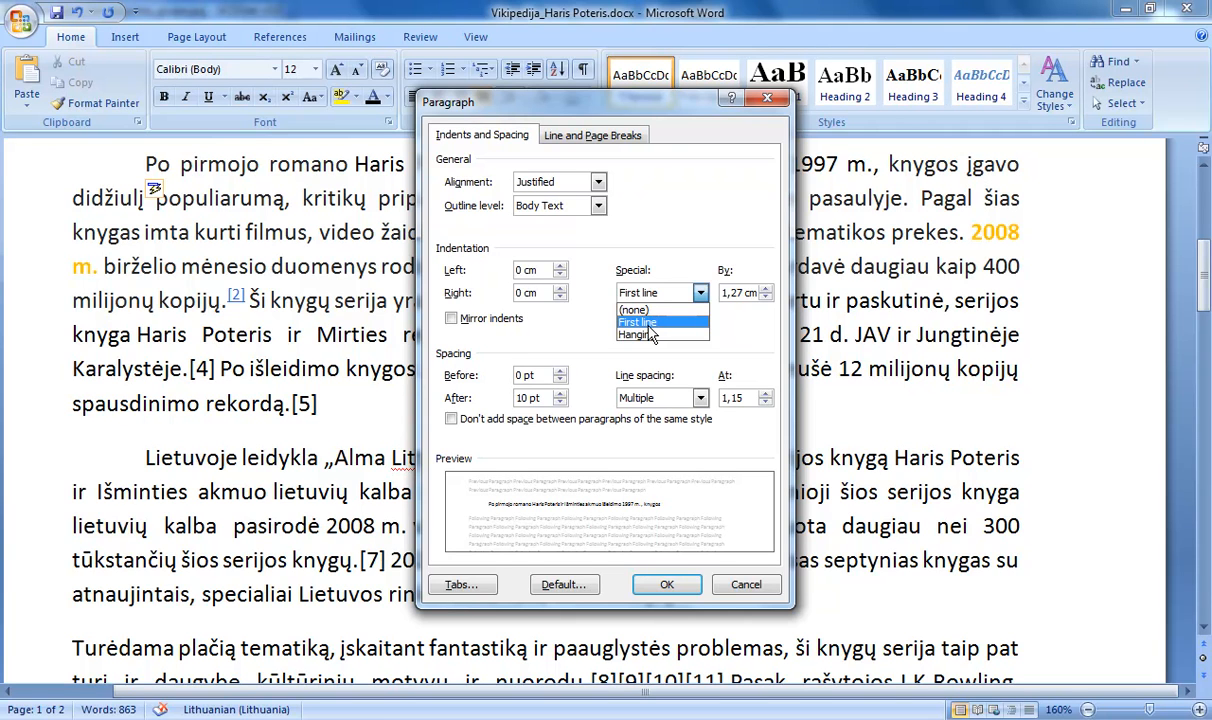
{"action": "key", "text": "Escape"}
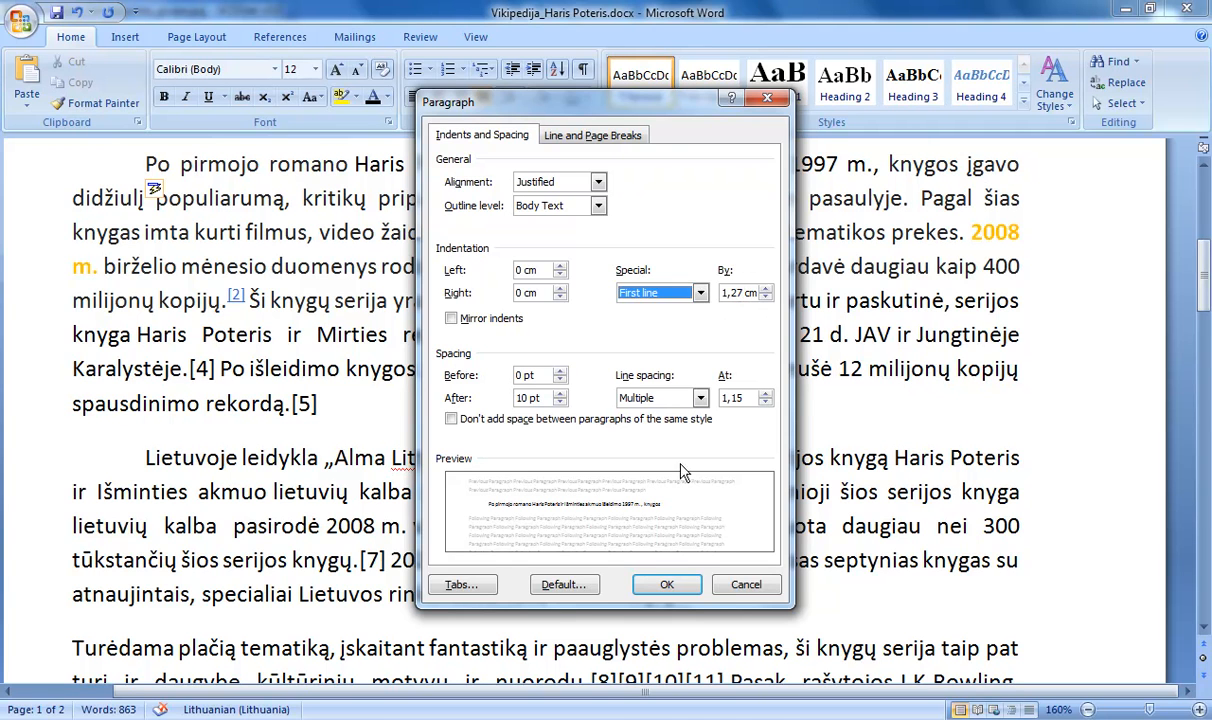
{"action": "left_click", "coordinate": [667, 586]}
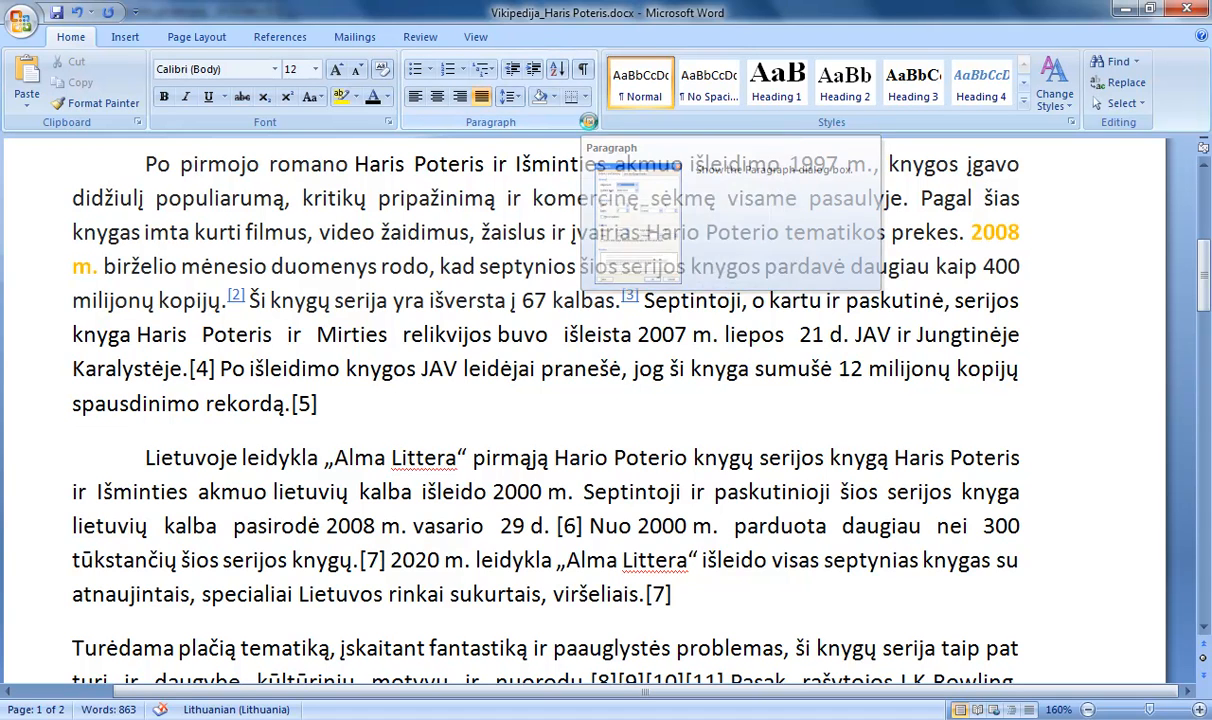
Set the first-line indent of the "Po pirmojo romano" paragraph to 6 cm.
{"action": "left_click", "coordinate": [590, 126]}
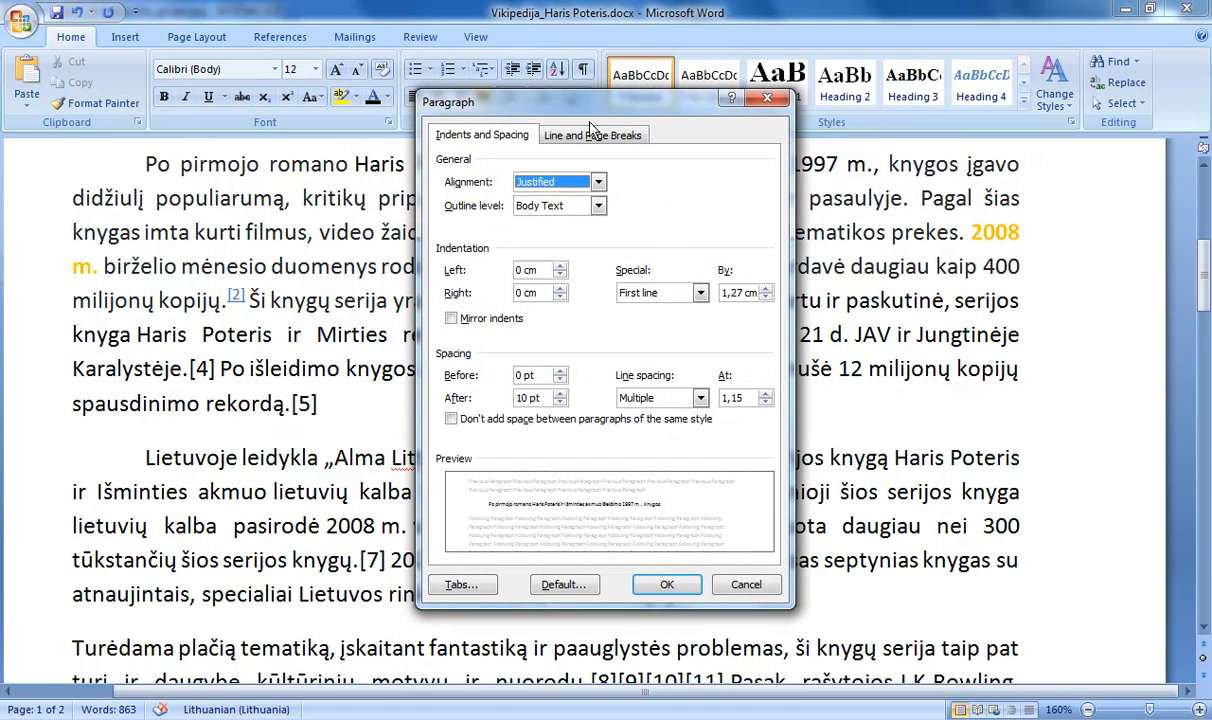
{"action": "left_click", "coordinate": [742, 292]}
{"action": "double_click", "coordinate": [742, 291]}
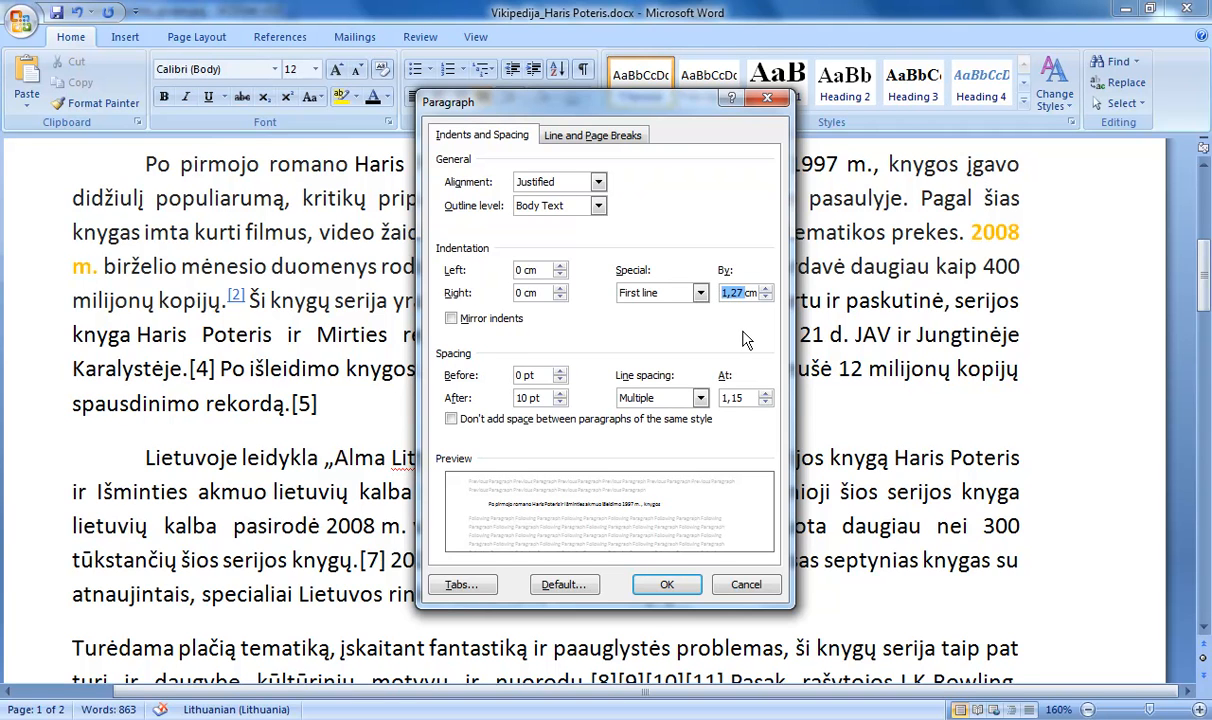
{"action": "type", "text": "6"}
{"action": "left_click", "coordinate": [664, 585]}
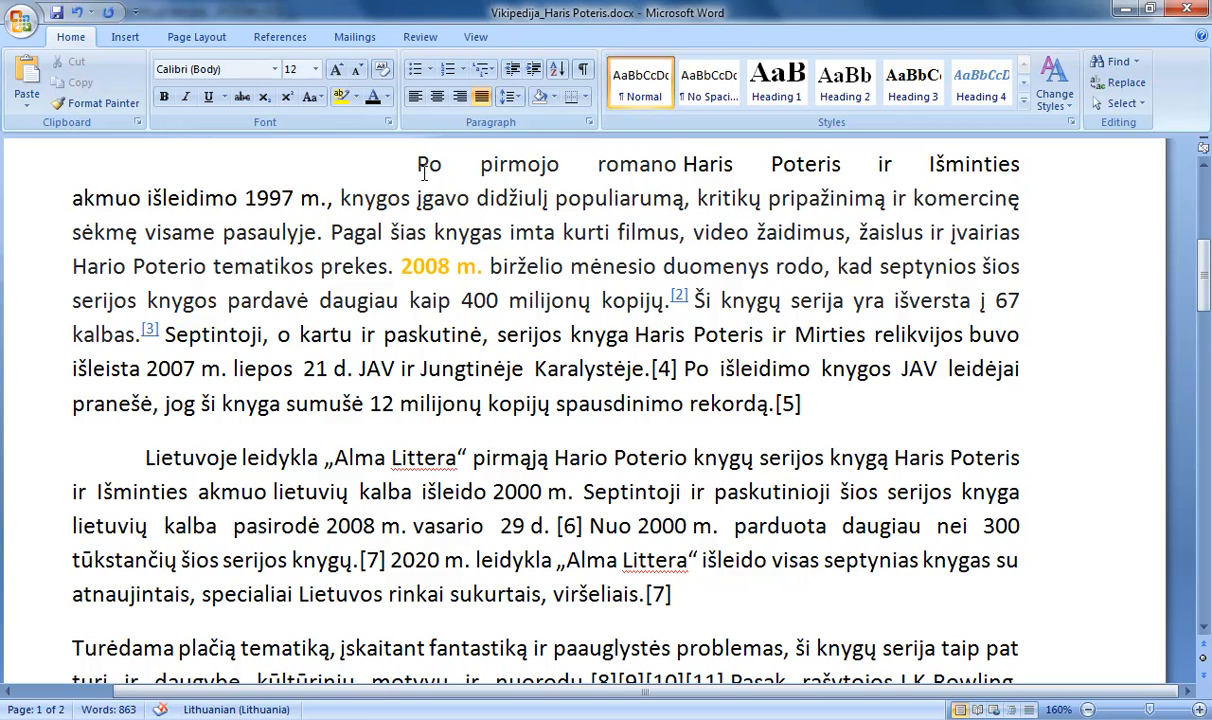
Set the first-line indent of the "Po pirmojo romano" paragraph to 1,27 cm.
{"action": "left_click", "coordinate": [589, 123]}
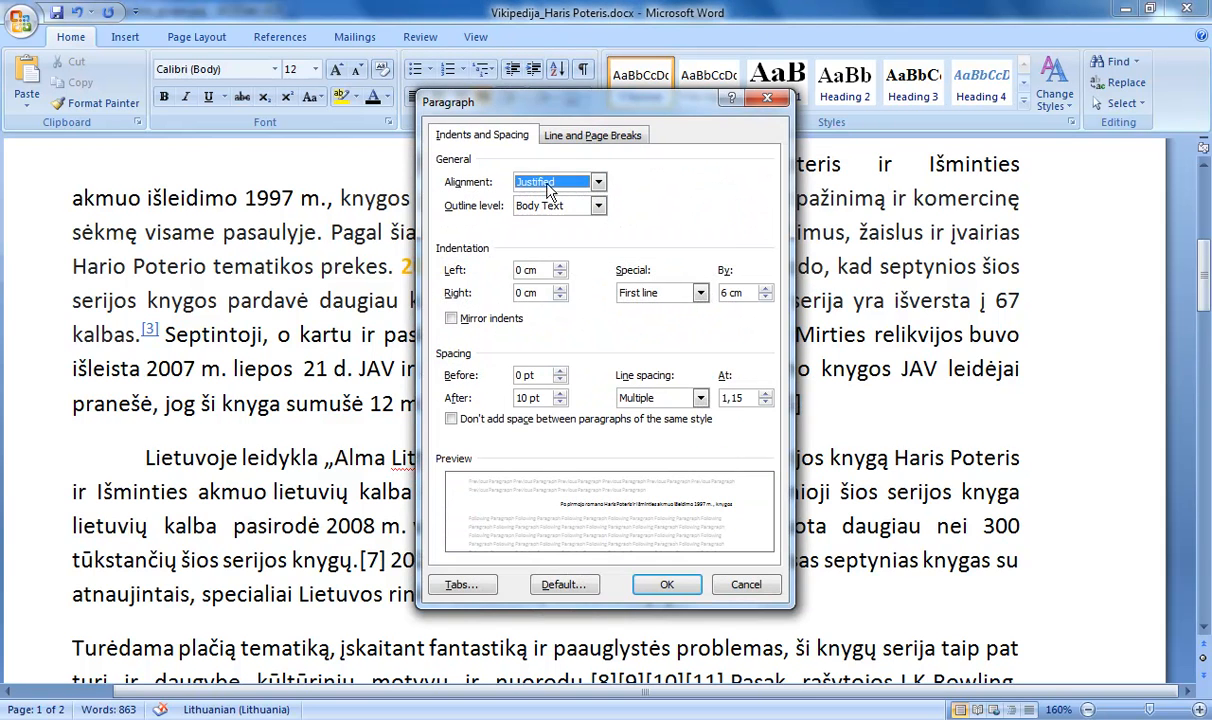
{"action": "double_click", "coordinate": [722, 293]}
{"action": "type", "text": "1,27"}
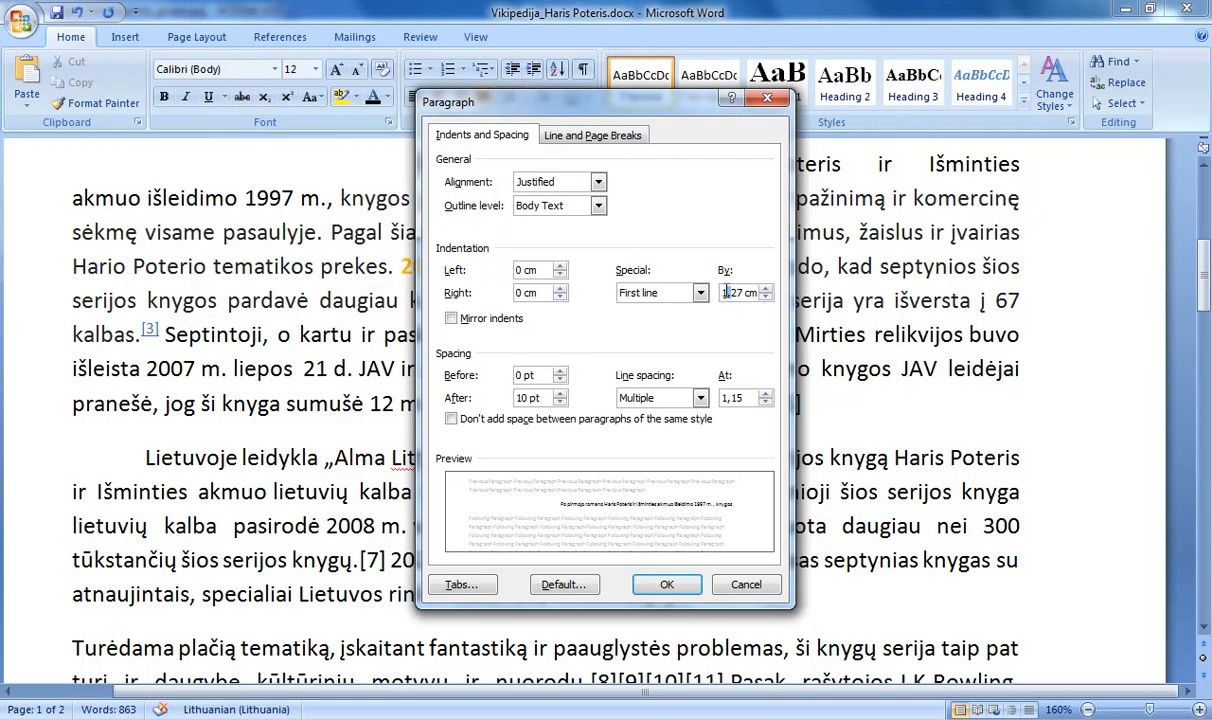
Try applying the first-line indent written with a decimal point as 1.27 cm, and restore the decimal comma.
{"action": "type", "text": "."}
{"action": "left_click", "coordinate": [655, 590]}
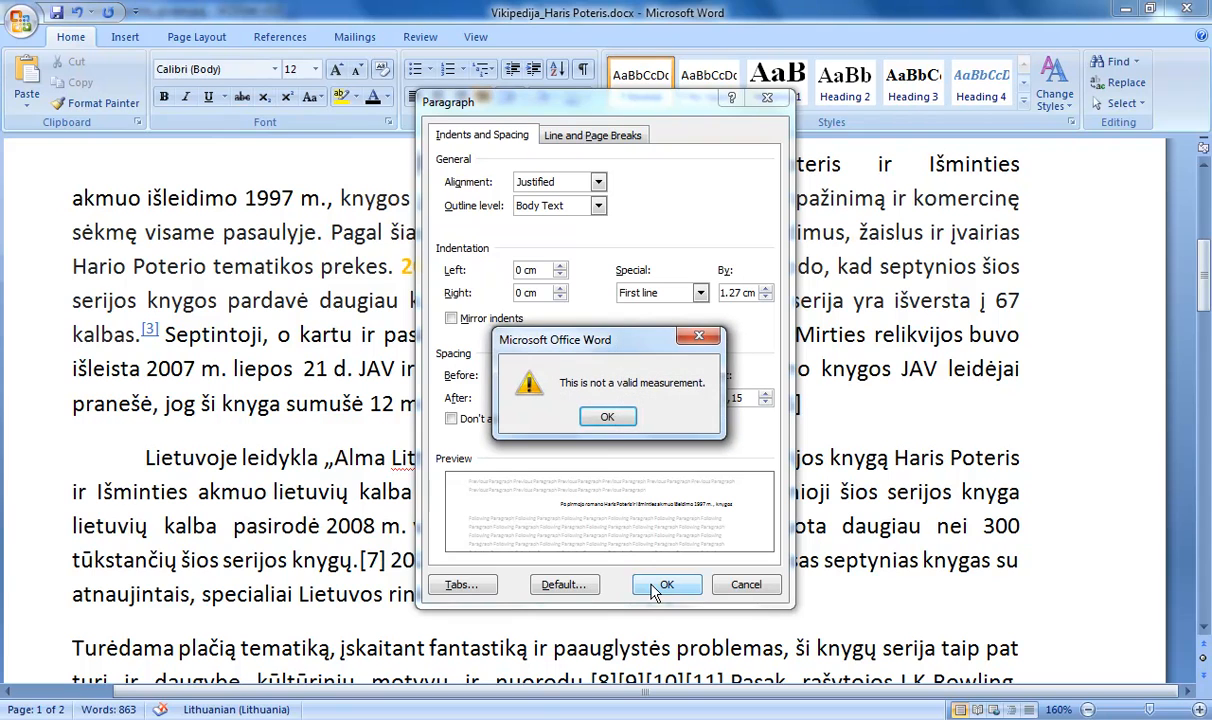
{"action": "left_click", "coordinate": [609, 418]}
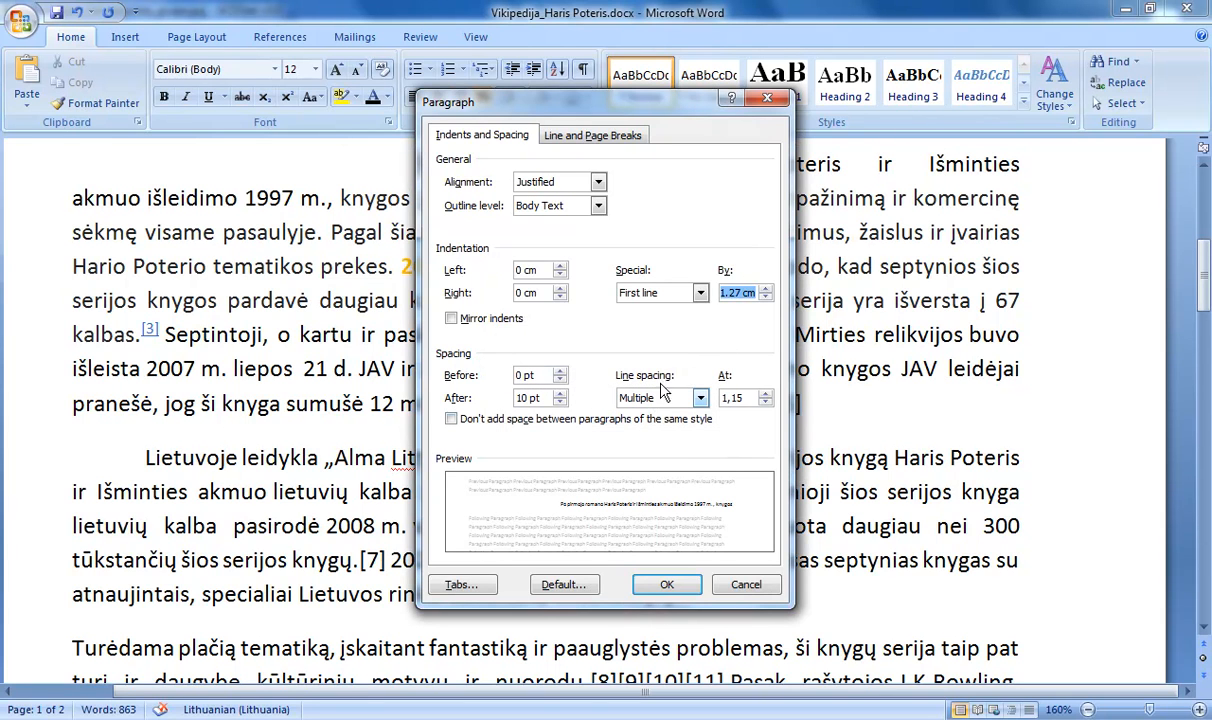
{"action": "left_click", "coordinate": [731, 293]}
{"action": "key", "text": "BackSpace"}
{"action": "type", "text": ","}
Set the left indentation of the whole "Po pirmojo romano" paragraph to 6 cm.
{"action": "left_click", "coordinate": [519, 270]}
{"action": "double_click", "coordinate": [519, 270]}
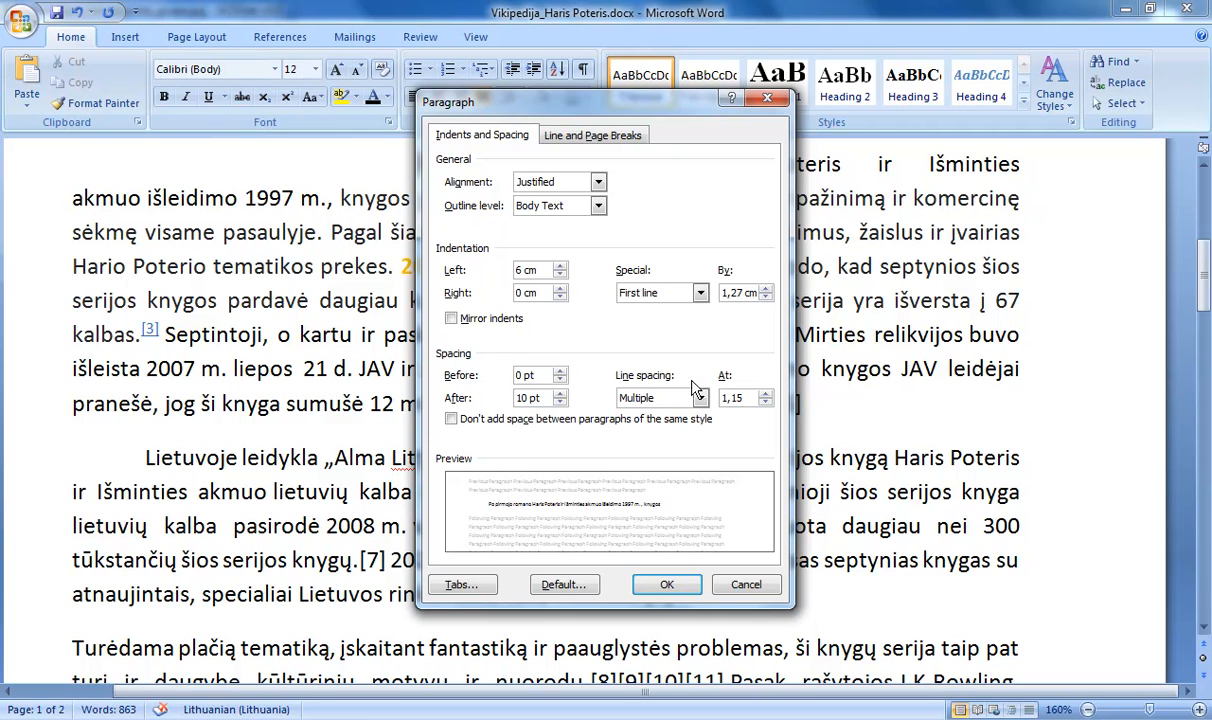
{"action": "left_click", "coordinate": [667, 586]}
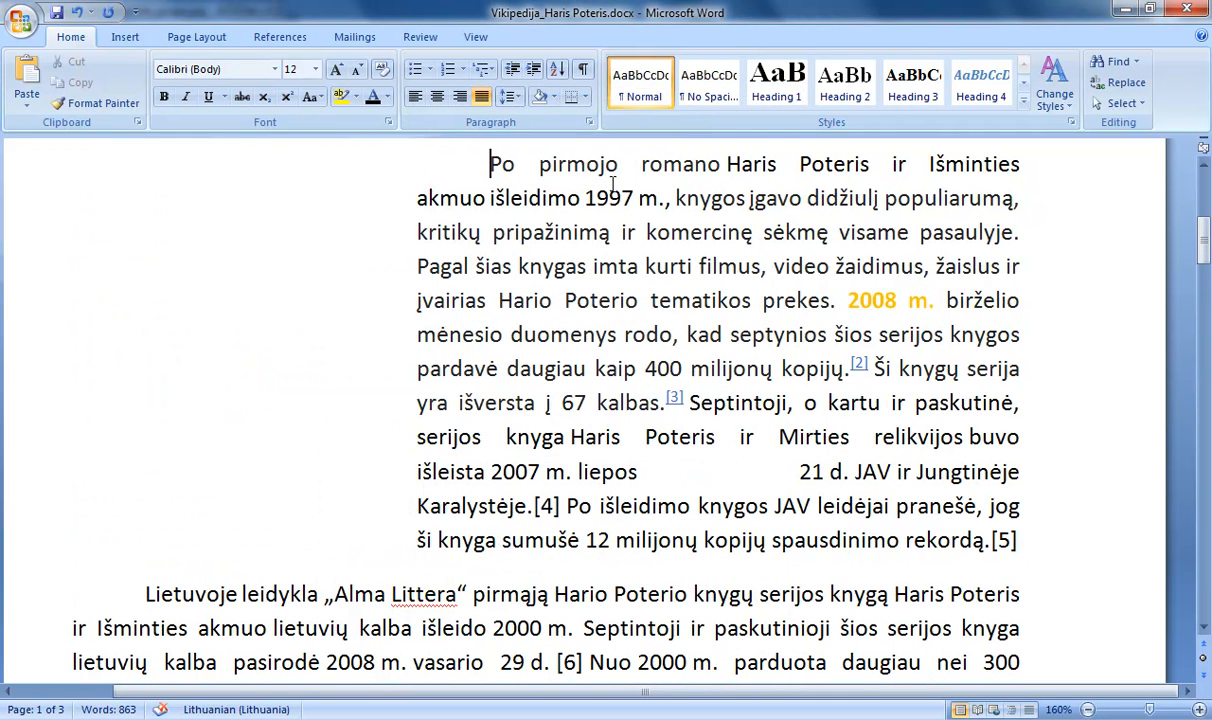
{"action": "left_click", "coordinate": [413, 213]}
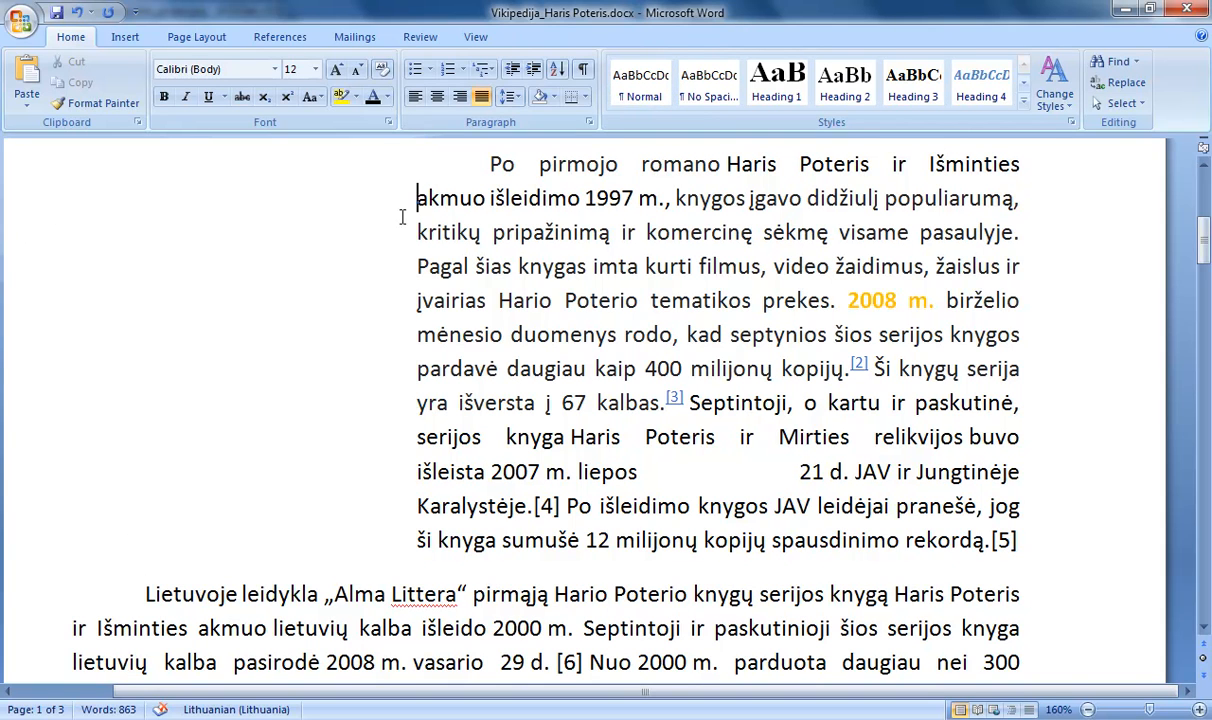
Set the left indentation of the "Po pirmojo romano" paragraph to 0 cm.
{"action": "left_click", "coordinate": [466, 161]}
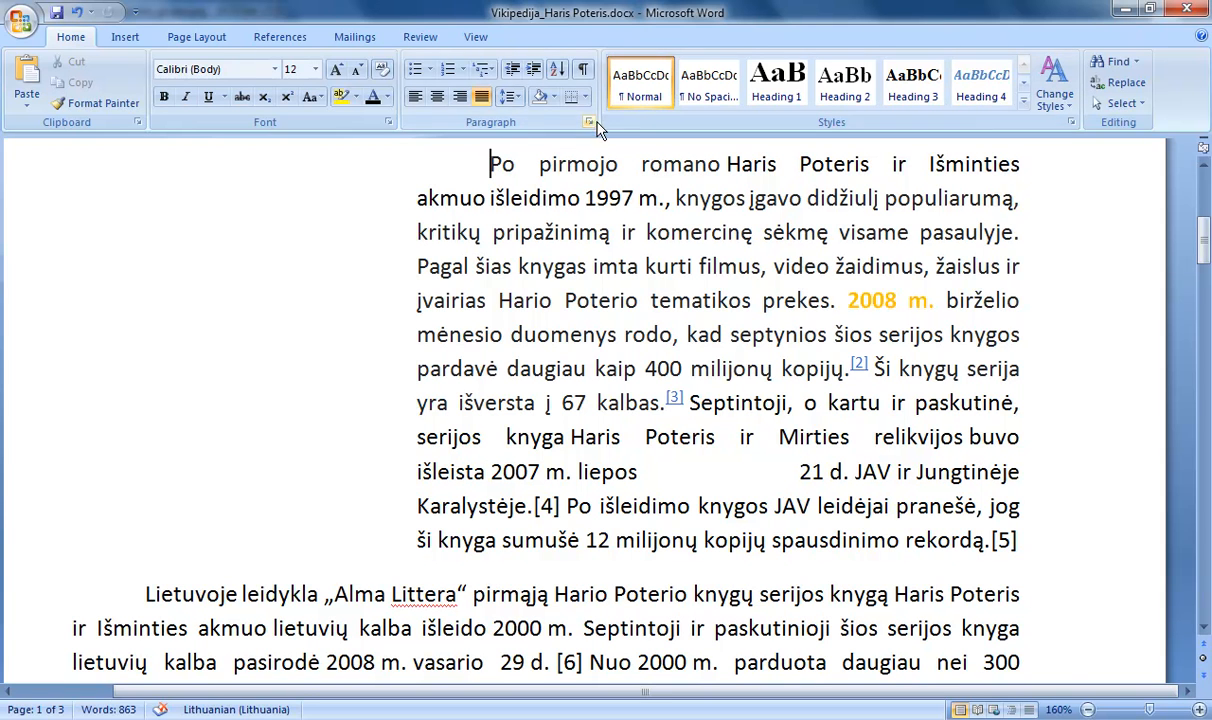
{"action": "left_click", "coordinate": [589, 122]}
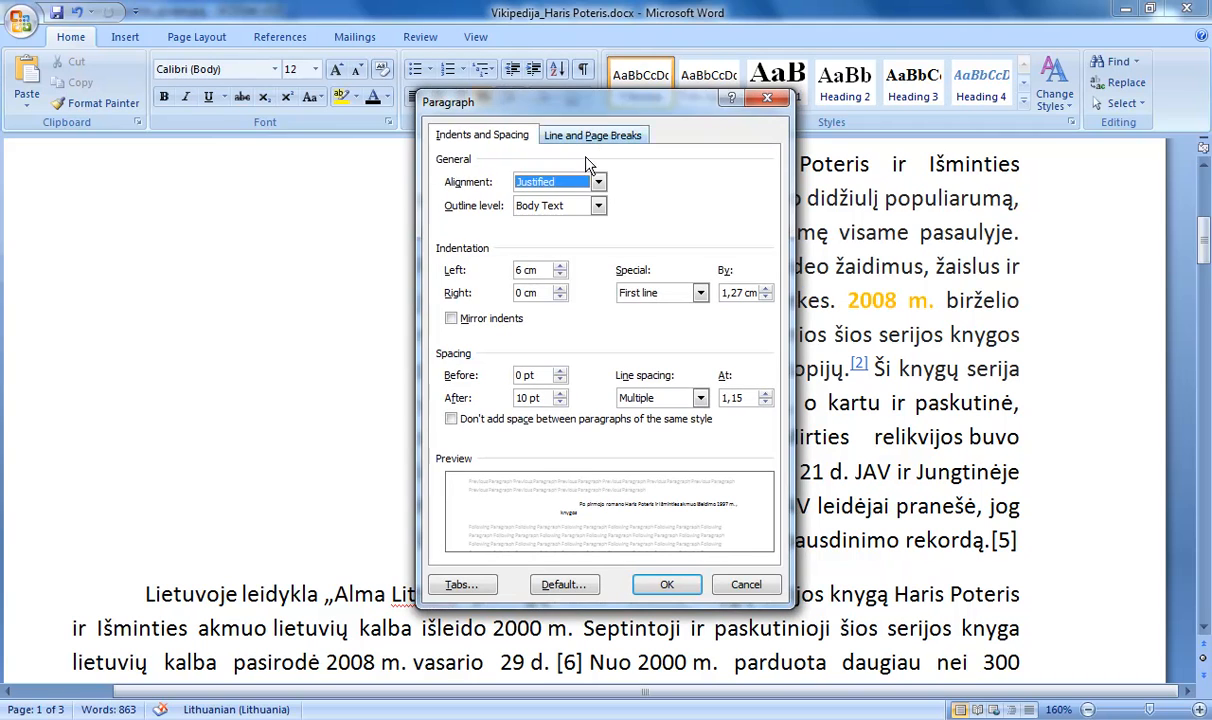
{"action": "left_click", "coordinate": [517, 270]}
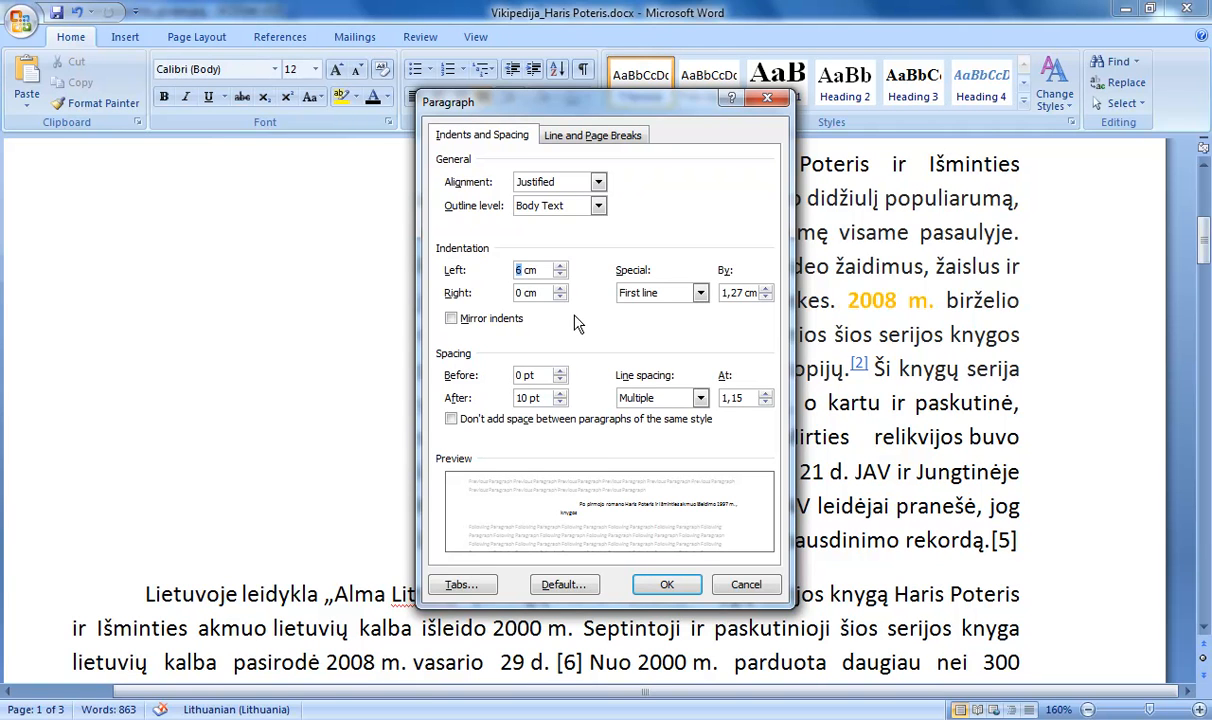
{"action": "type", "text": "0"}
{"action": "left_click", "coordinate": [670, 580]}
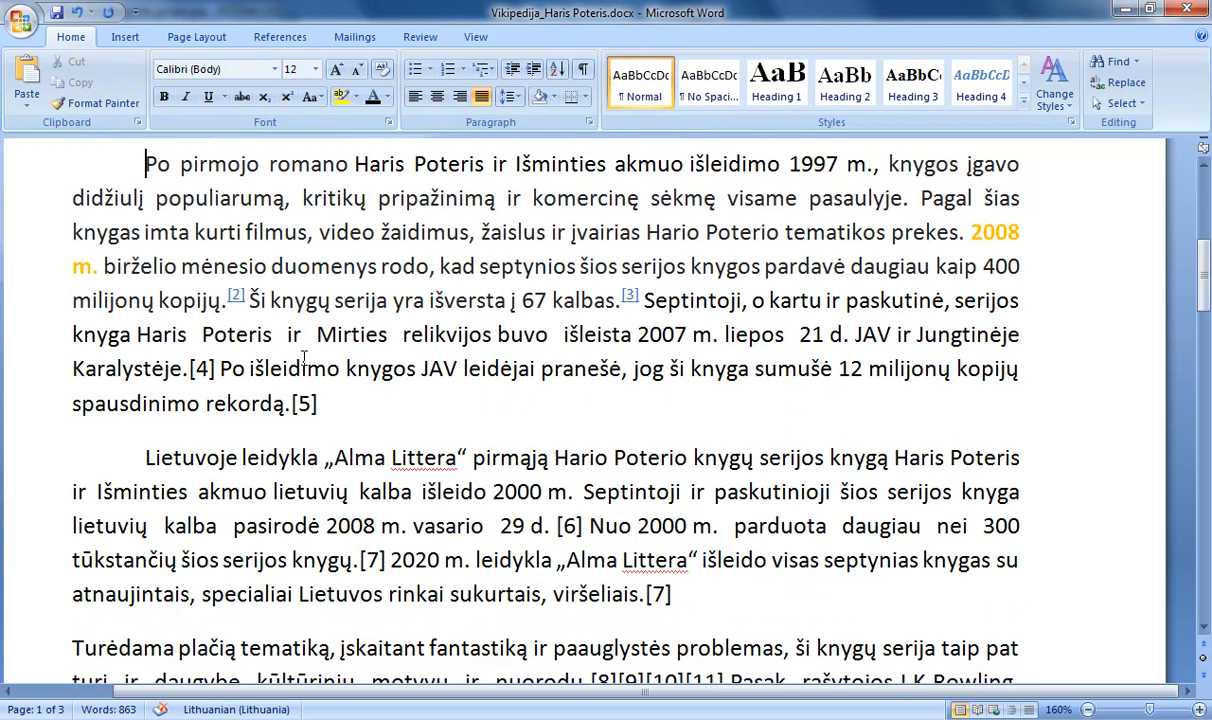
Remove the gap between the "Po pirmojo romano" and "Lietuvoje leidykla" paragraphs by setting the first one's spacing after to 0 pt.
{"action": "left_click", "coordinate": [324, 400]}
{"action": "left_click_drag", "start_coordinate": [147, 163], "coordinate": [320, 403]}
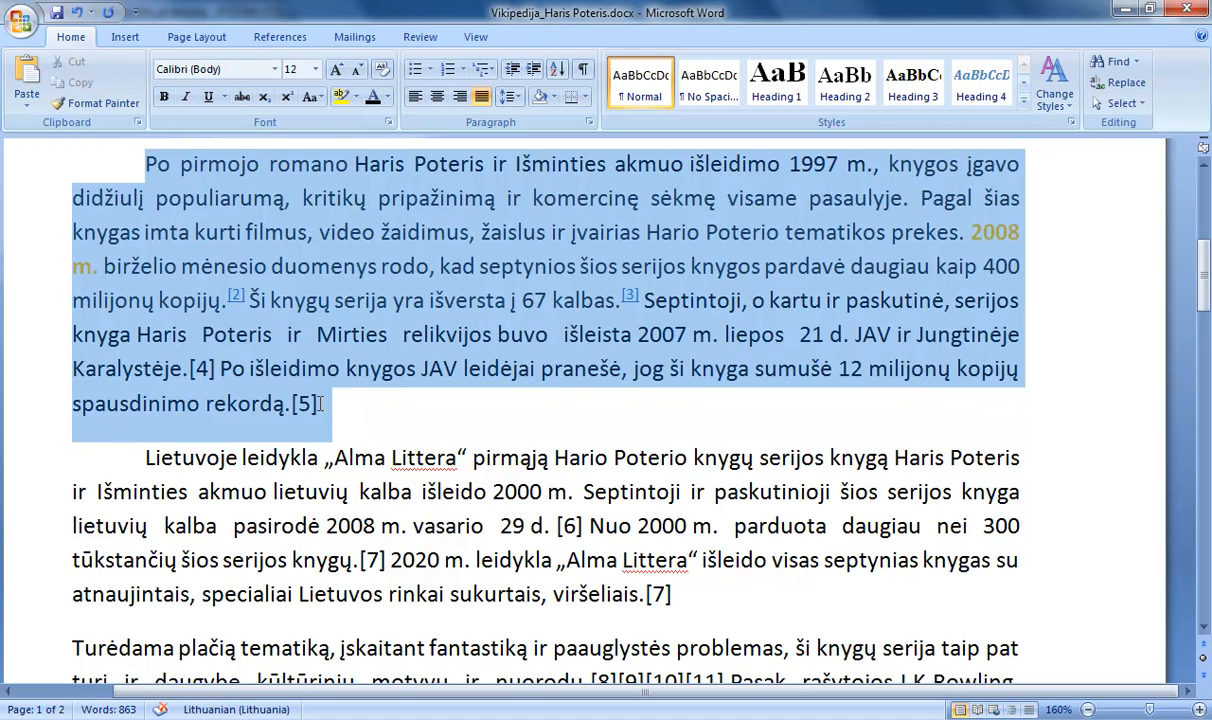
{"action": "left_click", "coordinate": [299, 456]}
{"action": "left_click_drag", "start_coordinate": [145, 457], "coordinate": [181, 478]}
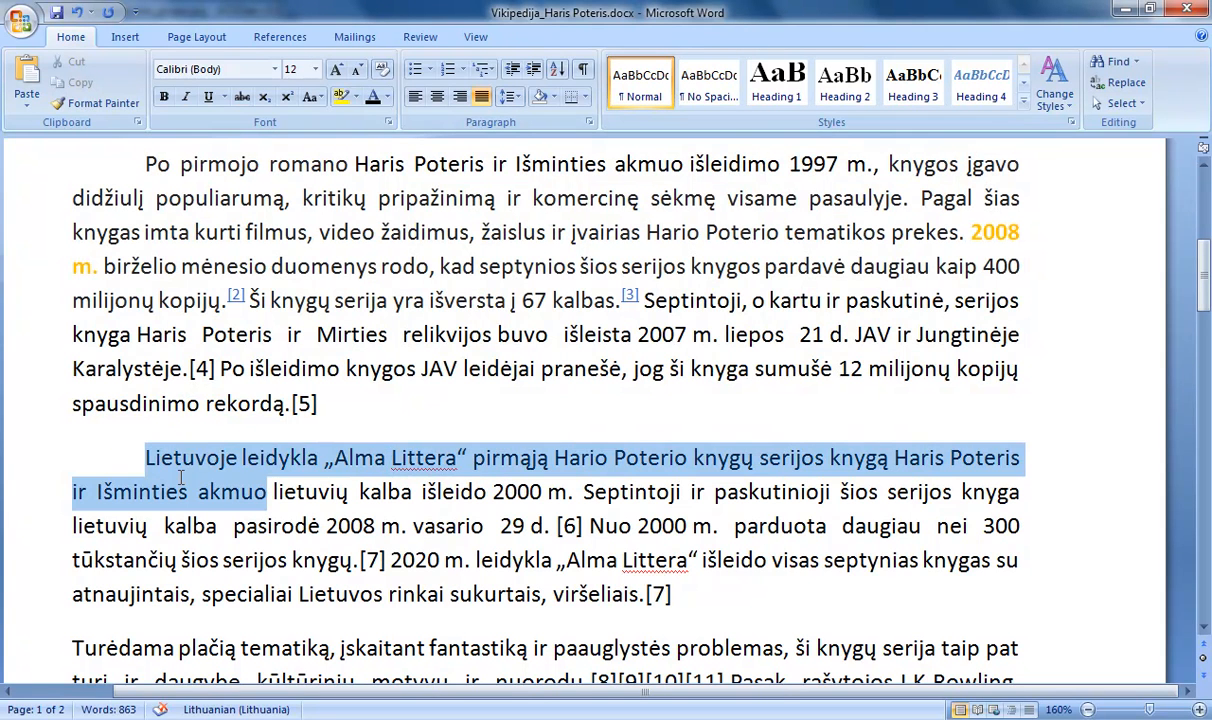
{"action": "left_click", "coordinate": [163, 405]}
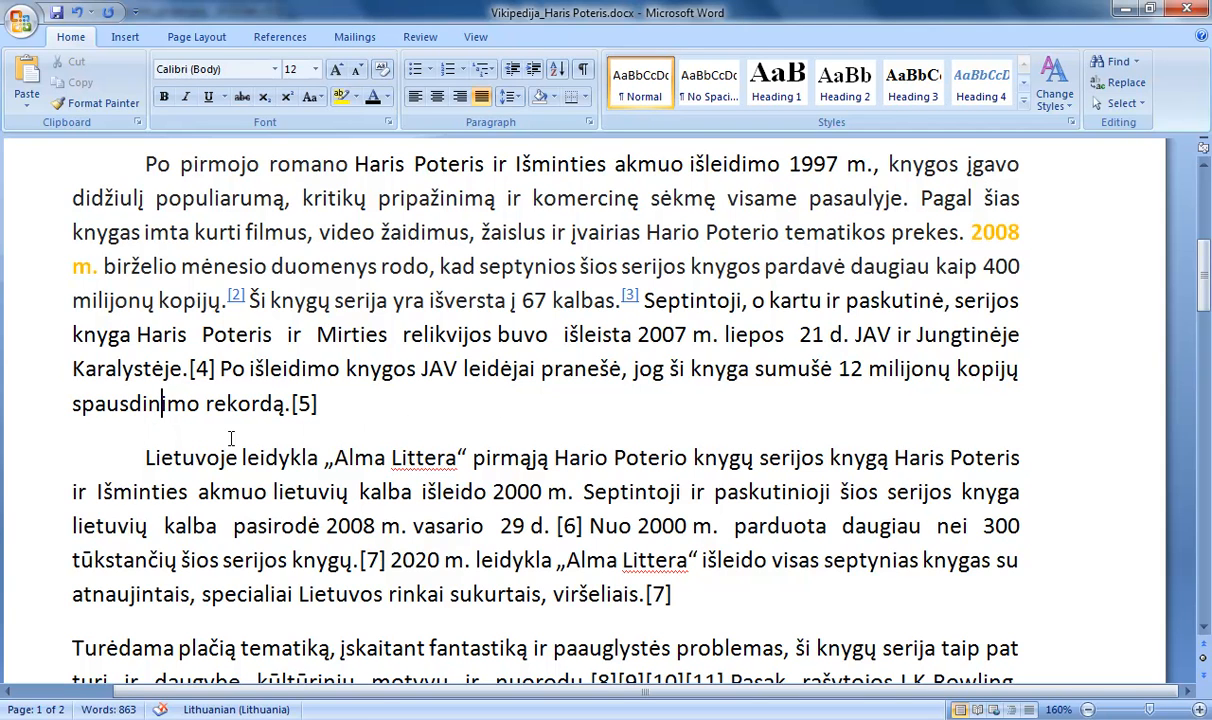
{"action": "left_click", "coordinate": [589, 122]}
{"action": "left_click_drag", "start_coordinate": [603, 112], "coordinate": [651, 165]}
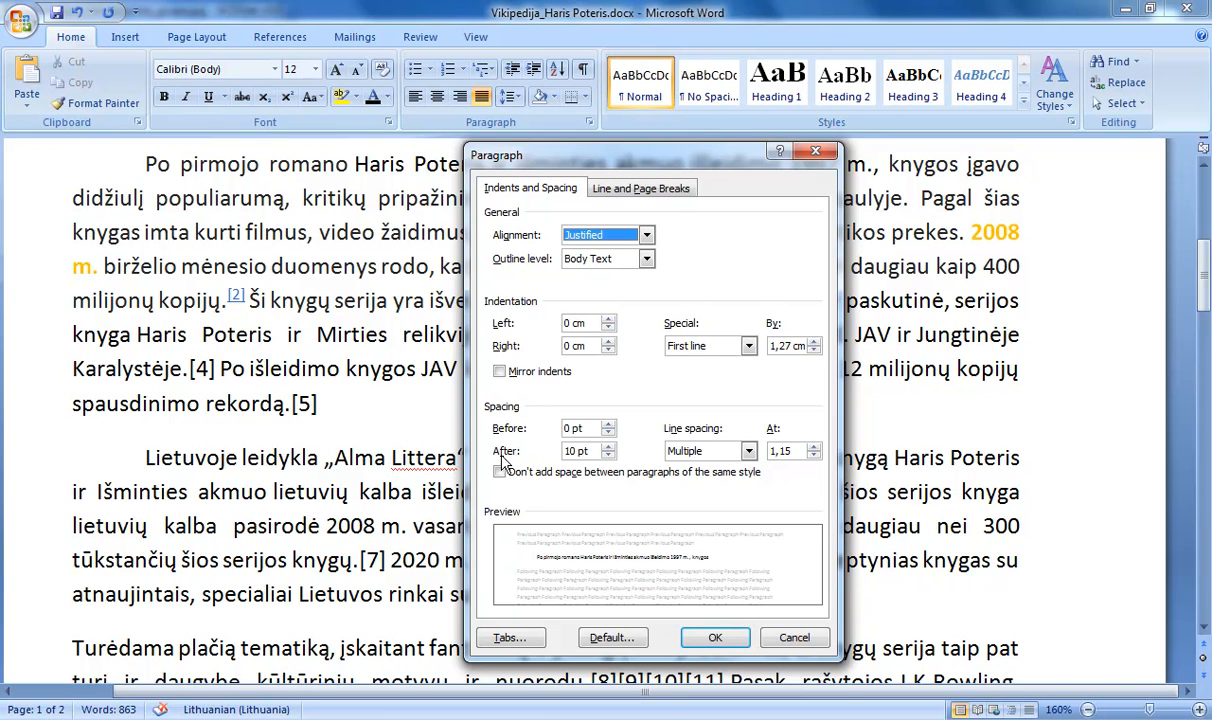
{"action": "left_click_drag", "start_coordinate": [577, 451], "coordinate": [563, 451]}
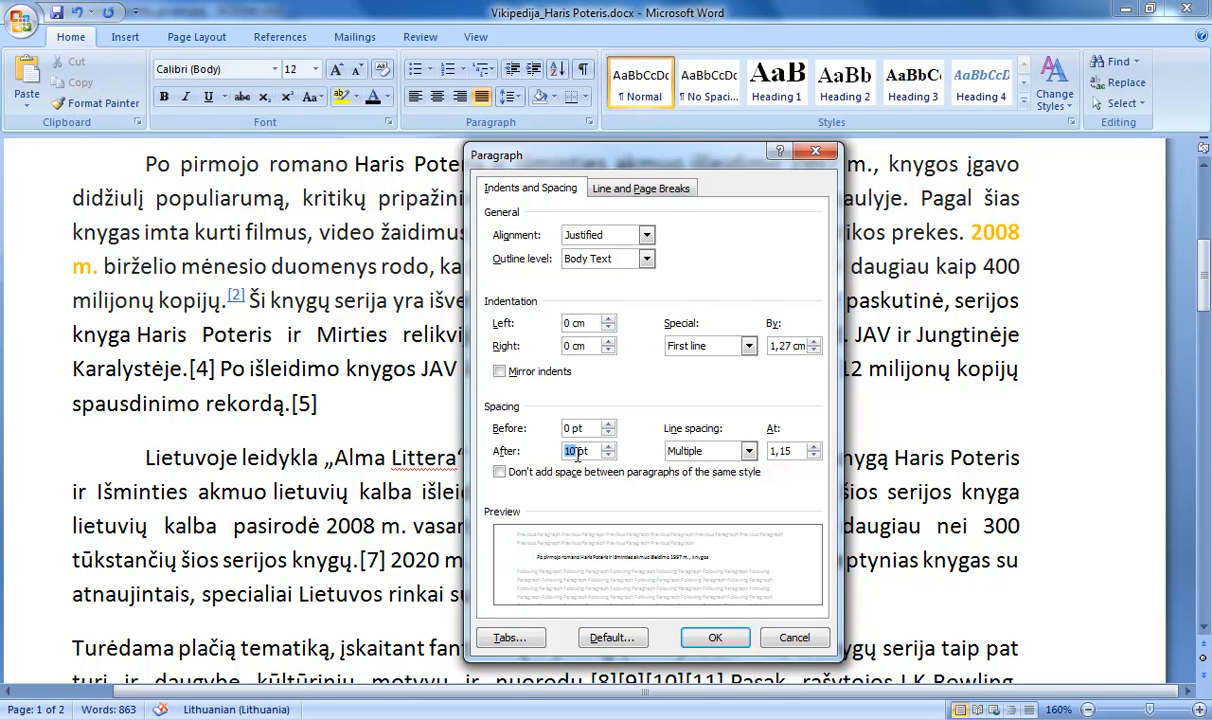
{"action": "key", "text": "BackSpace"}
{"action": "type", "text": "0"}
{"action": "left_click", "coordinate": [715, 637]}
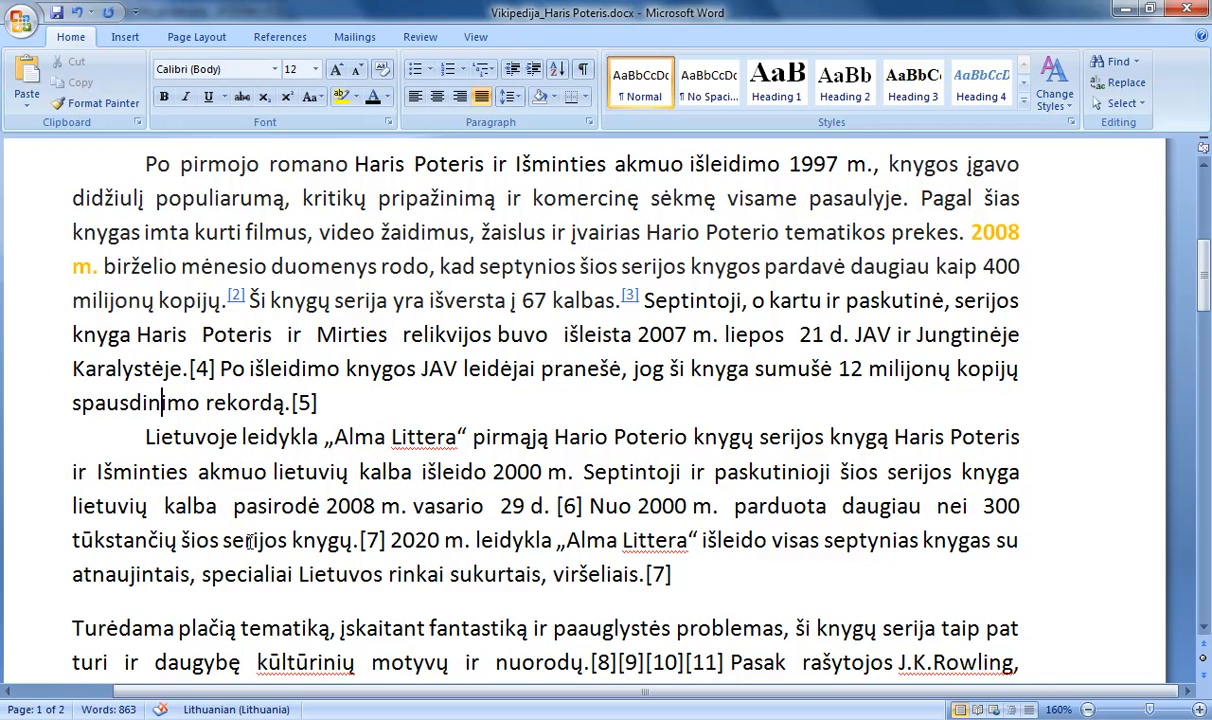
Set the line spacing of the "Po pirmojo romano" paragraph to Single.
{"action": "left_click", "coordinate": [339, 405]}
{"action": "left_click", "coordinate": [588, 124]}
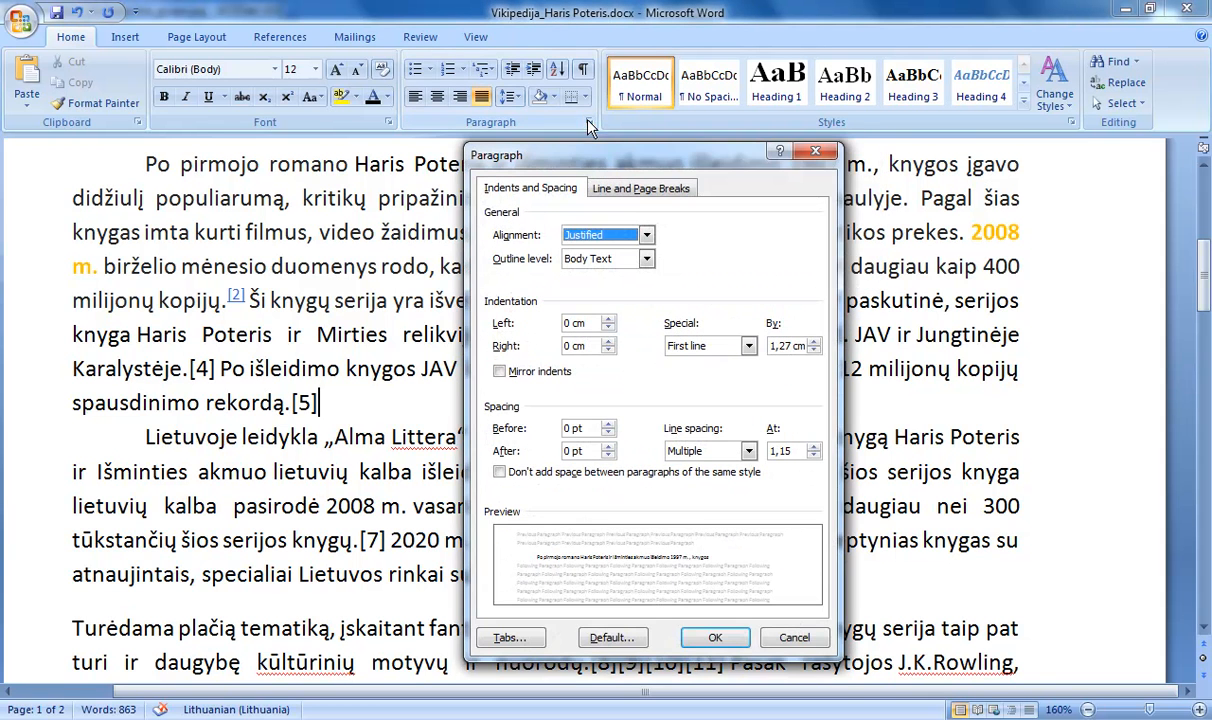
{"action": "left_click_drag", "start_coordinate": [615, 146], "coordinate": [706, 150]}
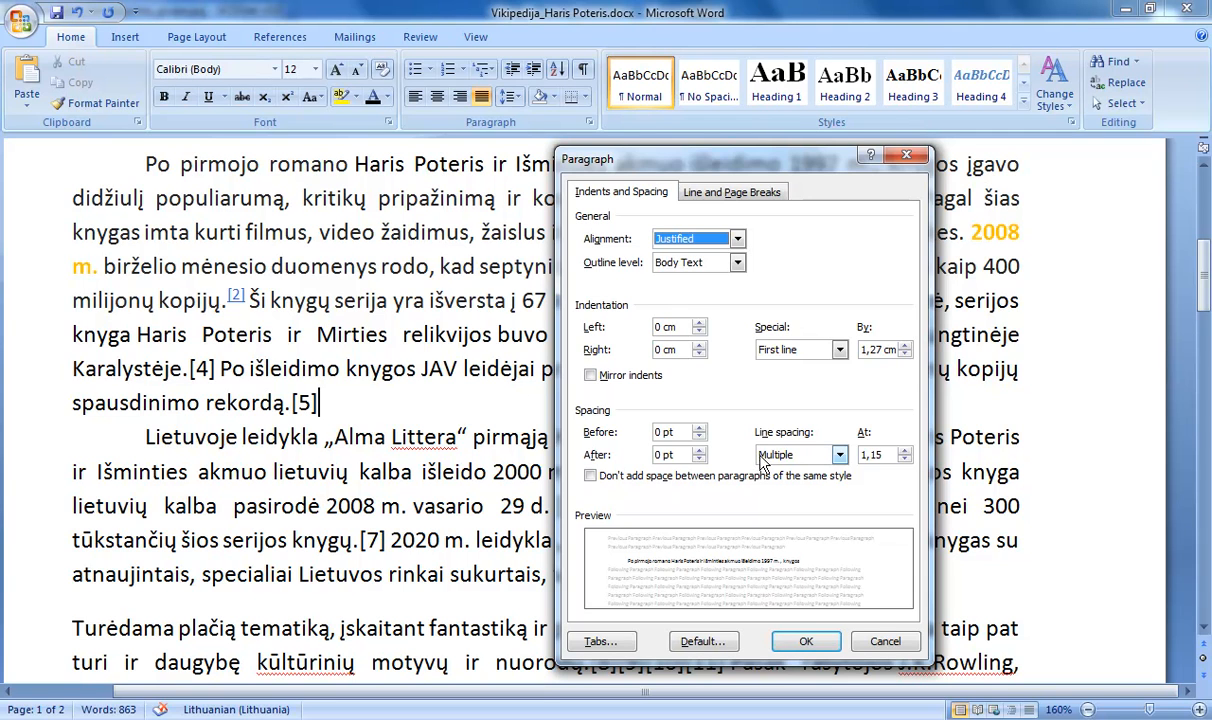
{"action": "left_click", "coordinate": [840, 457]}
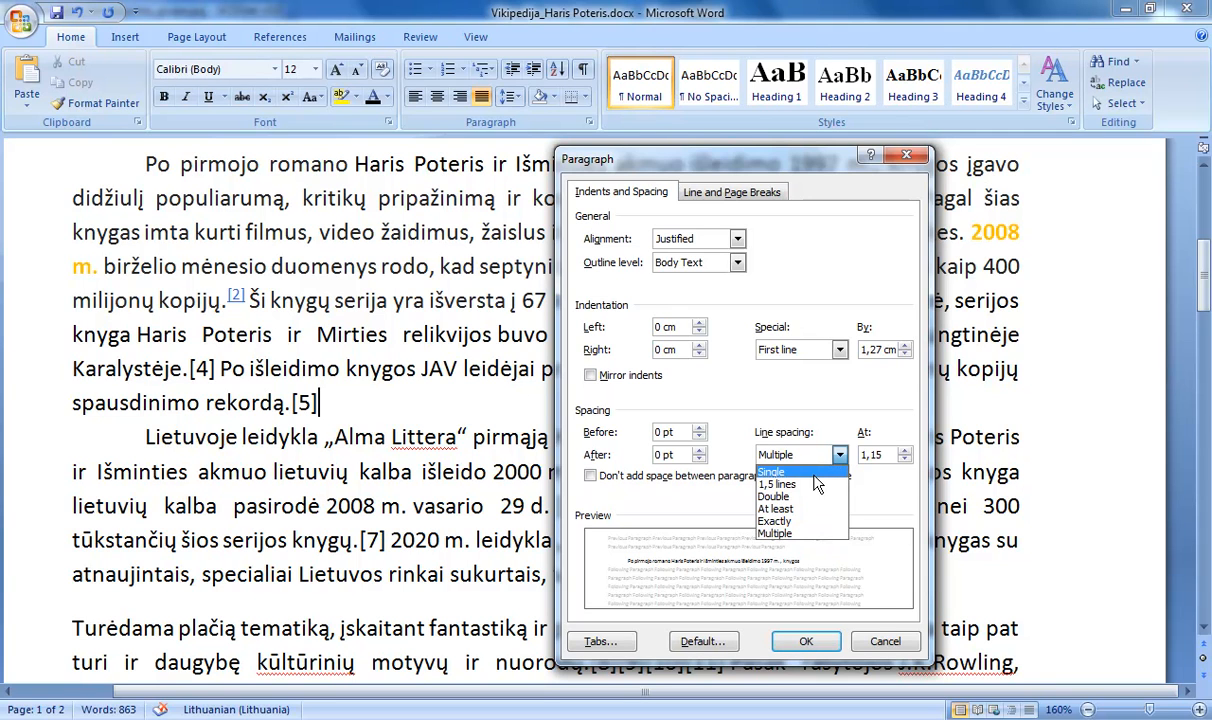
{"action": "left_click", "coordinate": [818, 484]}
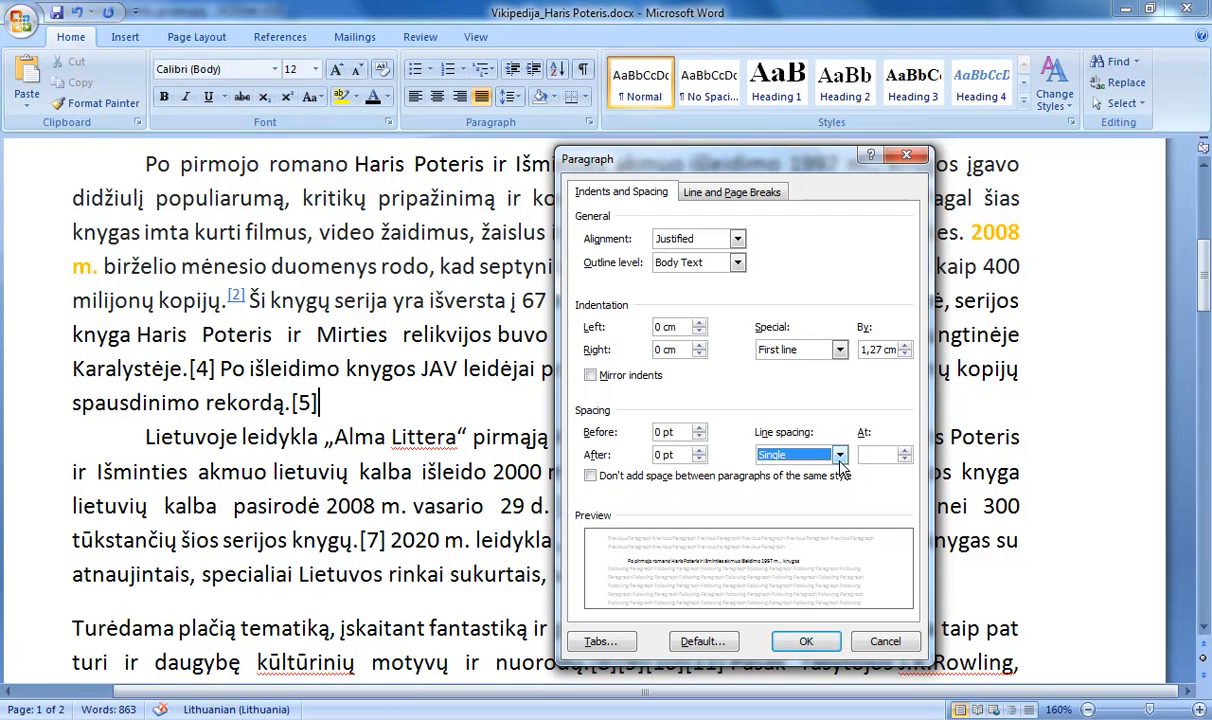
{"action": "left_click", "coordinate": [791, 648]}
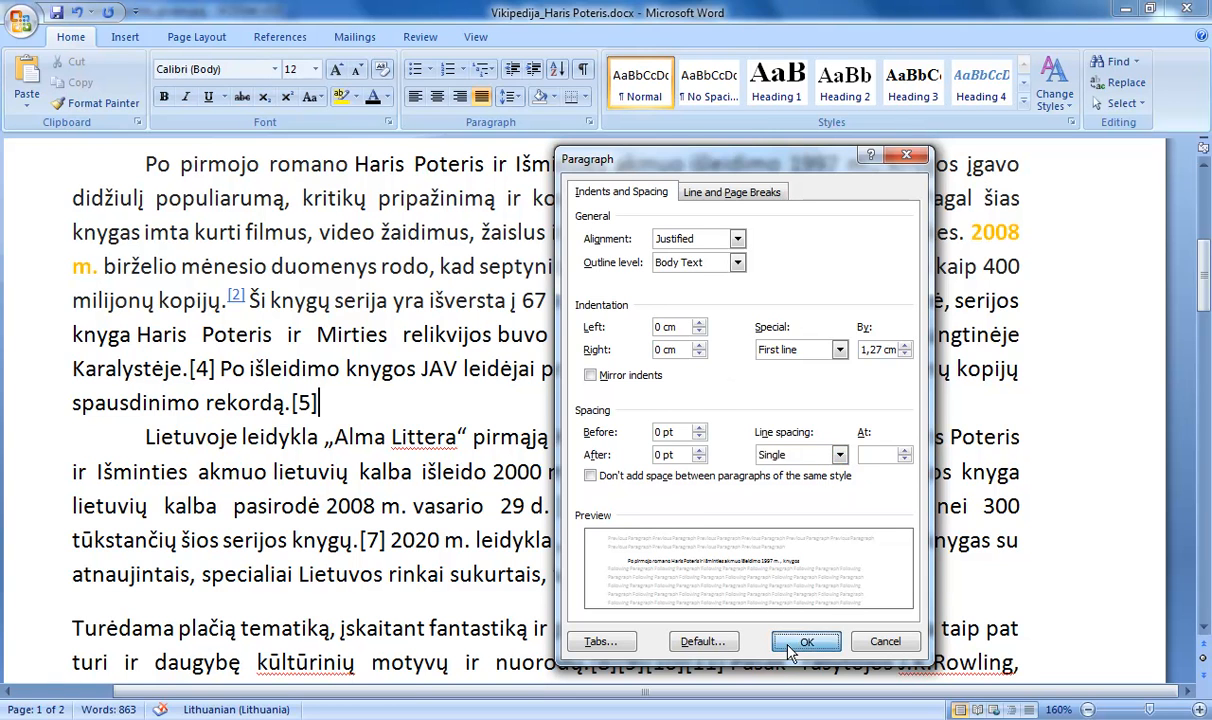
Apply 1,5-line spacing to the "Po pirmojo romano" paragraph.
{"action": "left_click_drag", "start_coordinate": [360, 375], "coordinate": [140, 165]}
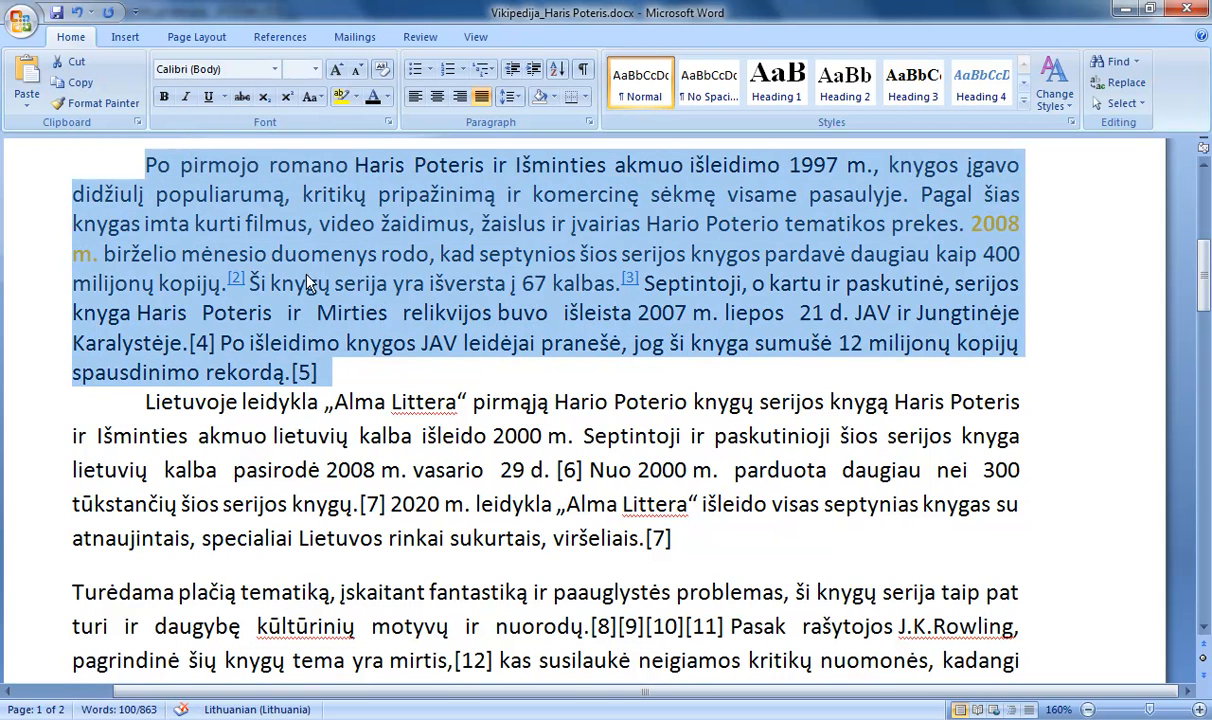
{"action": "left_click", "coordinate": [331, 371]}
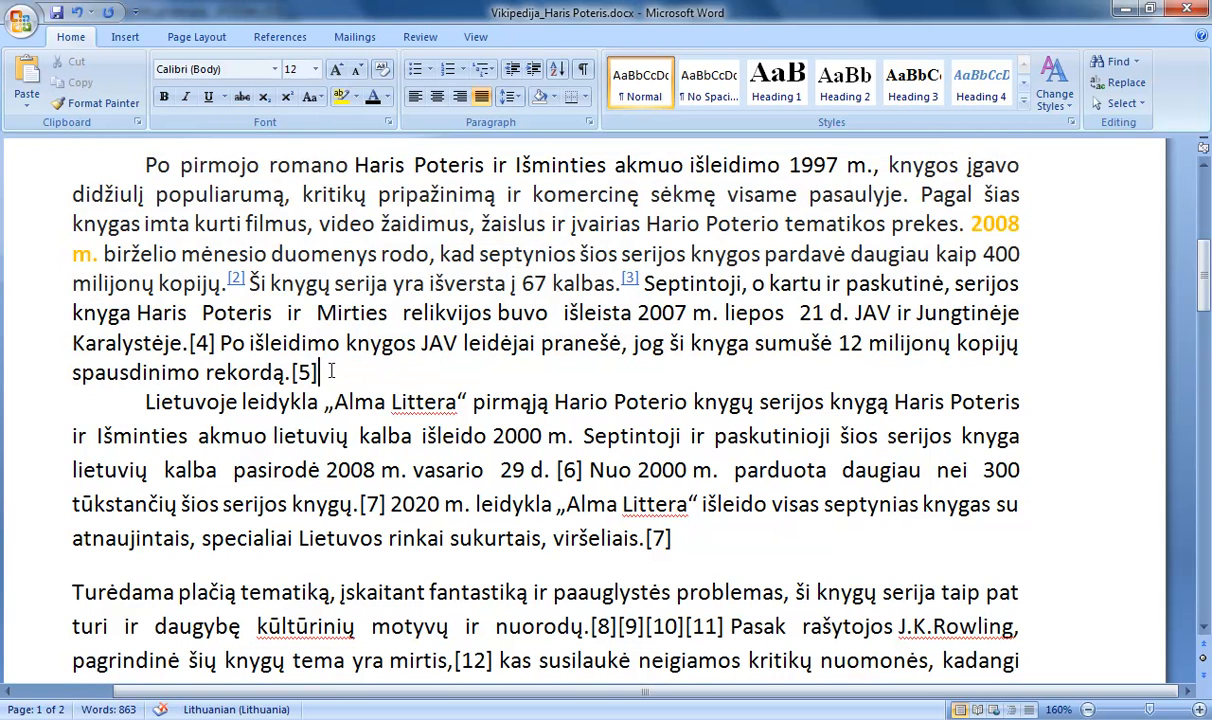
{"action": "key", "text": "ctrl+5"}
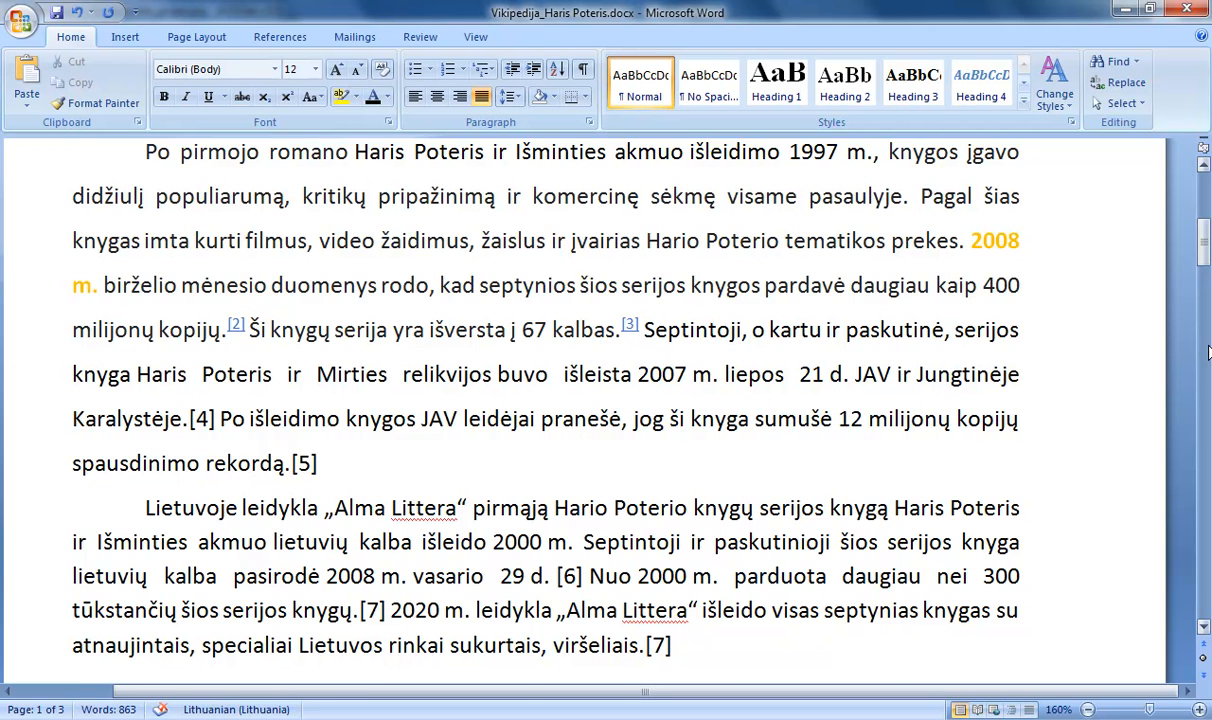
Align the italic "Šis straipsnis" paragraph under the title left, centred and right in turn, and restore its justified alignment.
{"action": "left_click_drag", "start_coordinate": [1208, 262], "coordinate": [1206, 188]}
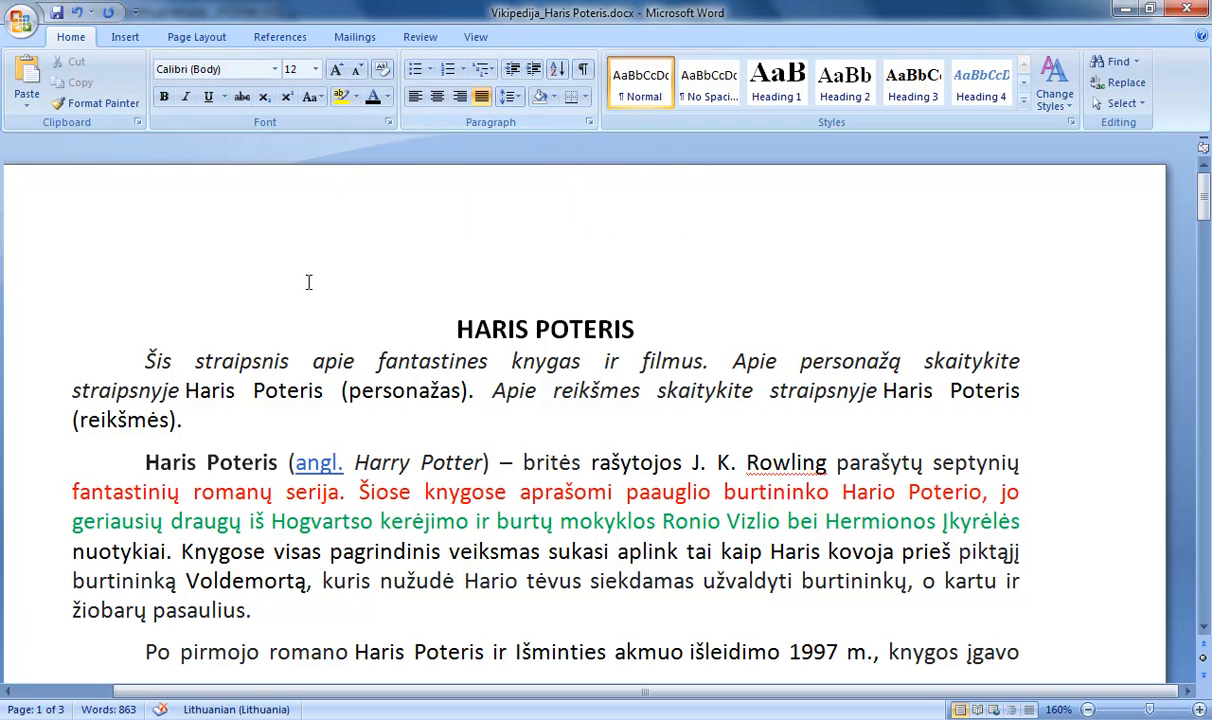
{"action": "key", "text": "ctrl+z"}
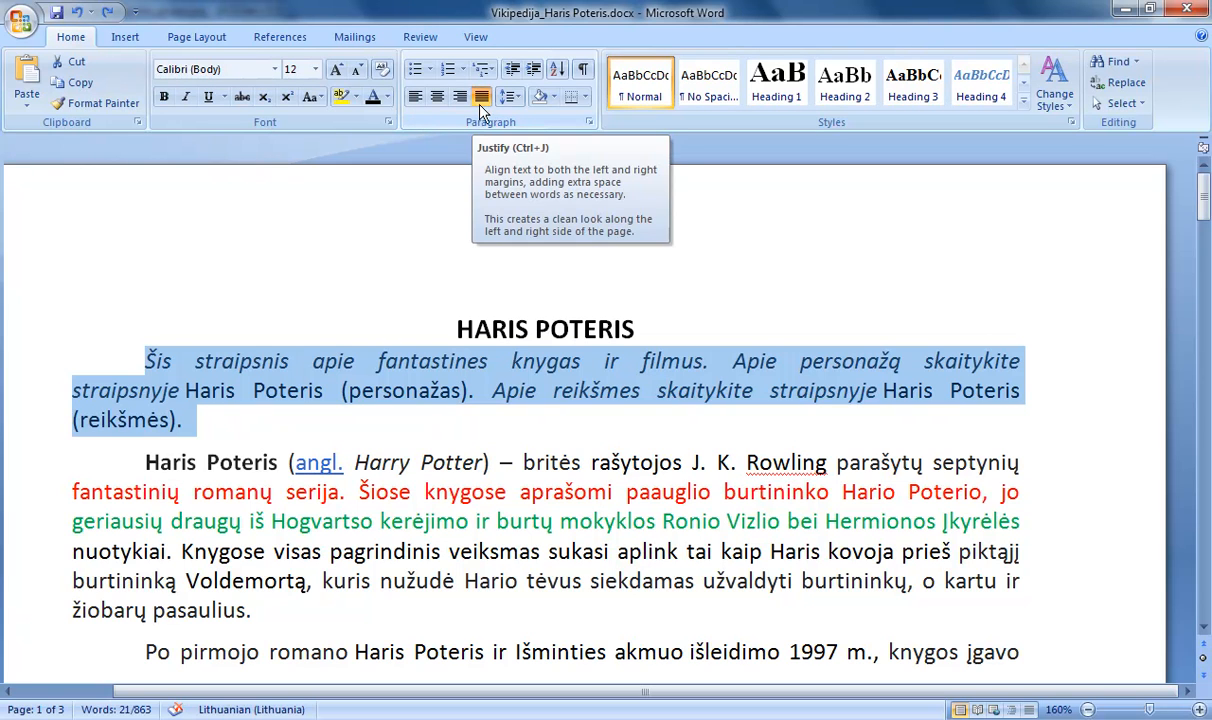
{"action": "left_click", "coordinate": [415, 100]}
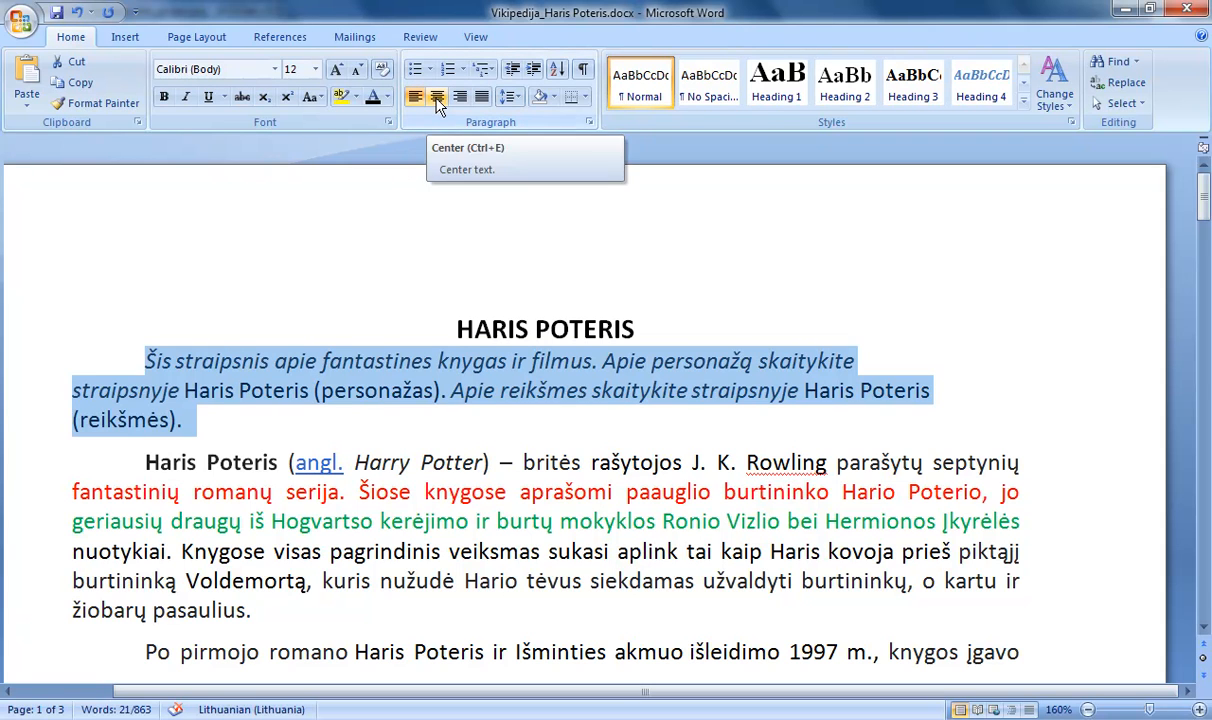
{"action": "left_click", "coordinate": [437, 100]}
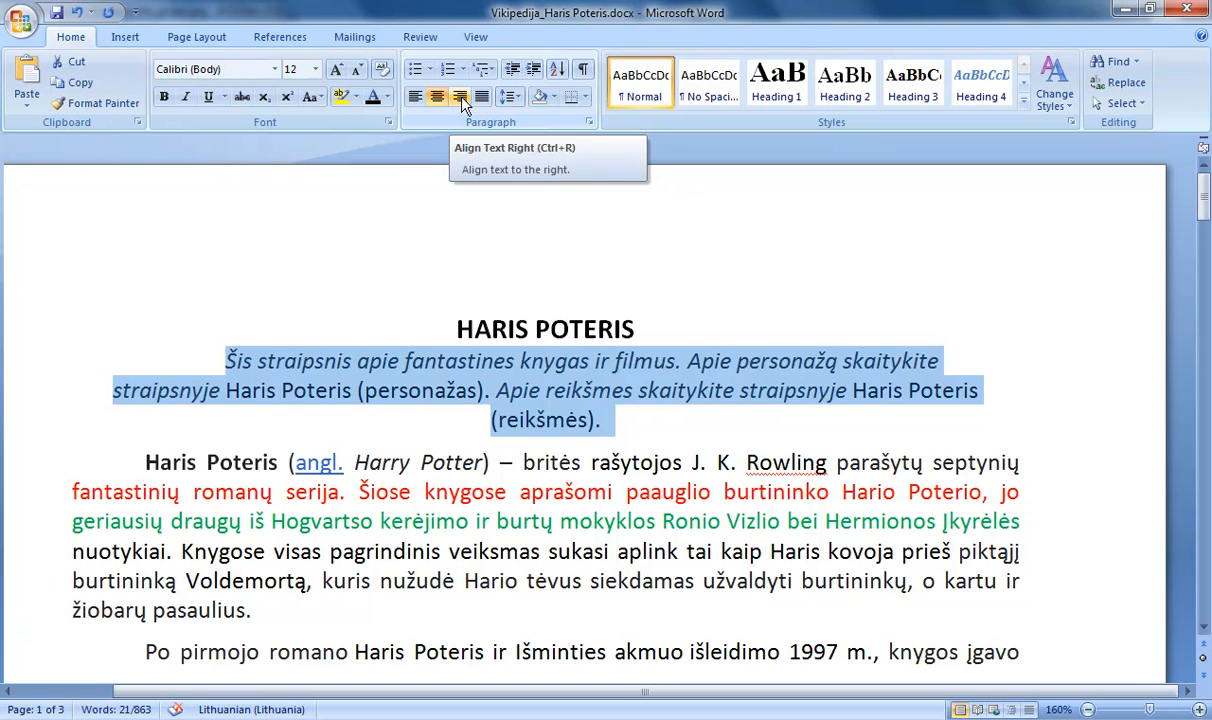
{"action": "left_click", "coordinate": [460, 97]}
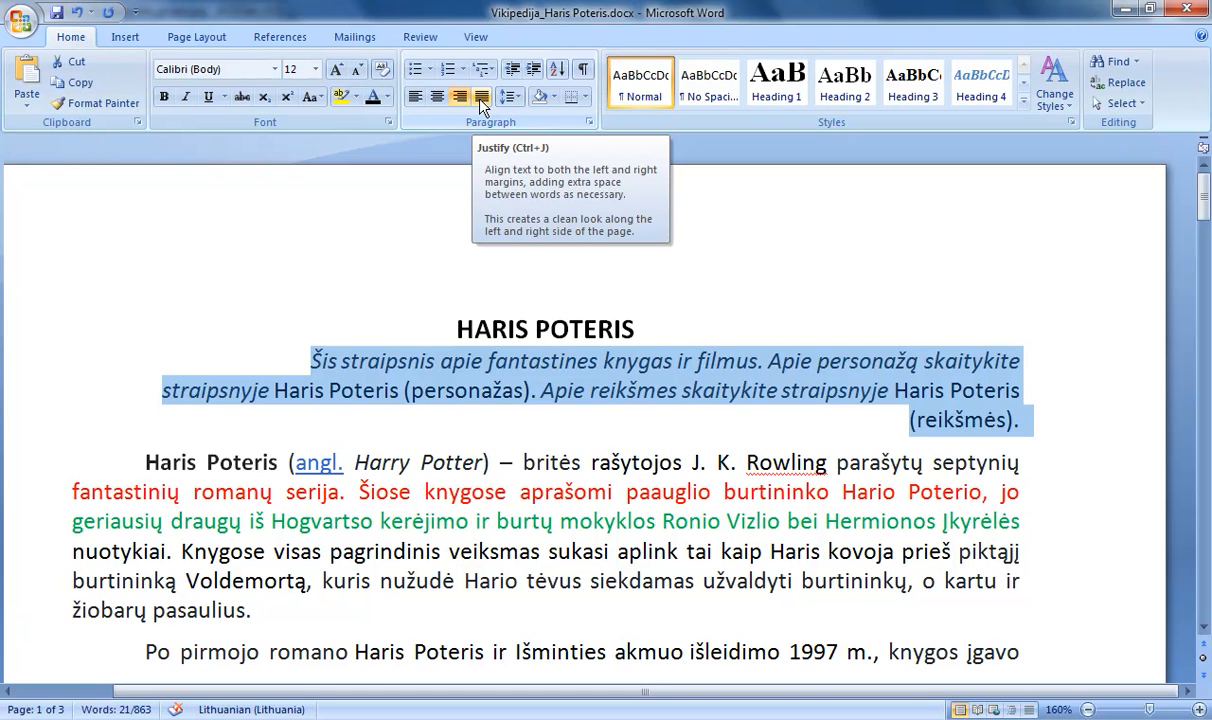
{"action": "left_click", "coordinate": [480, 100]}
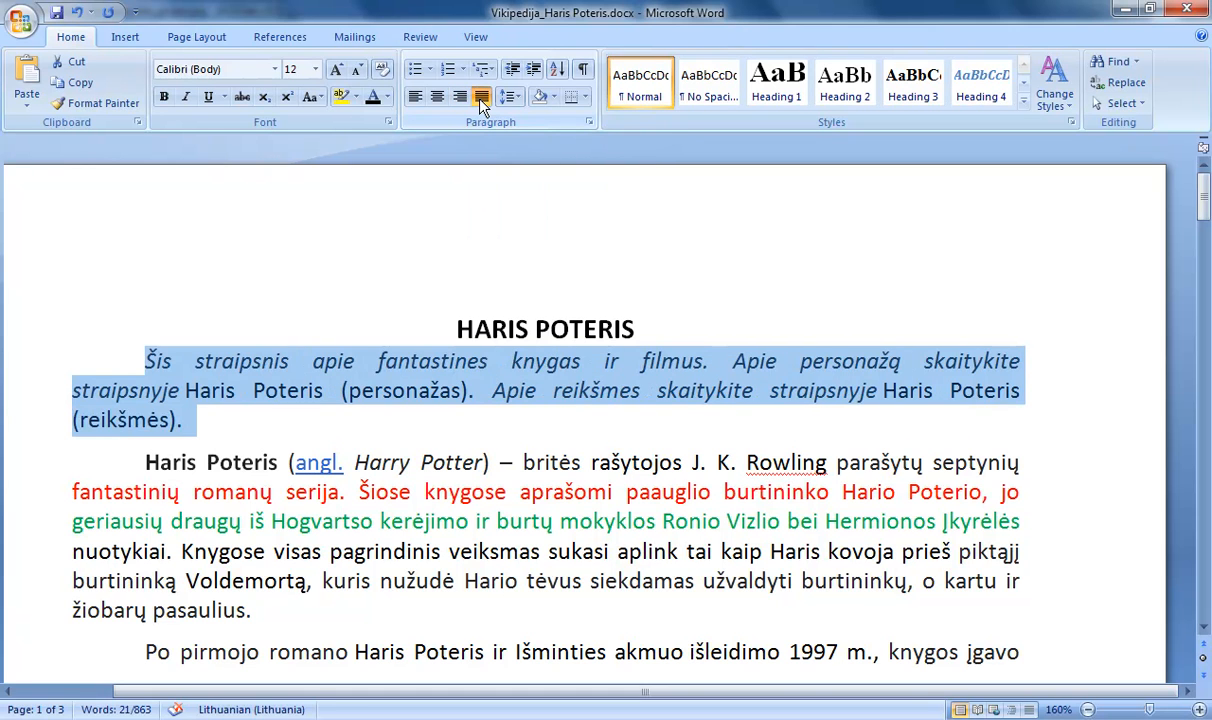
Examine the word spacing in the red and green lines of the justified "Haris Poteris" paragraph, including the space before "Šiose".
{"action": "key", "text": "Up"}
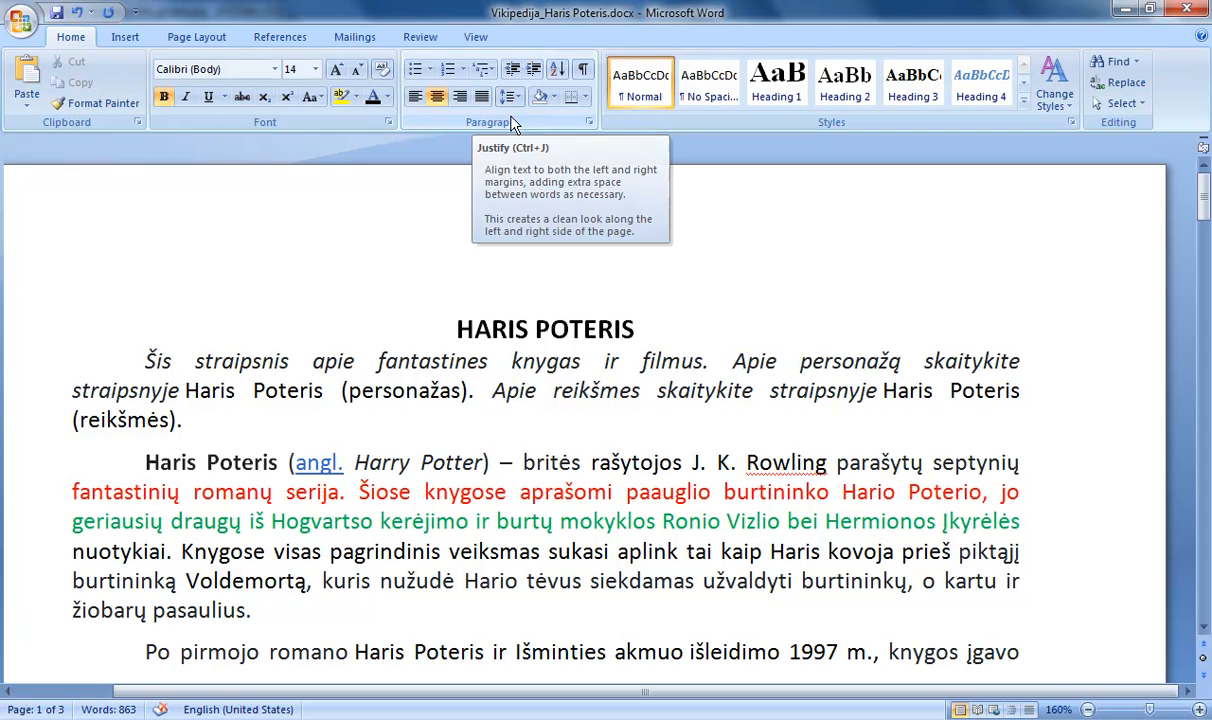
{"action": "left_click_drag", "start_coordinate": [88, 491], "coordinate": [1000, 491]}
{"action": "left_click_drag", "start_coordinate": [1062, 520], "coordinate": [72, 521]}
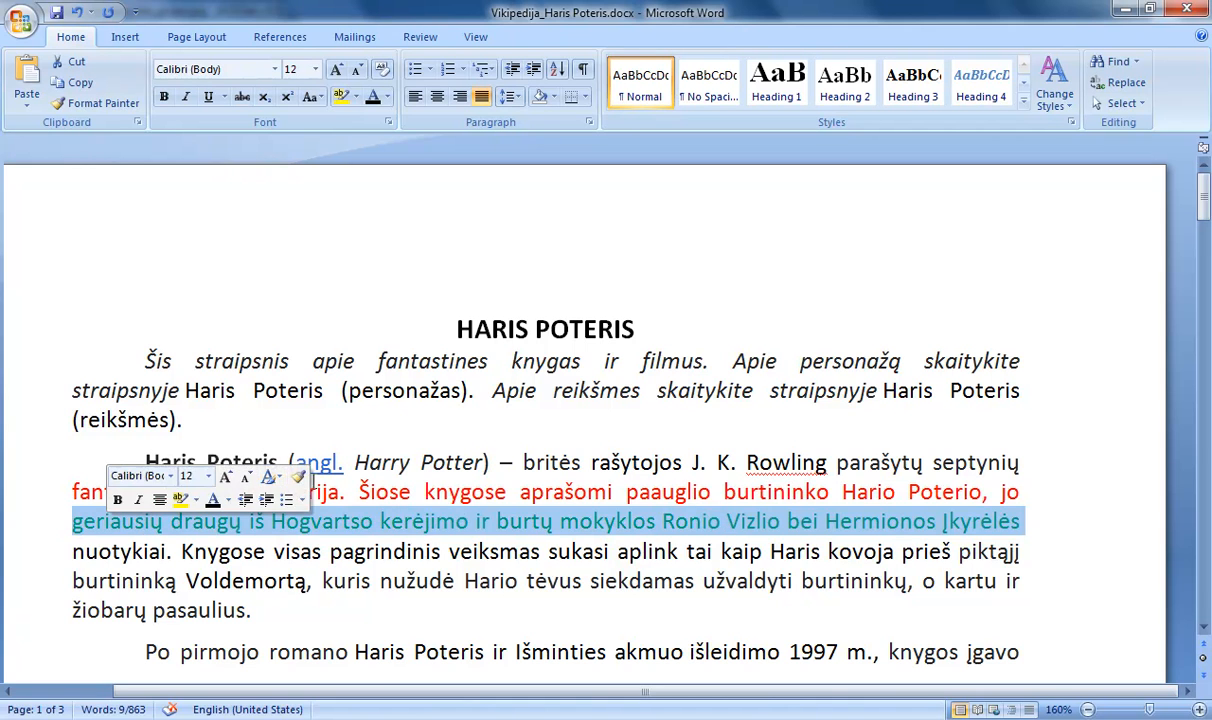
{"action": "left_click", "coordinate": [312, 462]}
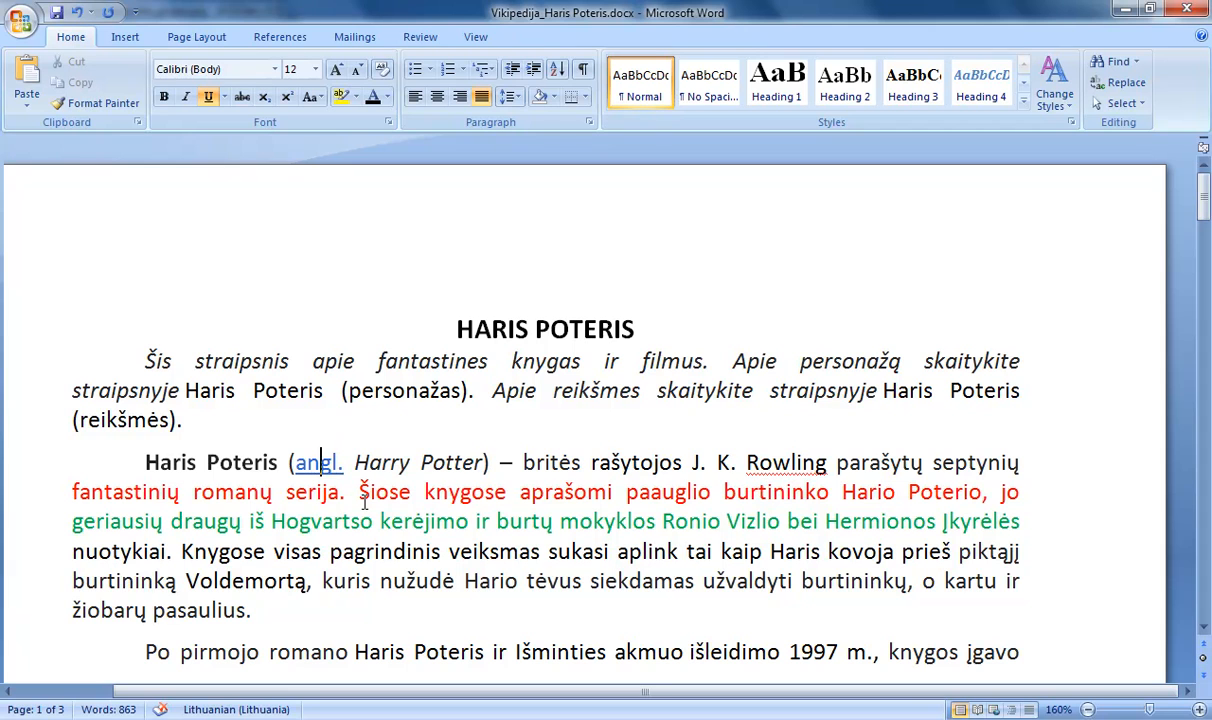
{"action": "left_click_drag", "start_coordinate": [359, 492], "coordinate": [345, 491]}
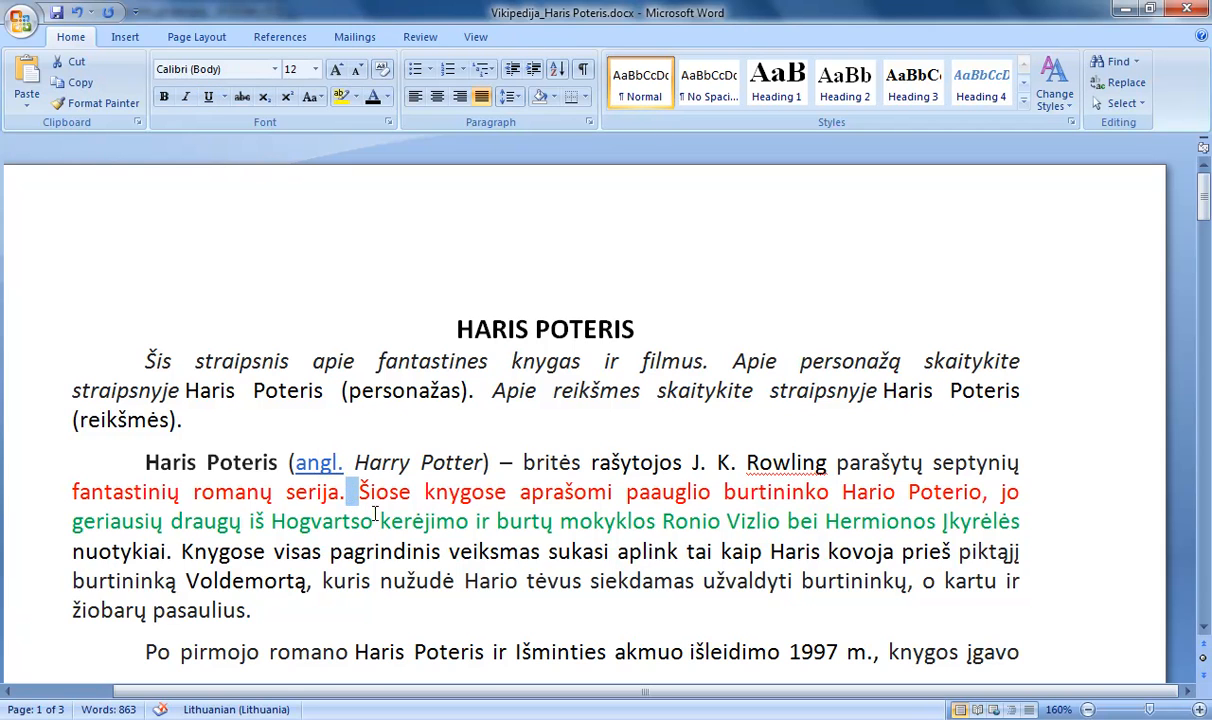
Examine the justified word spacing before "kerėjimo" in the green line and across the red line of the "Haris Poteris" paragraph.
{"action": "left_click", "coordinate": [380, 520]}
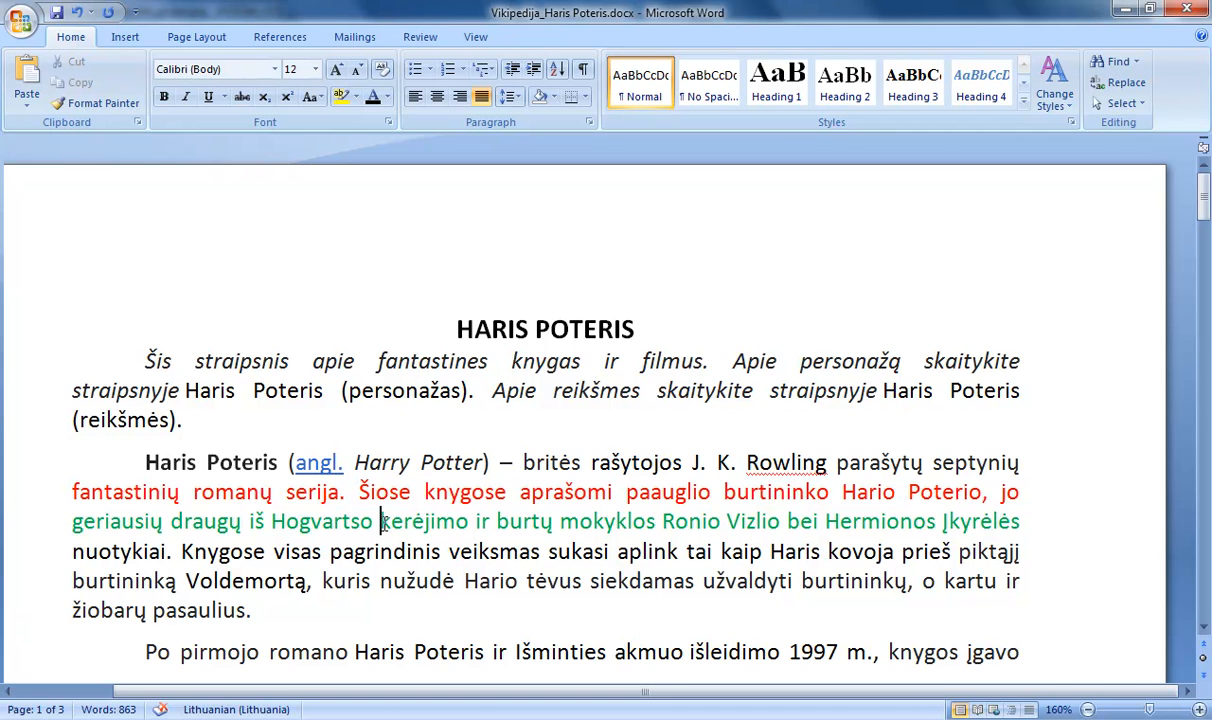
{"action": "left_click_drag", "start_coordinate": [380, 521], "coordinate": [374, 522]}
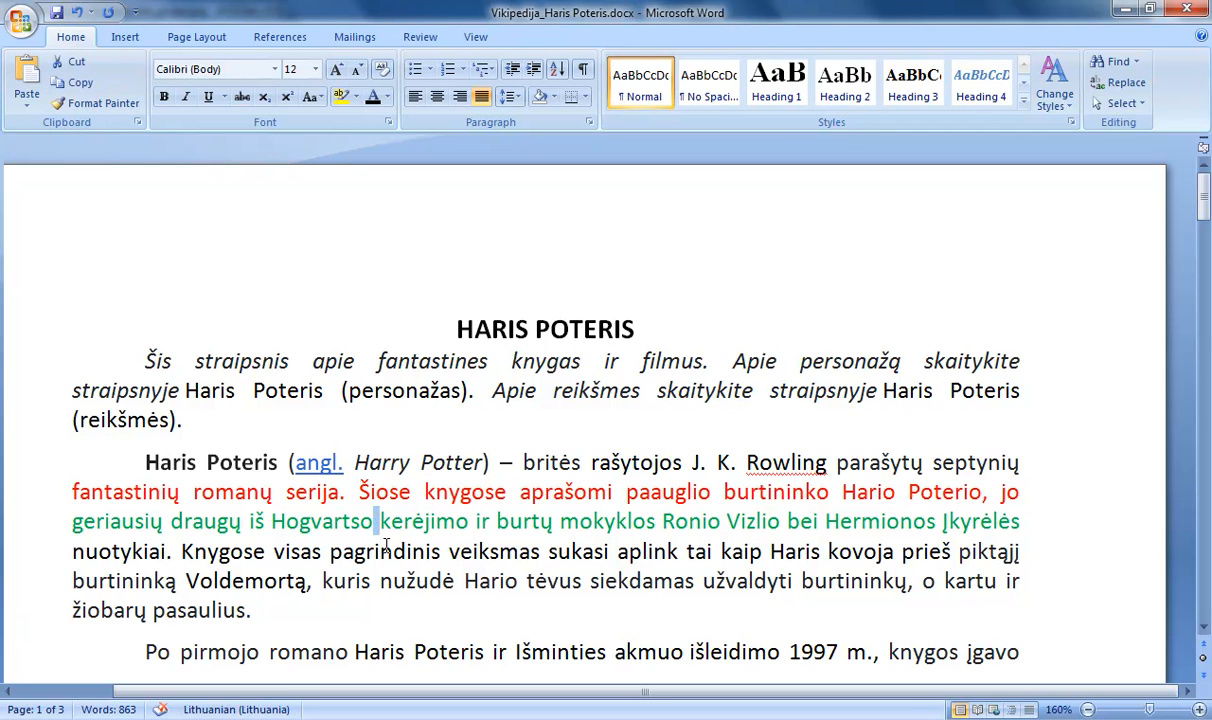
{"action": "left_click", "coordinate": [1030, 520]}
{"action": "key", "text": "ctrl+z"}
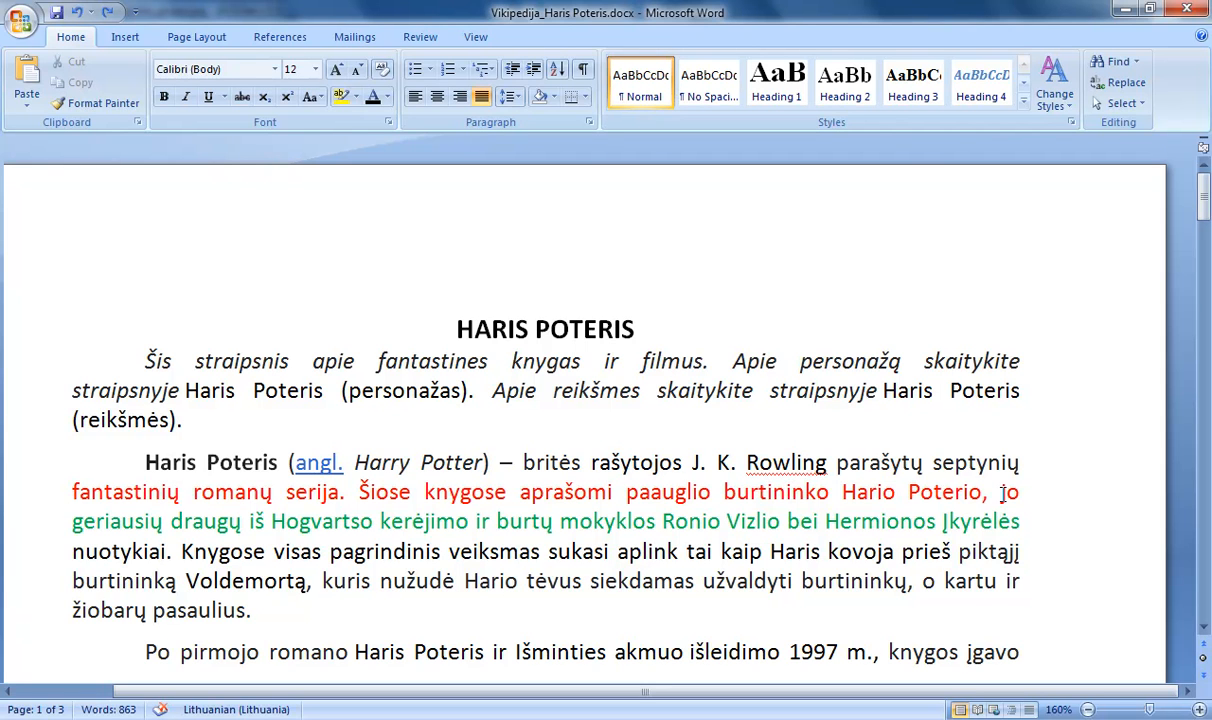
{"action": "left_click_drag", "start_coordinate": [1006, 493], "coordinate": [72, 478]}
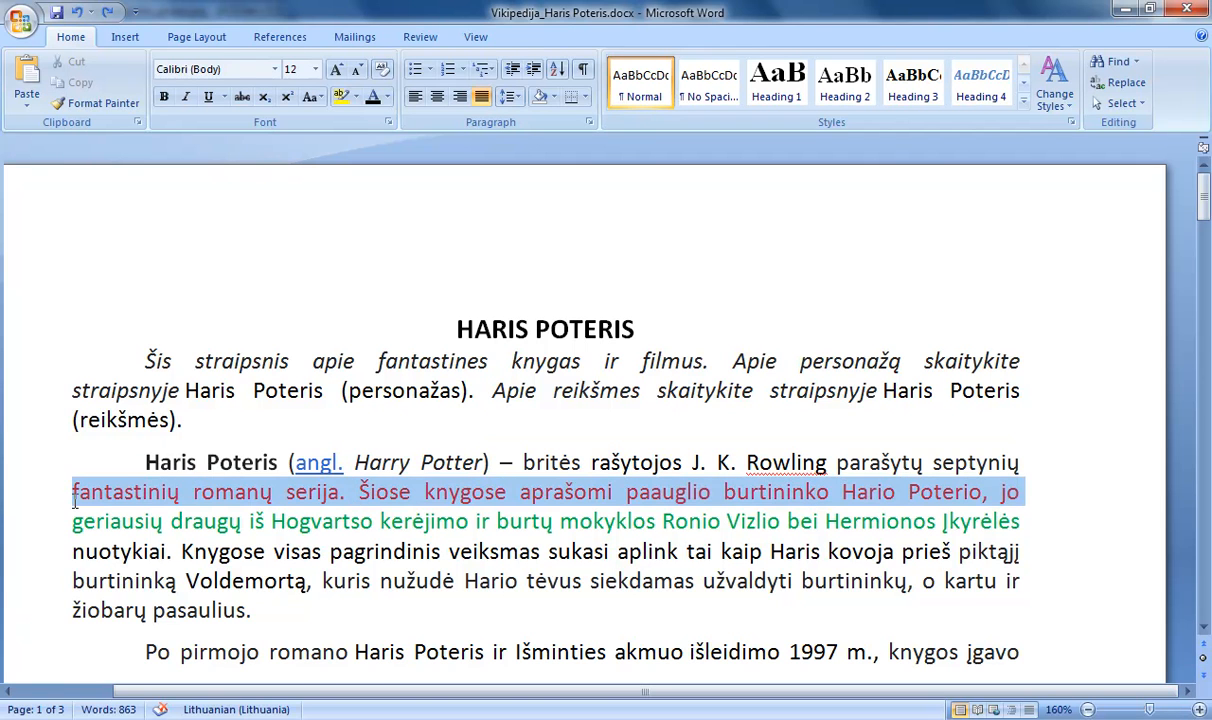
{"action": "left_click", "coordinate": [675, 522]}
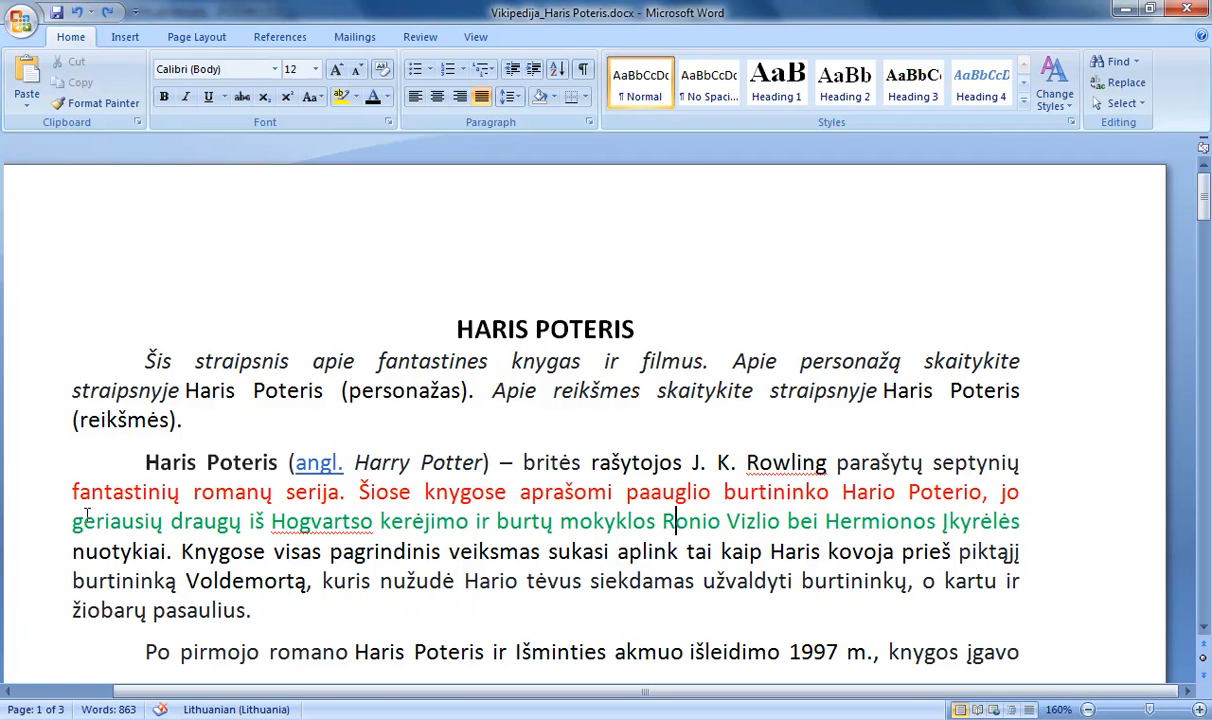
Split "geriausių" at the start of the green line with an ordinary hyphen after "ge", and highlight the "ge-" part.
{"action": "left_click_drag", "start_coordinate": [165, 521], "coordinate": [63, 527]}
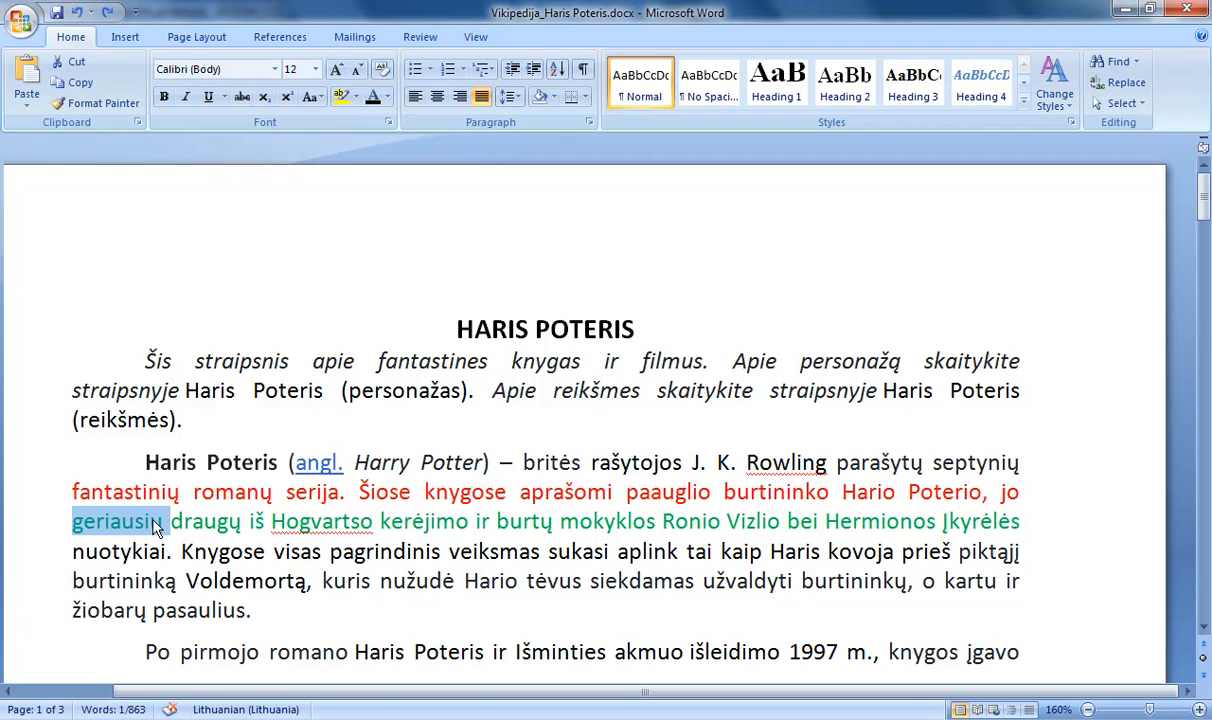
{"action": "left_click_drag", "start_coordinate": [161, 524], "coordinate": [68, 528]}
{"action": "left_click", "coordinate": [137, 524]}
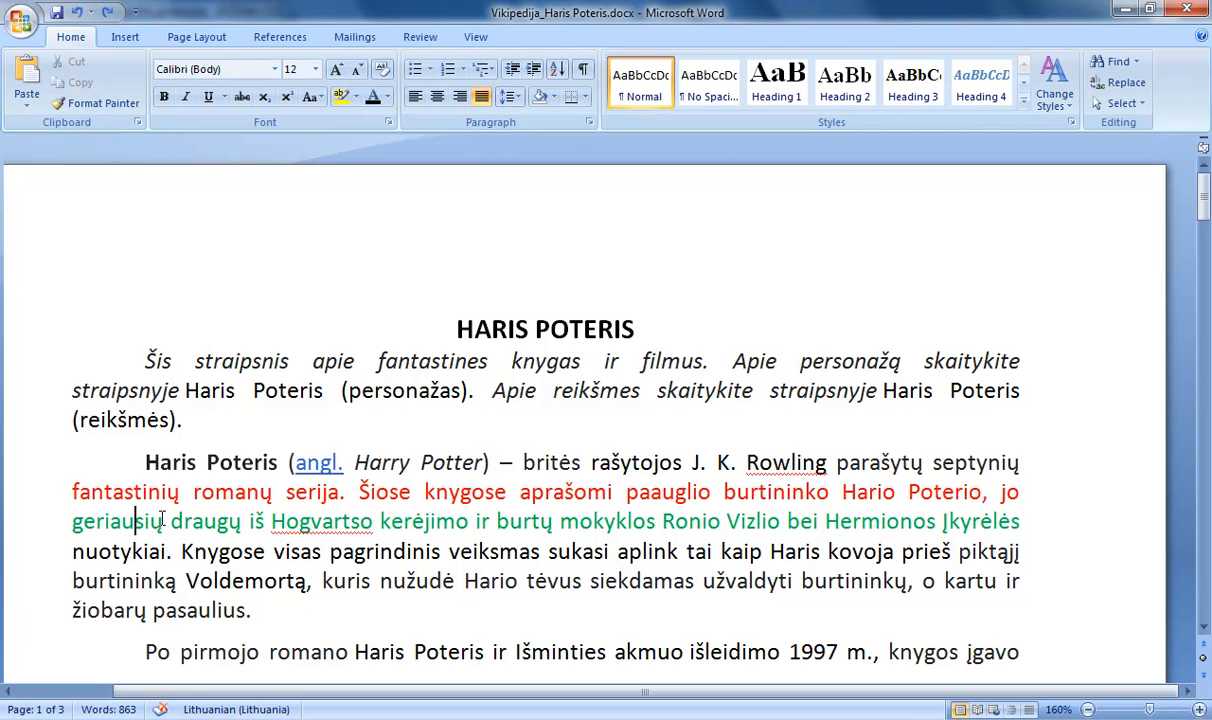
{"action": "left_click_drag", "start_coordinate": [158, 521], "coordinate": [68, 505]}
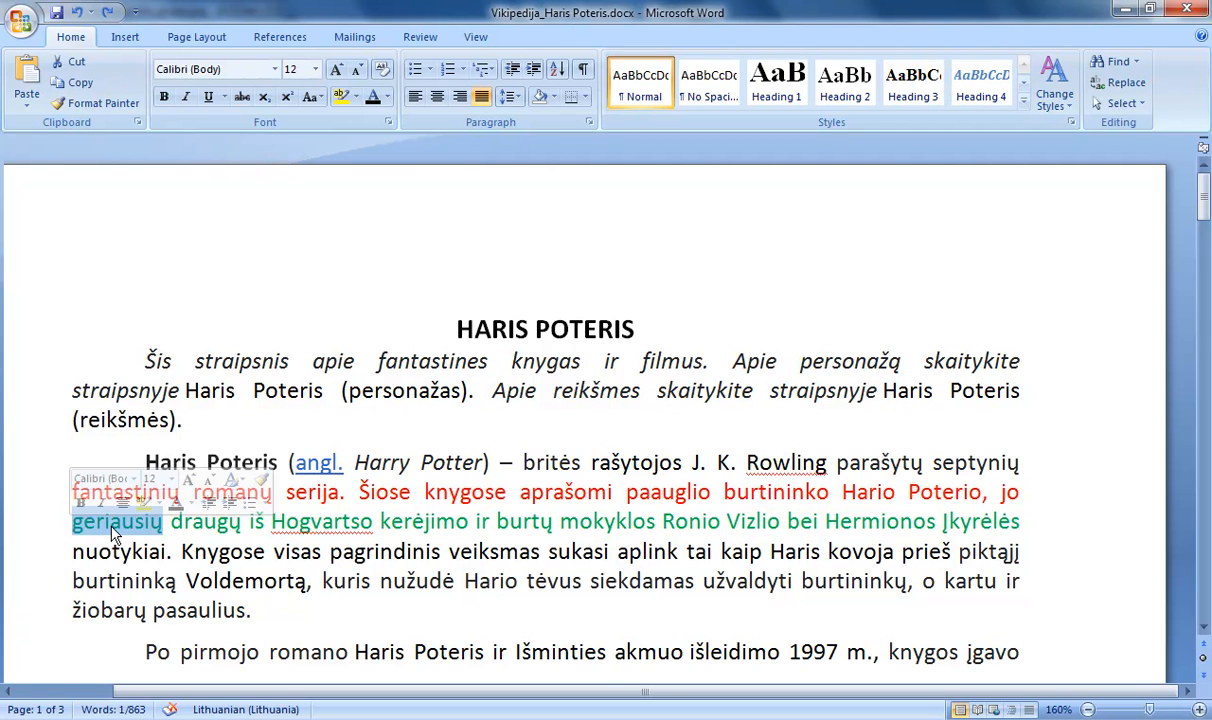
{"action": "left_click", "coordinate": [94, 521]}
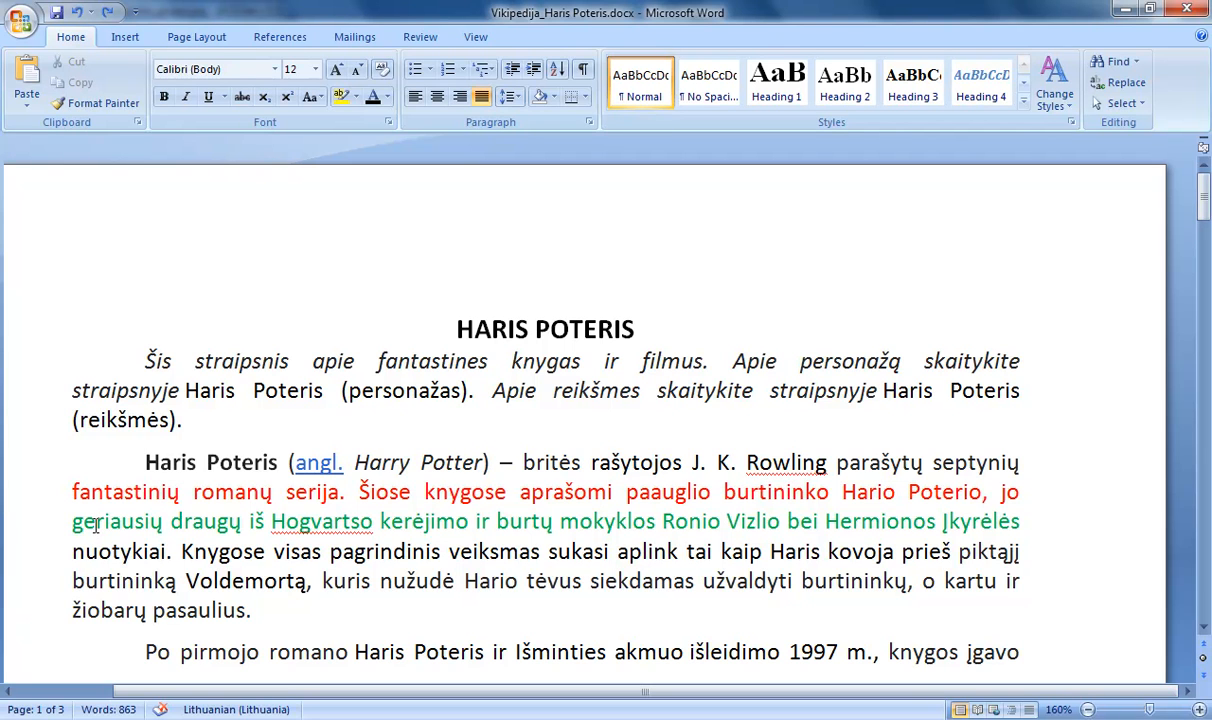
{"action": "key", "text": "ctrl+minus"}
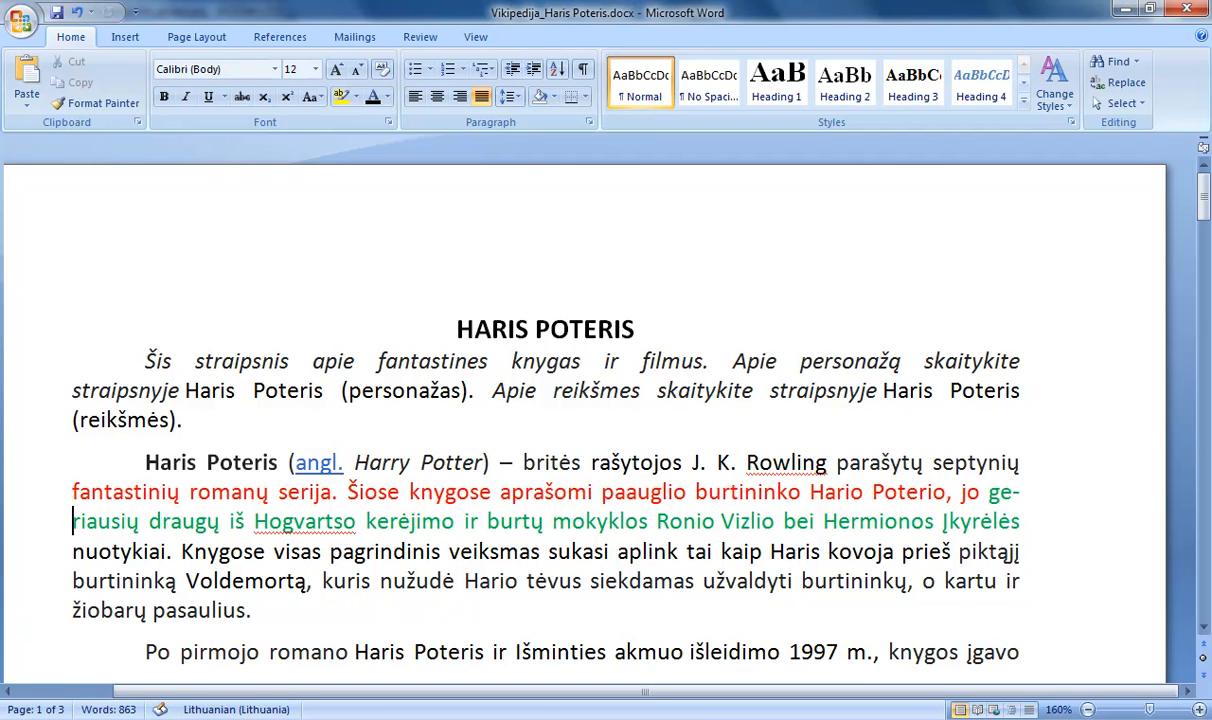
{"action": "left_click_drag", "start_coordinate": [1029, 498], "coordinate": [993, 500]}
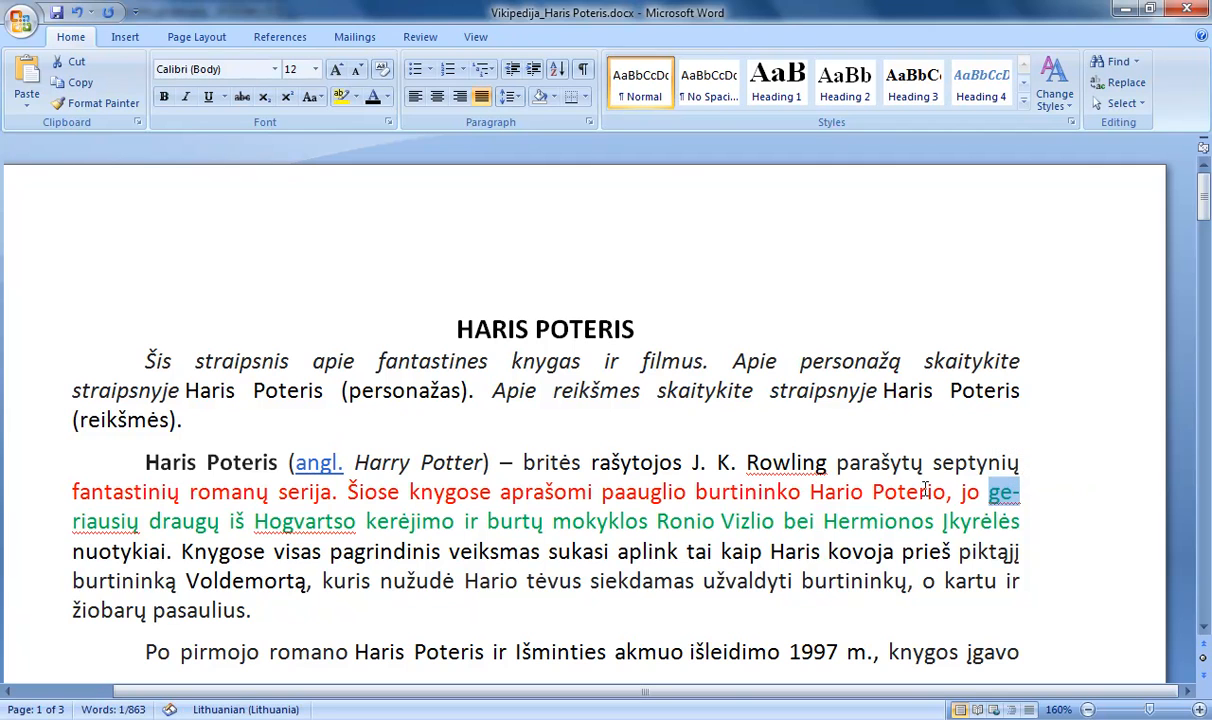
{"action": "left_click", "coordinate": [977, 496]}
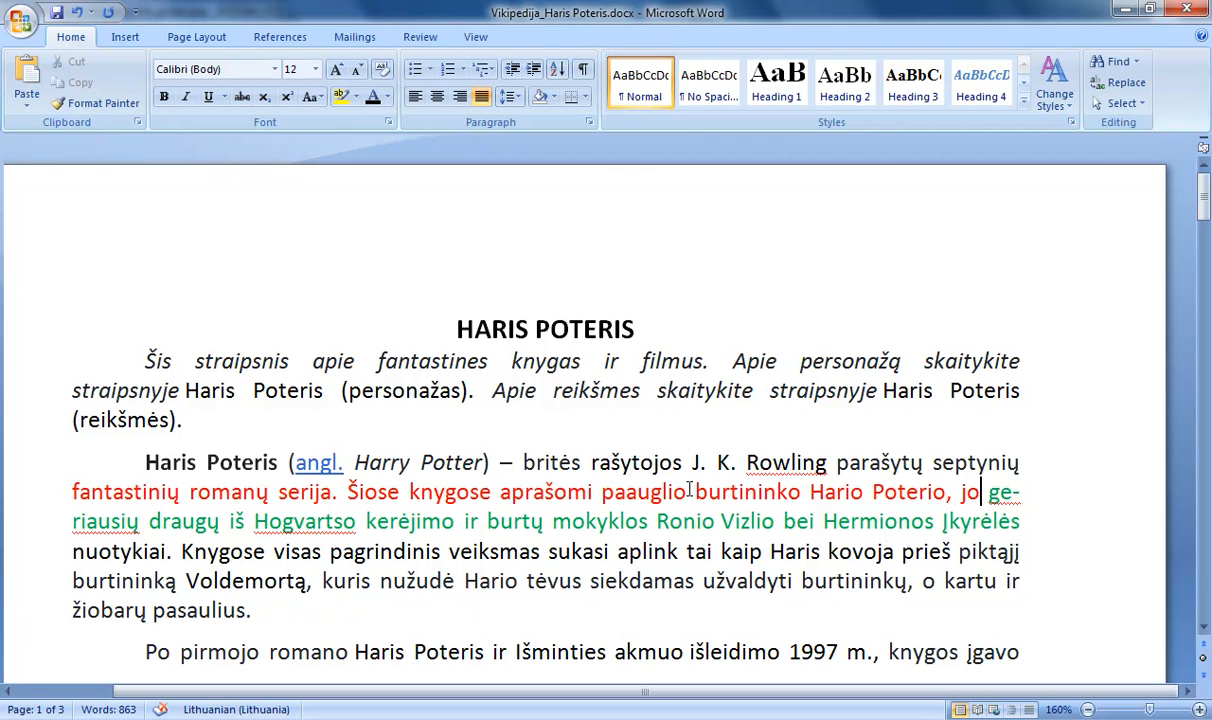
Make the hyphenated word "ge-riausių" bold and ignore all its spelling errors.
{"action": "left_click_drag", "start_coordinate": [806, 491], "coordinate": [655, 495]}
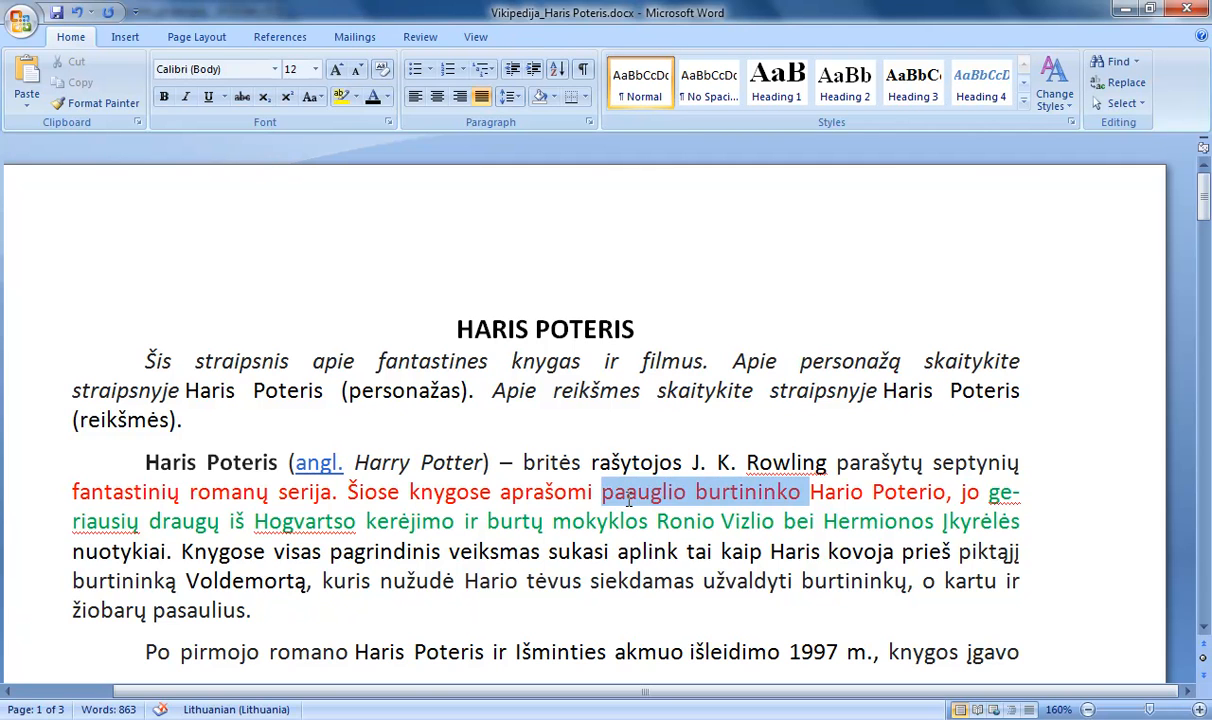
{"action": "left_click_drag", "start_coordinate": [990, 492], "coordinate": [110, 521]}
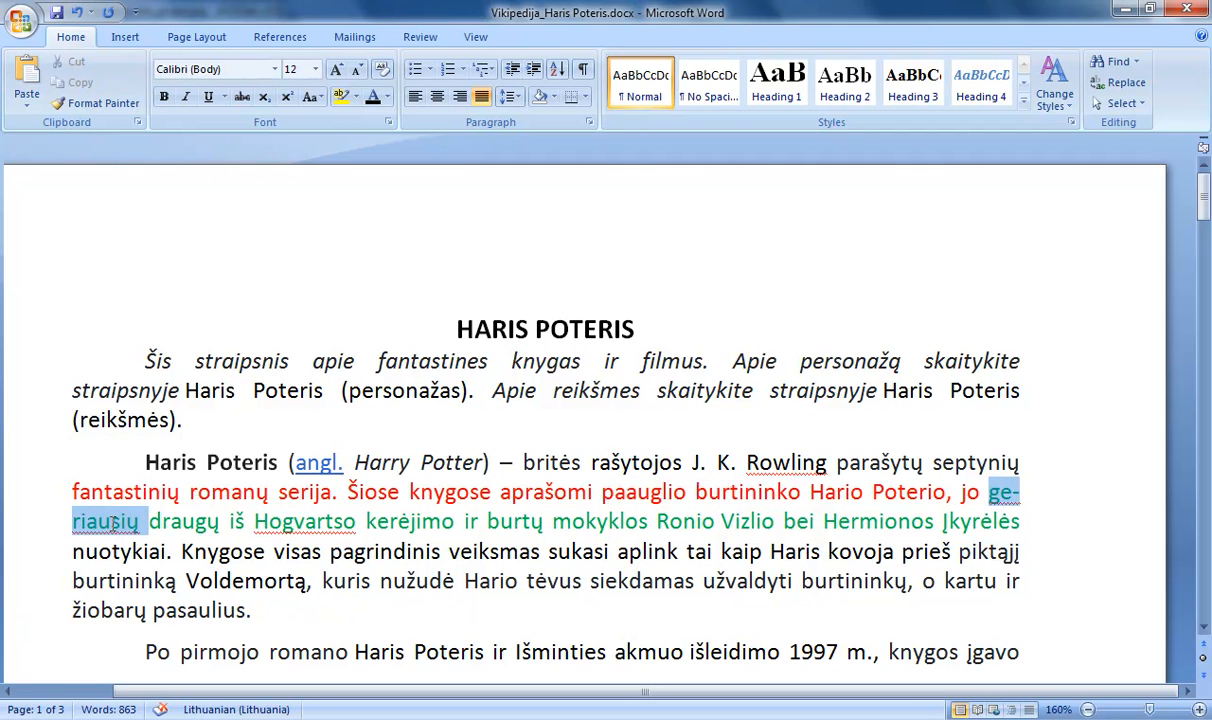
{"action": "left_click", "coordinate": [164, 97]}
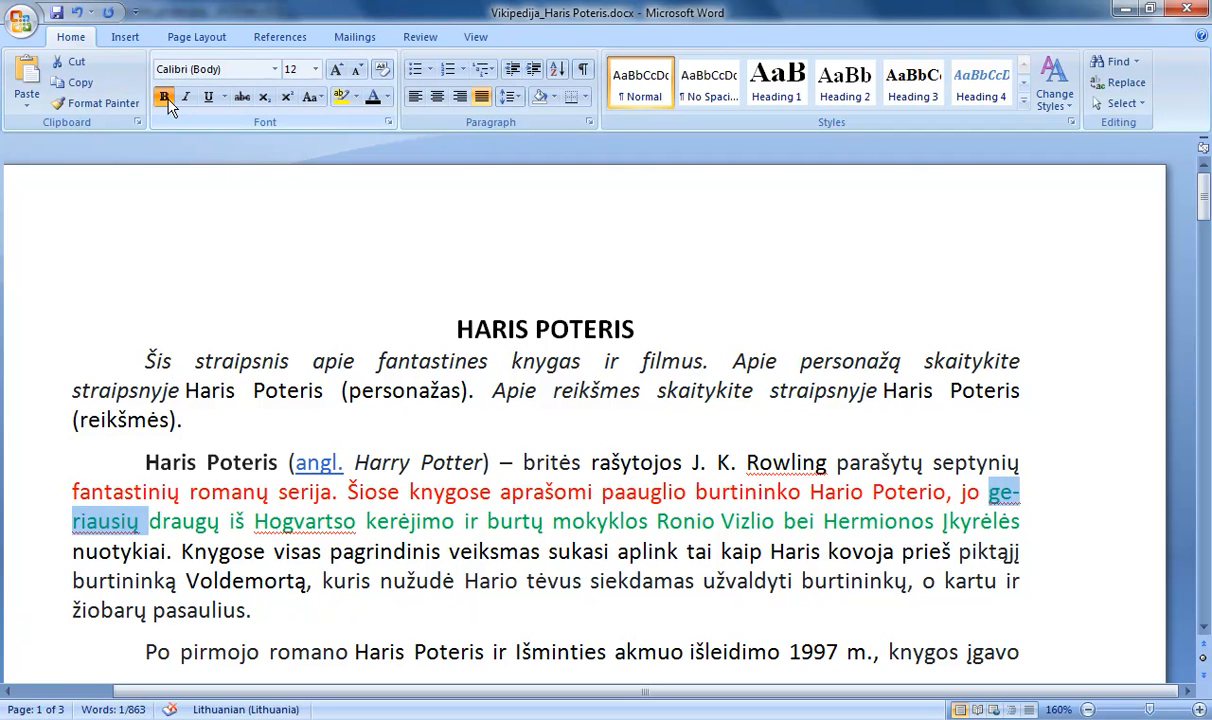
{"action": "right_click", "coordinate": [98, 512]}
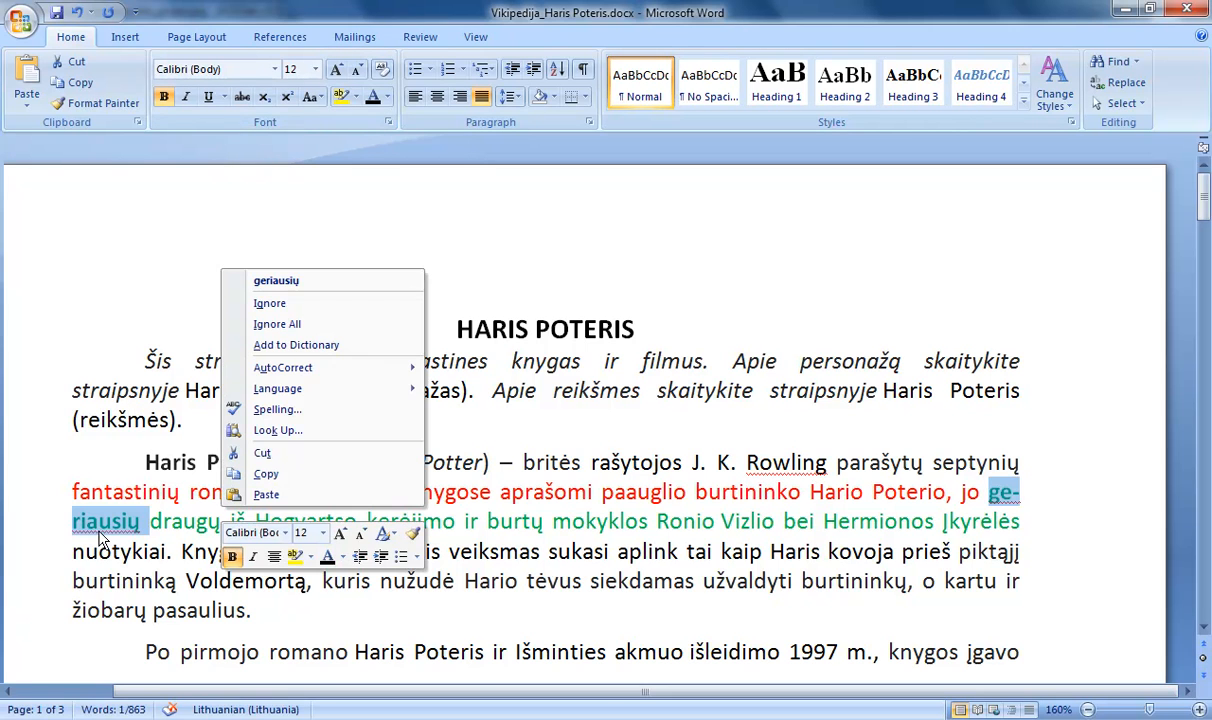
{"action": "left_click", "coordinate": [302, 324]}
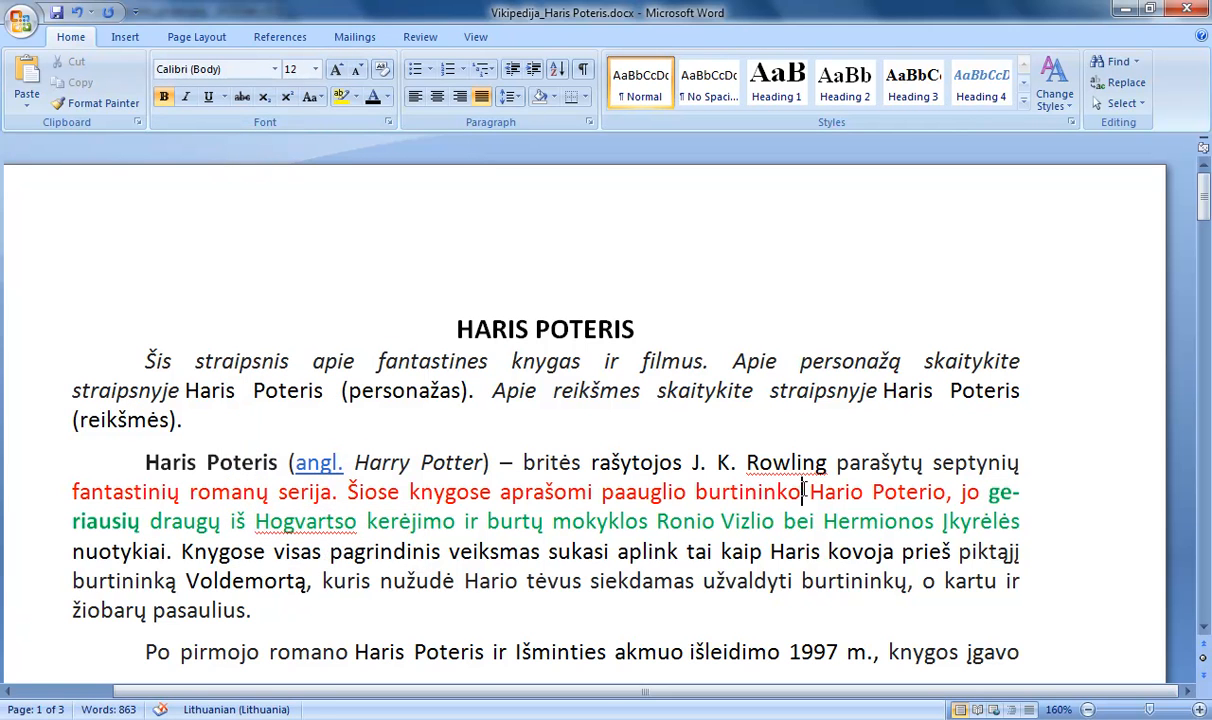
Delete "paauglio burtininko" from the red line, and undo the edits back to the unhyphenated, non-bold "geriausių".
{"action": "left_click_drag", "start_coordinate": [804, 491], "coordinate": [600, 492]}
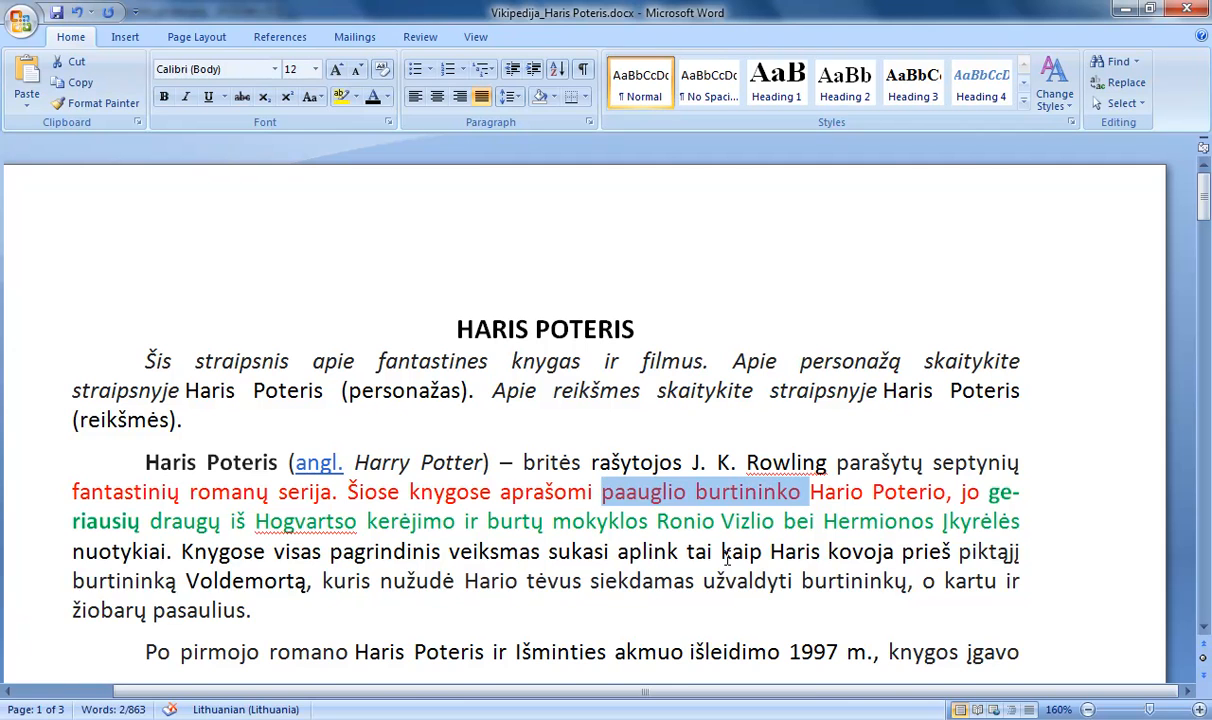
{"action": "key", "text": "Delete"}
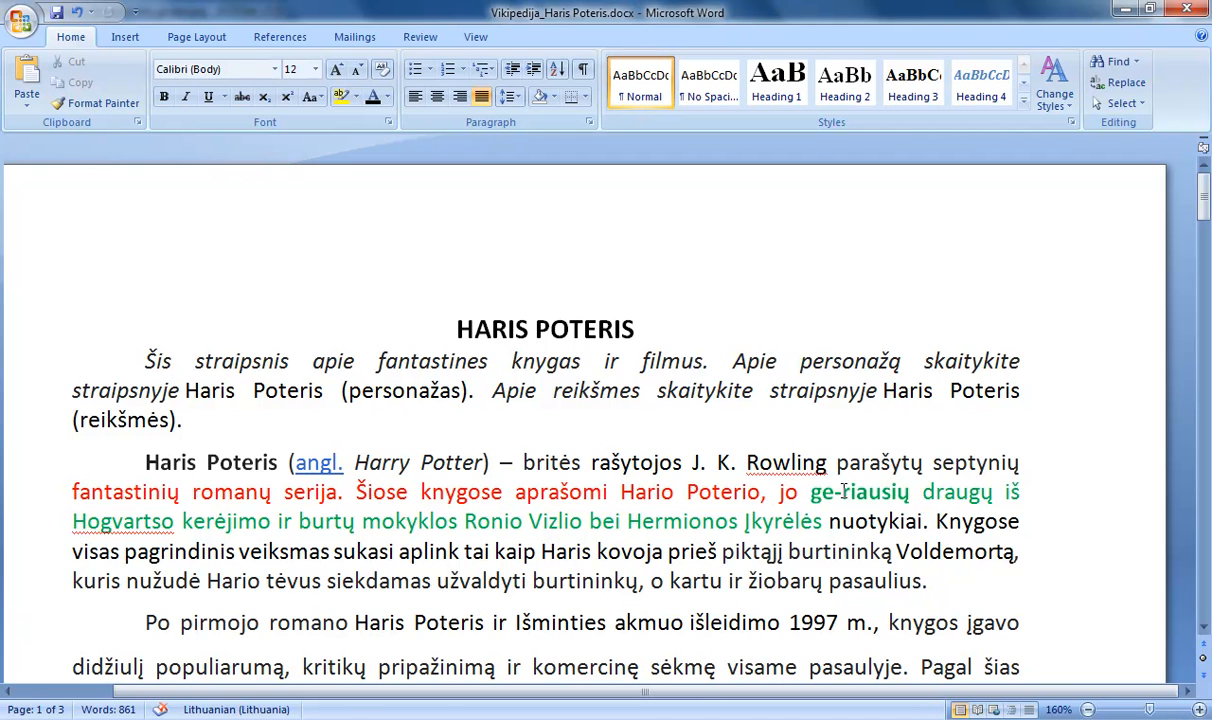
{"action": "left_click", "coordinate": [77, 14]}
{"action": "left_click", "coordinate": [77, 16]}
{"action": "left_click", "coordinate": [77, 14]}
{"action": "left_click", "coordinate": [77, 14]}
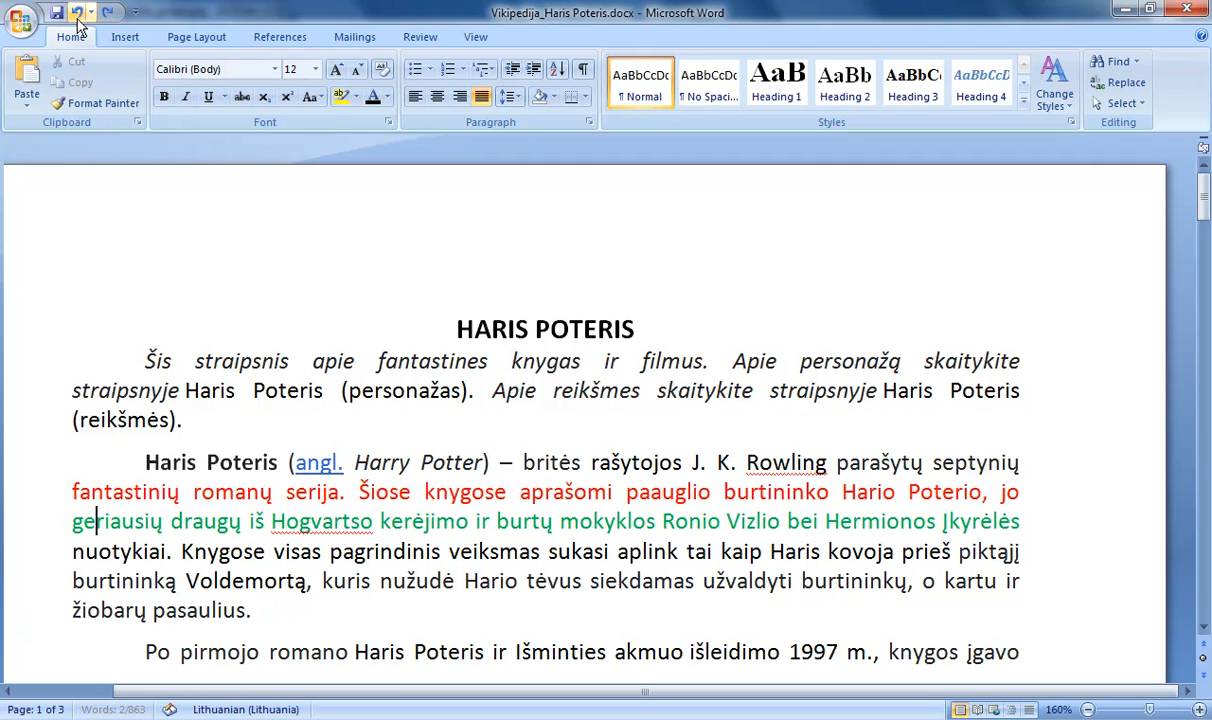
Make the word "geriausių" at the start of the green line bold.
{"action": "left_click_drag", "start_coordinate": [163, 522], "coordinate": [71, 522]}
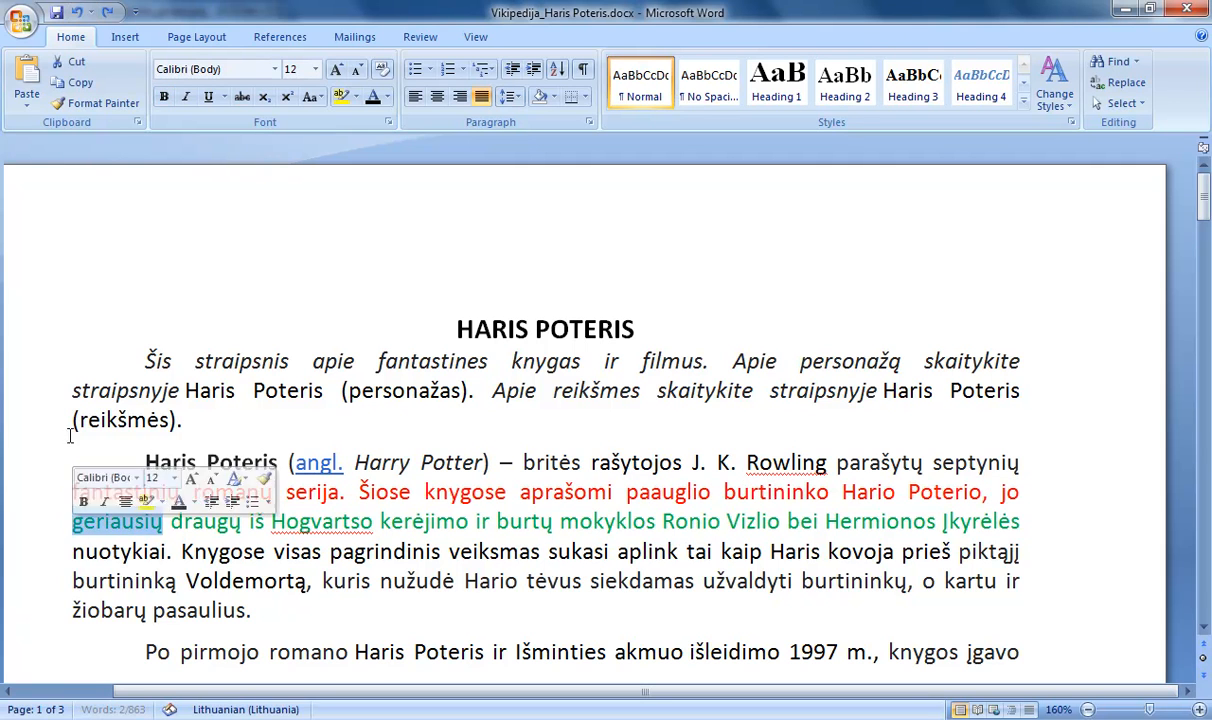
{"action": "left_click", "coordinate": [165, 98]}
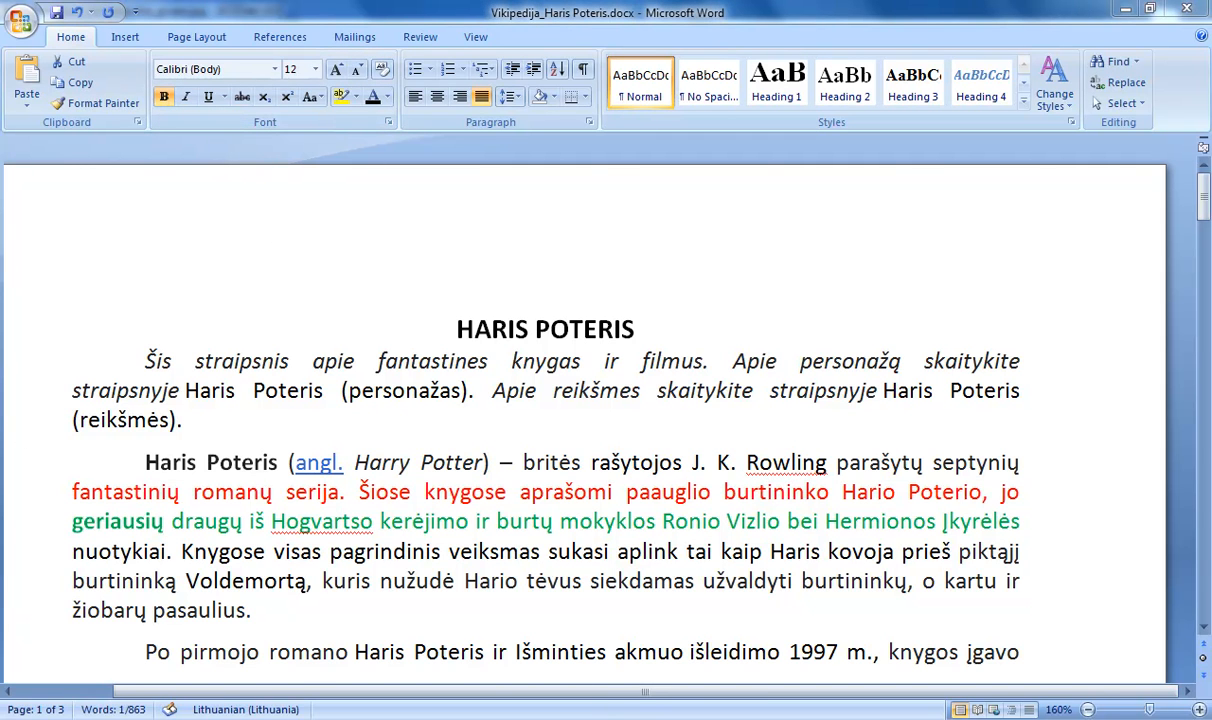
Check the optional hyphen shortcut picture in ACDSee, return to Word and insert an optional hyphen after "ge" in the bold "geriausių".
{"action": "mouse_move", "coordinate": [611, 710]}
{"action": "left_click", "coordinate": [593, 652]}
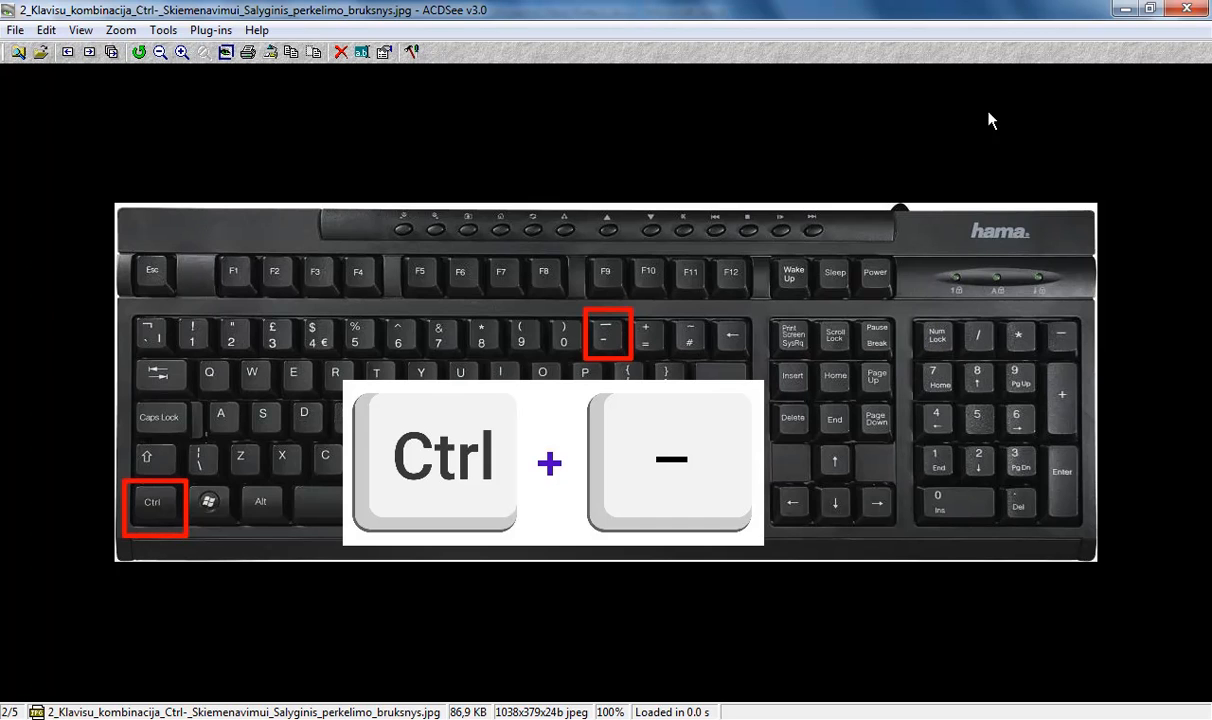
{"action": "left_click", "coordinate": [1120, 10]}
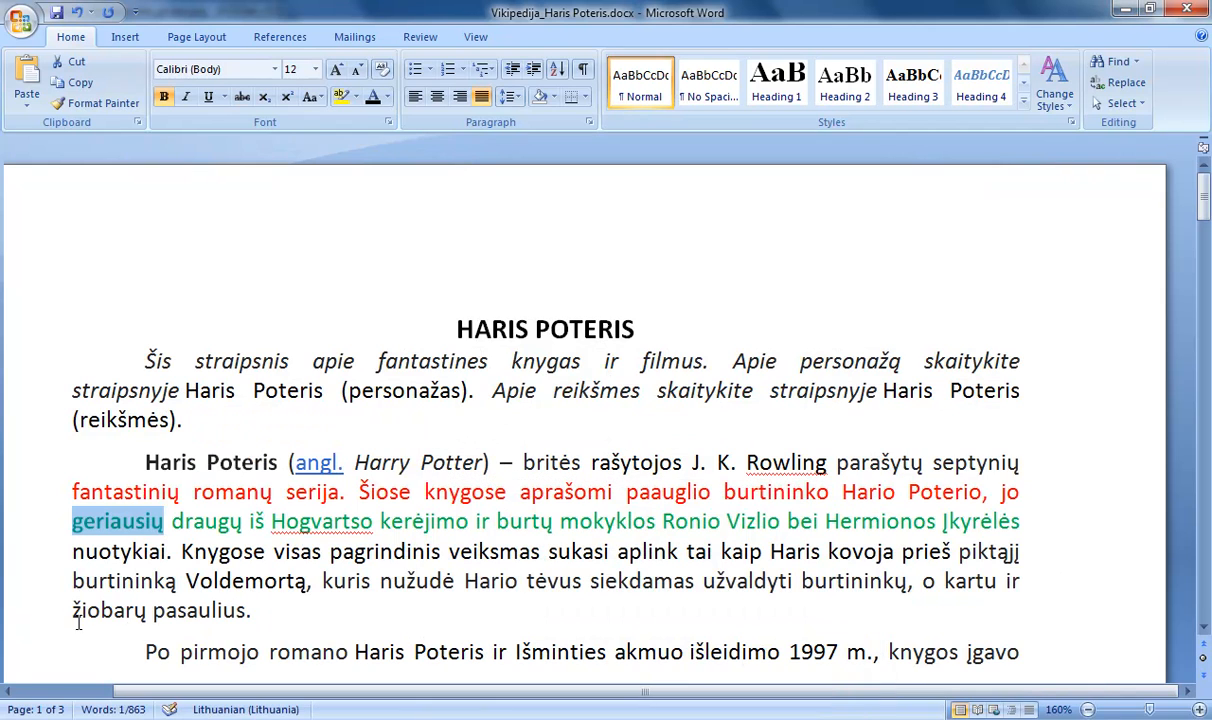
{"action": "left_click", "coordinate": [96, 521]}
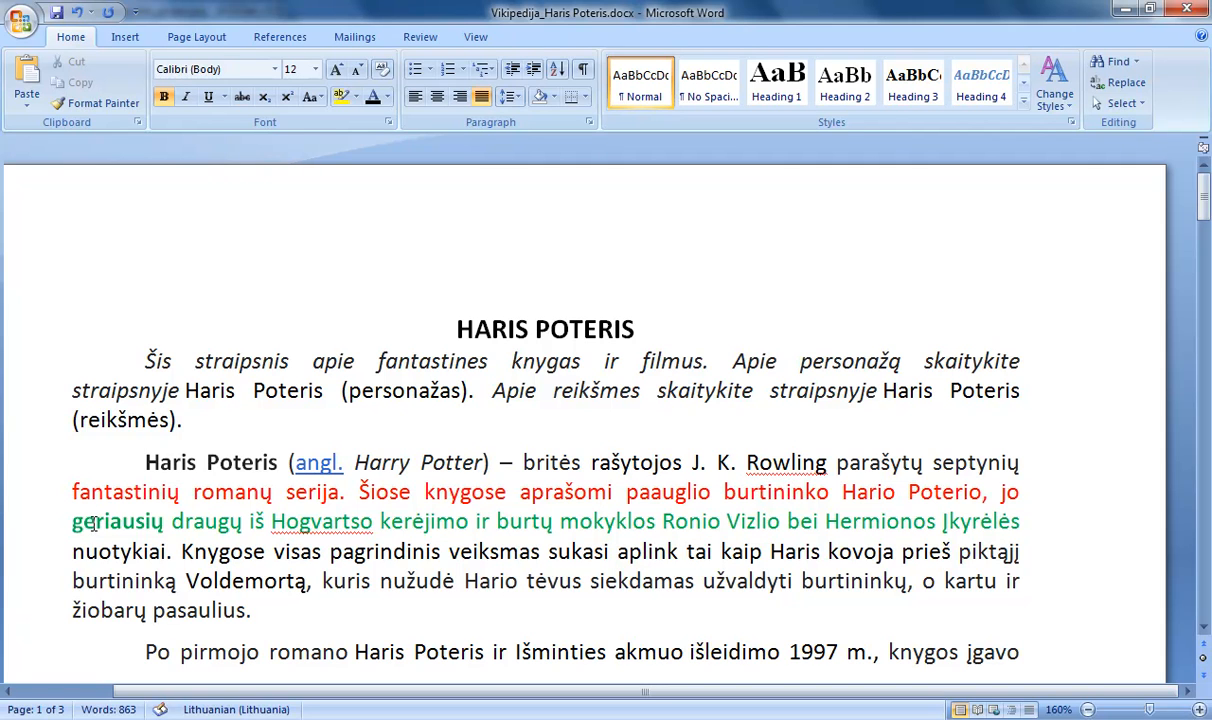
{"action": "key", "text": "ctrl+minus"}
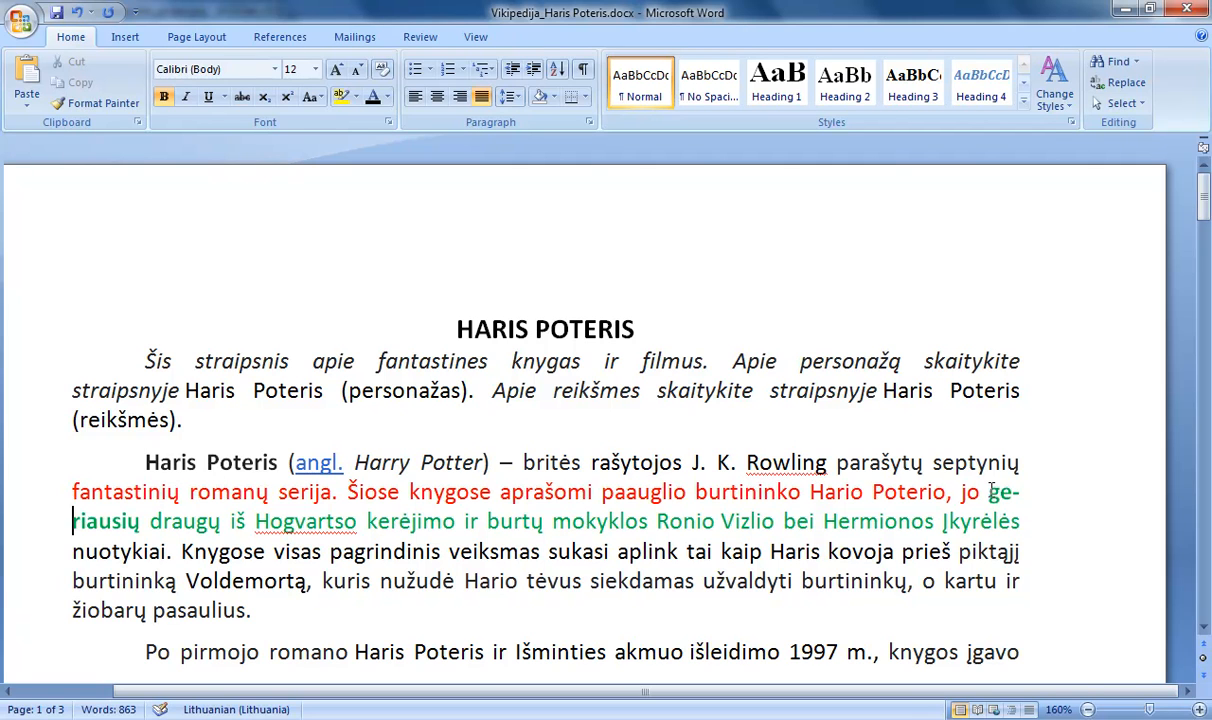
Delete the words "paauglio burtininko" before "Hario Poterio" in the red line, and undo the deletion.
{"action": "left_click_drag", "start_coordinate": [768, 491], "coordinate": [664, 491]}
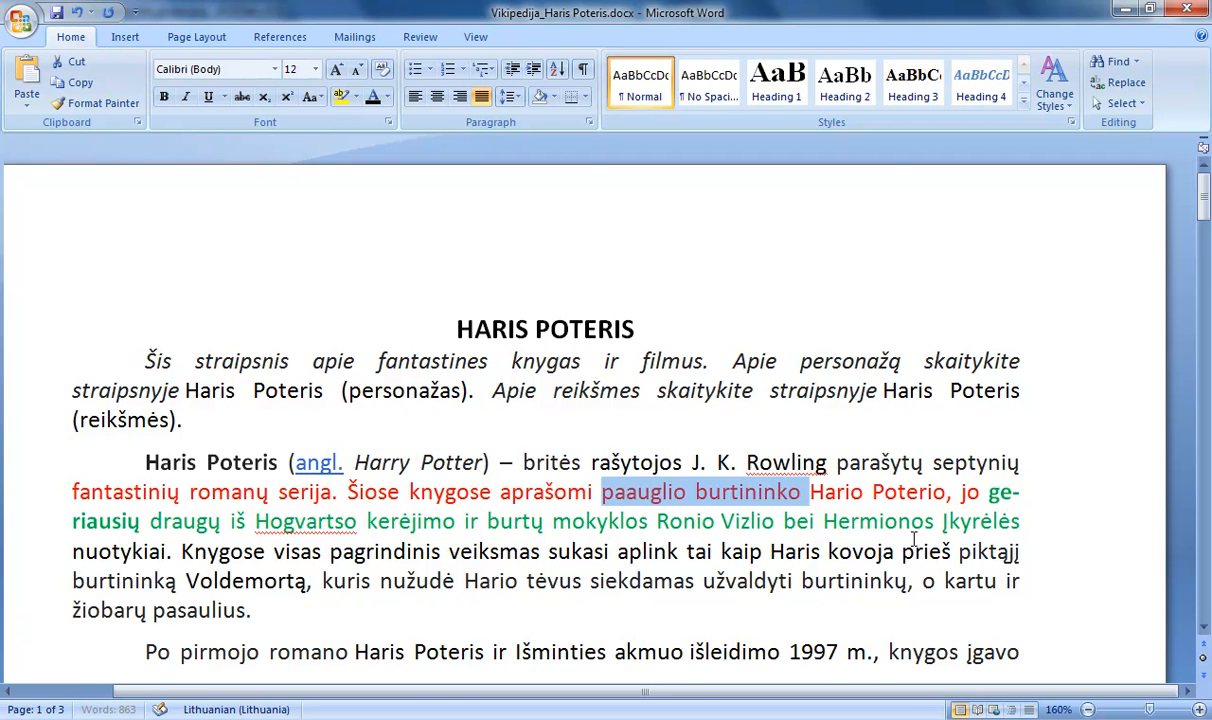
{"action": "key", "text": "Delete"}
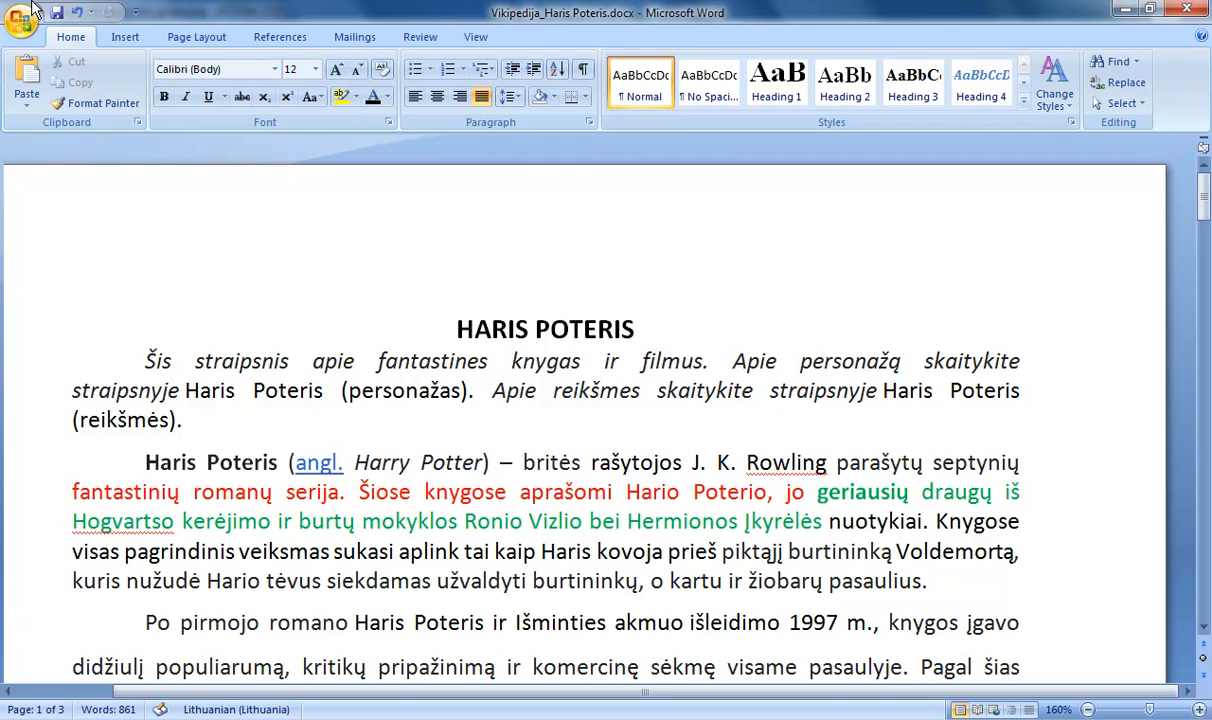
{"action": "left_click", "coordinate": [74, 16]}
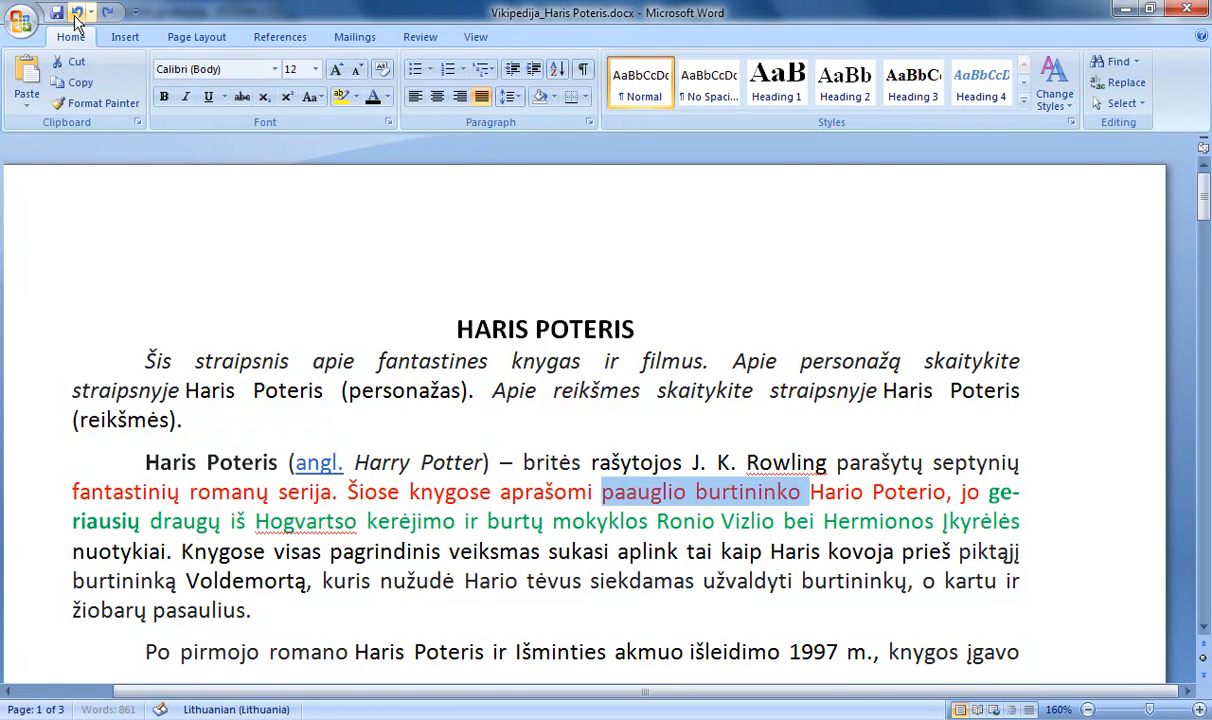
{"action": "left_click", "coordinate": [616, 563]}
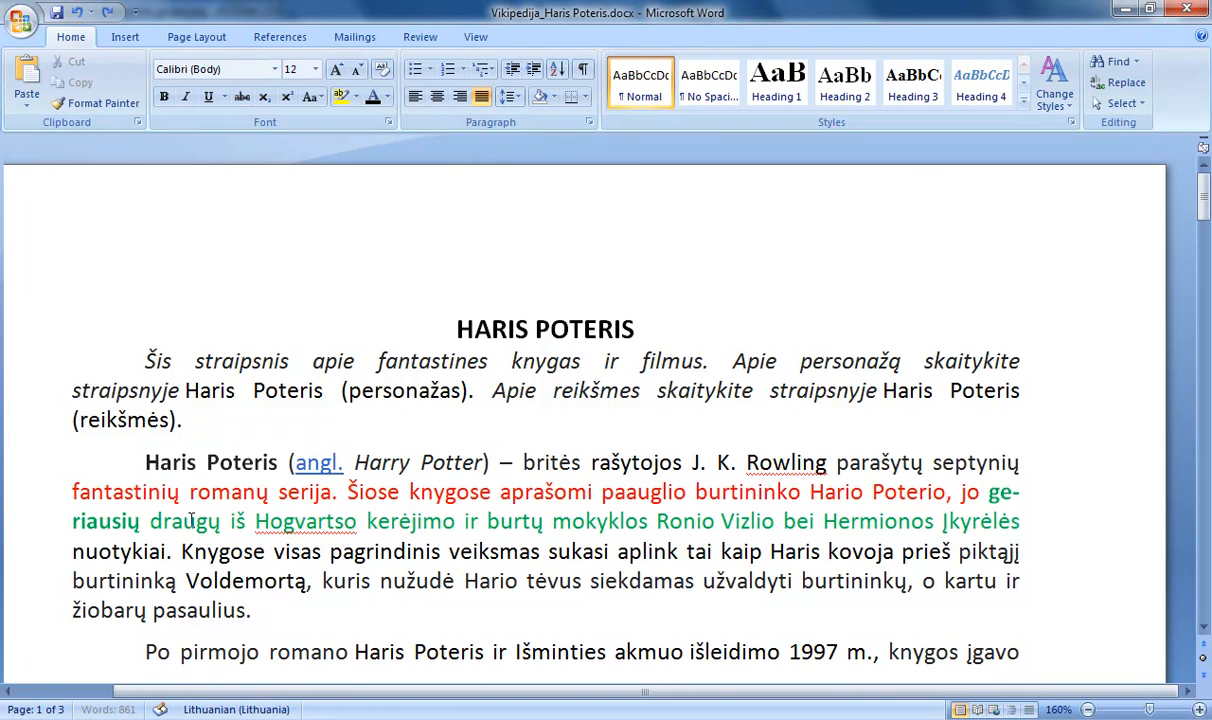
Show the formatting marks and replace the hyphen after "ge" in the bold "geriausių" with a new optional hyphen.
{"action": "left_click", "coordinate": [75, 521]}
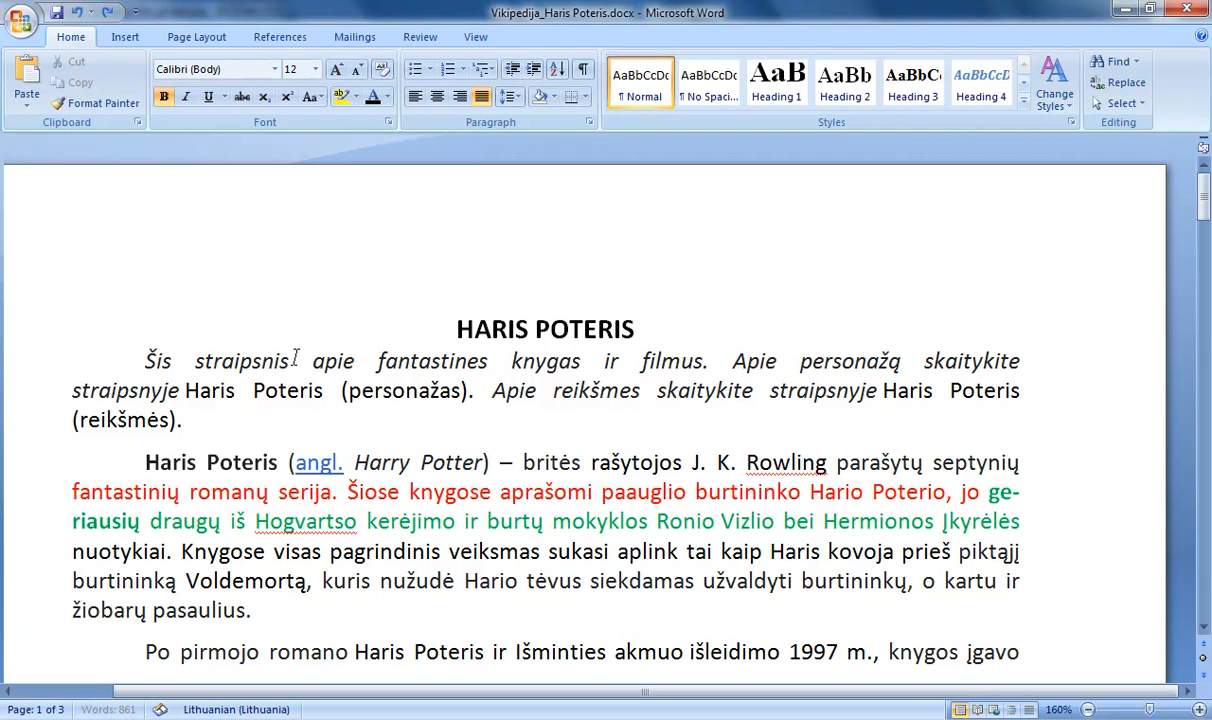
{"action": "left_click", "coordinate": [583, 72]}
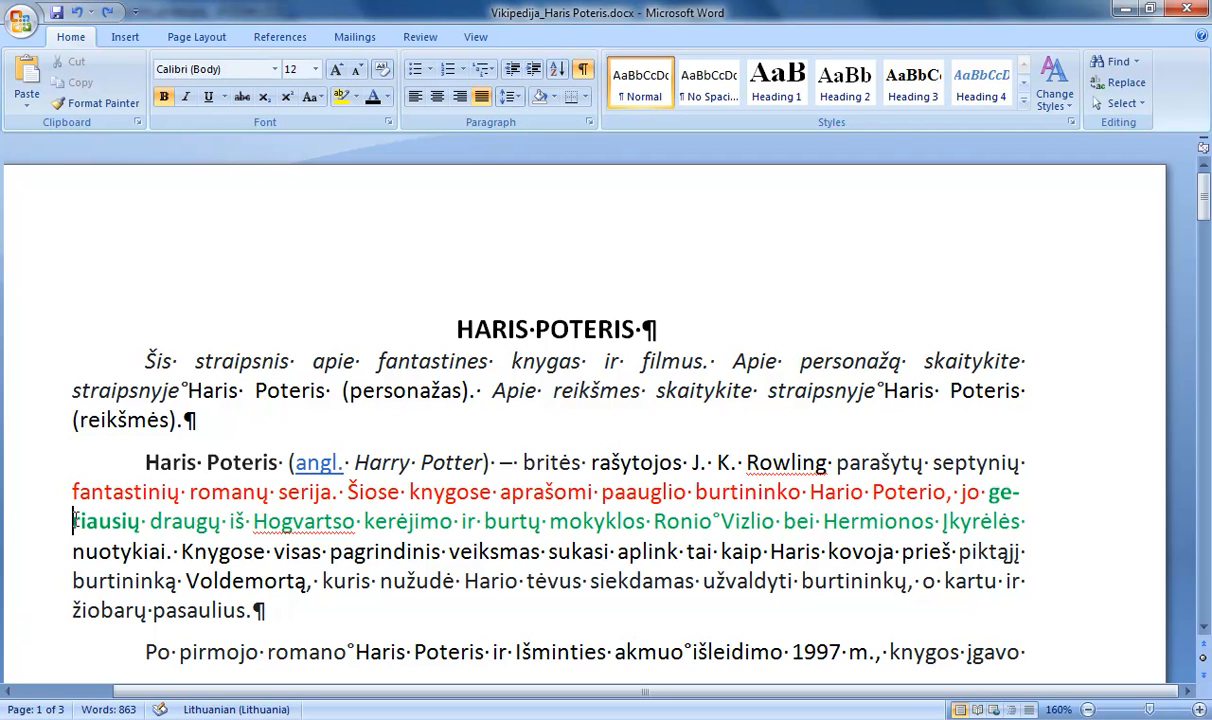
{"action": "key", "text": "BackSpace"}
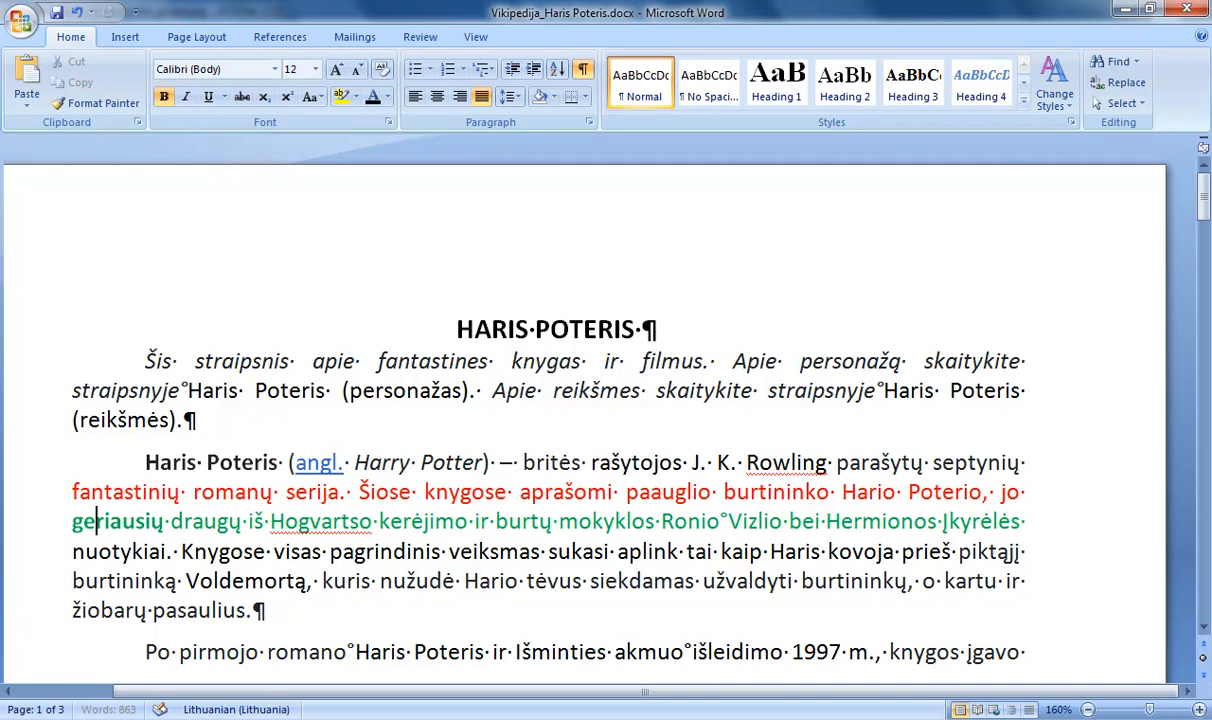
{"action": "key", "text": "ctrl+minus"}
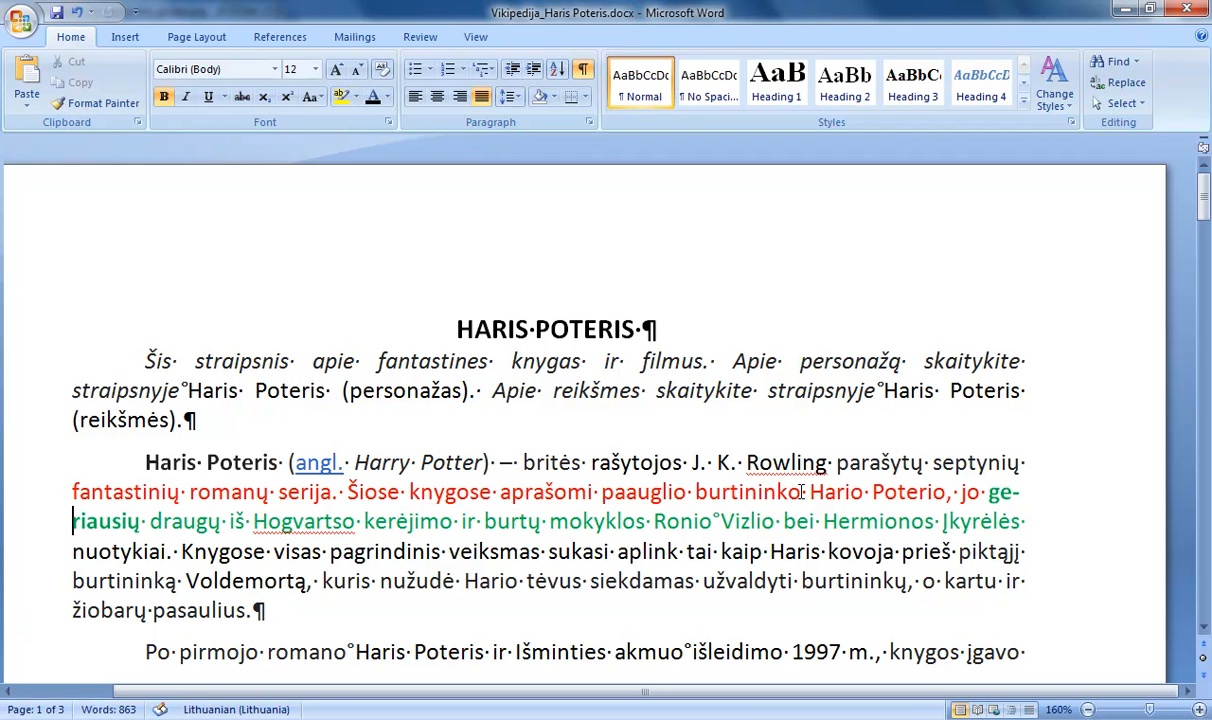
Delete "paauglio burtininko" in the red line, examine the optional hyphen in "geriausių" with and without formatting marks, and undo the deletion.
{"action": "left_click_drag", "start_coordinate": [805, 491], "coordinate": [642, 500]}
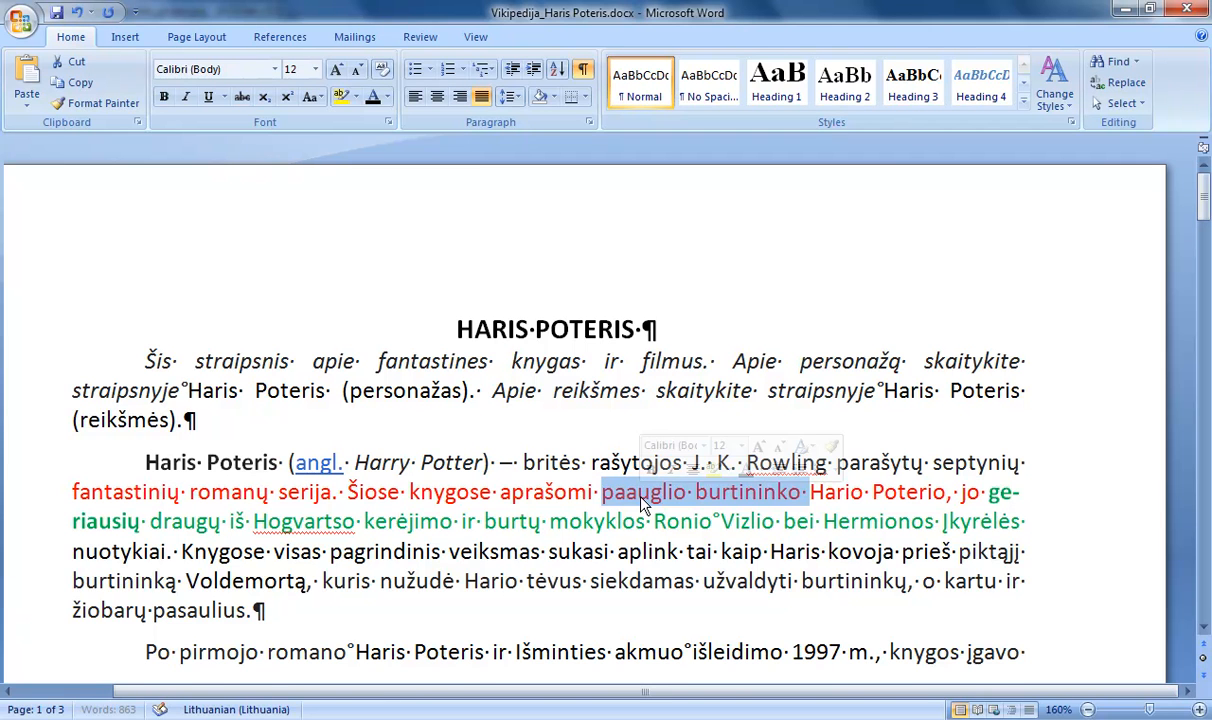
{"action": "key", "text": "Delete"}
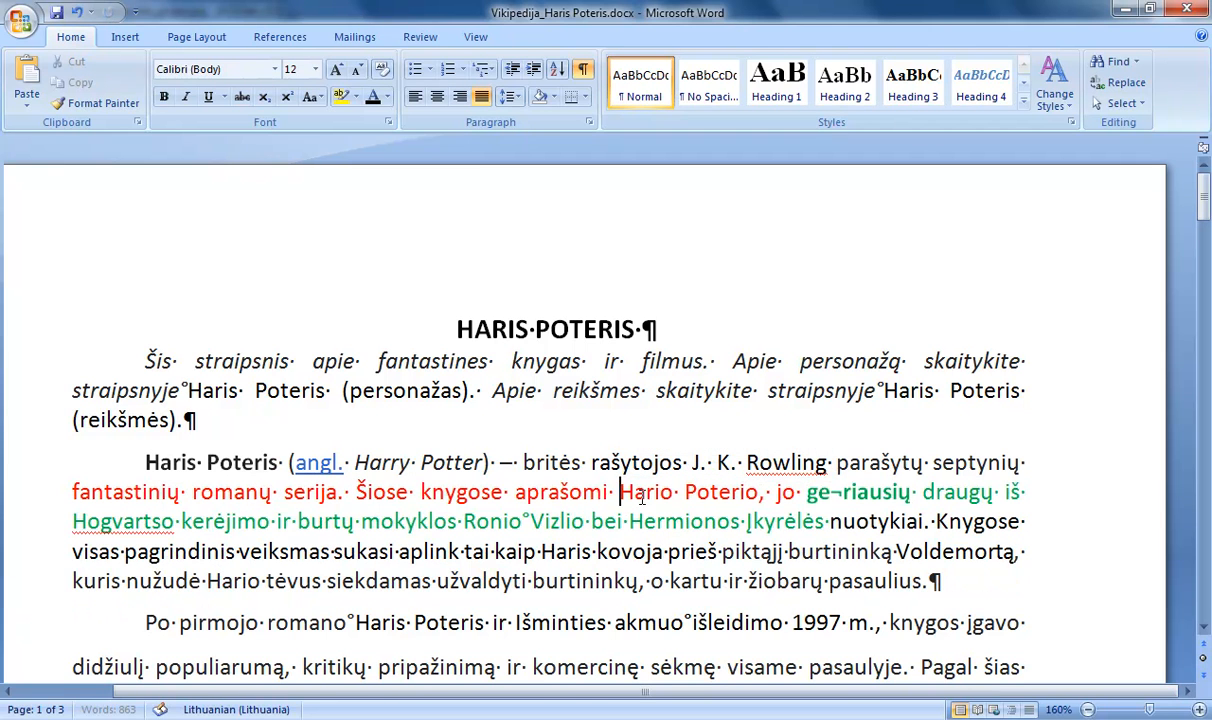
{"action": "left_click_drag", "start_coordinate": [844, 492], "coordinate": [832, 492]}
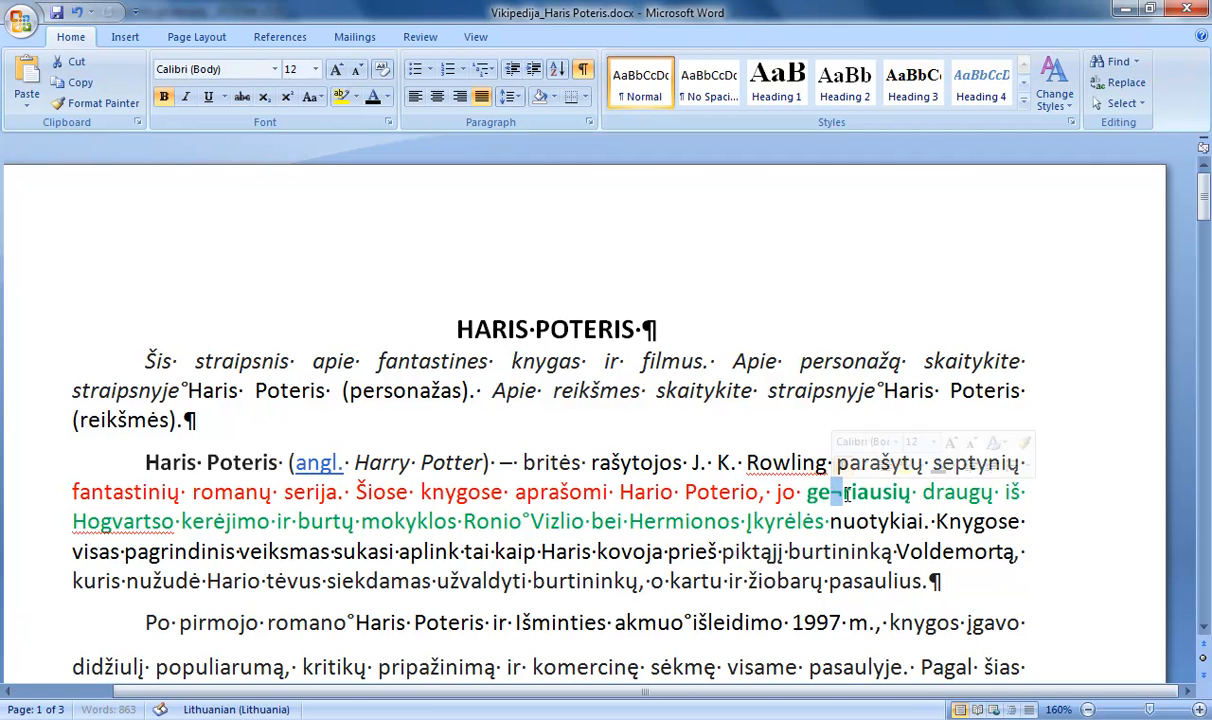
{"action": "left_click", "coordinate": [584, 70]}
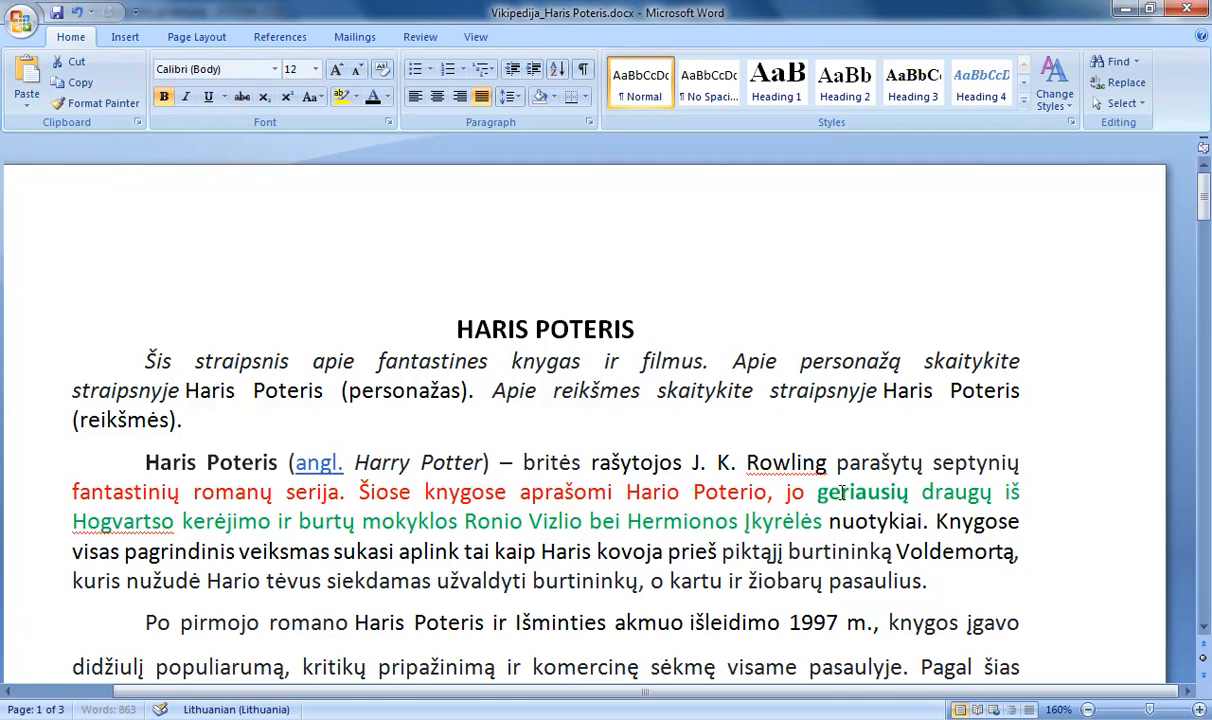
{"action": "left_click", "coordinate": [583, 72]}
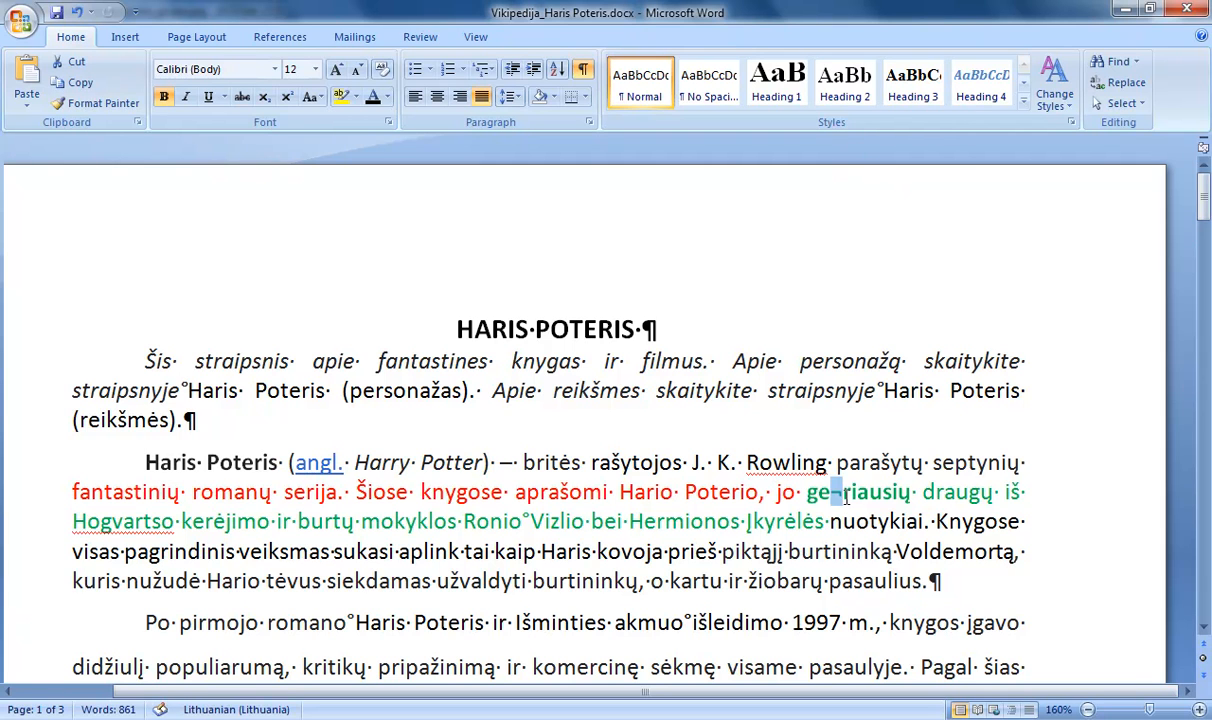
{"action": "left_click", "coordinate": [582, 68]}
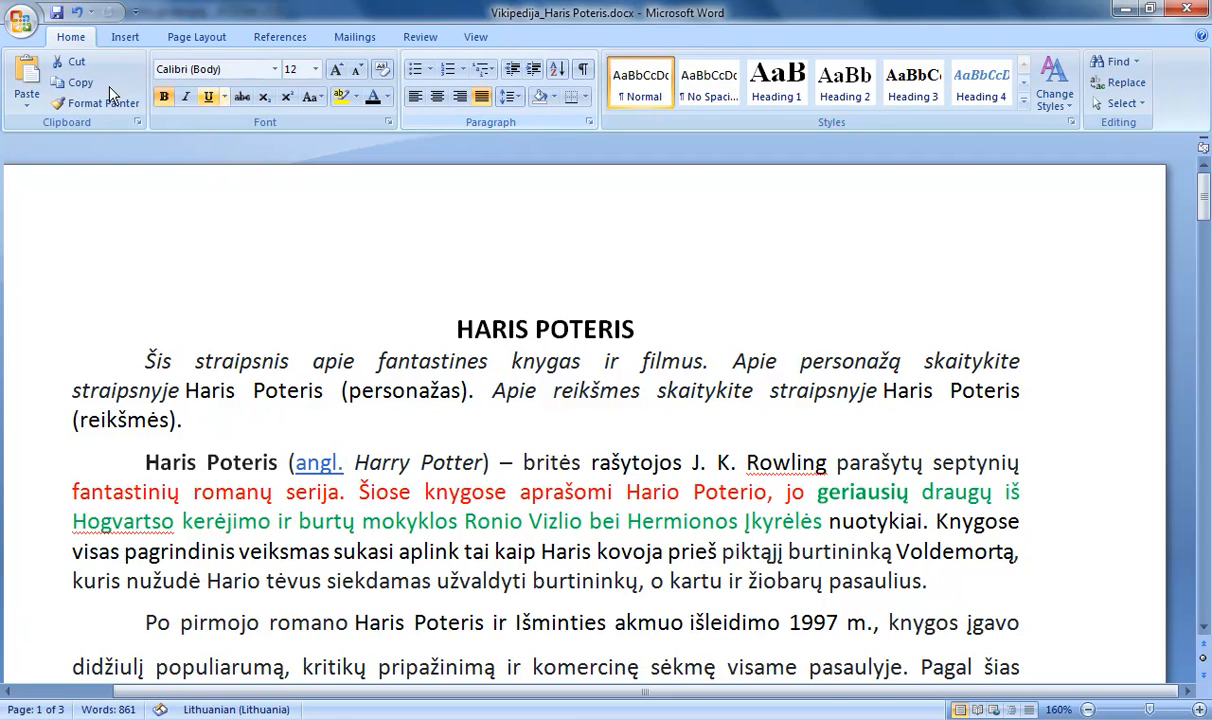
{"action": "left_click", "coordinate": [76, 12]}
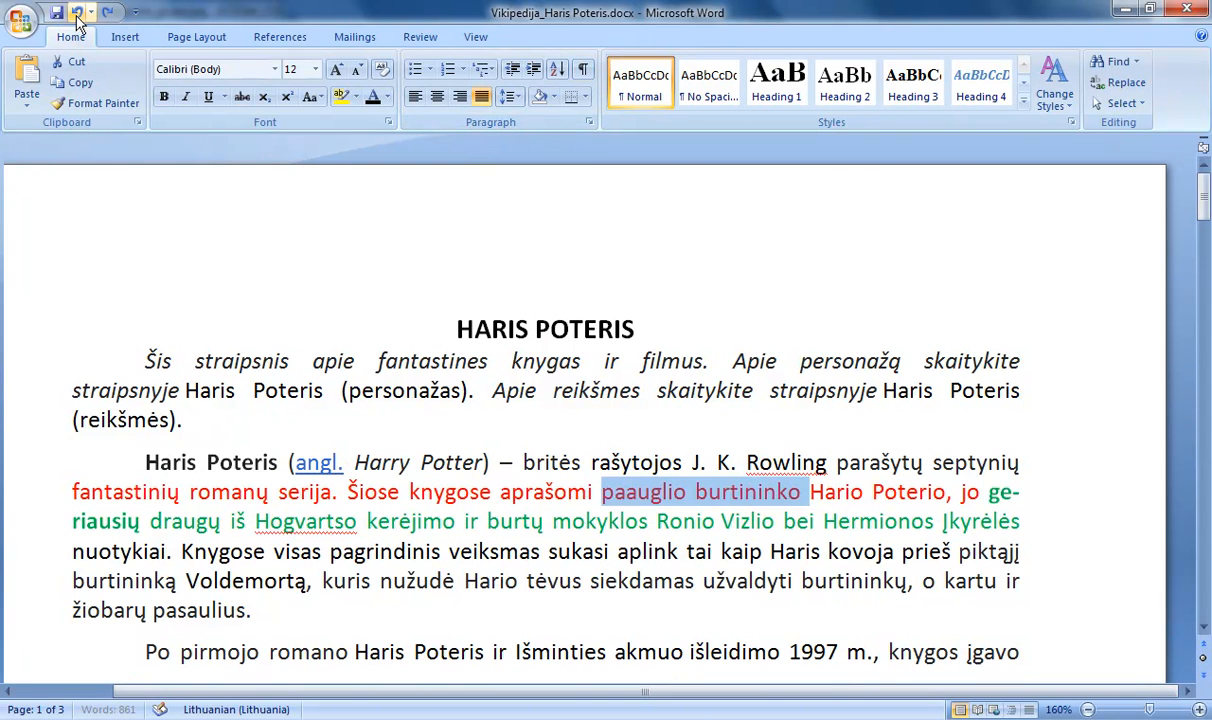
Insert a second optional hyphen after "geriau" in the bold "geriausių" and show the formatting marks.
{"action": "left_click", "coordinate": [105, 515]}
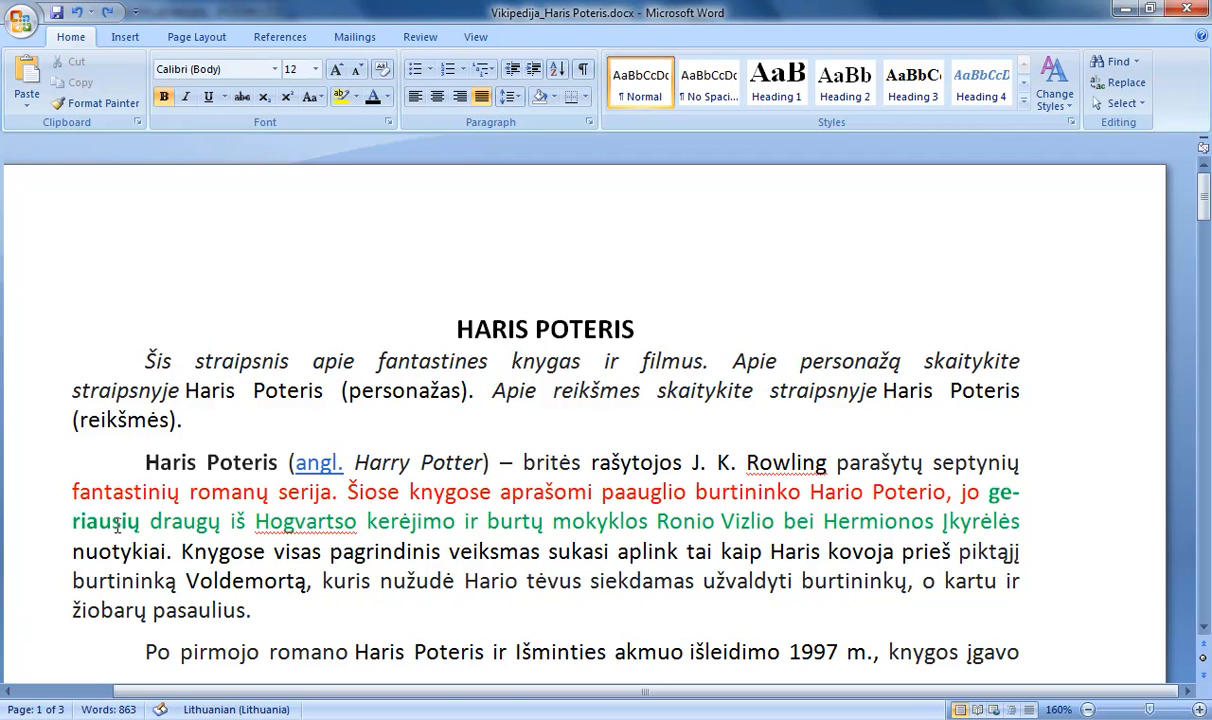
{"action": "key", "text": "ctrl+minus"}
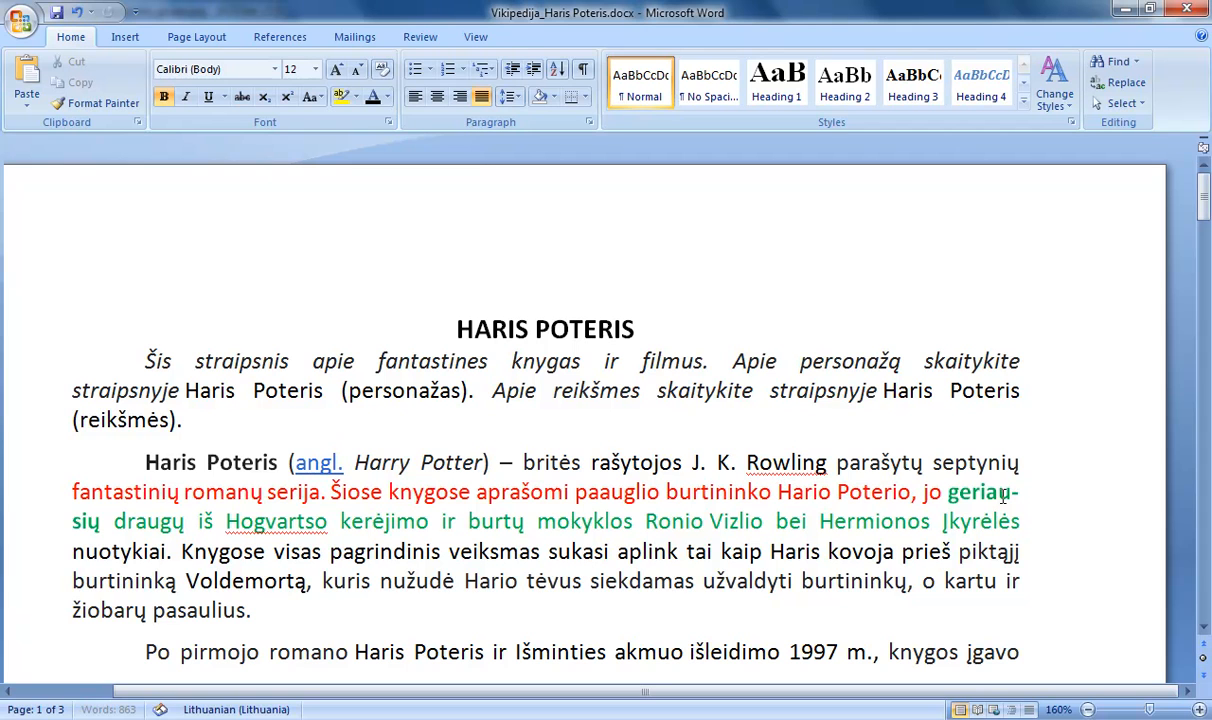
{"action": "left_click", "coordinate": [583, 72]}
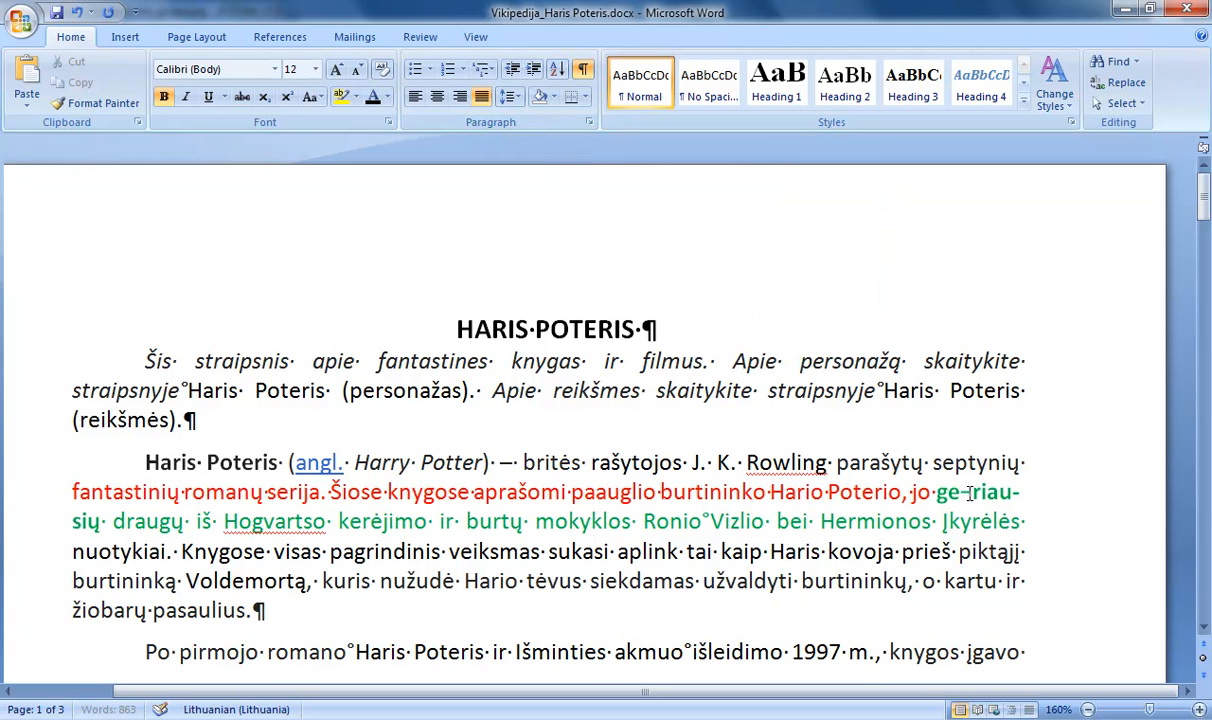
Delete "paauglio burtininko" again to compare both optional hyphens in "geriausių", hide the formatting marks, and undo the deletion.
{"action": "left_click_drag", "start_coordinate": [771, 492], "coordinate": [590, 492]}
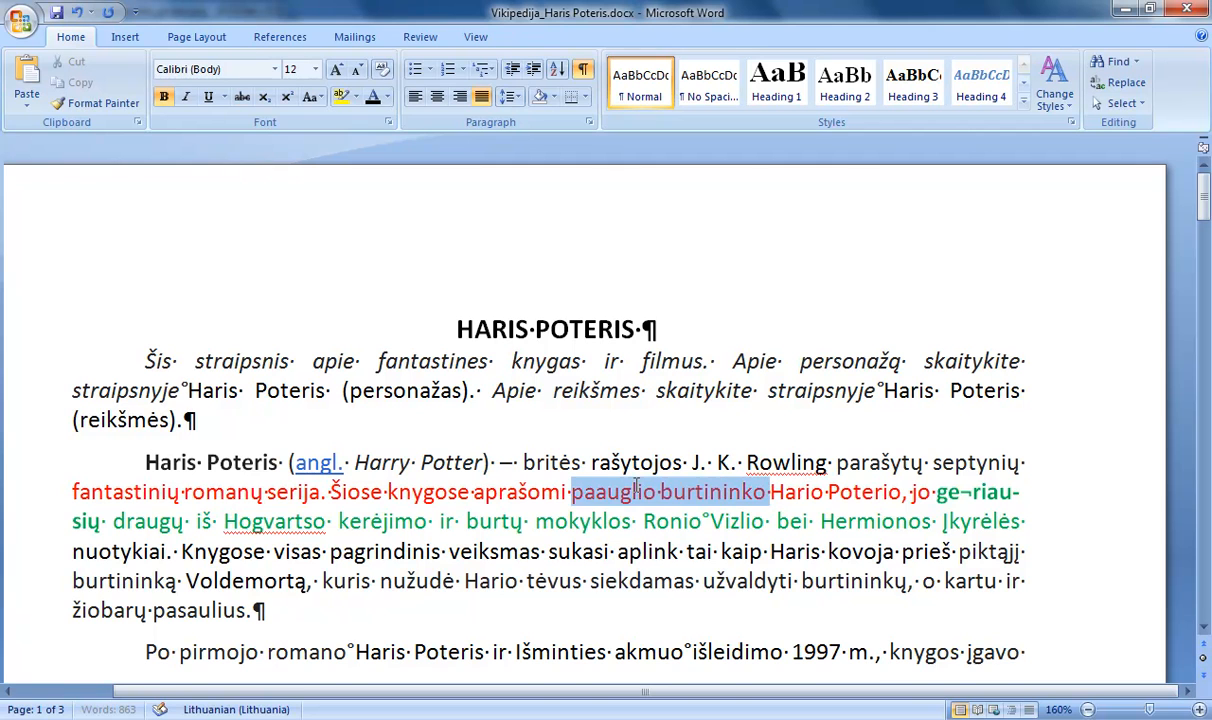
{"action": "key", "text": "Delete"}
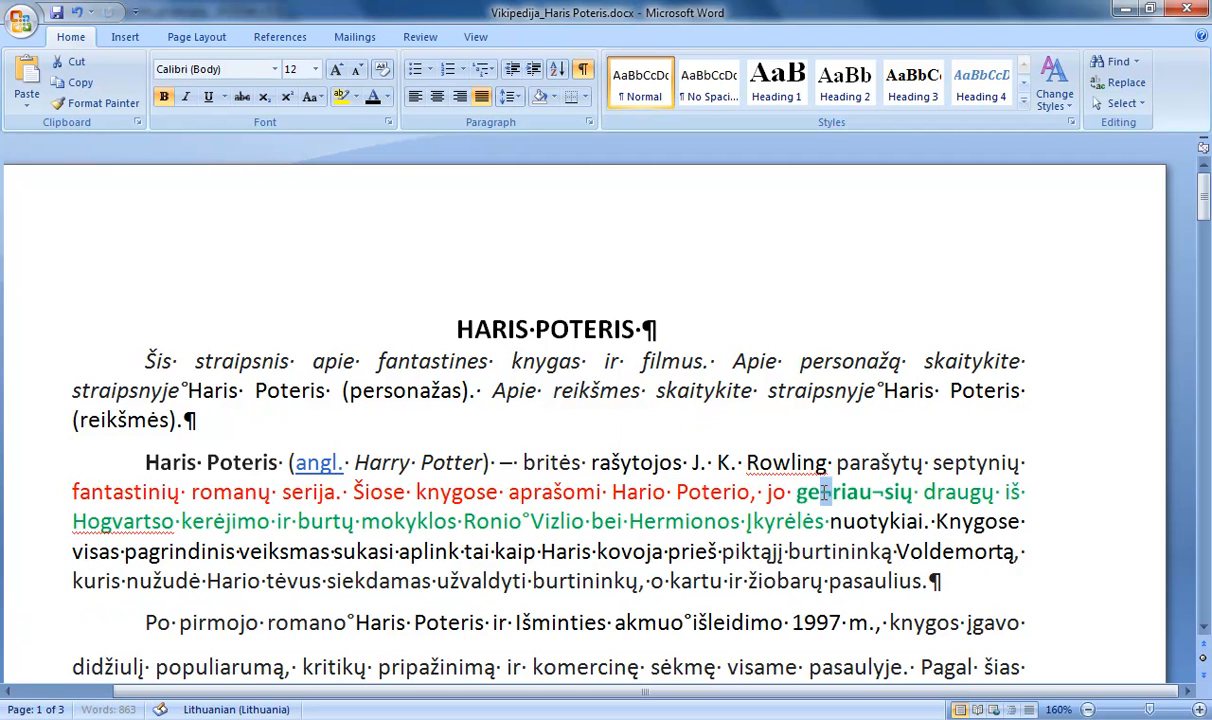
{"action": "left_click_drag", "start_coordinate": [820, 492], "coordinate": [828, 494]}
{"action": "left_click", "coordinate": [583, 72]}
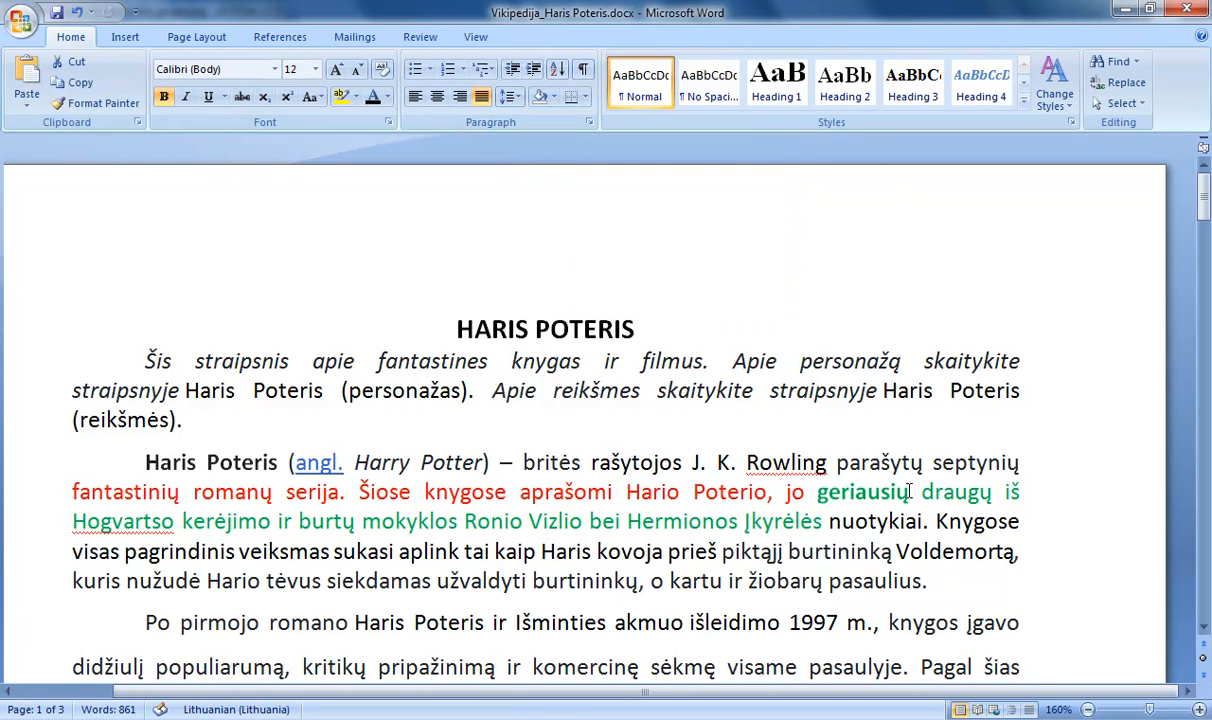
{"action": "left_click", "coordinate": [76, 12]}
{"action": "left_click", "coordinate": [351, 553]}
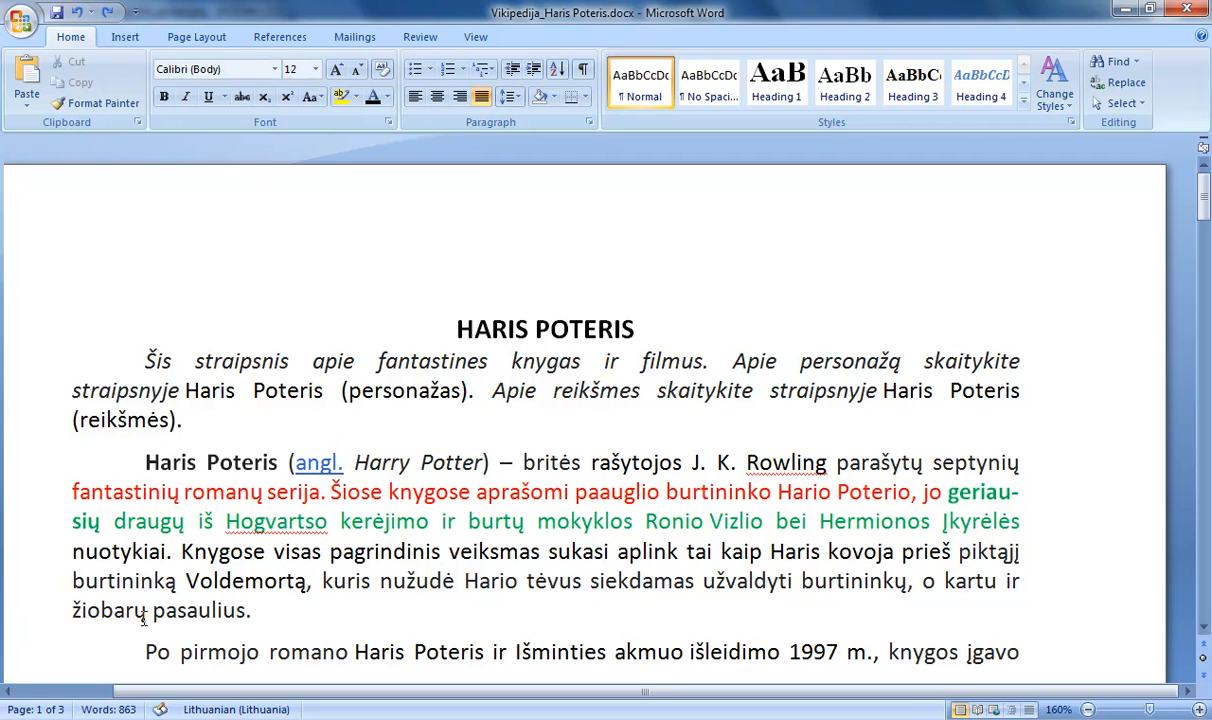
Insert optional hyphens after "fan" in "fantastinių" and after "pa" and "pasau" in "pasaulius" at the paragraph's end.
{"action": "left_click", "coordinate": [104, 487]}
{"action": "key", "text": "ctrl+minus"}
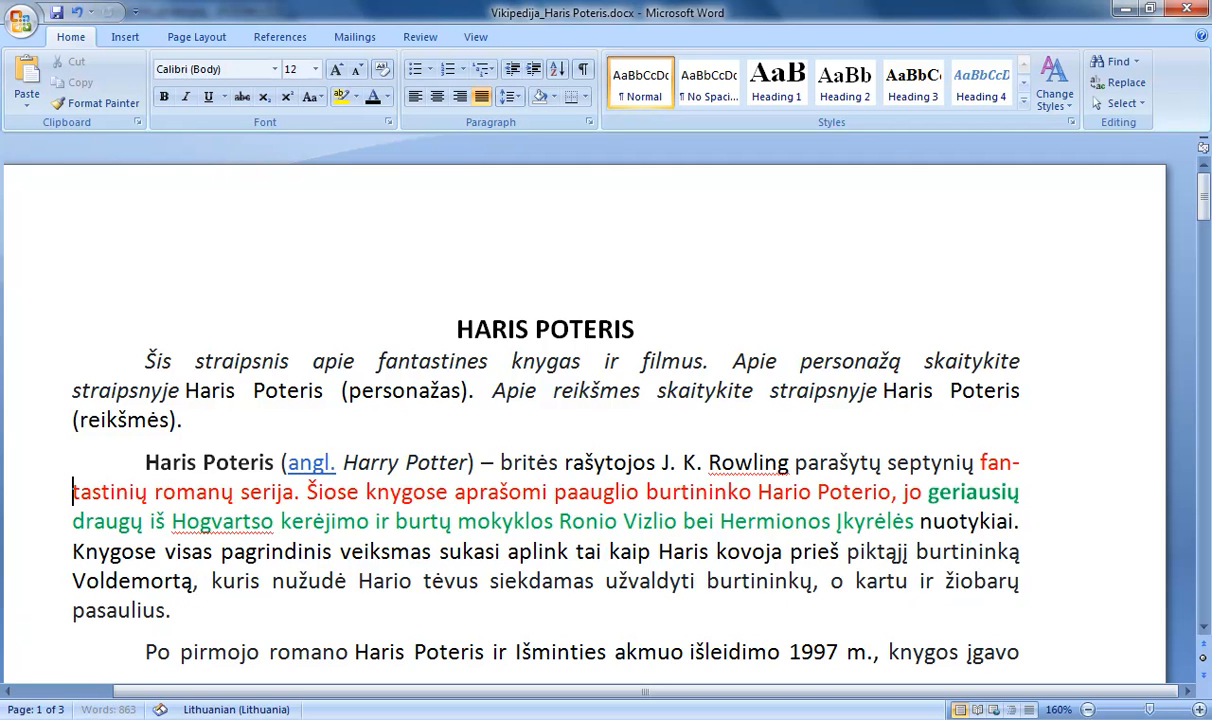
{"action": "left_click", "coordinate": [101, 490]}
{"action": "key", "text": "ctrl+b"}
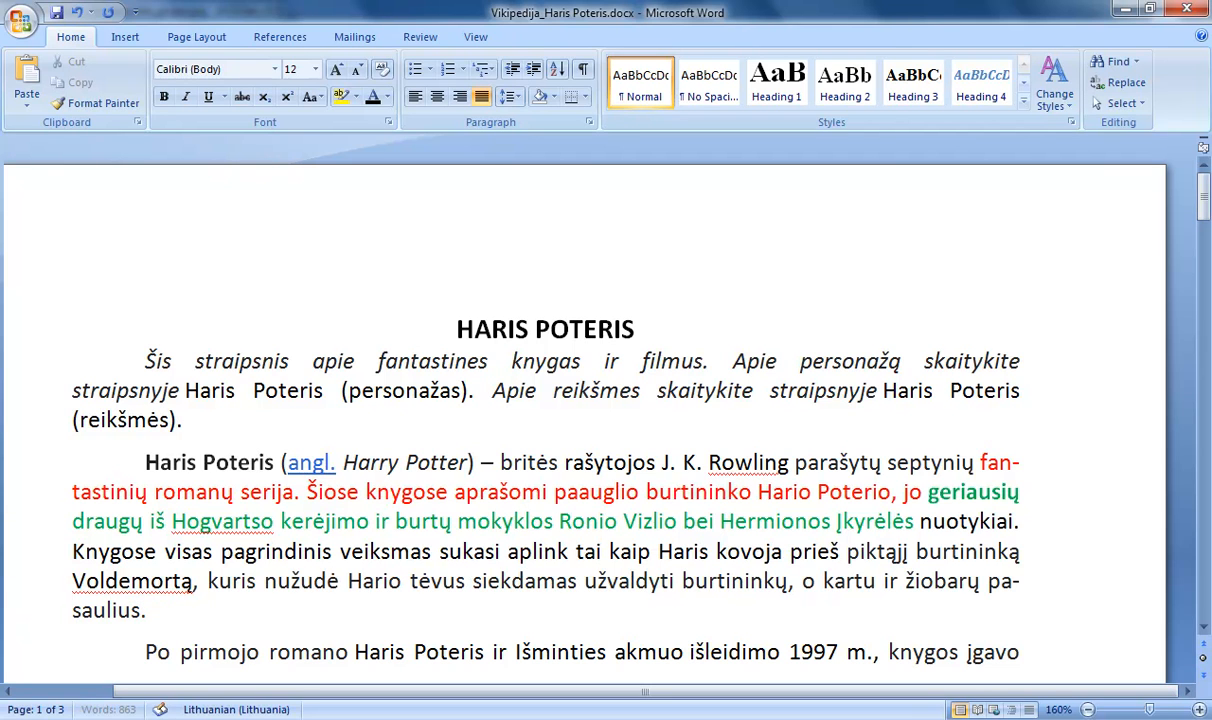
{"action": "left_click", "coordinate": [107, 610]}
{"action": "key", "text": "ctrl+minus"}
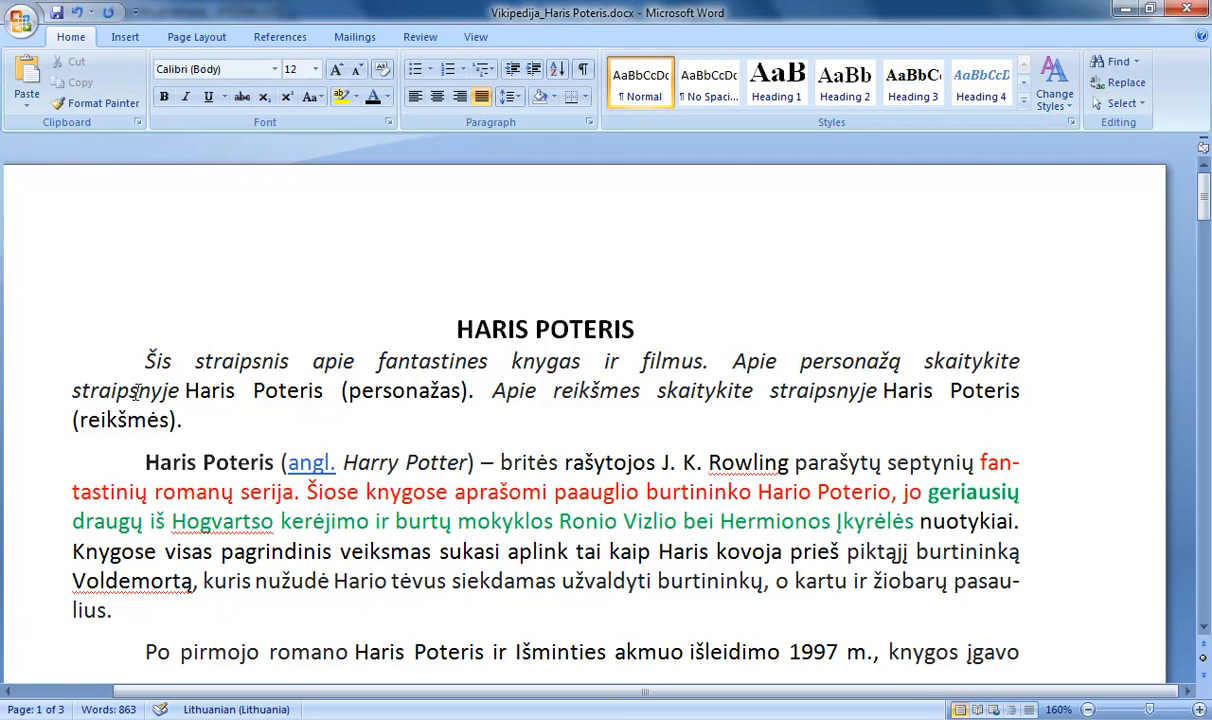
Insert optional hyphens after "straips" and "straipsny" in the first italic "straipsnyje".
{"action": "left_click", "coordinate": [145, 389]}
{"action": "key", "text": "ctrl+minus"}
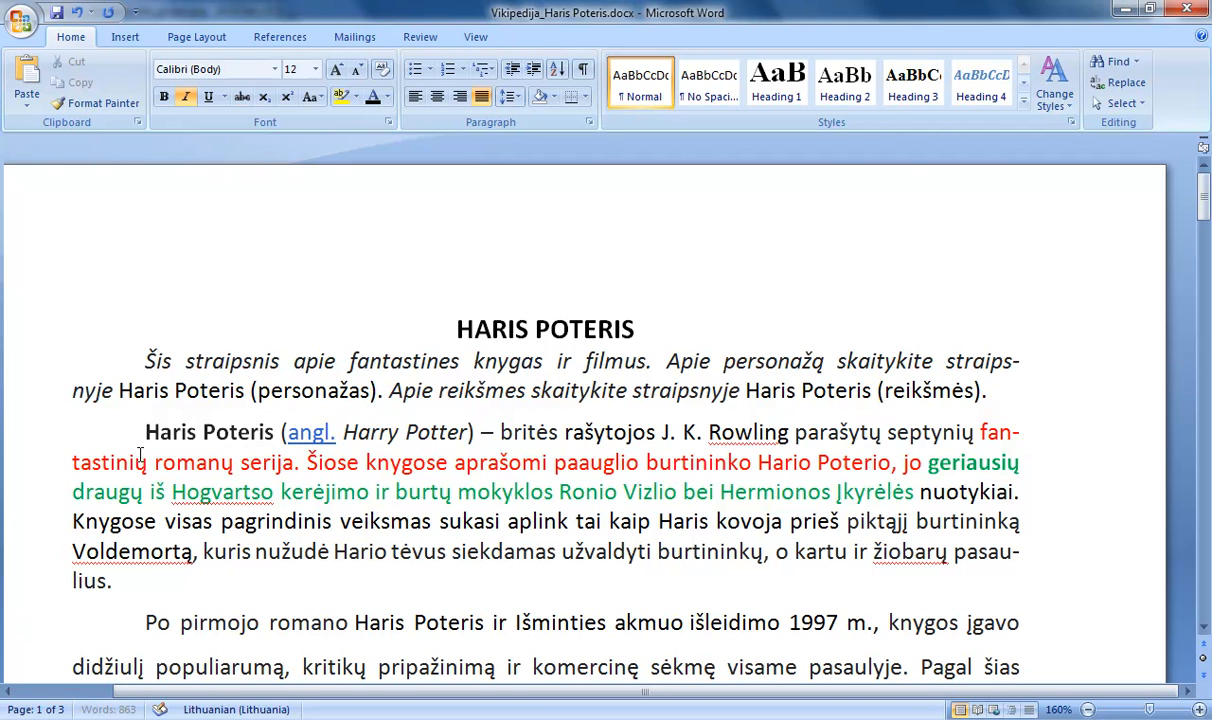
{"action": "key", "text": "ctrl+minus"}
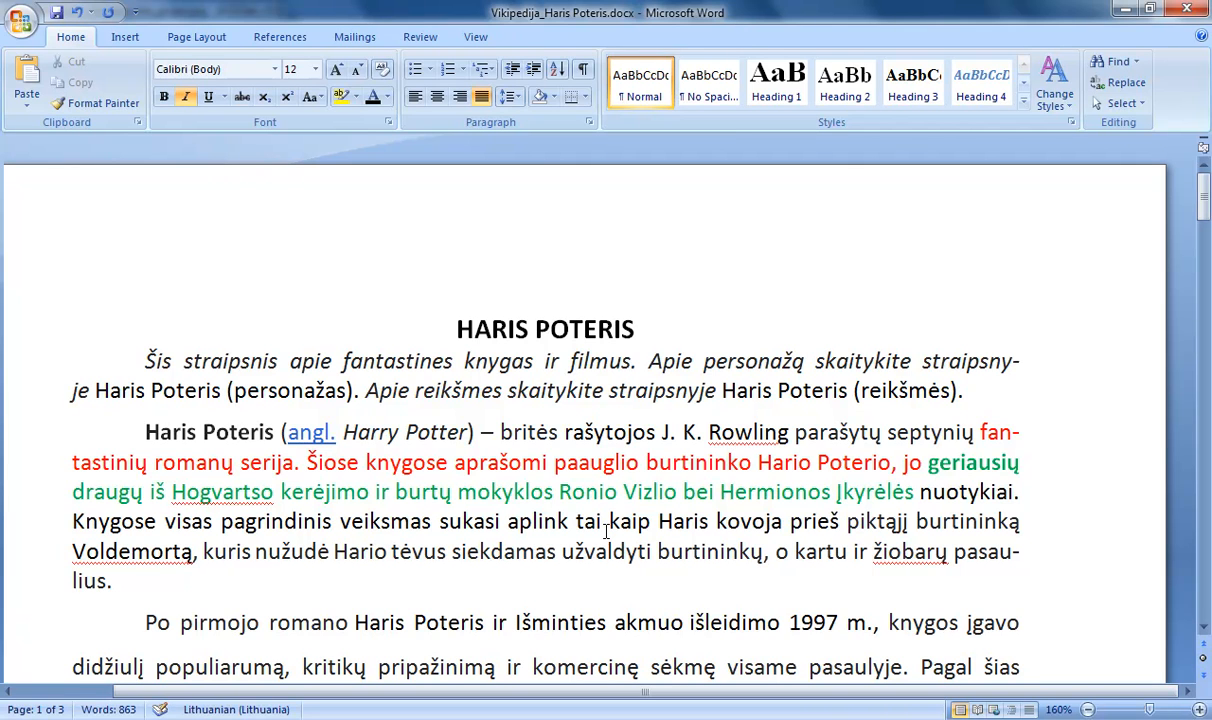
Change the red and green text of the second paragraph to black and remove its bold formatting.
{"action": "left_click", "coordinate": [606, 531]}
{"action": "left_click_drag", "start_coordinate": [915, 492], "coordinate": [958, 432]}
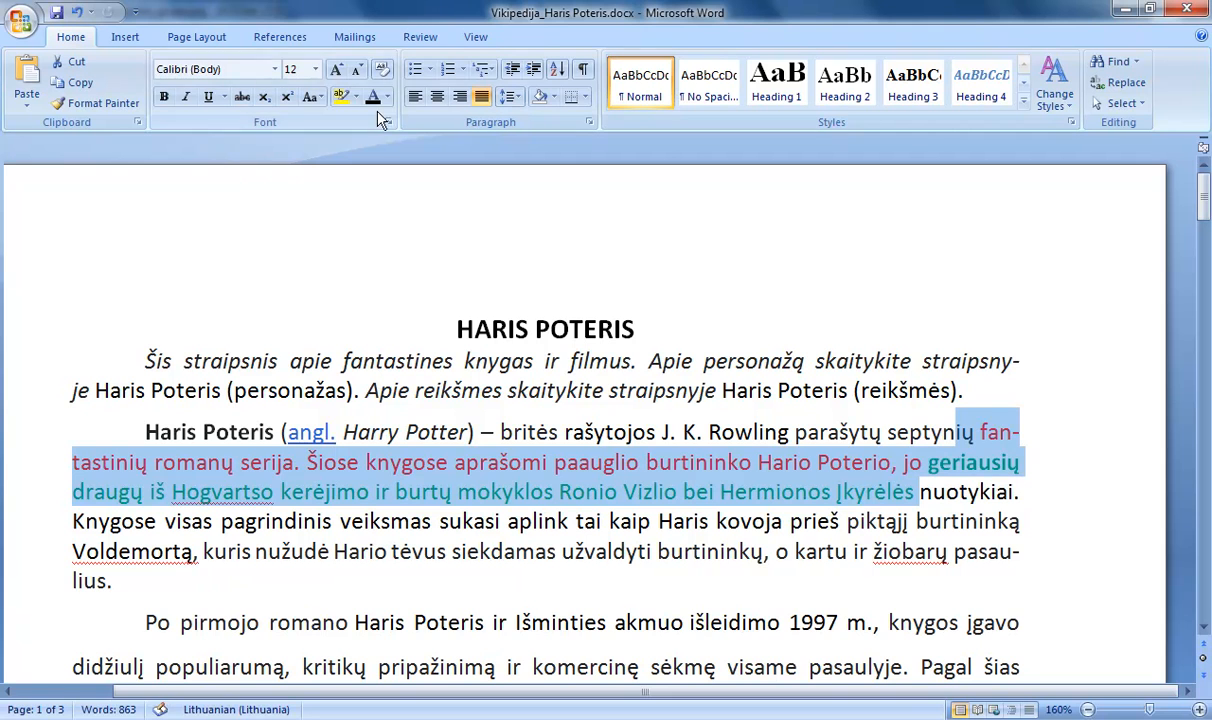
{"action": "key", "text": "ctrl+z"}
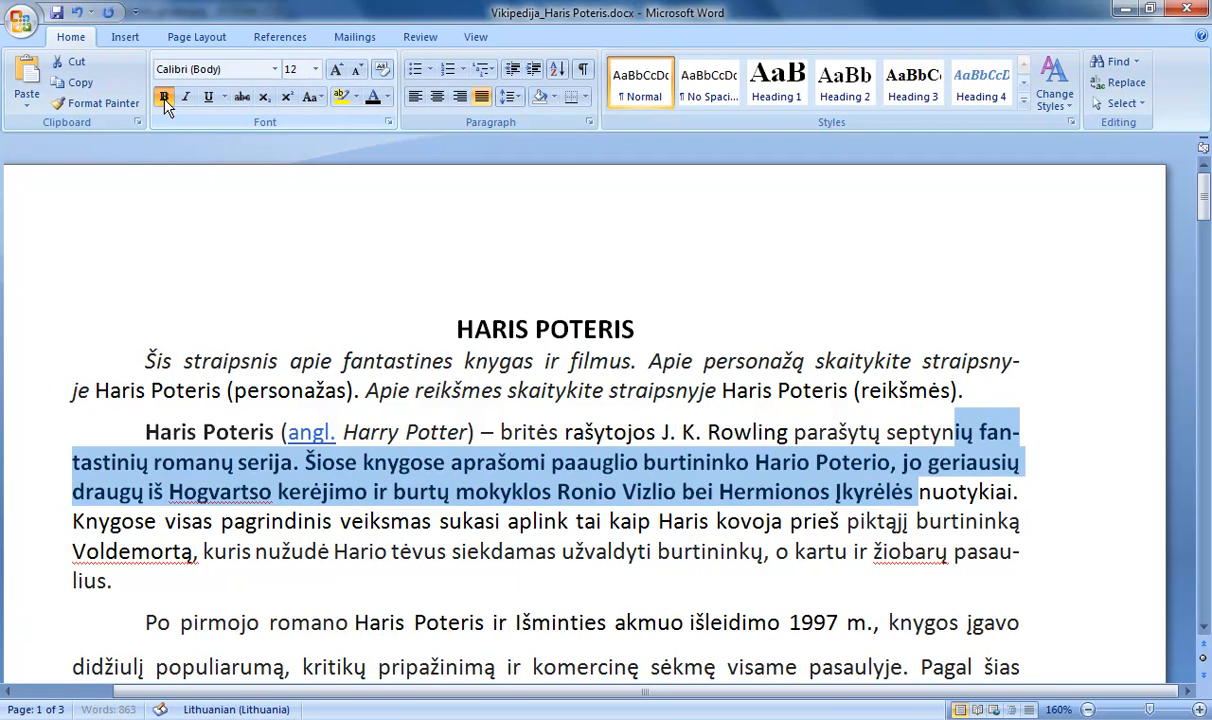
{"action": "left_click", "coordinate": [594, 436]}
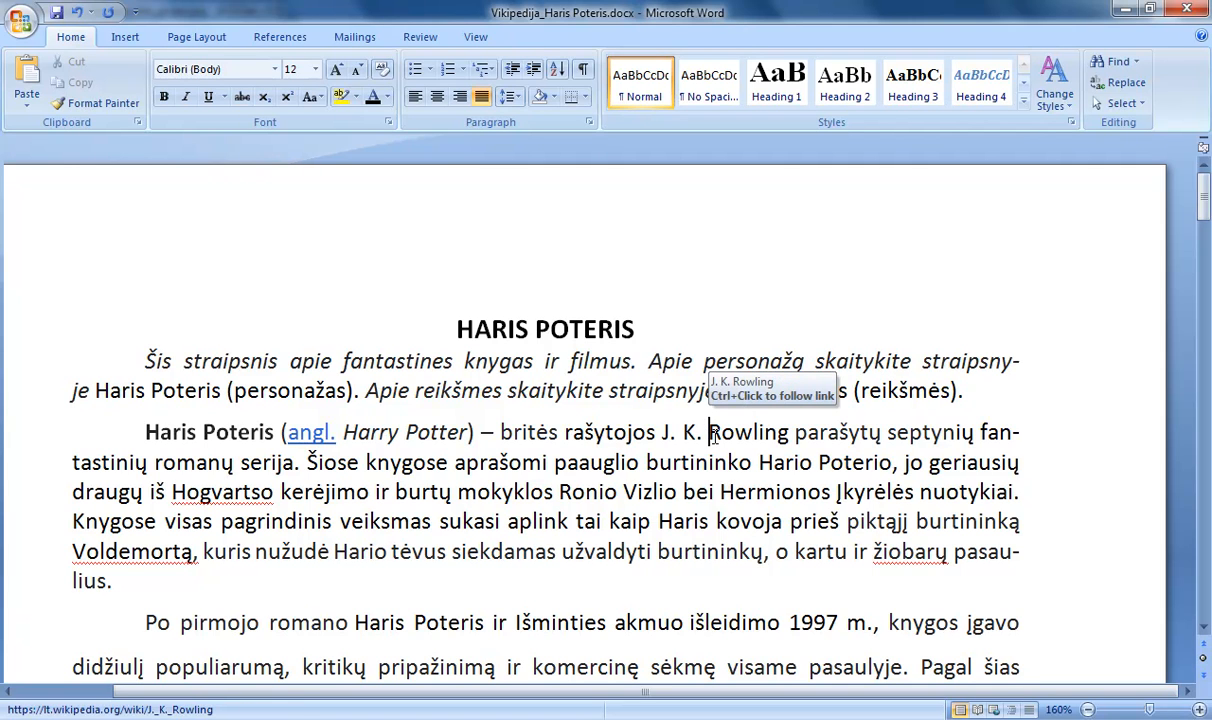
Copy "J. K. Rowling" from the paragraph's first line and paste it before "fantastinių", followed by a space.
{"action": "left_click_drag", "start_coordinate": [789, 434], "coordinate": [706, 440]}
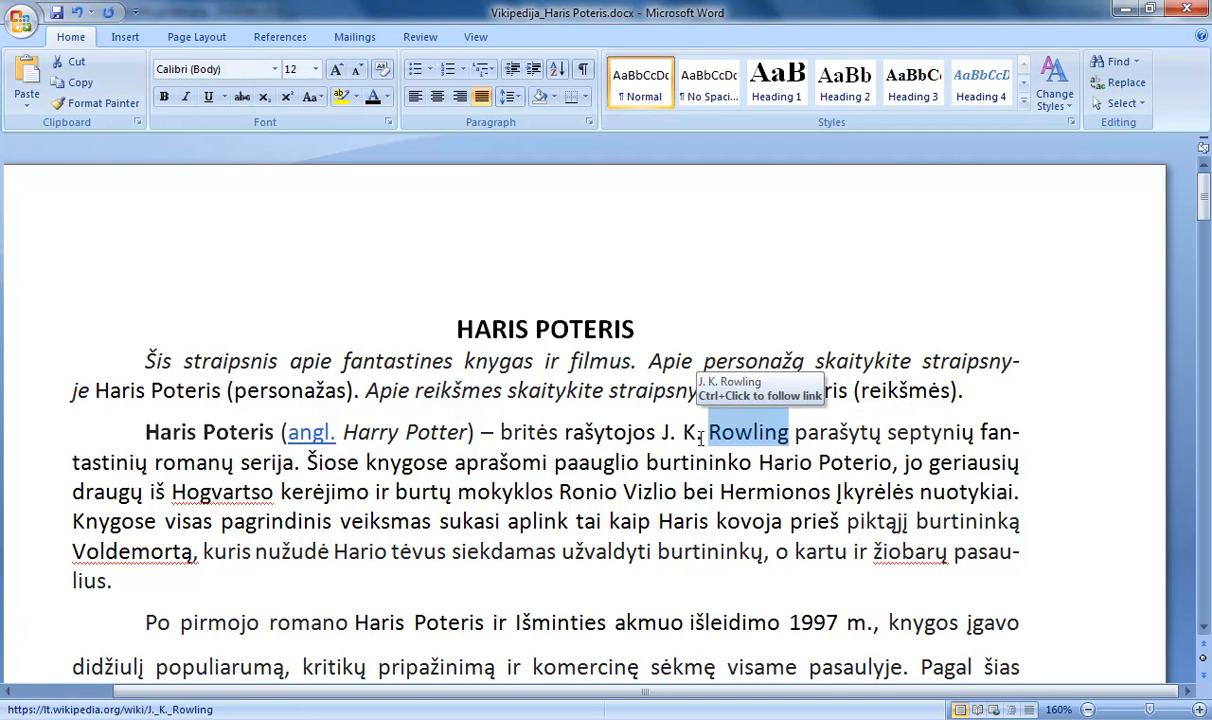
{"action": "left_click", "coordinate": [704, 442]}
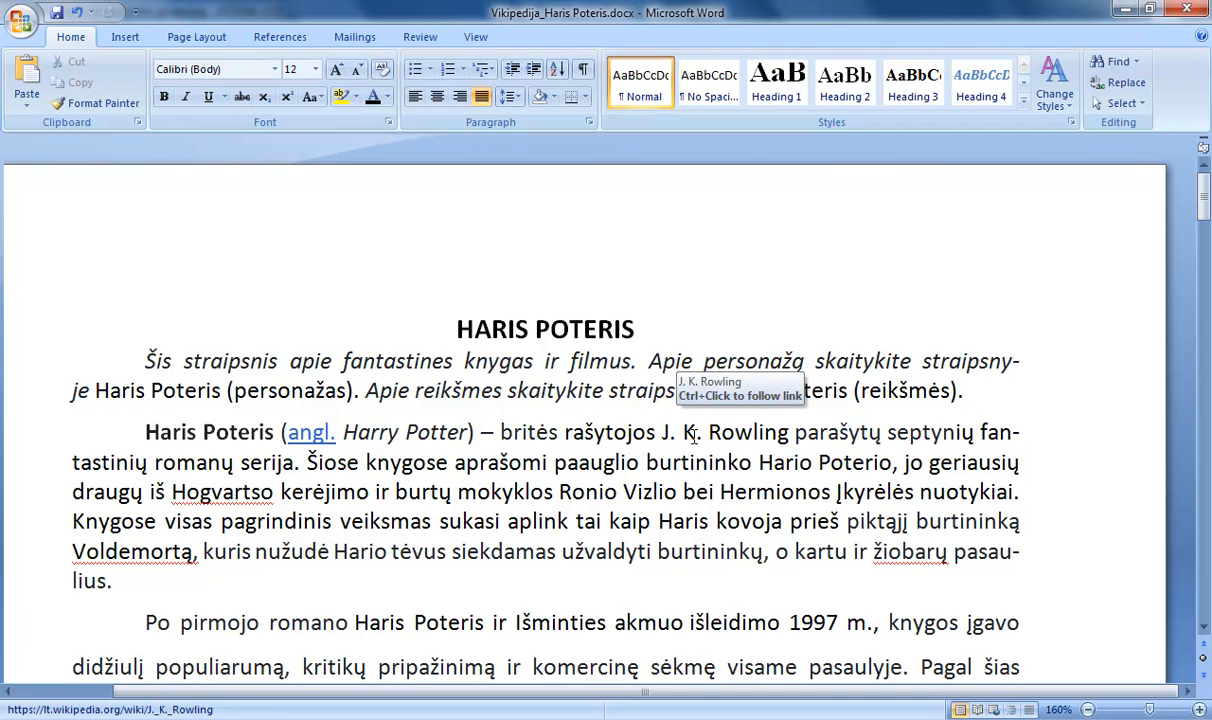
{"action": "left_click", "coordinate": [791, 432]}
{"action": "left_click_drag", "start_coordinate": [791, 432], "coordinate": [667, 440]}
{"action": "key", "text": "ctrl+c"}
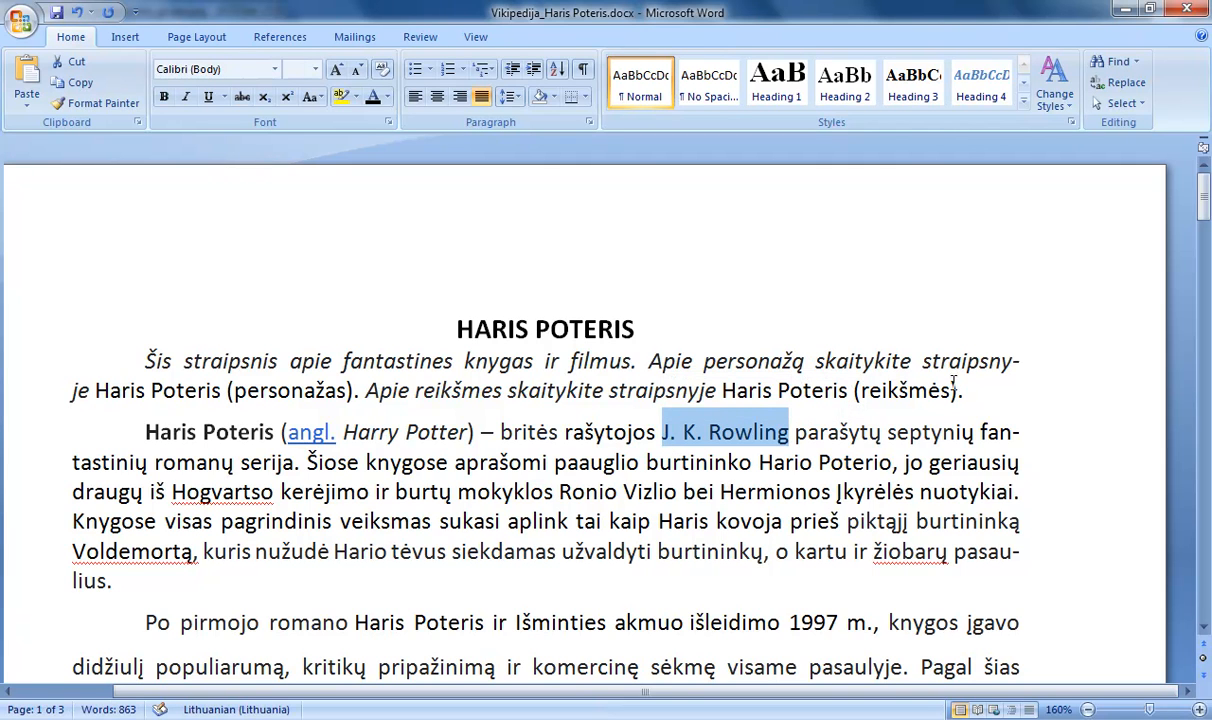
{"action": "left_click", "coordinate": [981, 432]}
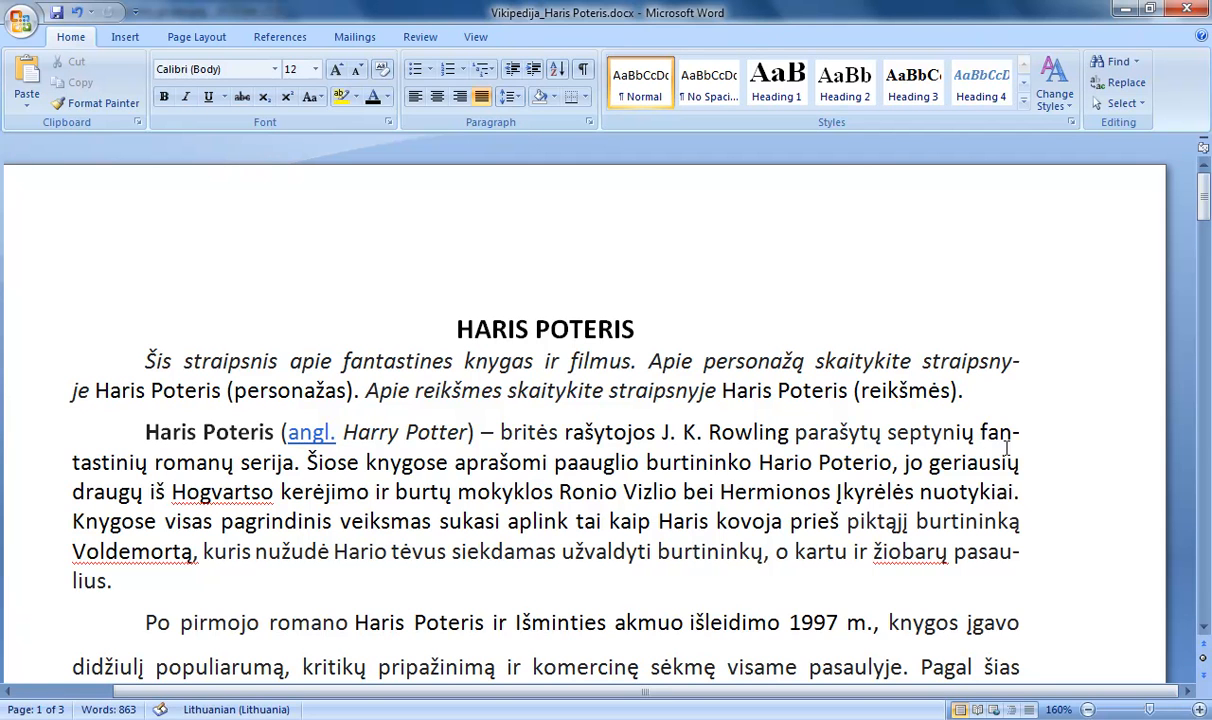
{"action": "key", "text": "ctrl+v"}
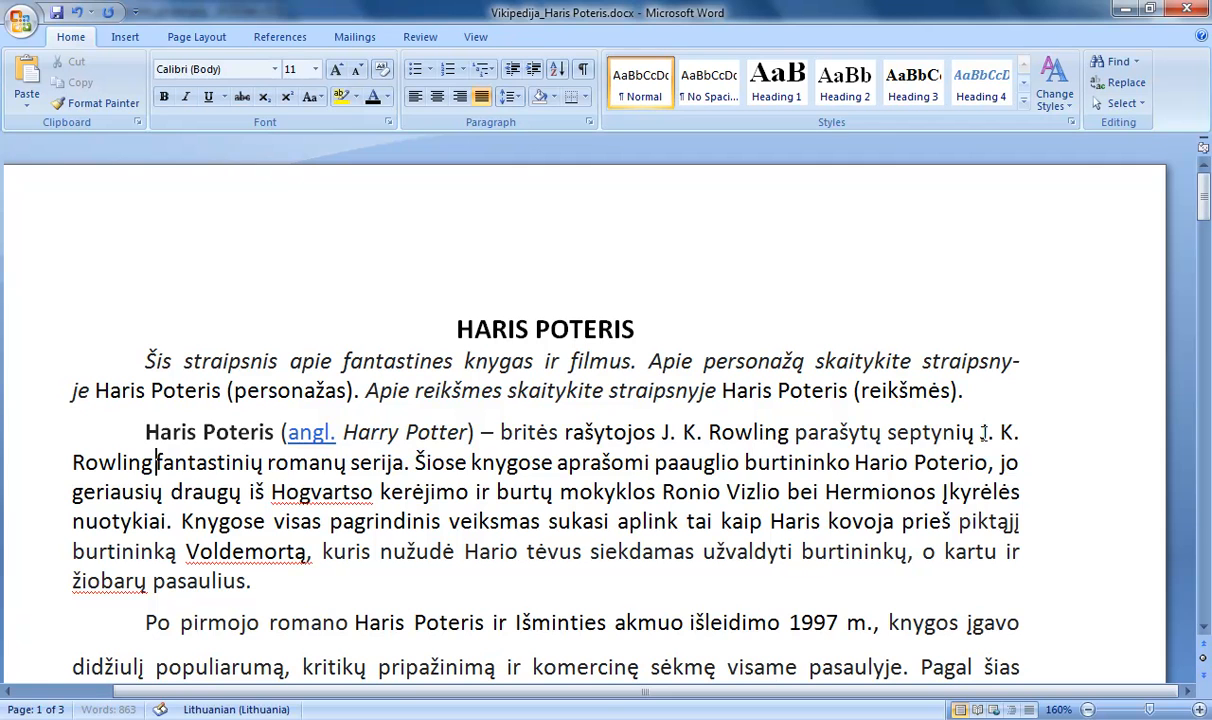
{"action": "left_click_drag", "start_coordinate": [980, 432], "coordinate": [151, 462]}
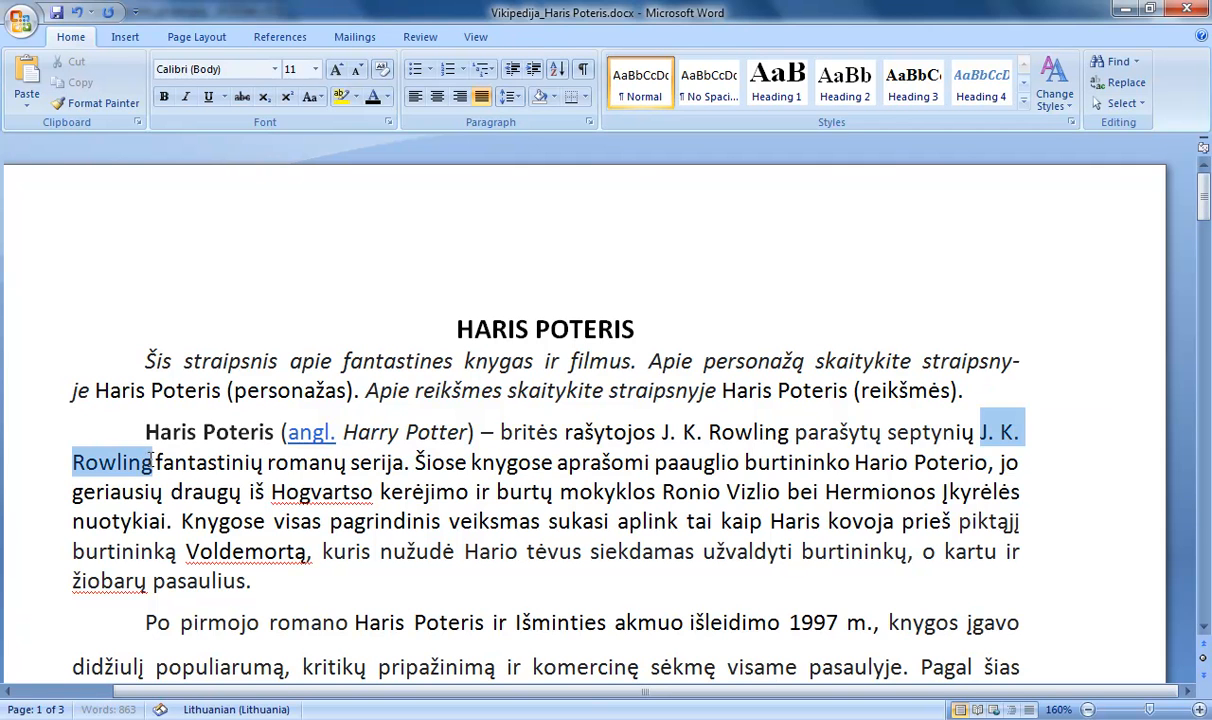
{"action": "left_click", "coordinate": [152, 462]}
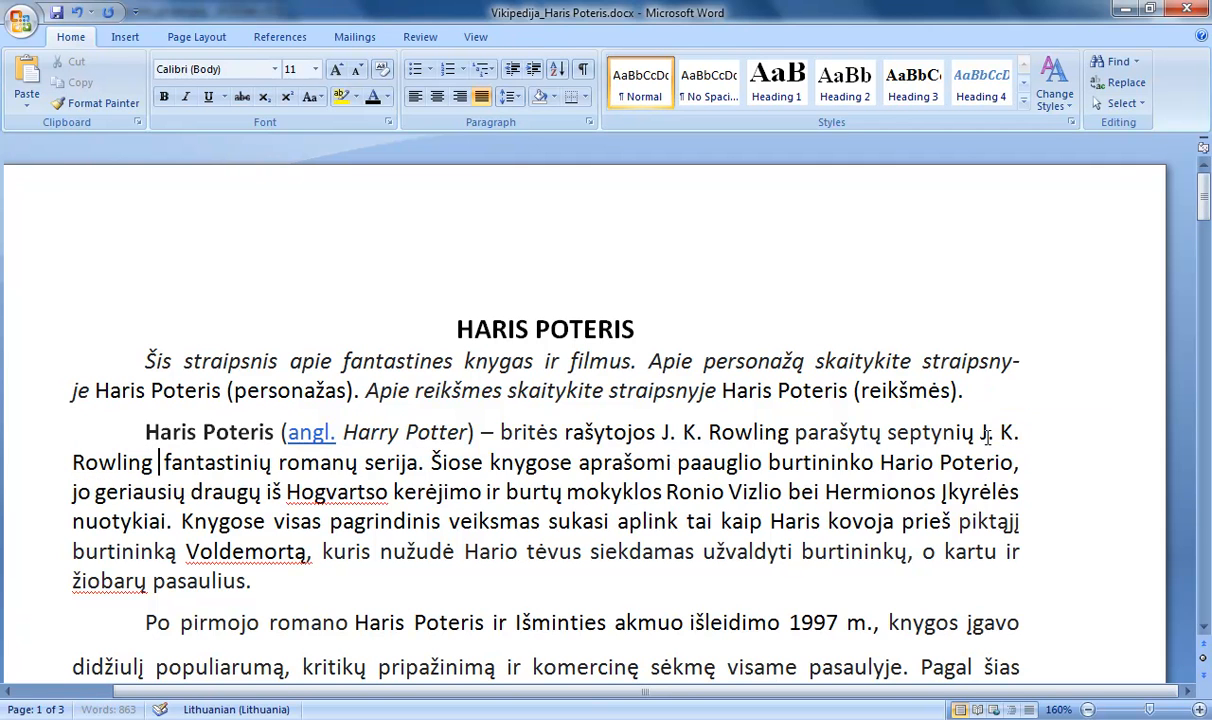
Set the font color of the pasted "J. K. Rowling" to the standard dark red.
{"action": "left_click_drag", "start_coordinate": [980, 432], "coordinate": [153, 462]}
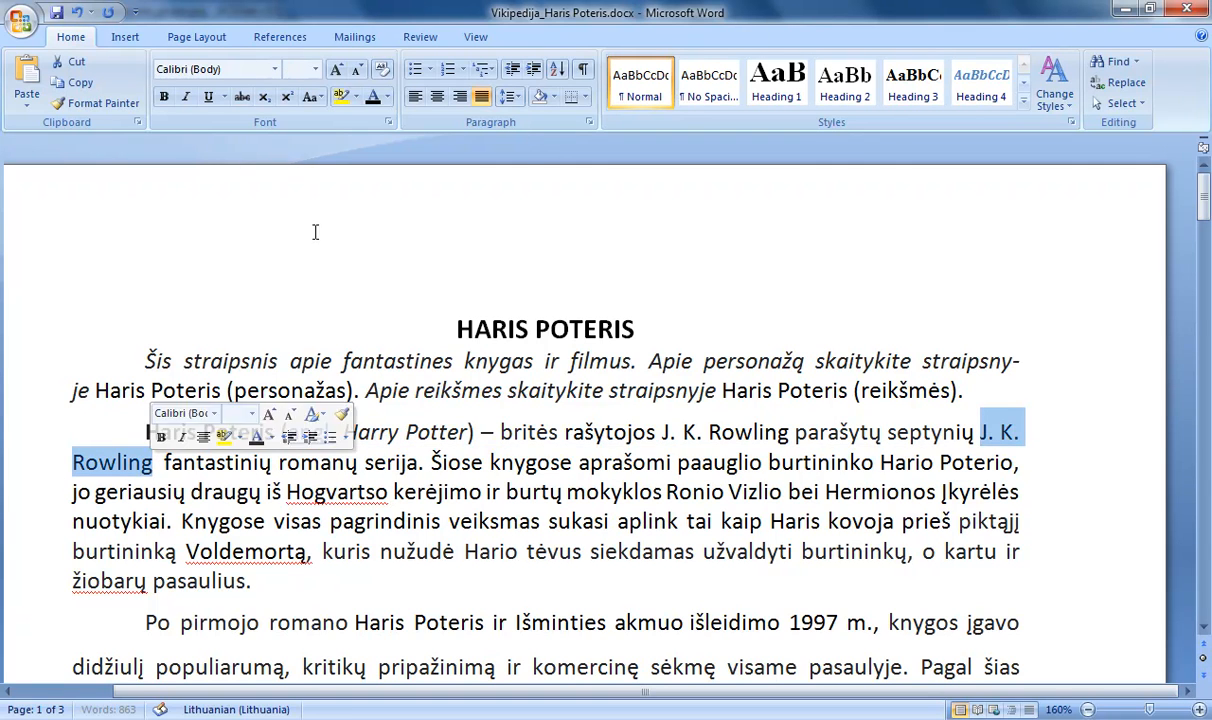
{"action": "left_click", "coordinate": [387, 97]}
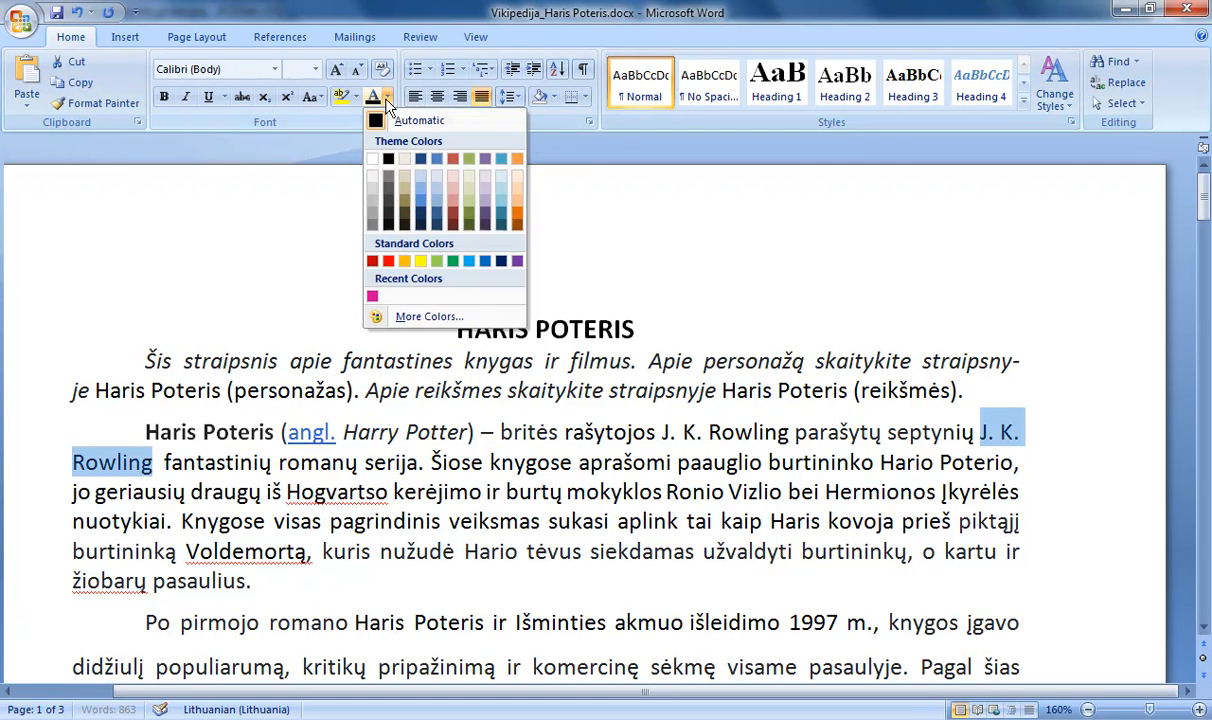
{"action": "left_click", "coordinate": [372, 261]}
{"action": "left_click", "coordinate": [540, 462]}
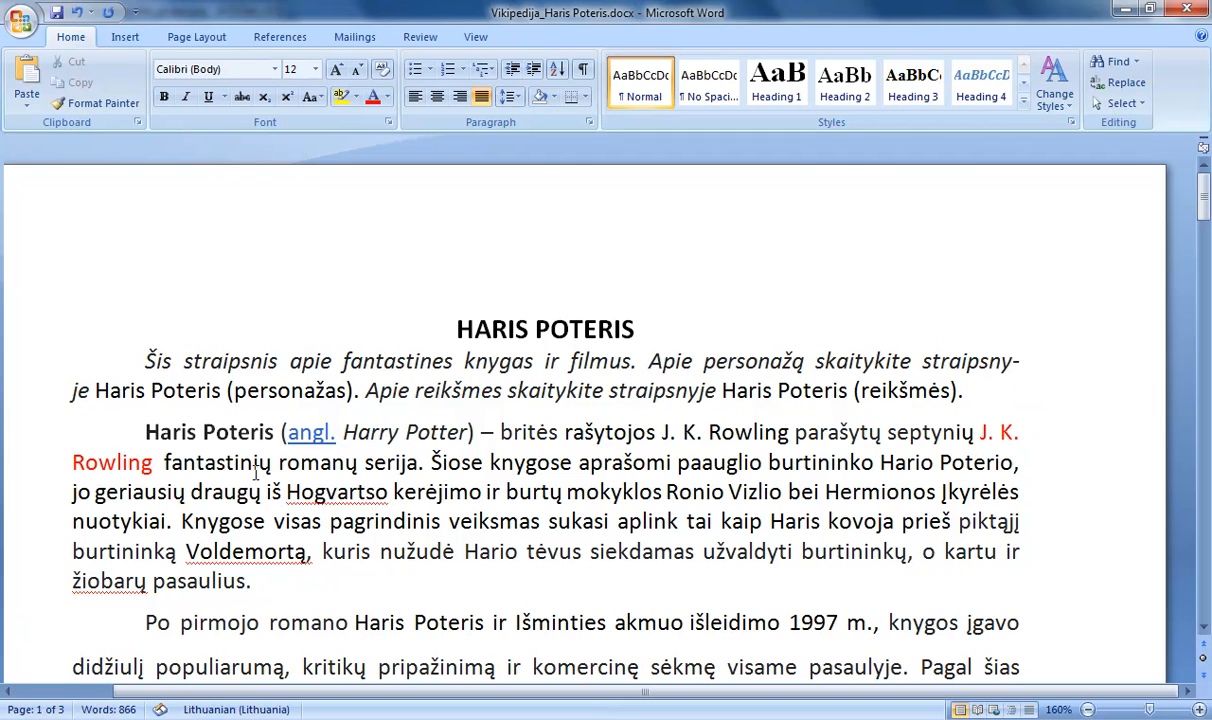
Switch to ACDSee to view the picture of the non-breaking space key combination, and return to the Word document.
{"action": "left_click", "coordinate": [73, 463]}
{"action": "left_click", "coordinate": [605, 658]}
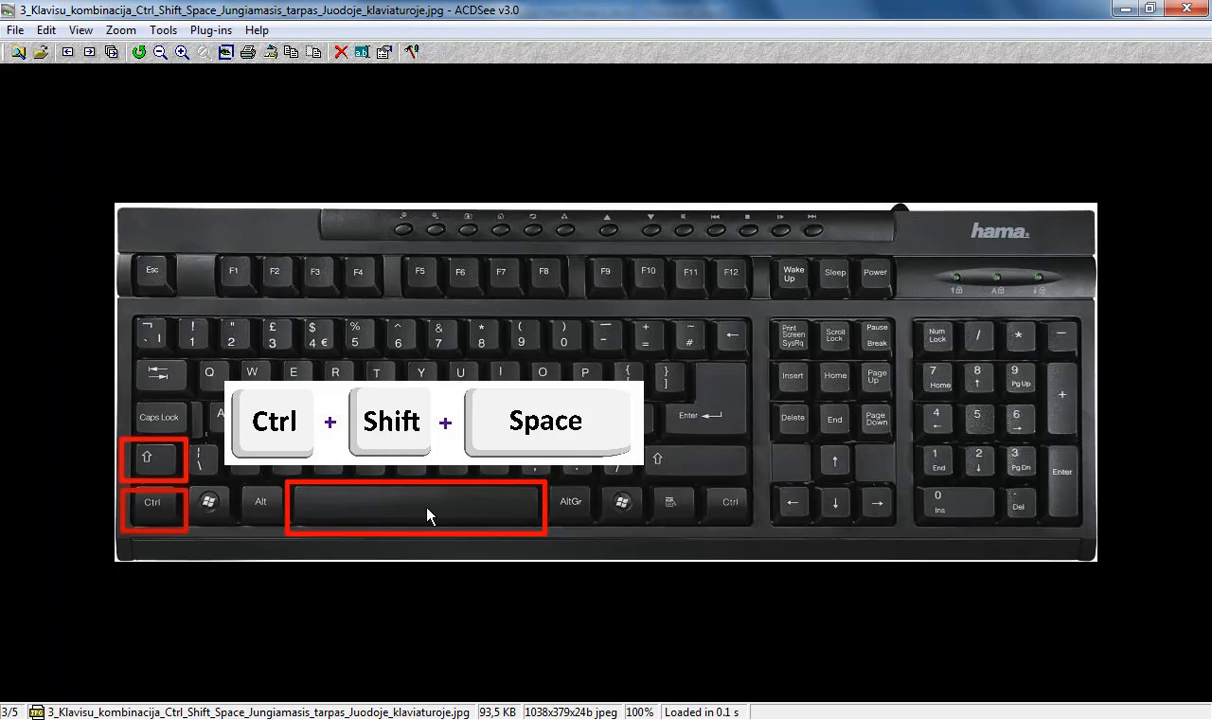
{"action": "left_click", "coordinate": [1126, 10]}
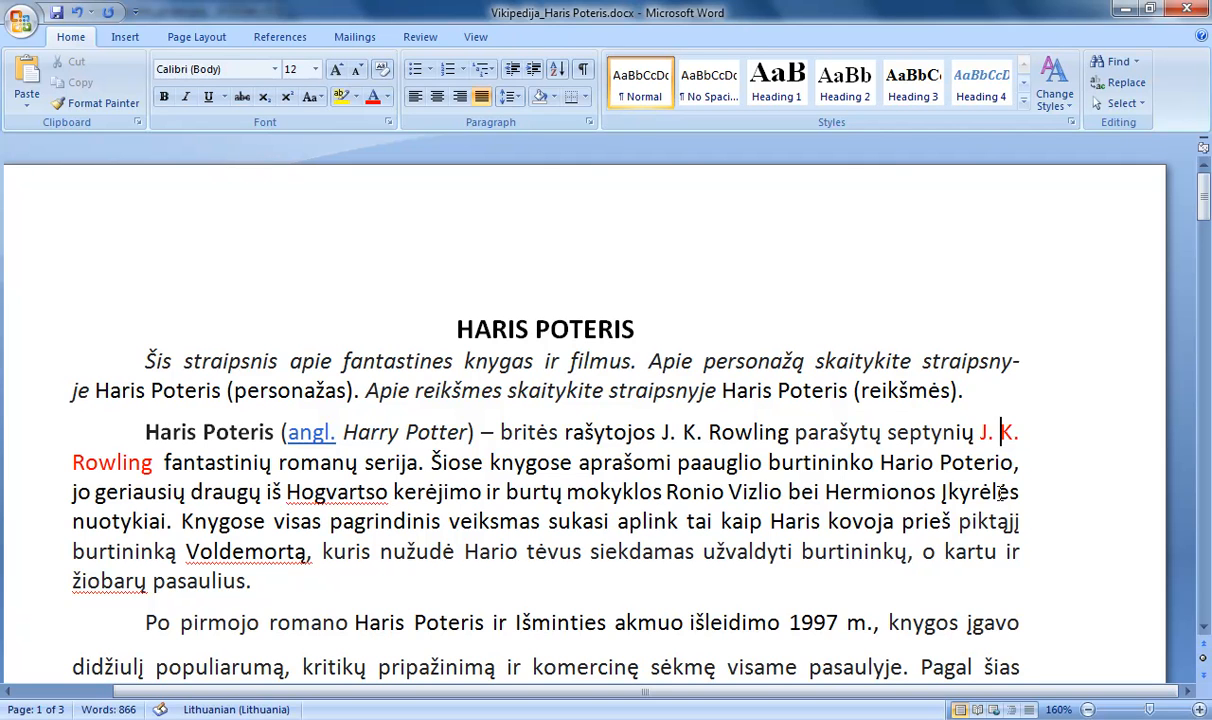
Replace the regular spaces in the red "J. K. Rowling" with non-breaking spaces.
{"action": "key", "text": "BackSpace"}
{"action": "left_click", "coordinate": [69, 458]}
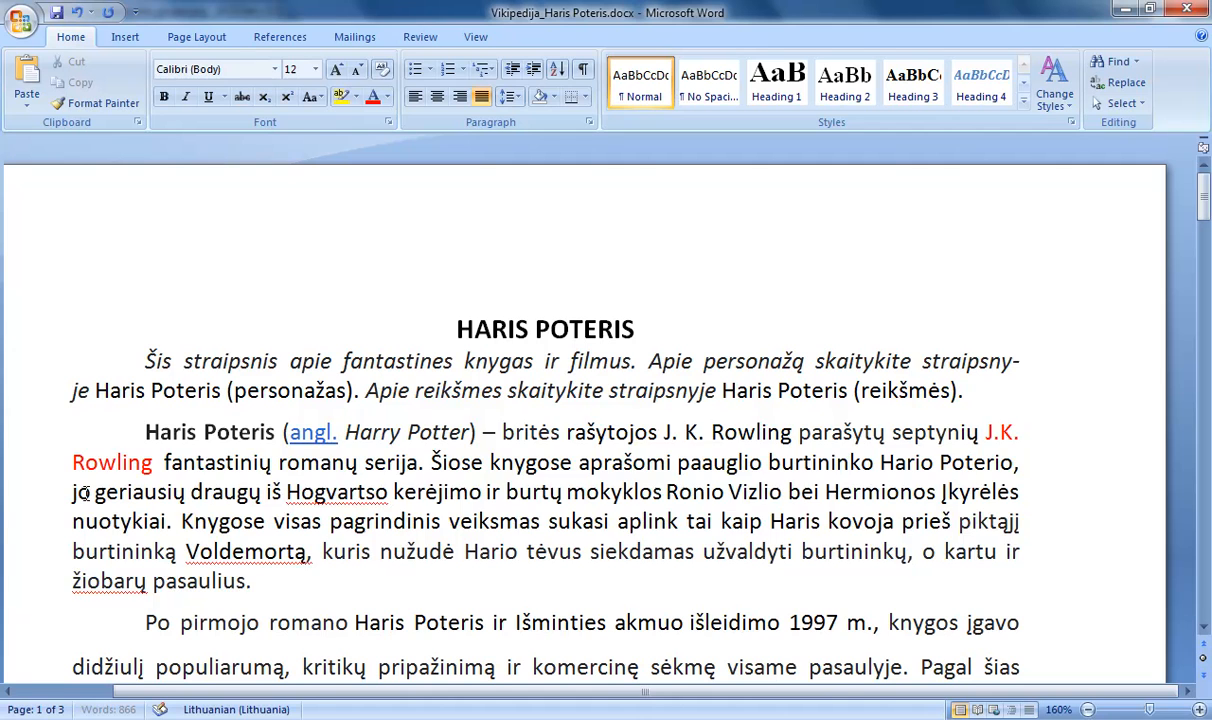
{"action": "key", "text": "BackSpace"}
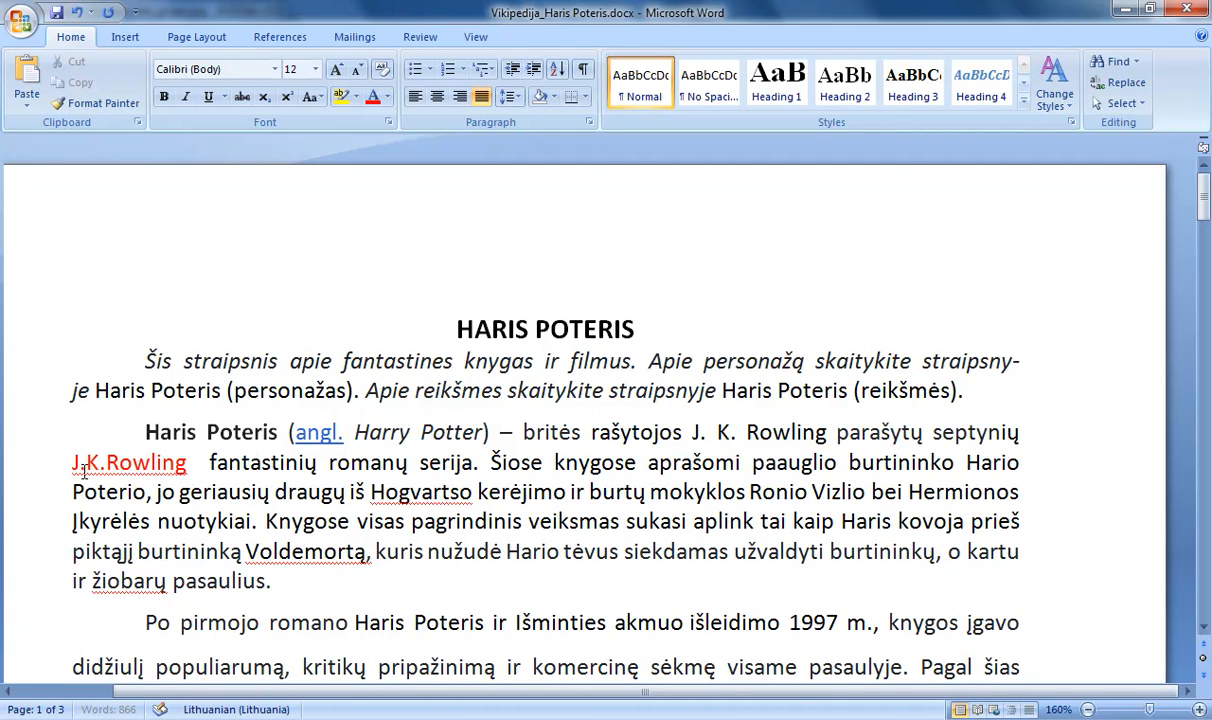
{"action": "left_click", "coordinate": [85, 466]}
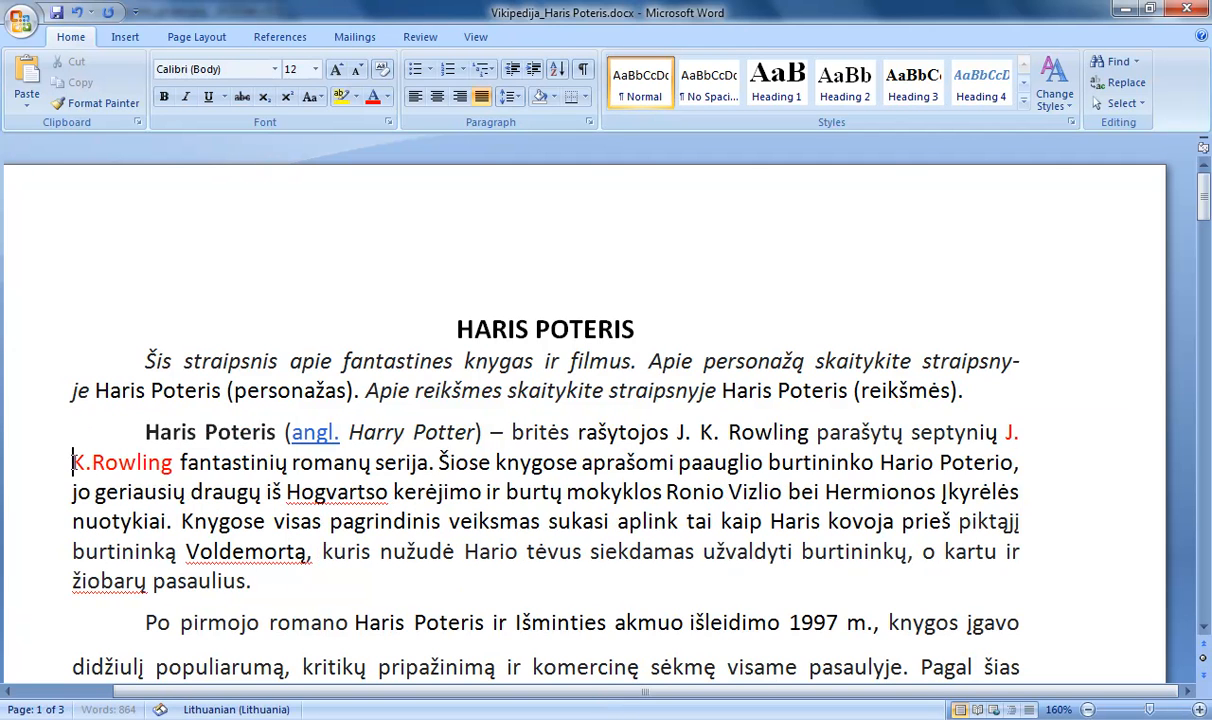
{"action": "key", "text": "BackSpace"}
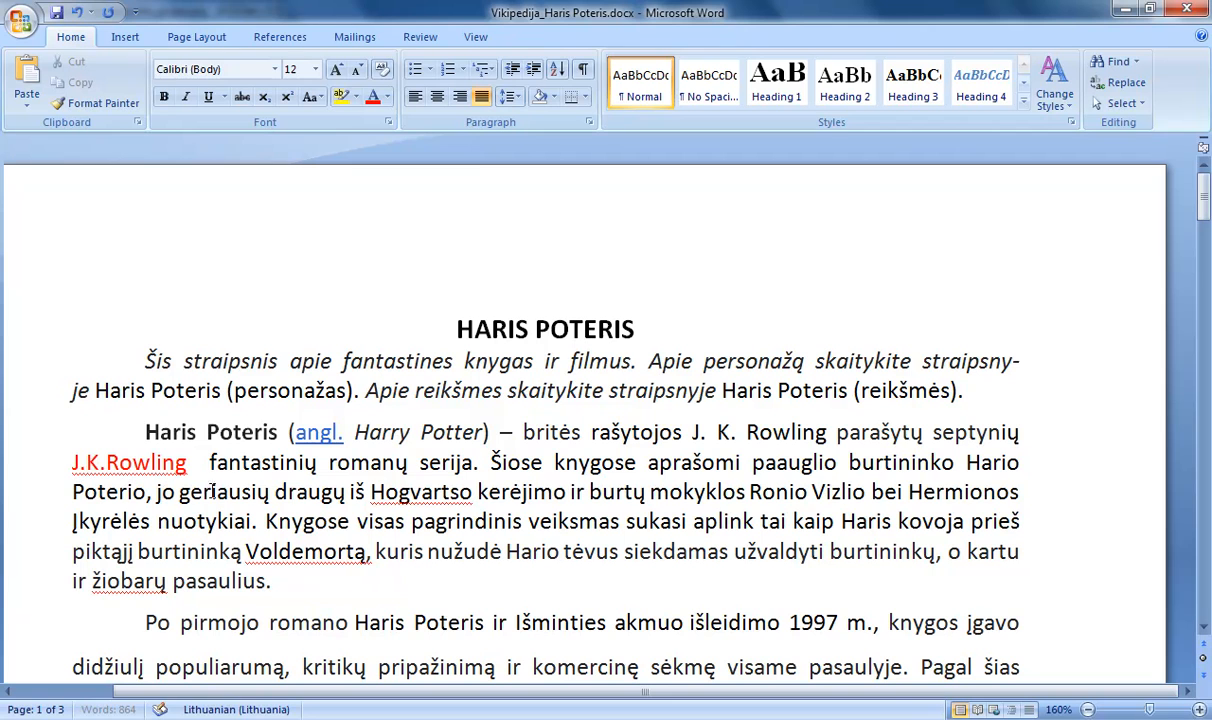
{"action": "left_click", "coordinate": [88, 462]}
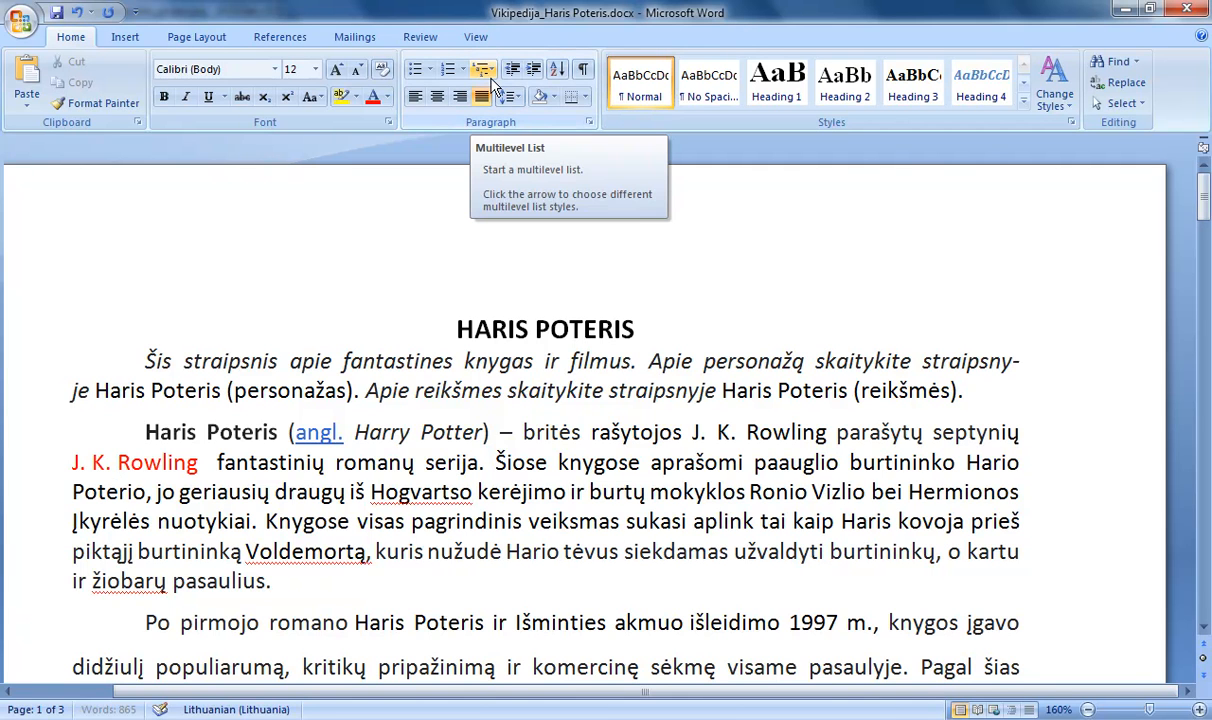
Show the formatting marks and delete the extra space after the red "J. K. Rowling".
{"action": "left_click", "coordinate": [584, 72]}
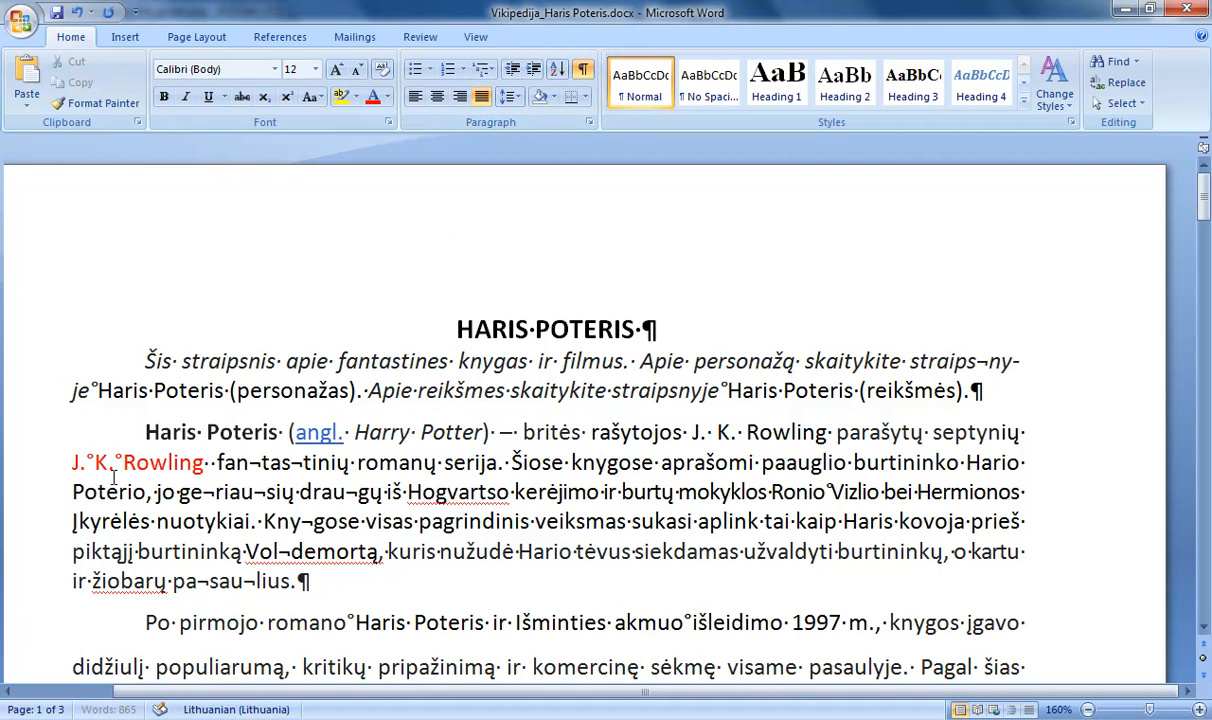
{"action": "left_click_drag", "start_coordinate": [95, 461], "coordinate": [91, 461]}
{"action": "left_click", "coordinate": [213, 465]}
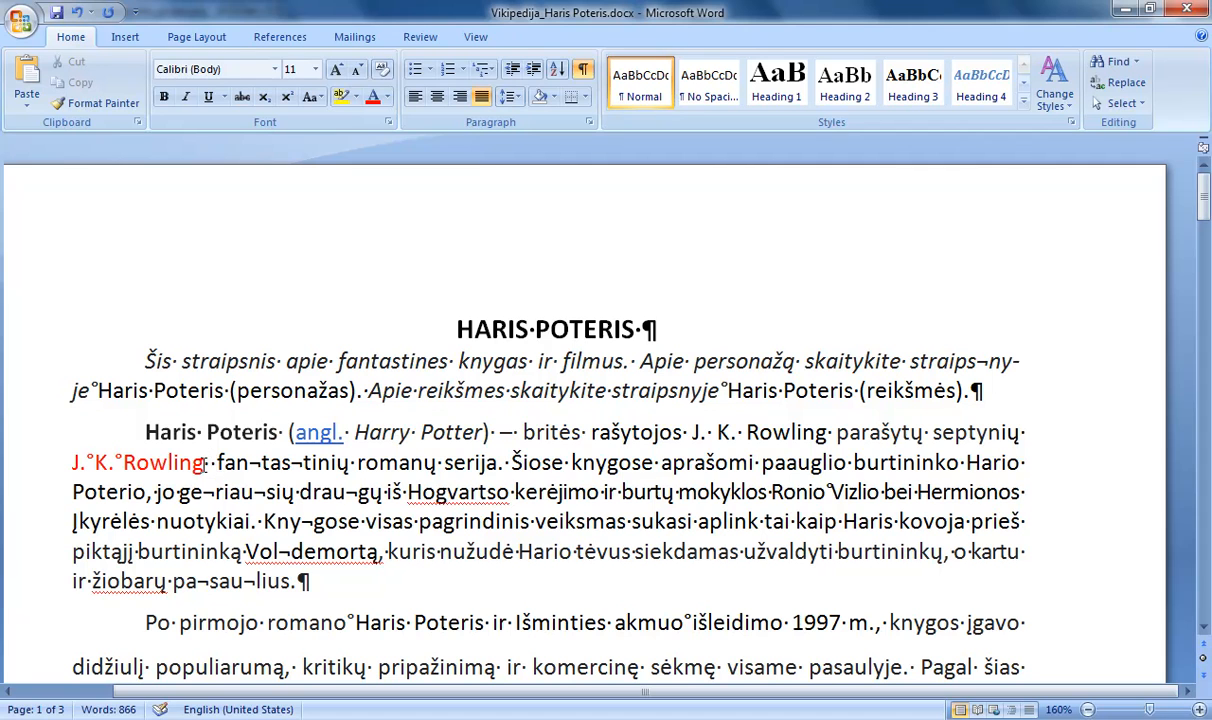
{"action": "left_click_drag", "start_coordinate": [203, 462], "coordinate": [213, 463]}
{"action": "key", "text": "Delete"}
{"action": "key", "text": "BackSpace"}
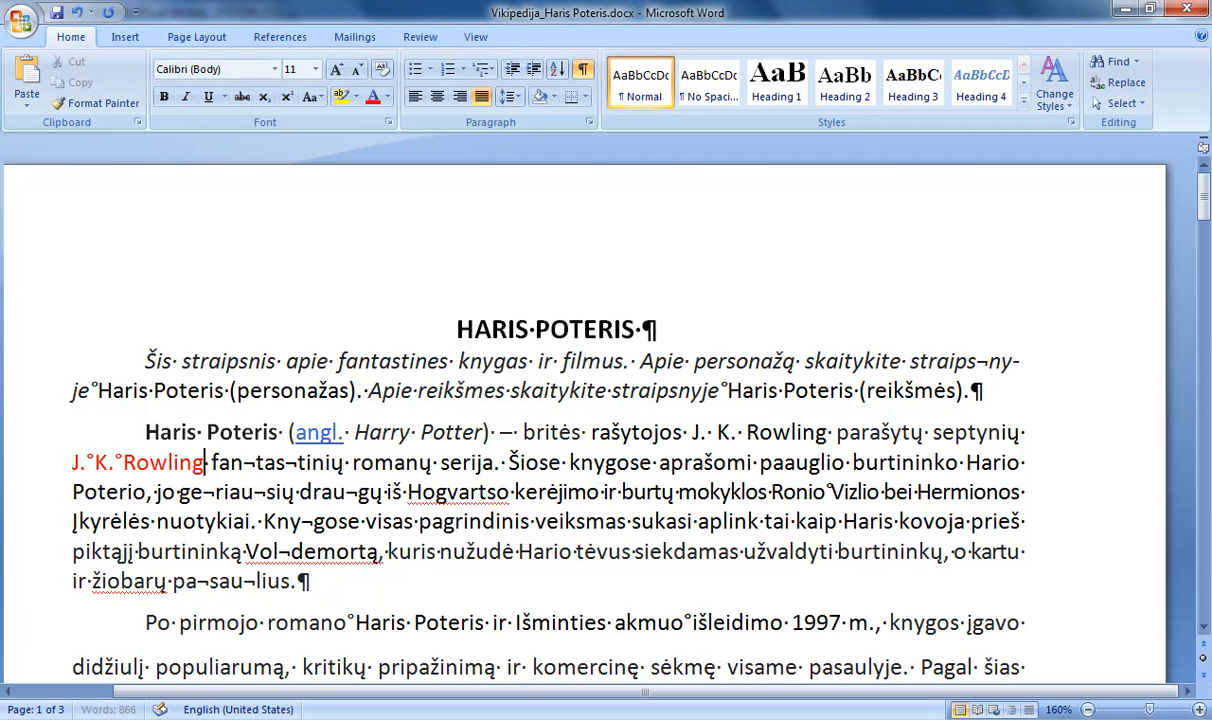
Put a regular space between the red initials "J." and "K.", and color the black "J. K. Rowling" in the line above standard green.
{"action": "left_click_drag", "start_coordinate": [92, 462], "coordinate": [89, 462]}
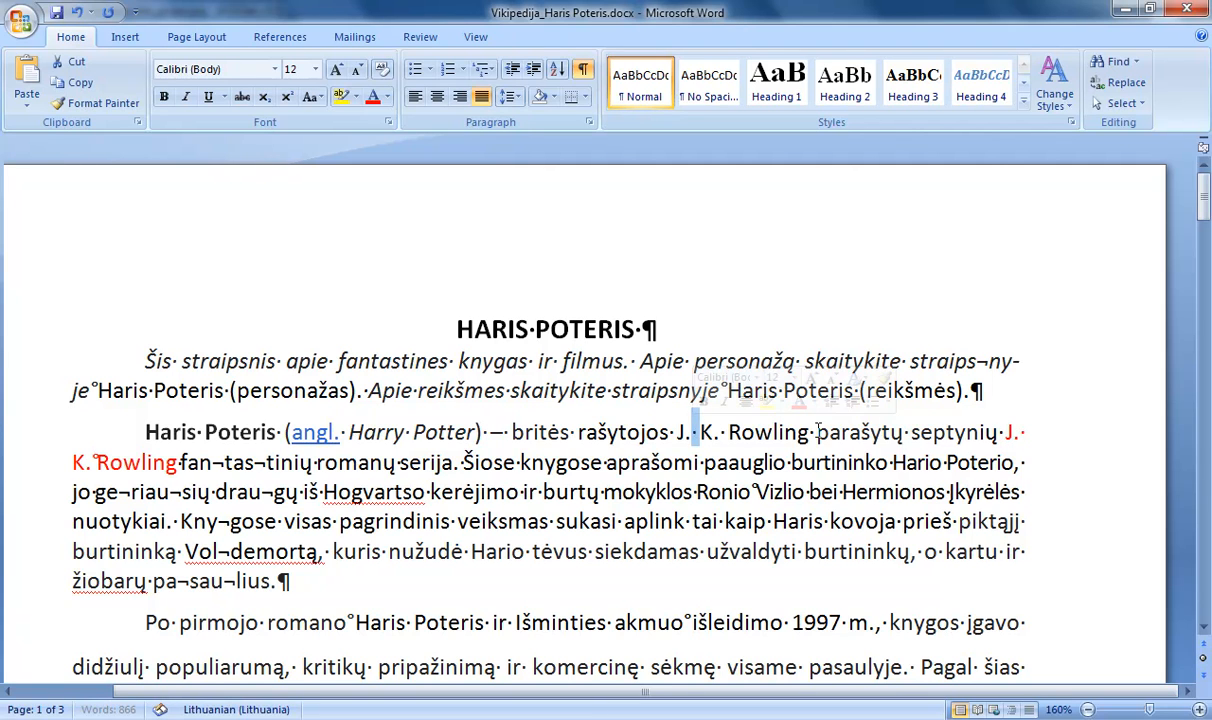
{"action": "left_click_drag", "start_coordinate": [814, 431], "coordinate": [678, 431]}
{"action": "left_click", "coordinate": [388, 97]}
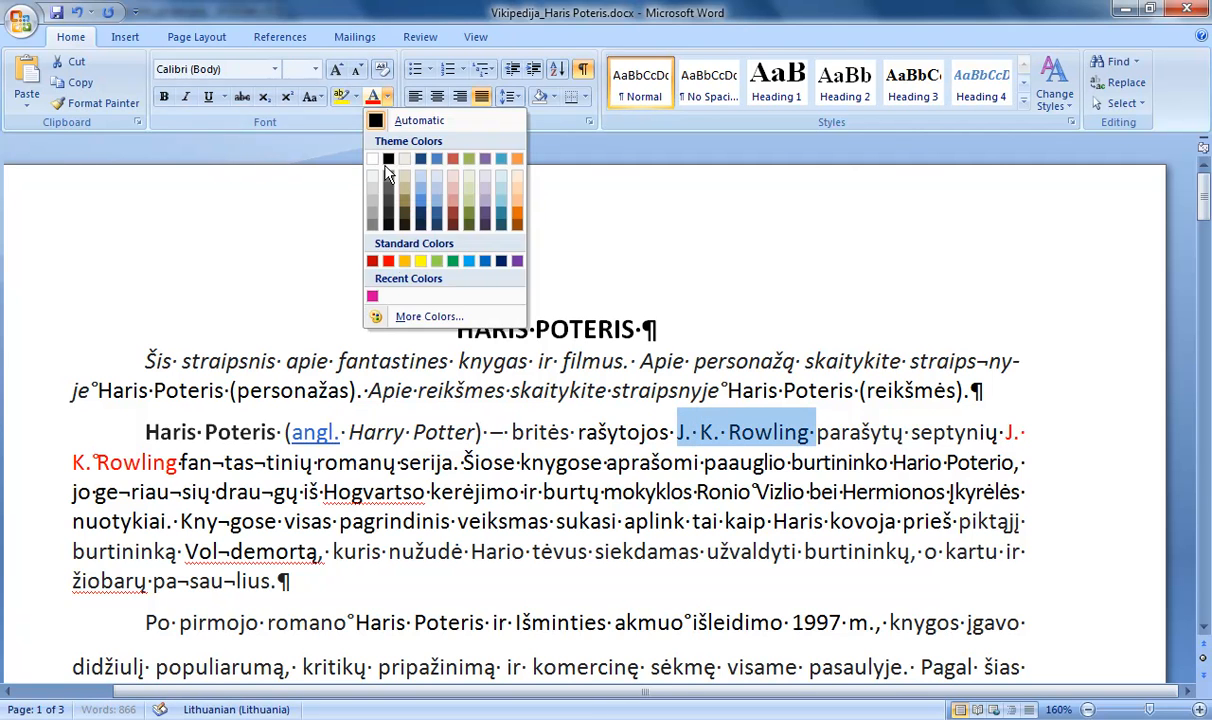
{"action": "left_click", "coordinate": [434, 247]}
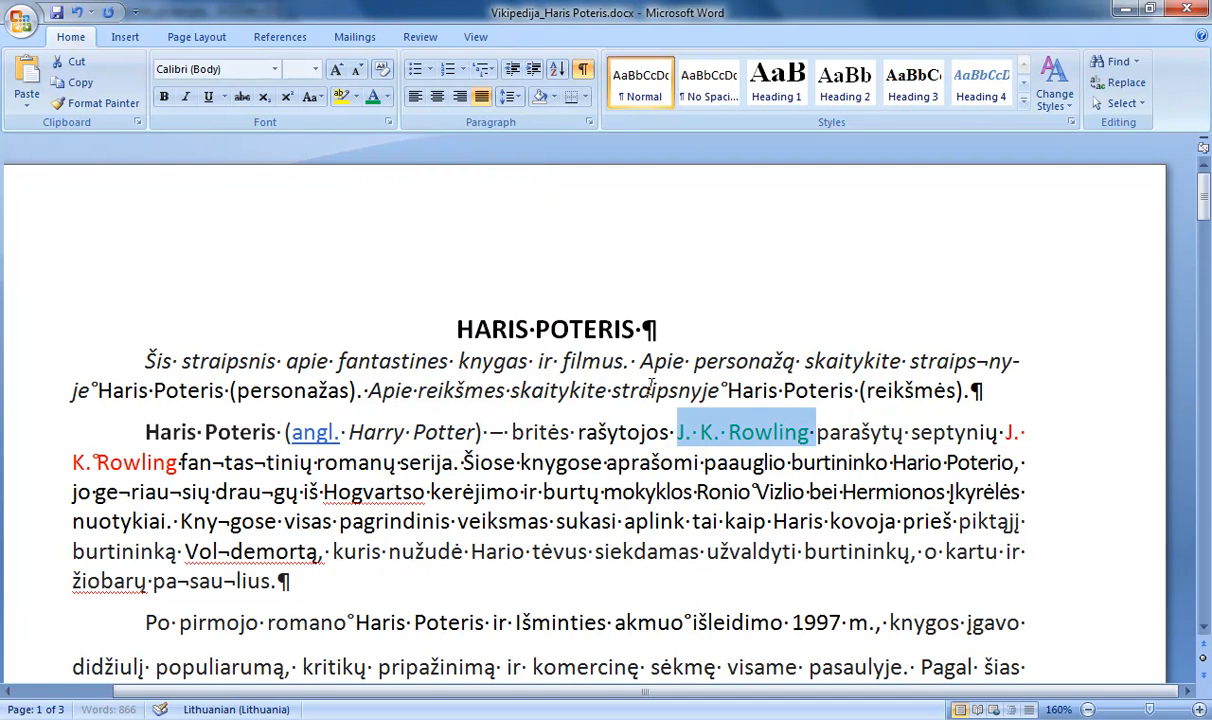
{"action": "left_click", "coordinate": [722, 438]}
{"action": "left_click_drag", "start_coordinate": [700, 434], "coordinate": [692, 434]}
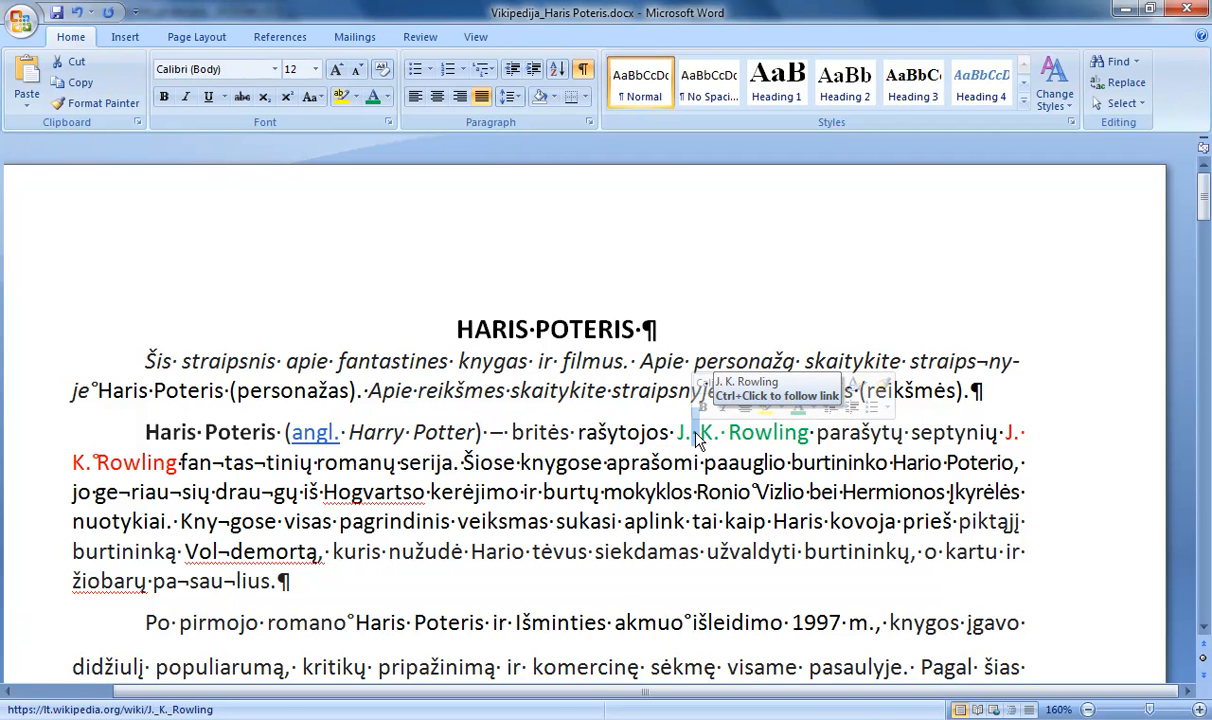
Replace the regular space between the red initials "J." and "K." with a non-breaking space, and hide the formatting marks.
{"action": "left_click", "coordinate": [74, 463]}
{"action": "key", "text": "BackSpace"}
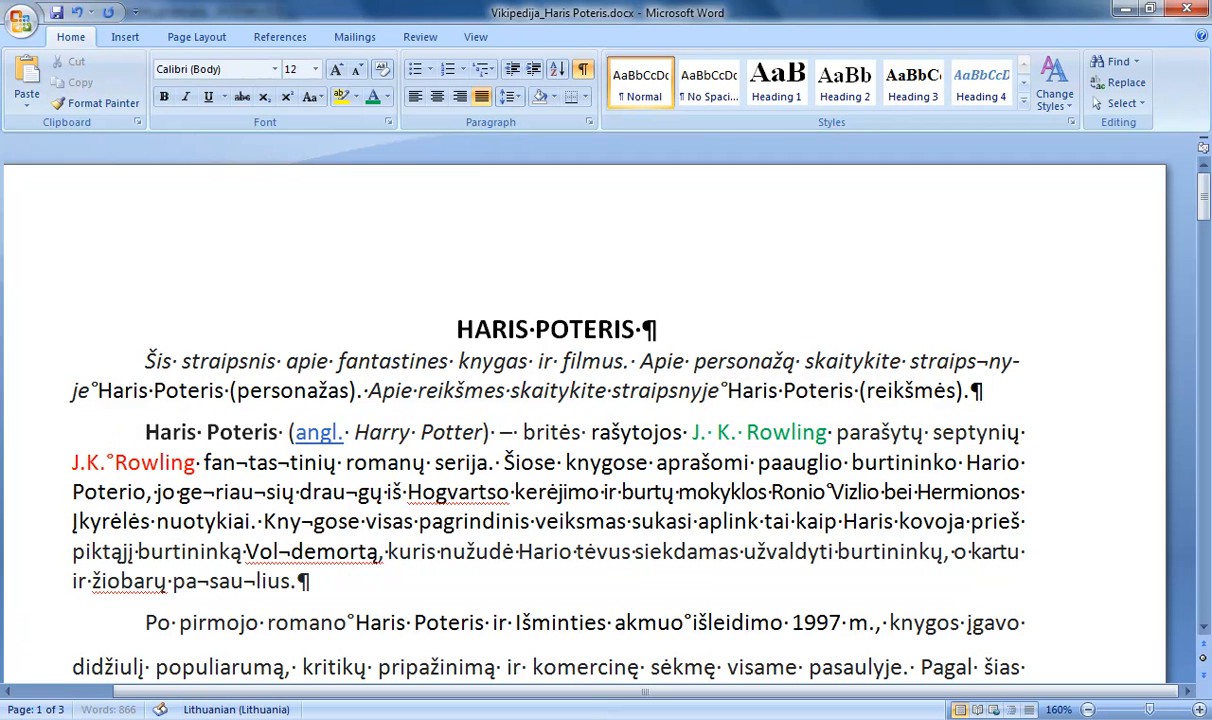
{"action": "key", "text": "ctrl+shift+space"}
{"action": "left_click_drag", "start_coordinate": [212, 472], "coordinate": [206, 472]}
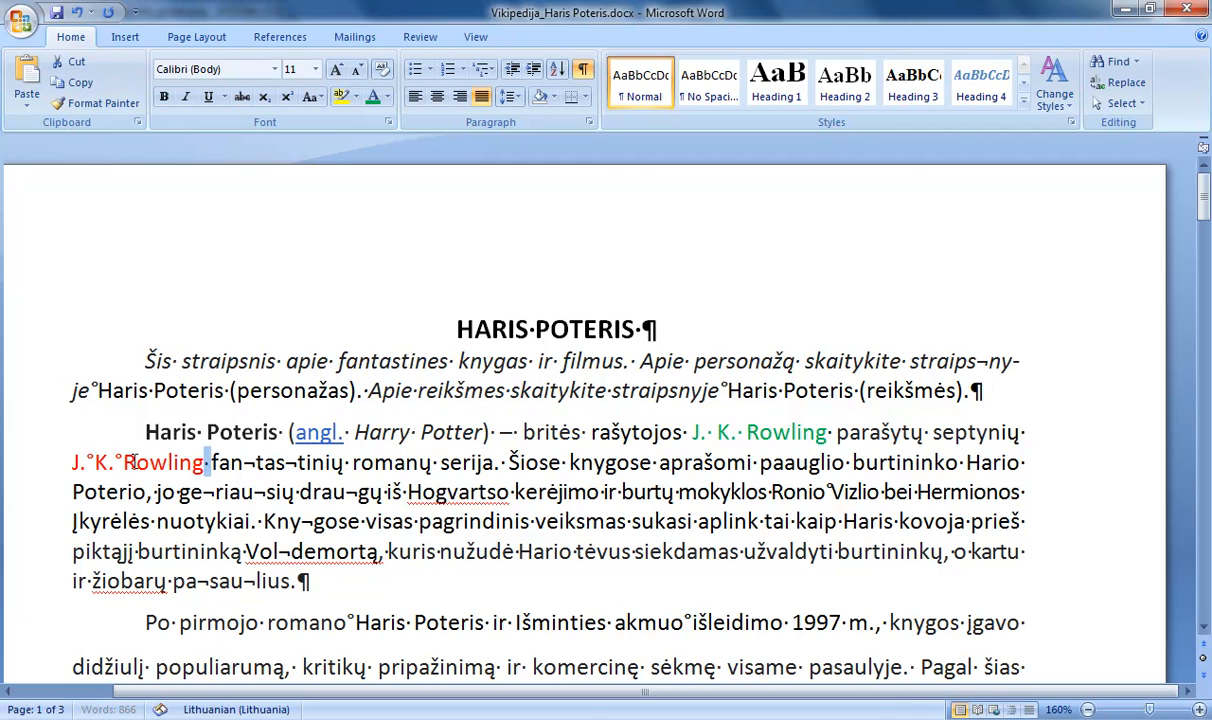
{"action": "left_click_drag", "start_coordinate": [97, 462], "coordinate": [89, 462]}
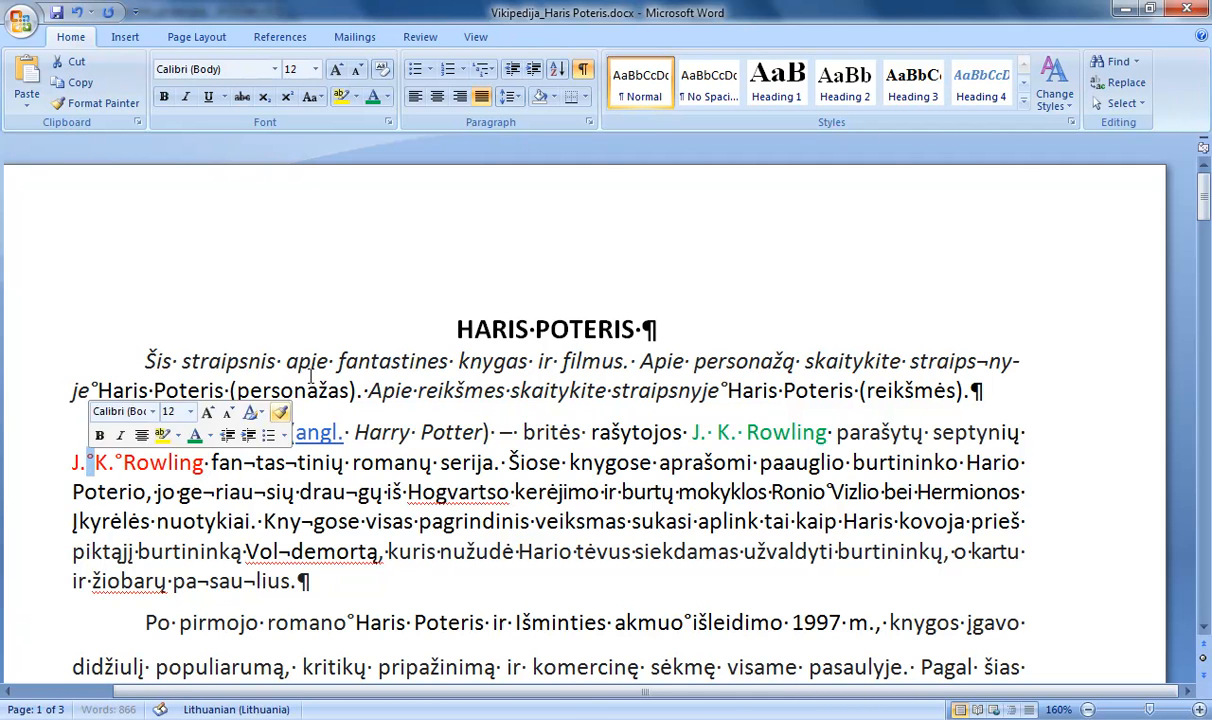
{"action": "key", "text": "ctrl+shift+8"}
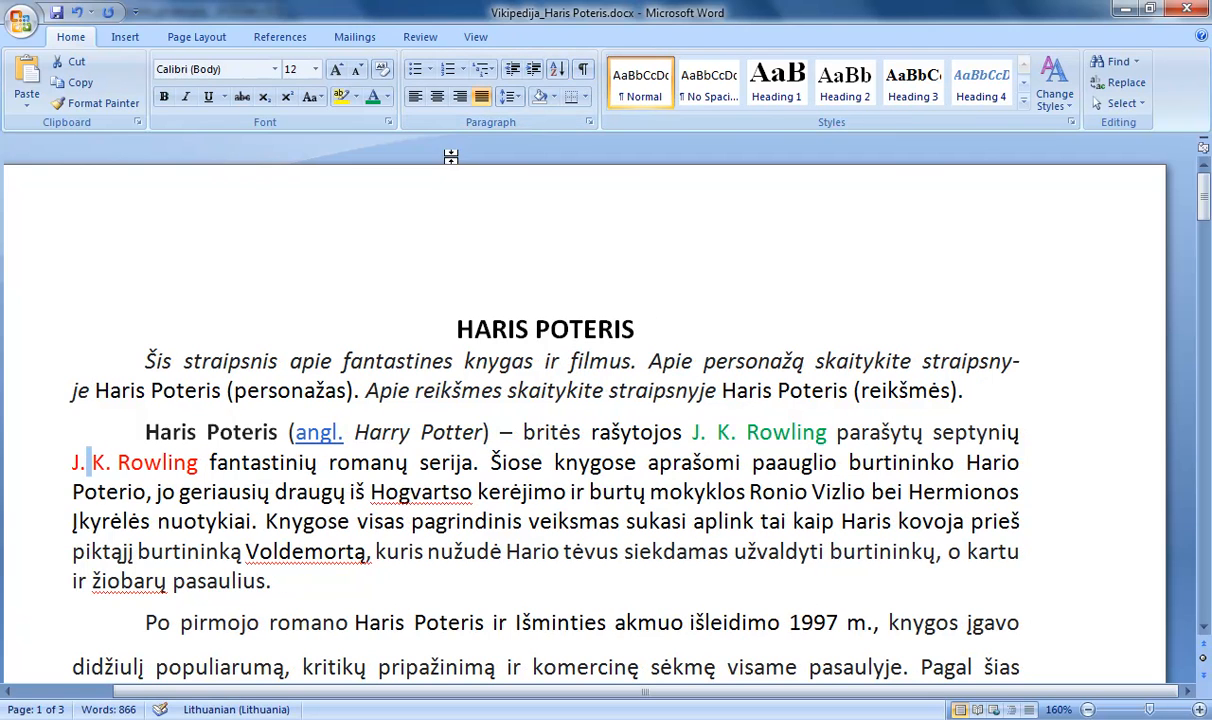
Shorten the word "septynių" before the red "J. K. Rowling" to "se".
{"action": "left_click", "coordinate": [857, 489]}
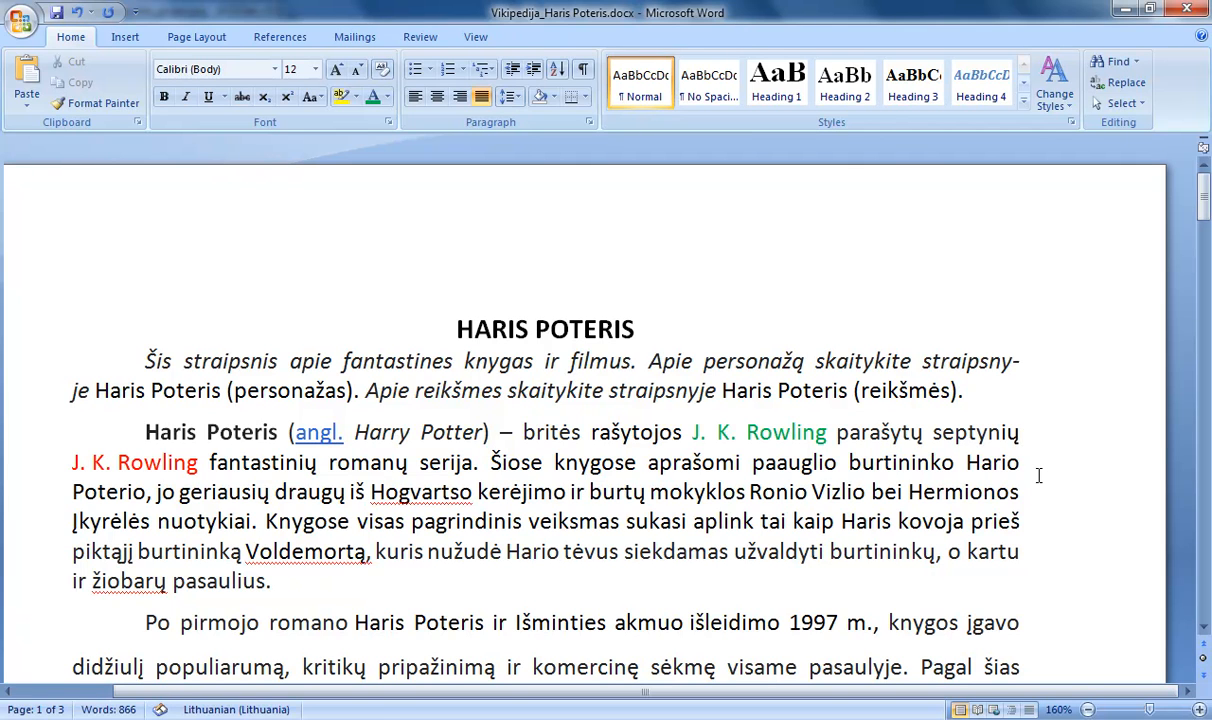
{"action": "key", "text": "BackSpace"}
{"action": "key", "text": "BackSpace"}
{"action": "key", "text": "BackSpace"}
{"action": "key", "text": "BackSpace"}
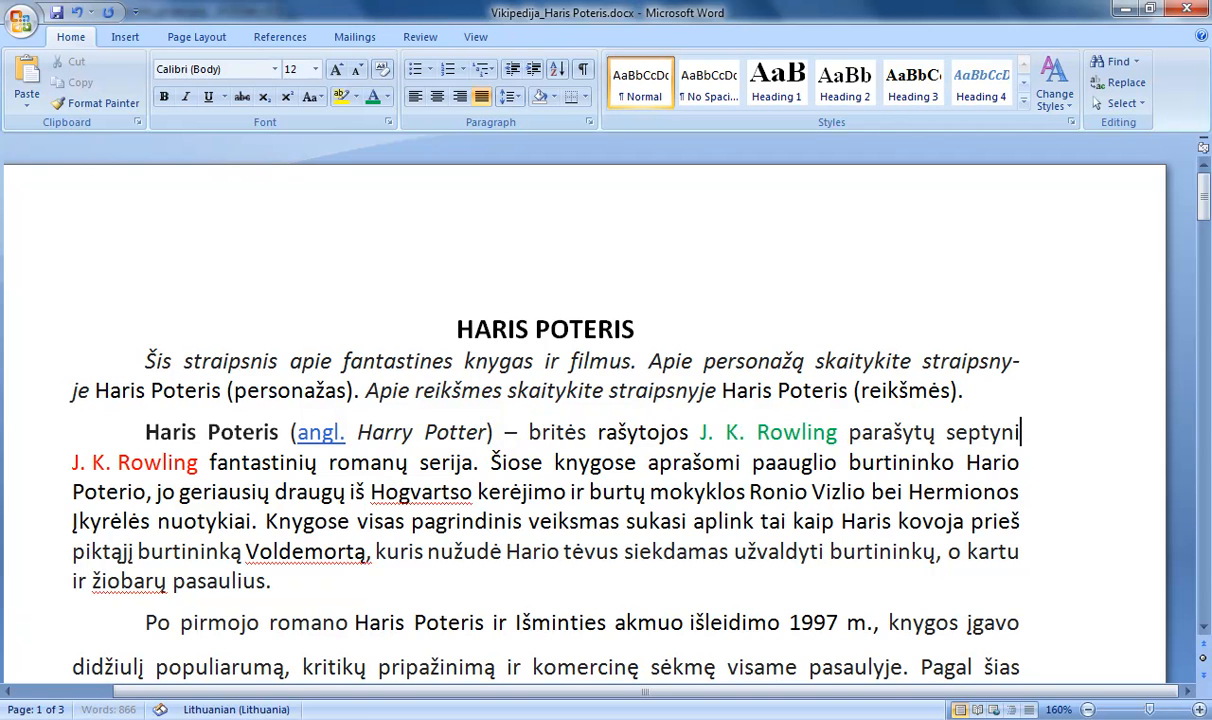
{"action": "key", "text": "BackSpace"}
{"action": "key", "text": "BackSpace"}
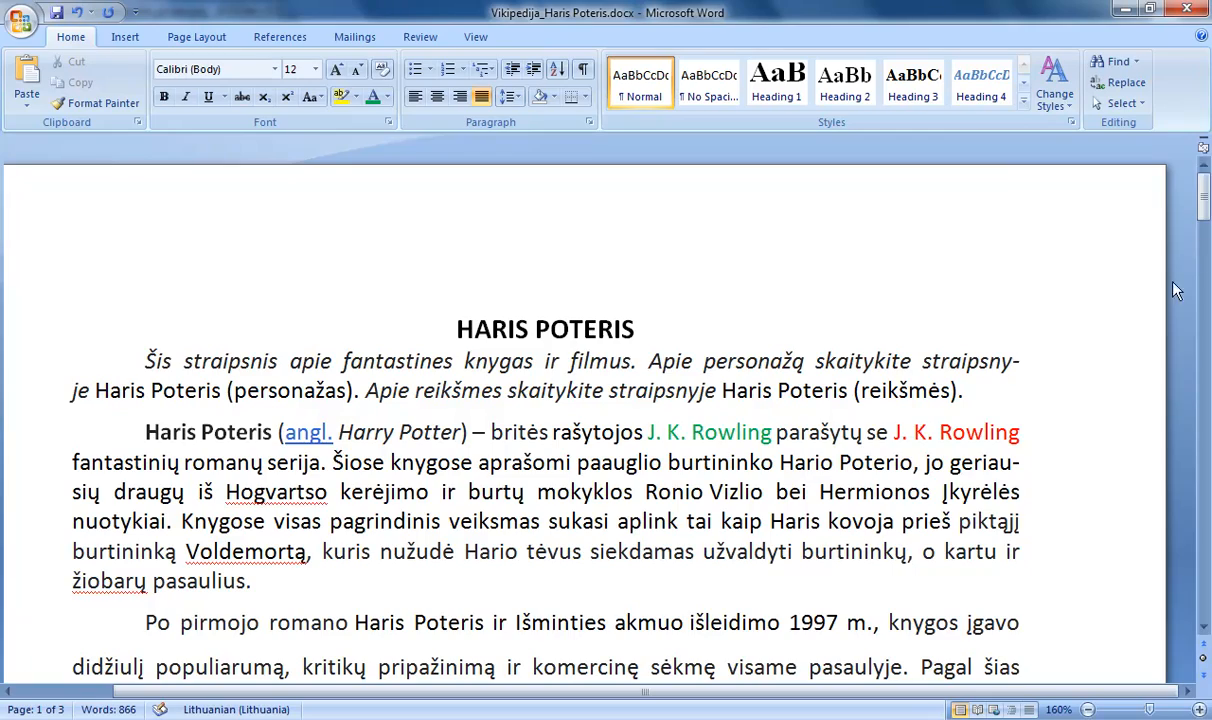
Delete the hyphen in the pink "17-ojo" split across two lines on page 2, and retype it as a regular hyphen.
{"action": "left_click_drag", "start_coordinate": [1207, 190], "coordinate": [1205, 384]}
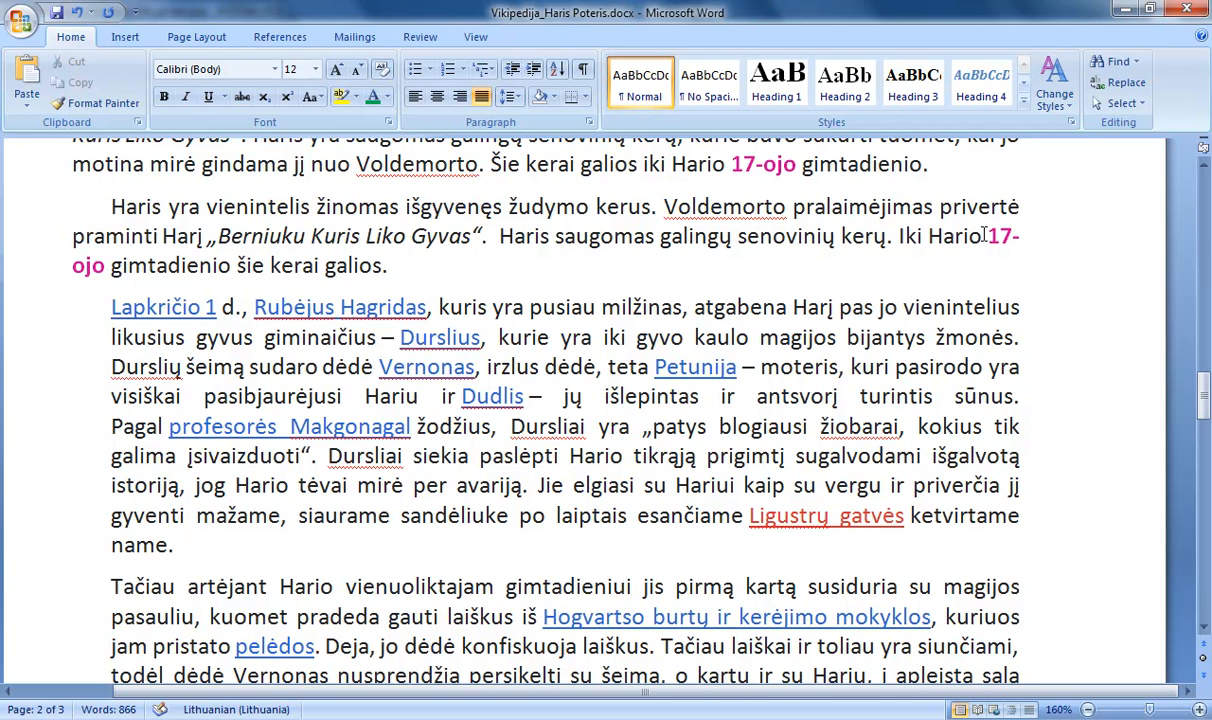
{"action": "left_click_drag", "start_coordinate": [987, 236], "coordinate": [104, 265]}
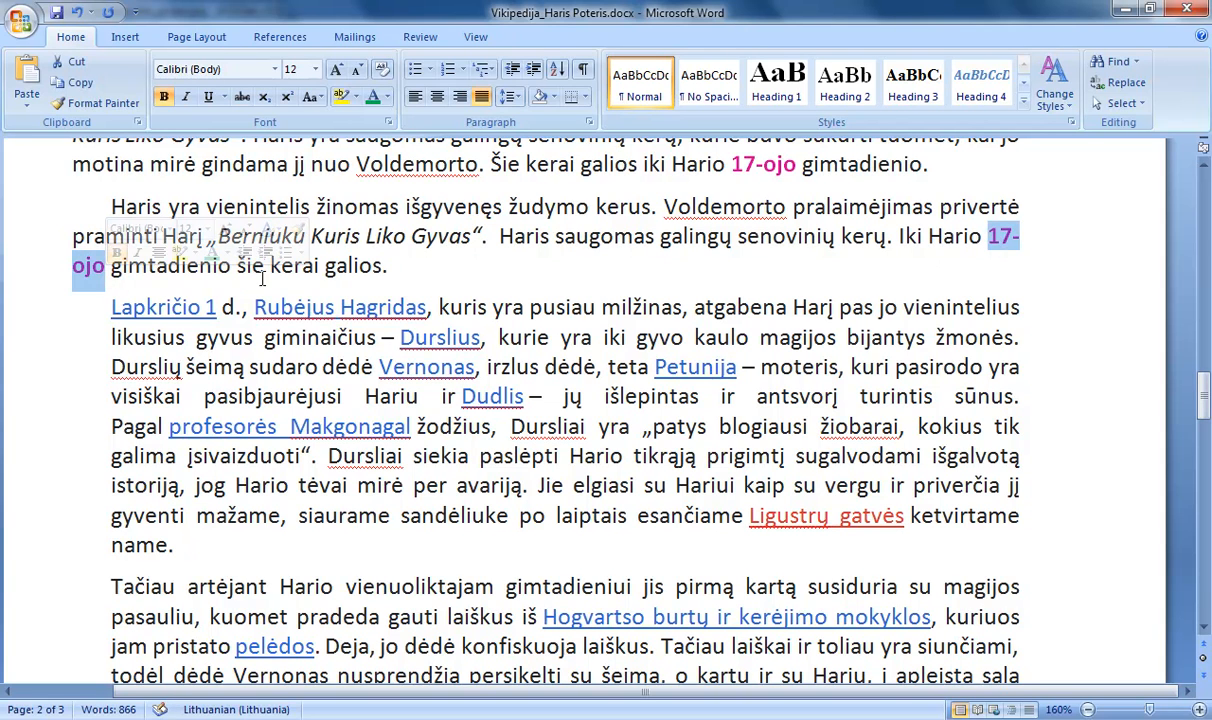
{"action": "left_click", "coordinate": [1003, 245]}
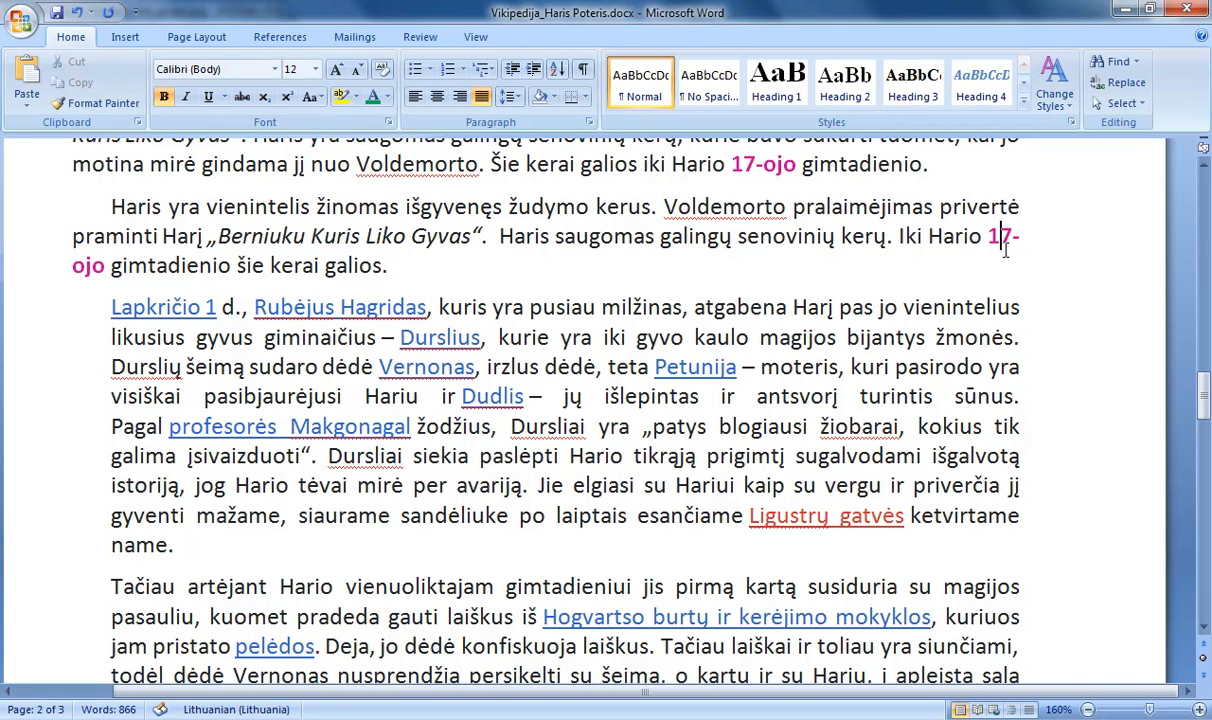
{"action": "left_click", "coordinate": [991, 236]}
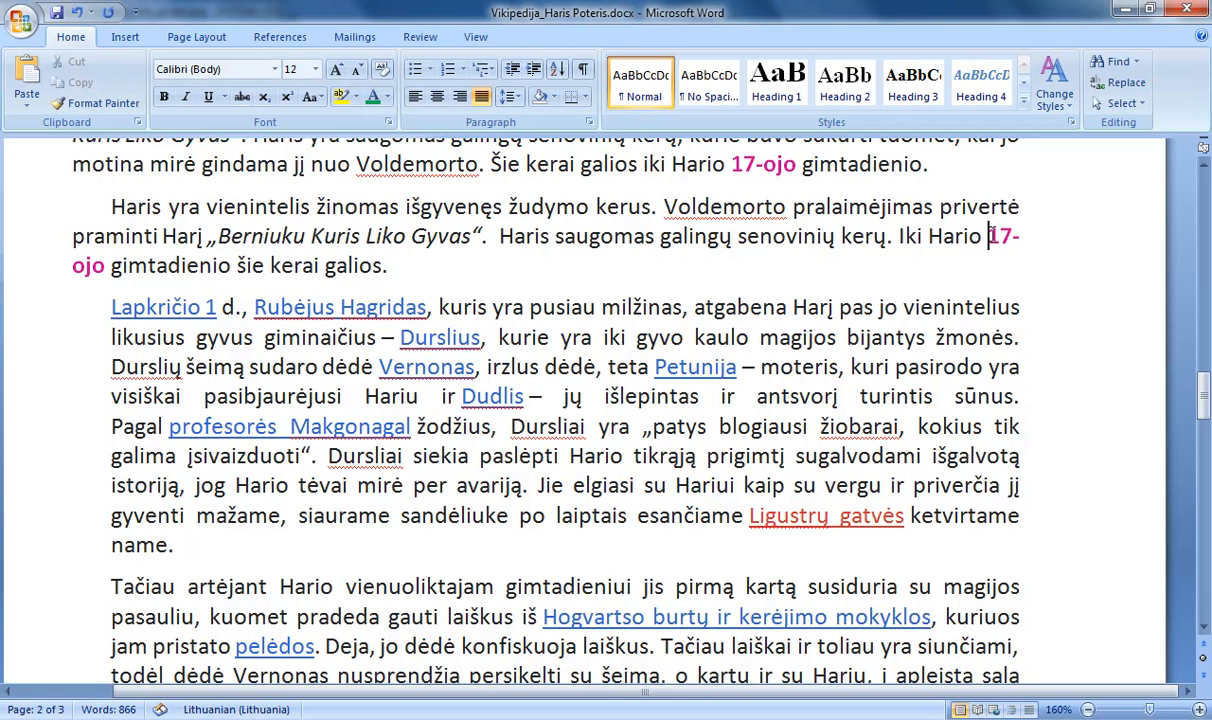
{"action": "left_click", "coordinate": [1020, 238]}
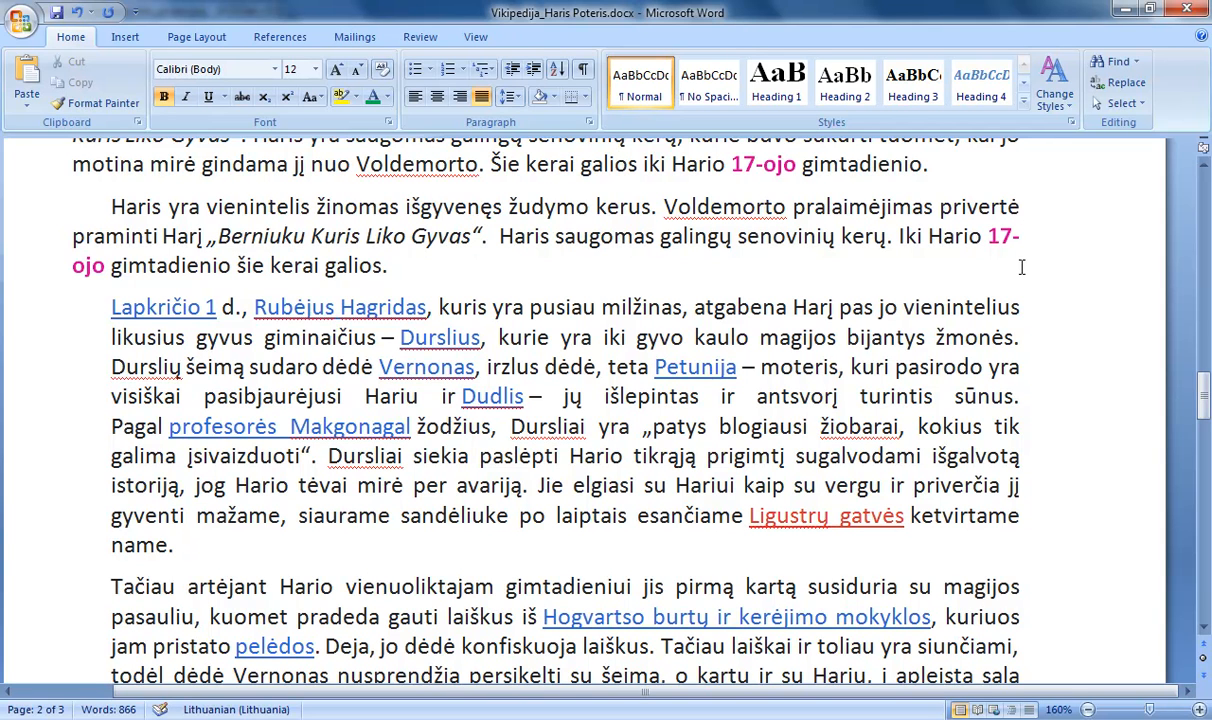
{"action": "left_click", "coordinate": [72, 265]}
{"action": "key", "text": "BackSpace"}
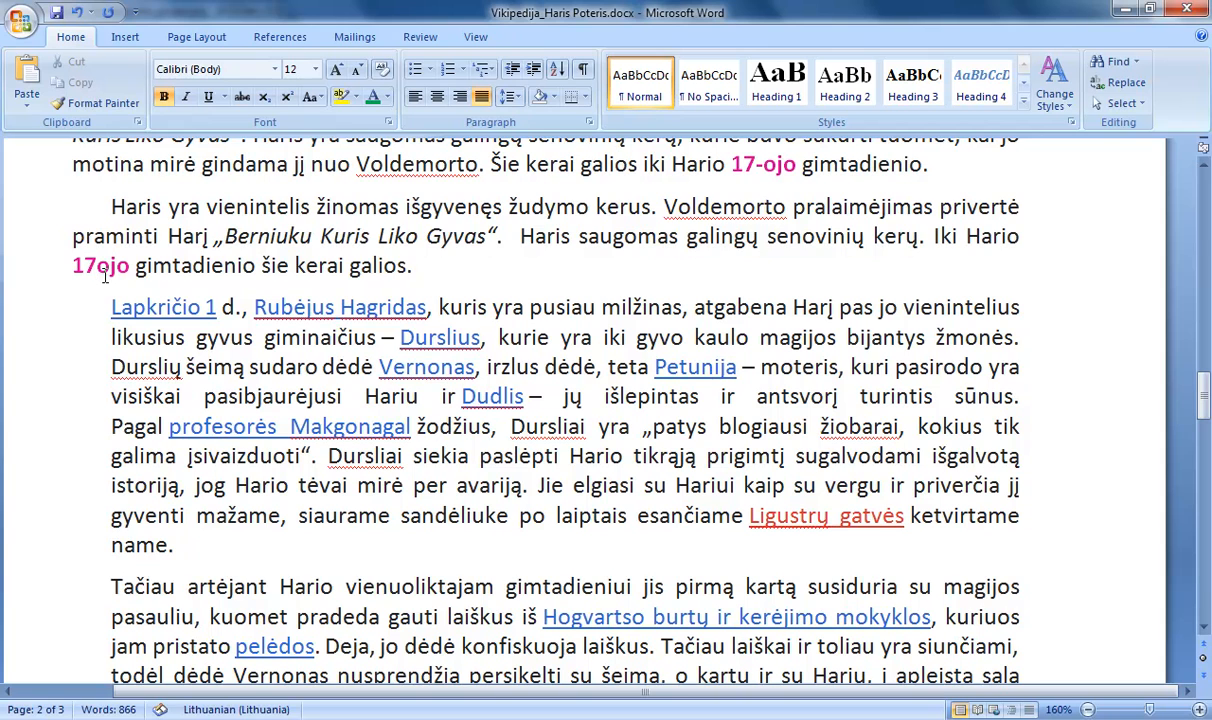
{"action": "type", "text": "-"}
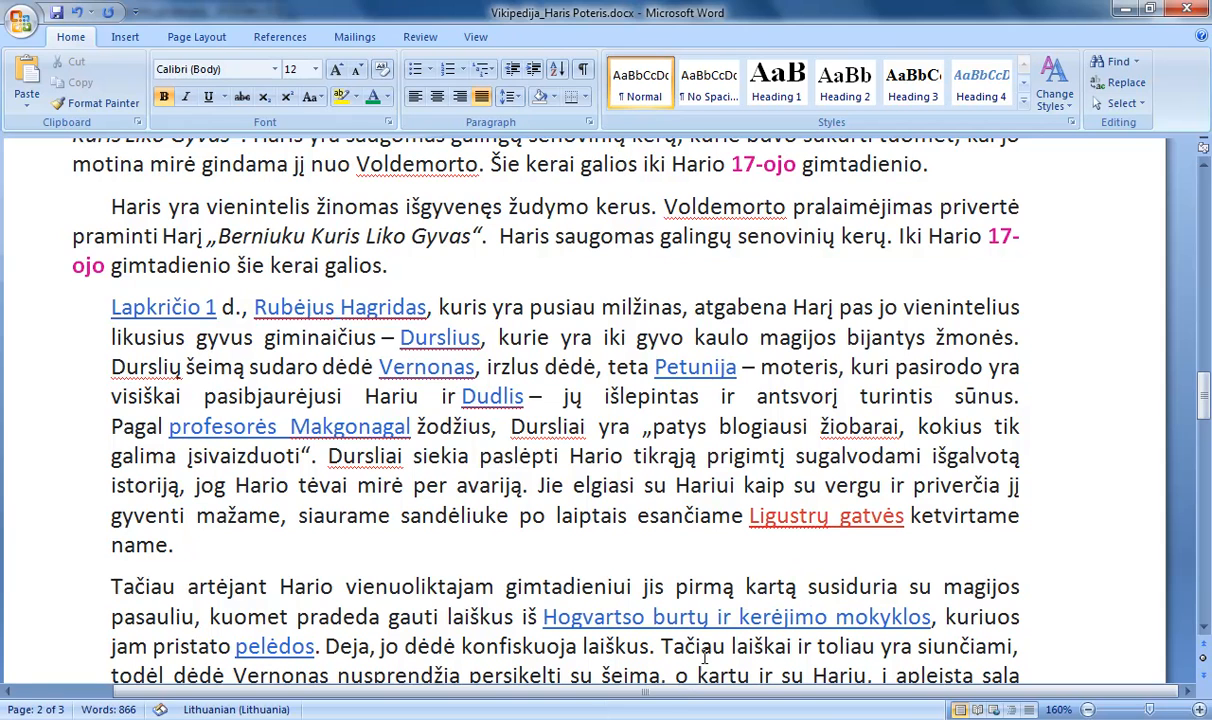
Switch to ACDSee to view the picture of the non-breaking hyphen key combination, and return to the Word document.
{"action": "left_click", "coordinate": [672, 719]}
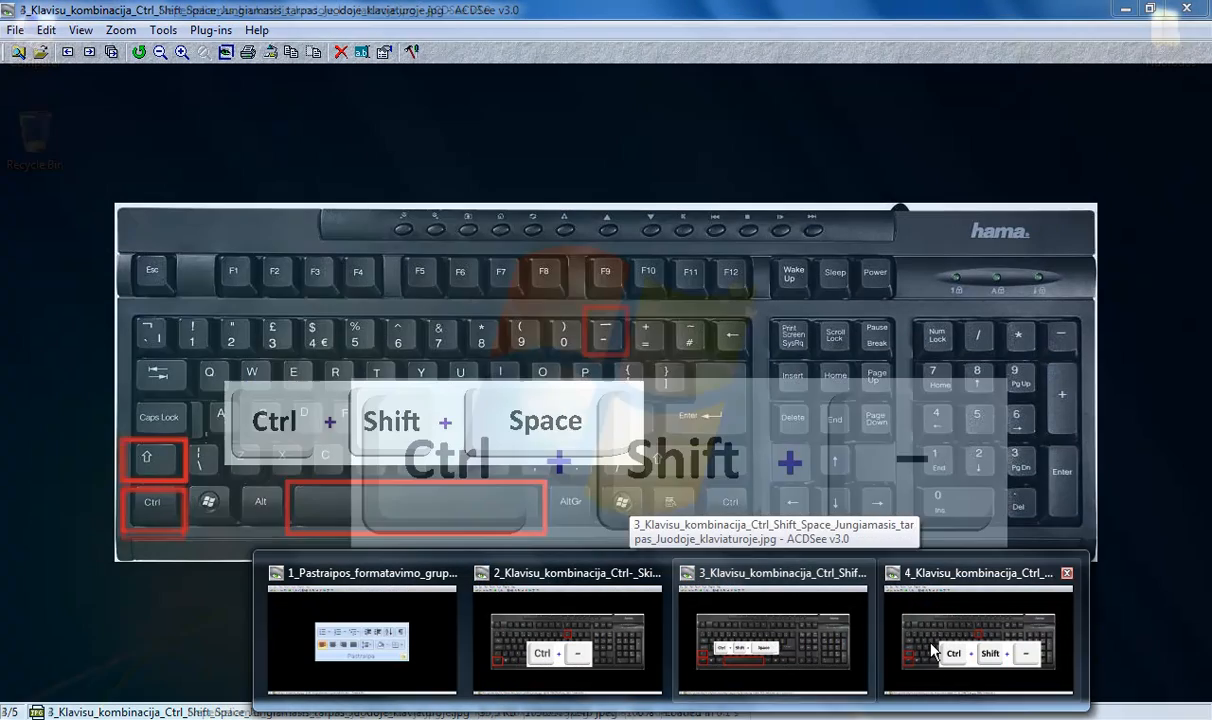
{"action": "left_click", "coordinate": [945, 645]}
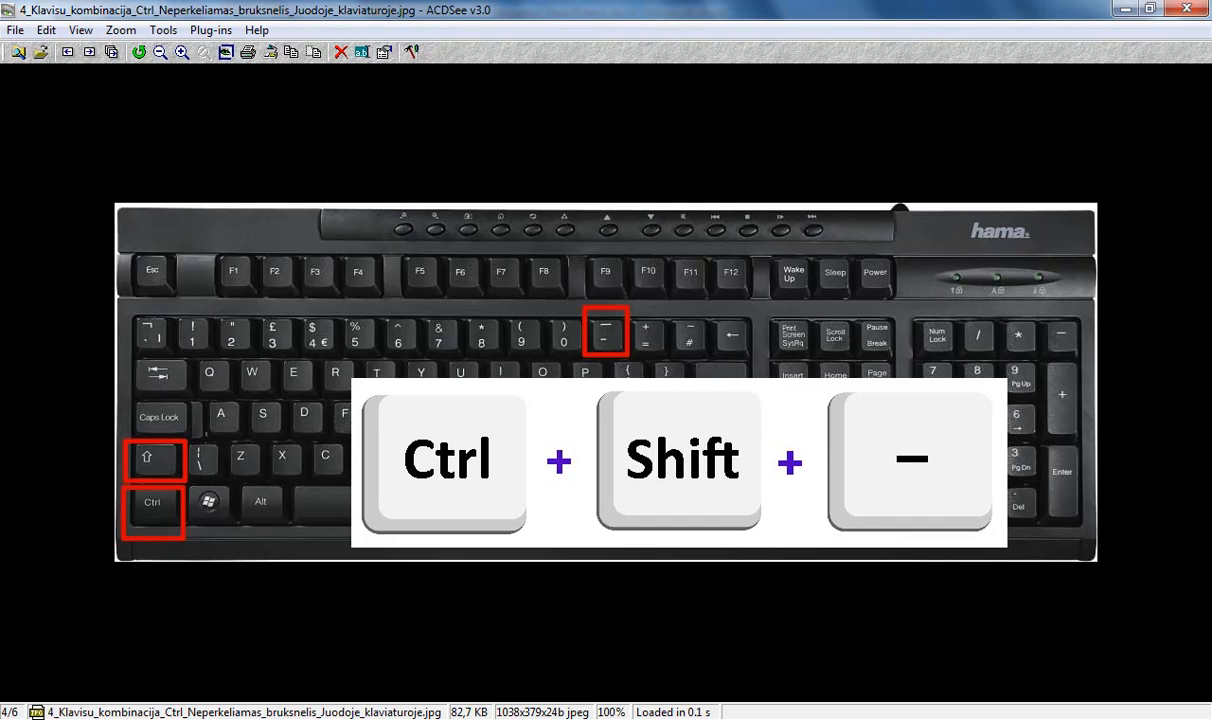
{"action": "key", "text": "alt+Tab"}
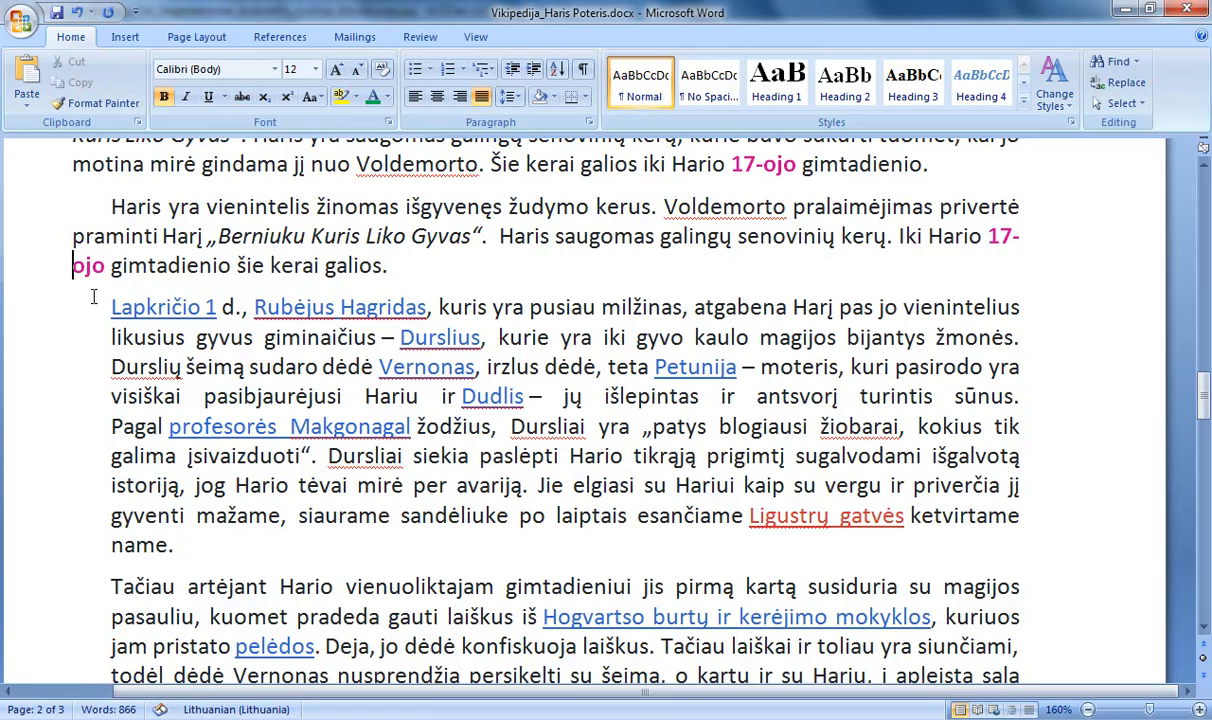
Compare the hyphens in the two pink "17-ojo" with the formatting marks shown, hide the marks, and place the cursor before the second "ojo".
{"action": "left_click", "coordinate": [584, 70]}
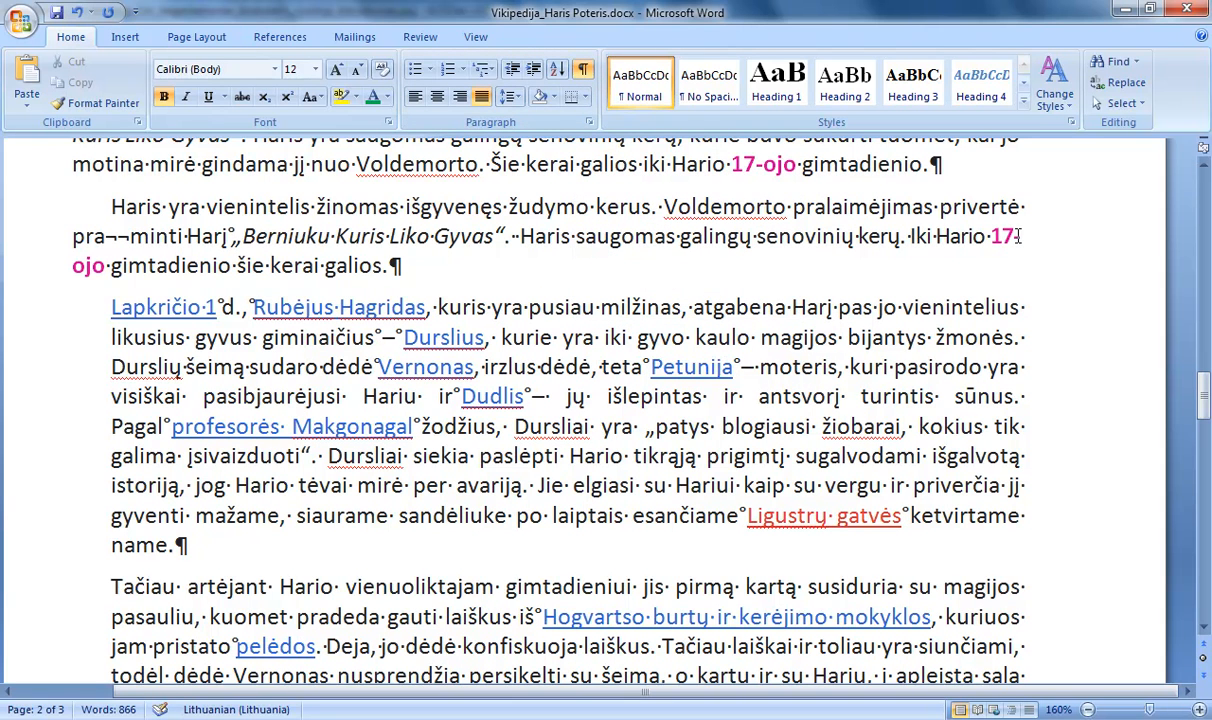
{"action": "left_click_drag", "start_coordinate": [764, 165], "coordinate": [756, 165]}
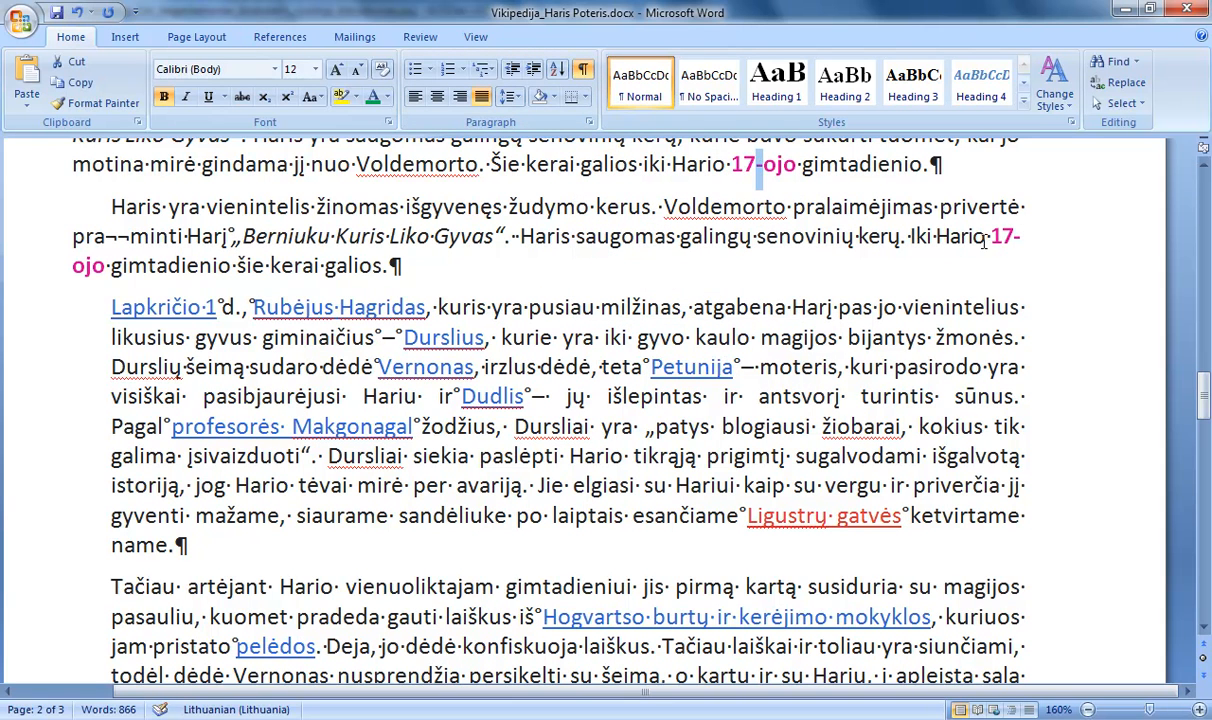
{"action": "left_click_drag", "start_coordinate": [1020, 238], "coordinate": [1014, 238]}
{"action": "left_click", "coordinate": [990, 263]}
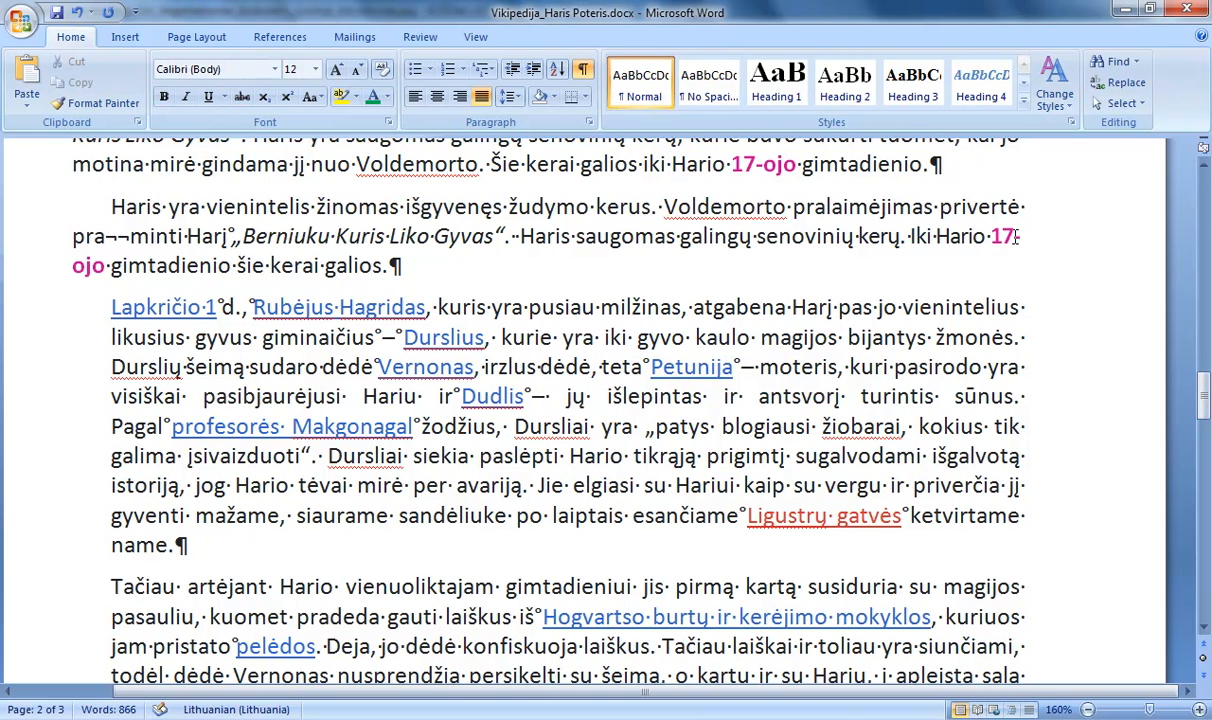
{"action": "left_click", "coordinate": [583, 68]}
{"action": "left_click", "coordinate": [74, 258]}
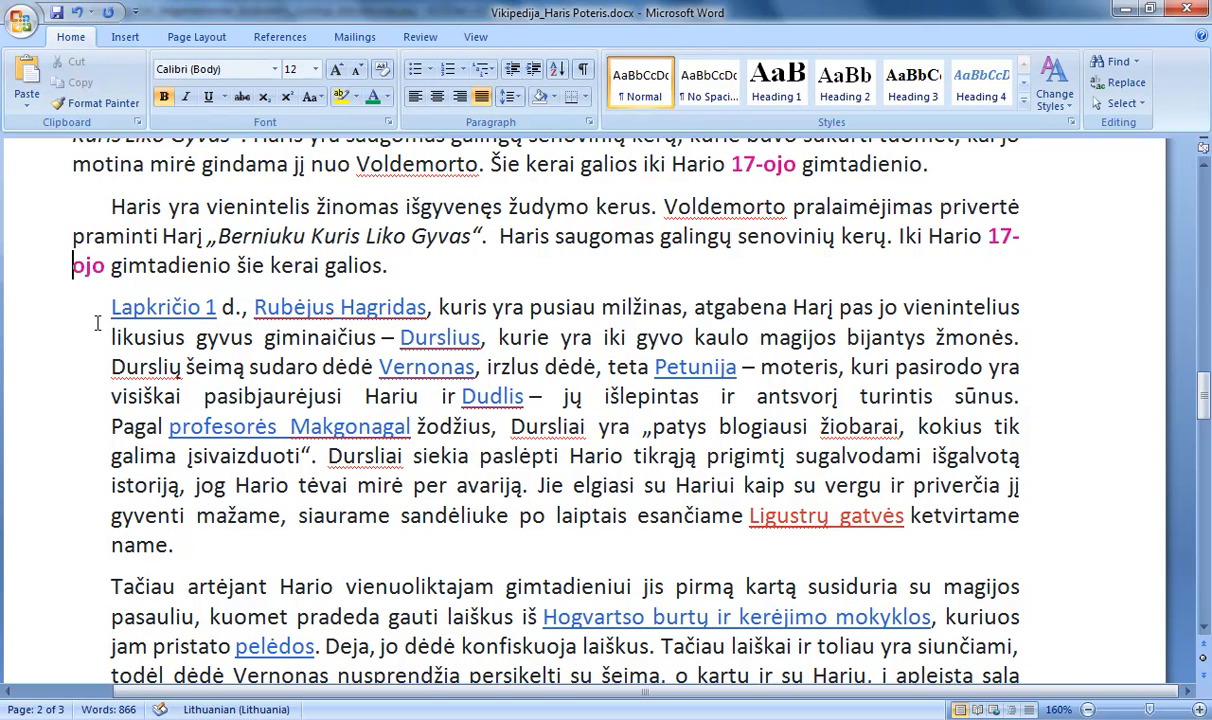
Replace the regular hyphen in the second pink "17-ojo" with a non-breaking hyphen.
{"action": "key", "text": "BackSpace"}
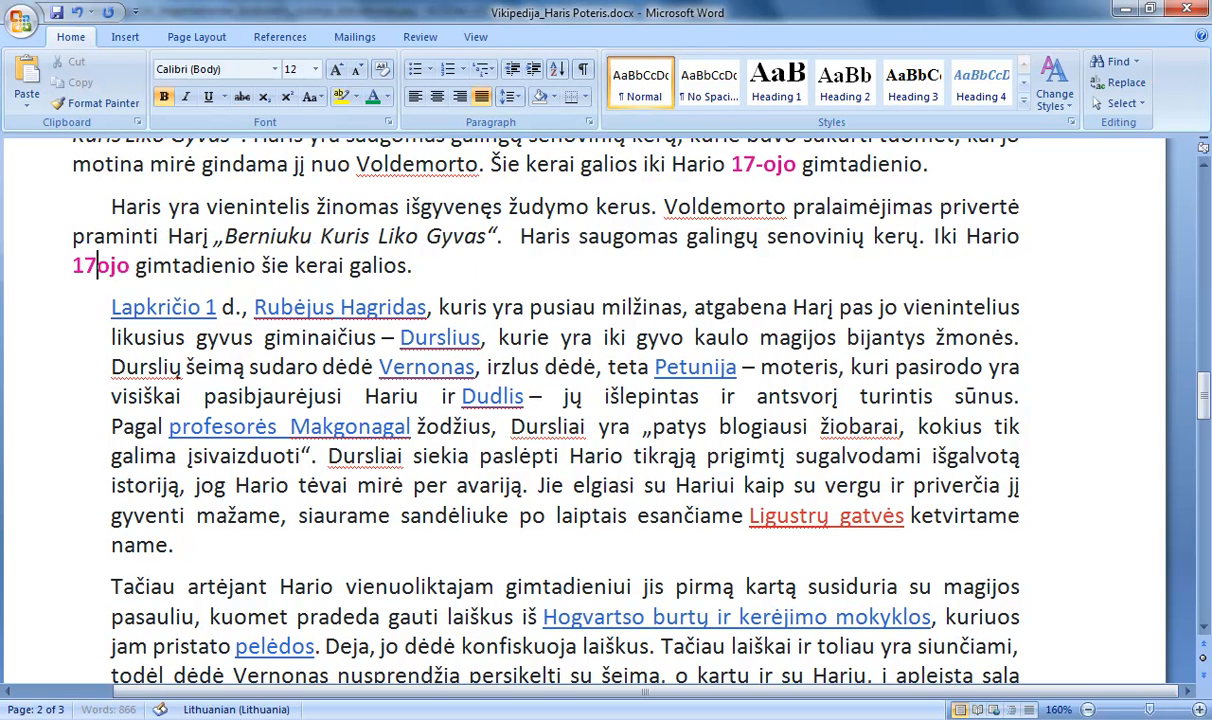
{"action": "left_click_drag", "start_coordinate": [130, 266], "coordinate": [93, 275]}
{"action": "left_click", "coordinate": [92, 267]}
{"action": "type", "text": "-"}
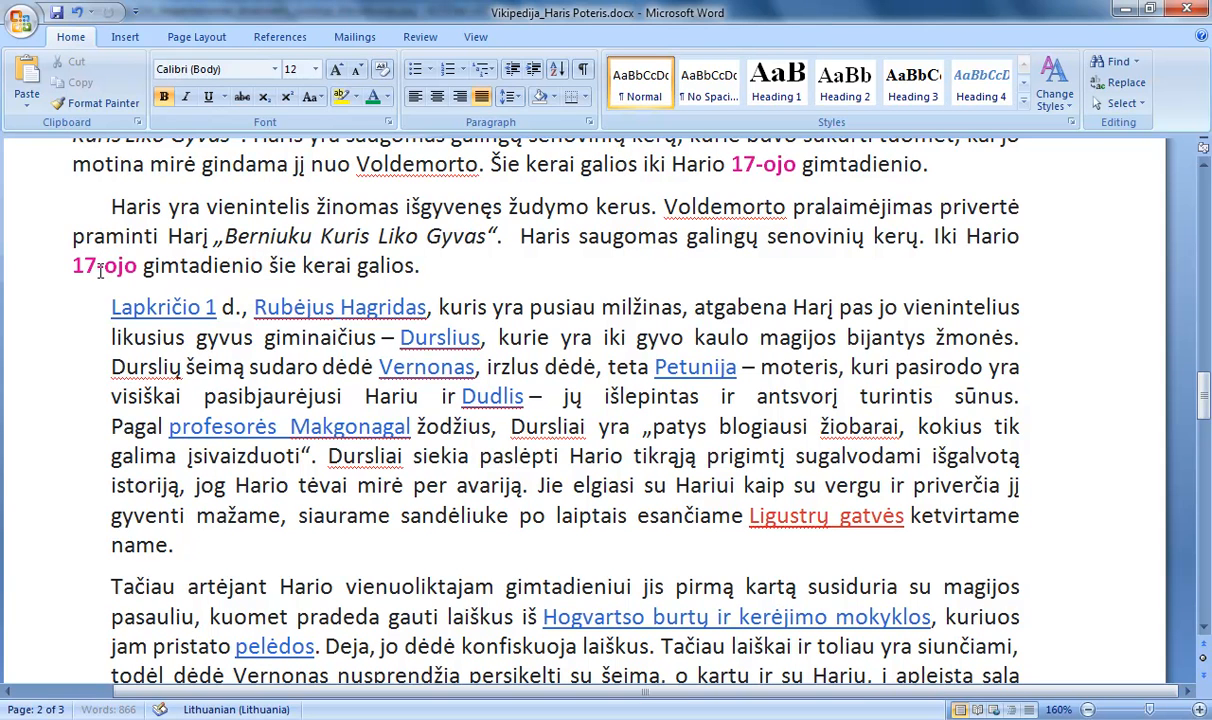
{"action": "left_click", "coordinate": [137, 263]}
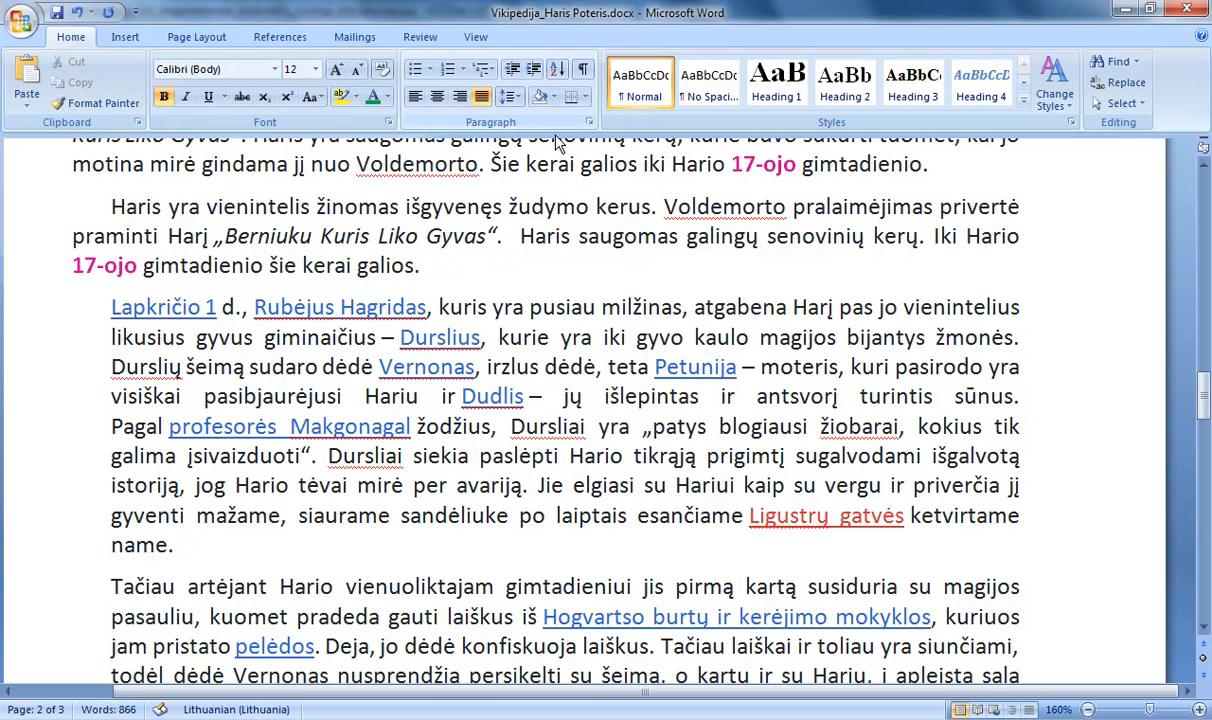
Show the formatting marks, examine the hyphen in the second pink "17-ojo", and hide the marks again.
{"action": "left_click", "coordinate": [583, 74]}
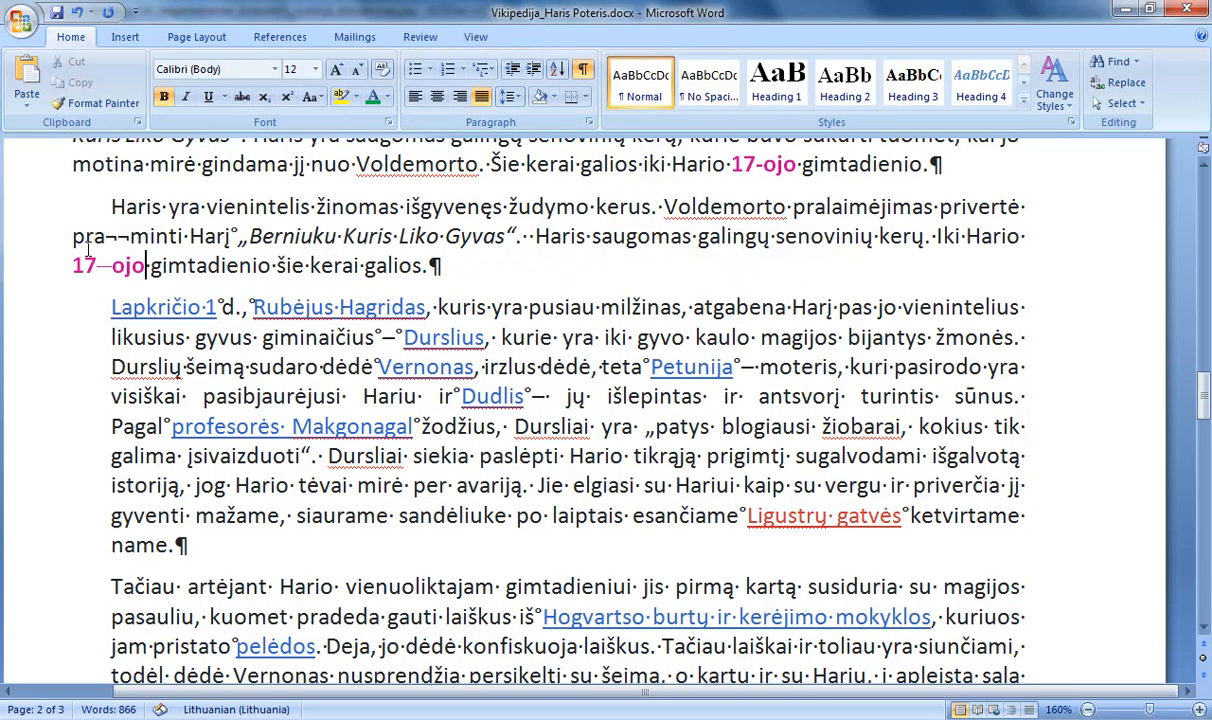
{"action": "left_click_drag", "start_coordinate": [97, 264], "coordinate": [110, 264]}
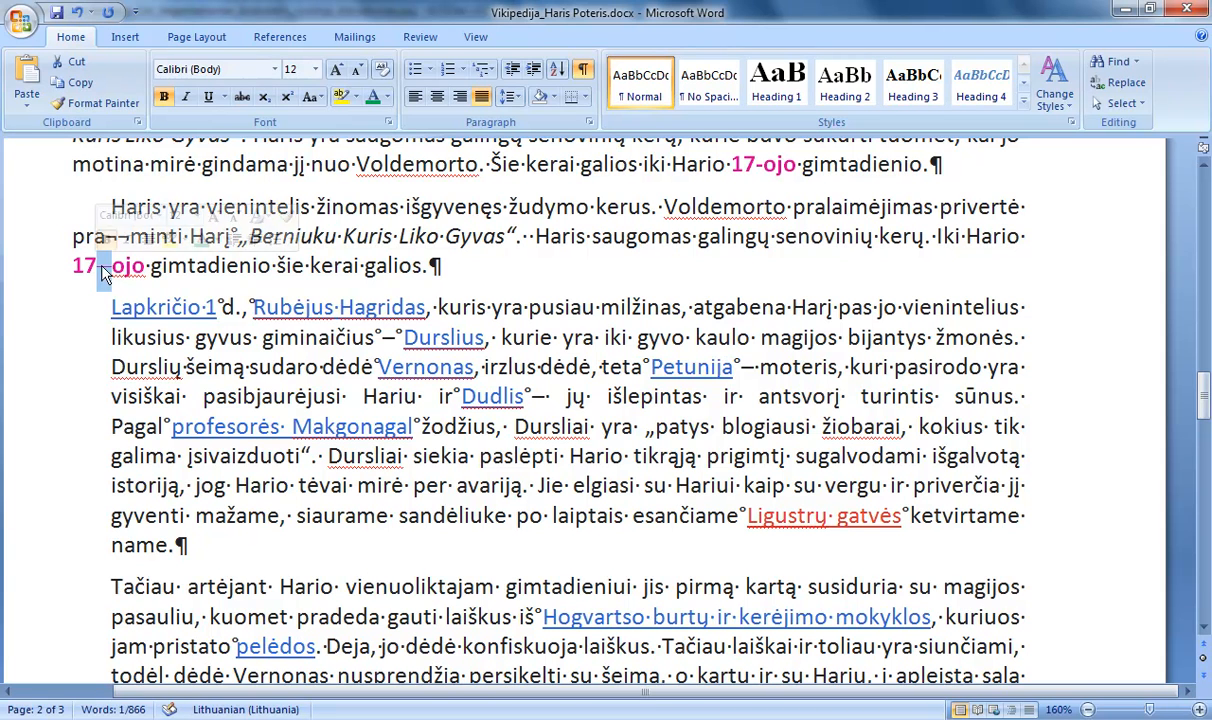
{"action": "left_click", "coordinate": [582, 69]}
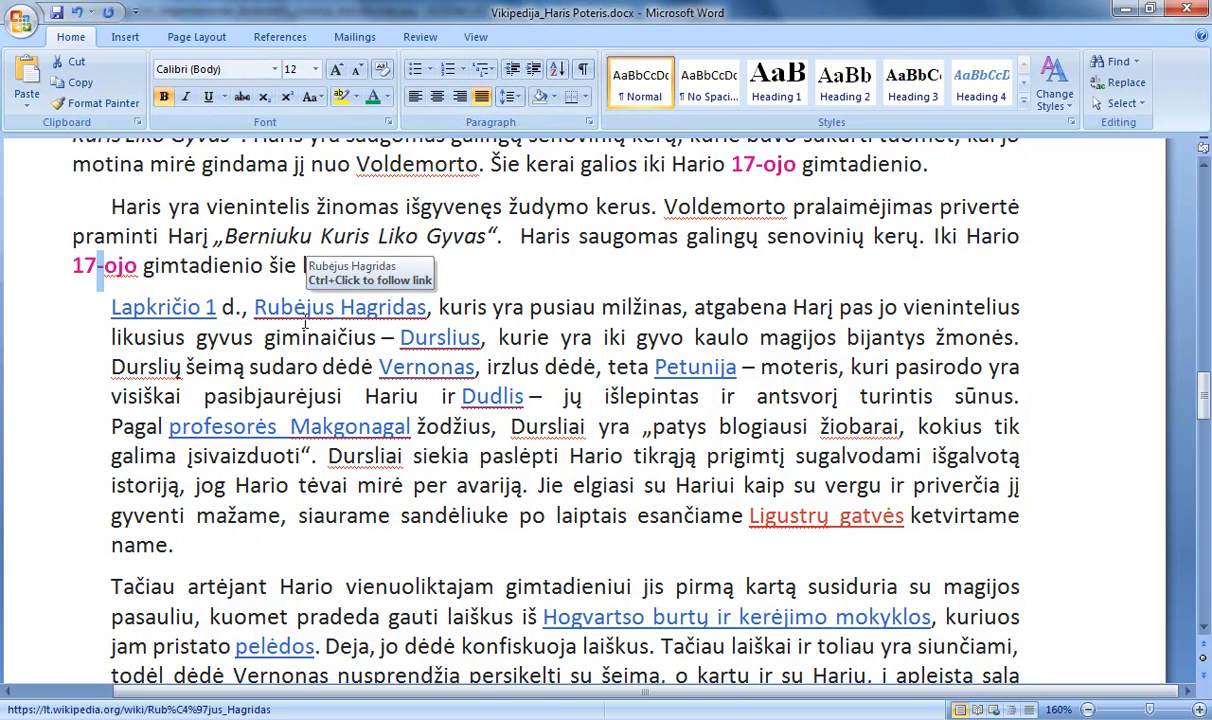
{"action": "left_click", "coordinate": [312, 270]}
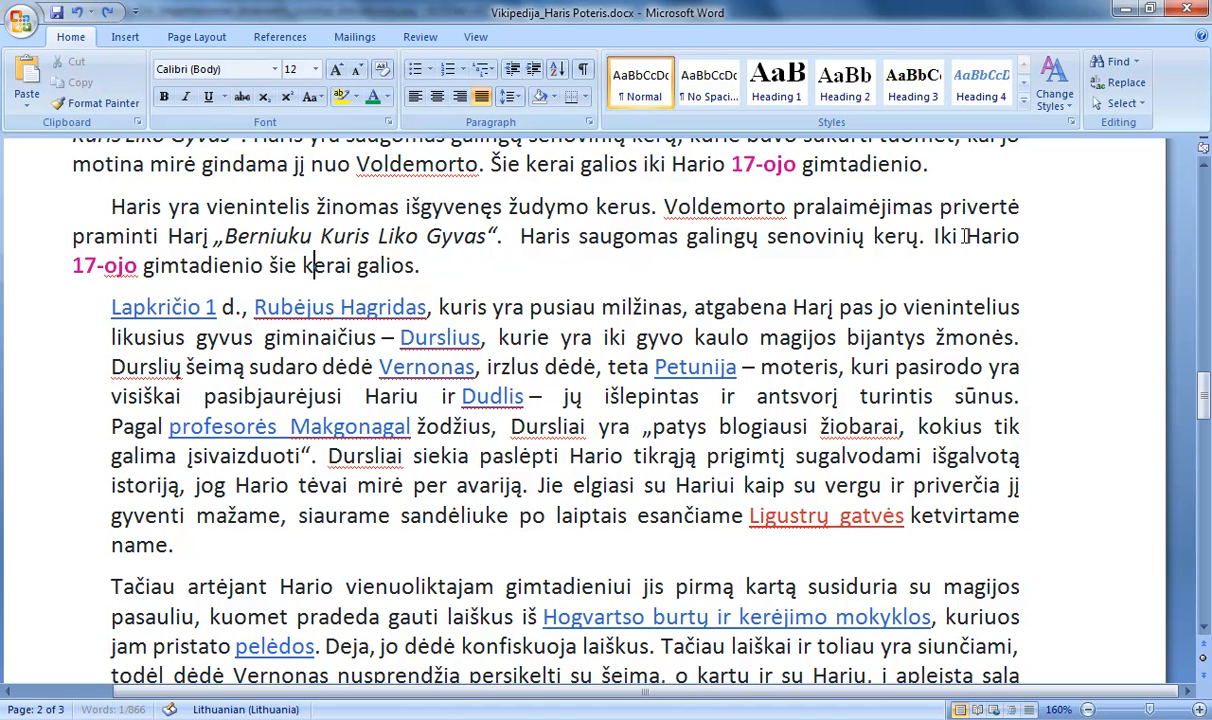
Delete the word "Iki" before "Hario" to check how "17-ojo" wraps, and undo the deletion.
{"action": "left_click_drag", "start_coordinate": [967, 236], "coordinate": [934, 236]}
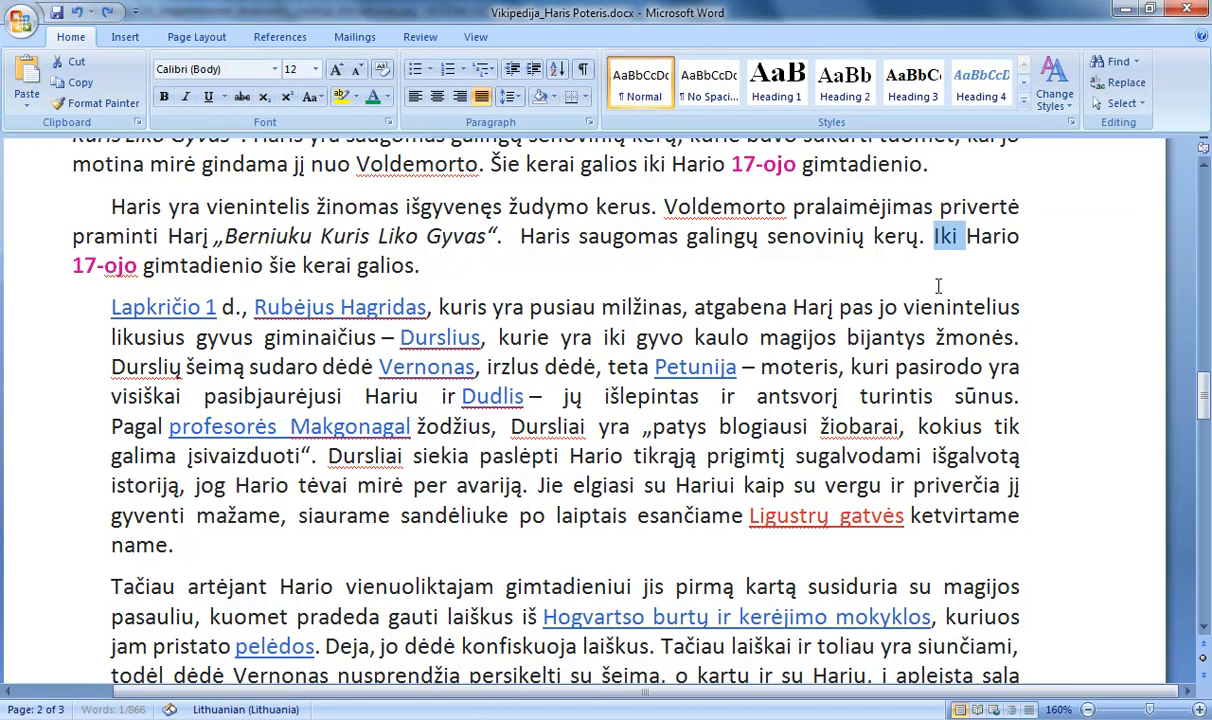
{"action": "key", "text": "Delete"}
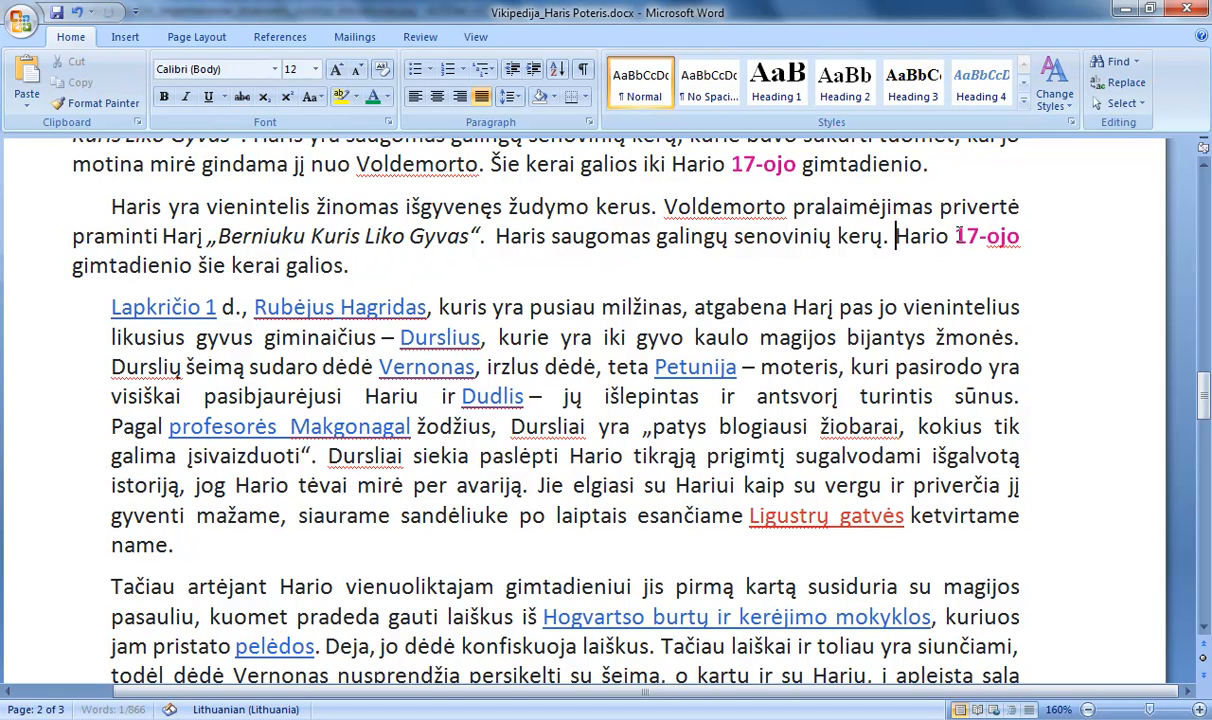
{"action": "left_click_drag", "start_coordinate": [957, 234], "coordinate": [1016, 242]}
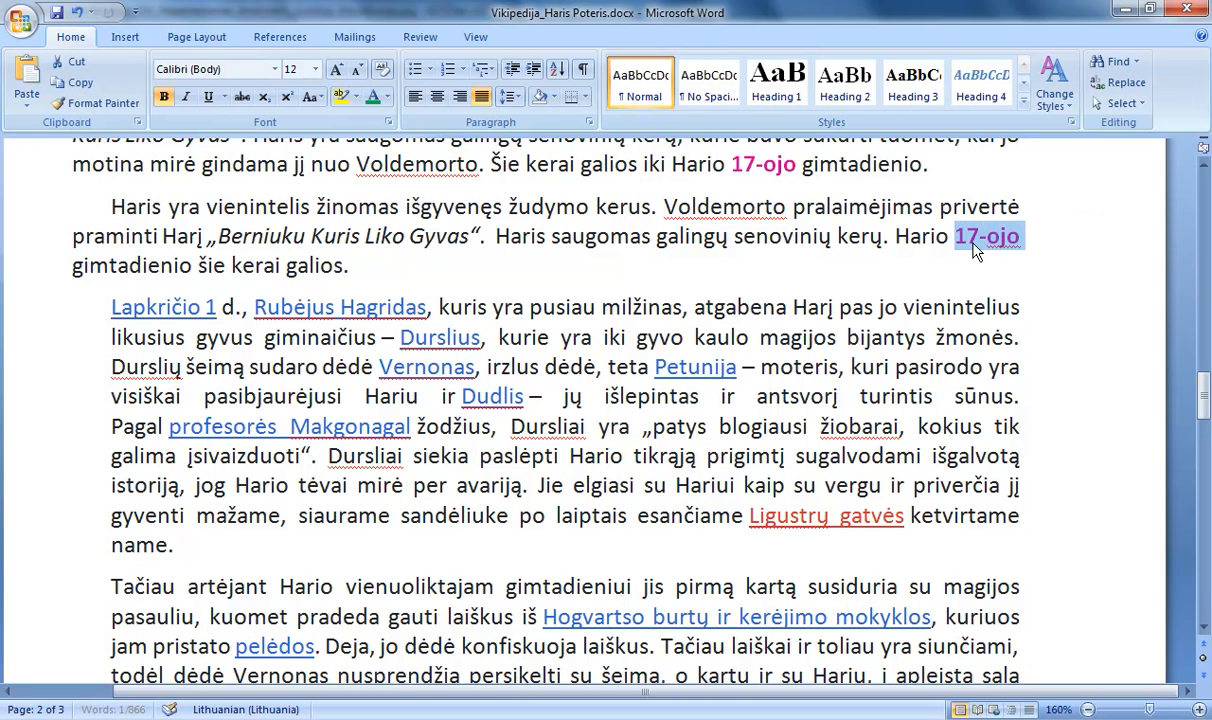
{"action": "left_click", "coordinate": [971, 242]}
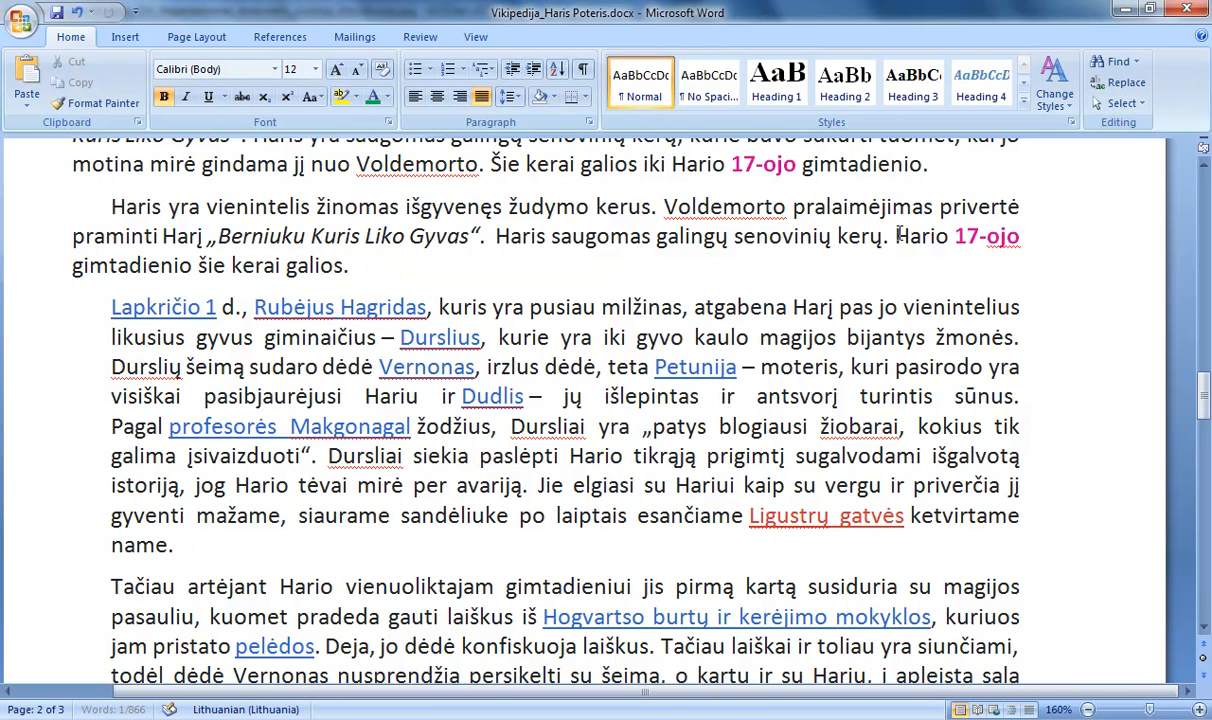
{"action": "left_click", "coordinate": [77, 14]}
{"action": "left_click", "coordinate": [931, 237]}
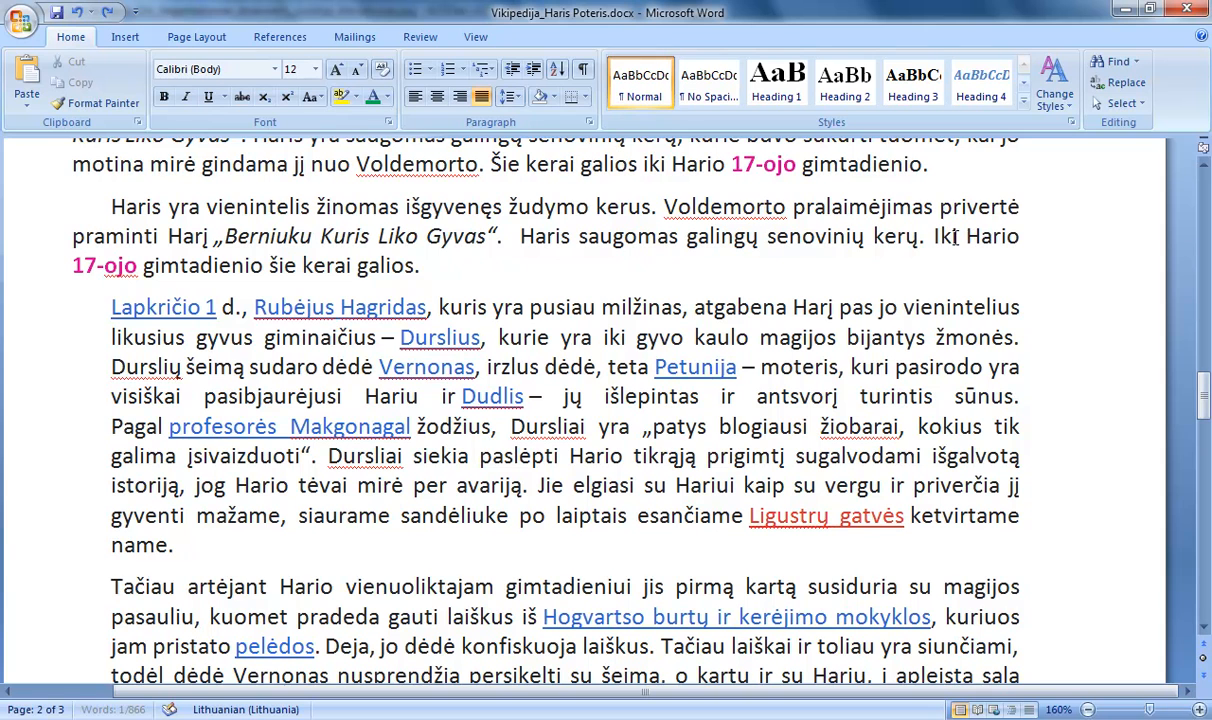
Shorten the word "Iki" before "Hario" to "I" to test the wrapping of "17-ojo".
{"action": "left_click_drag", "start_coordinate": [953, 237], "coordinate": [950, 244]}
{"action": "key", "text": "Delete"}
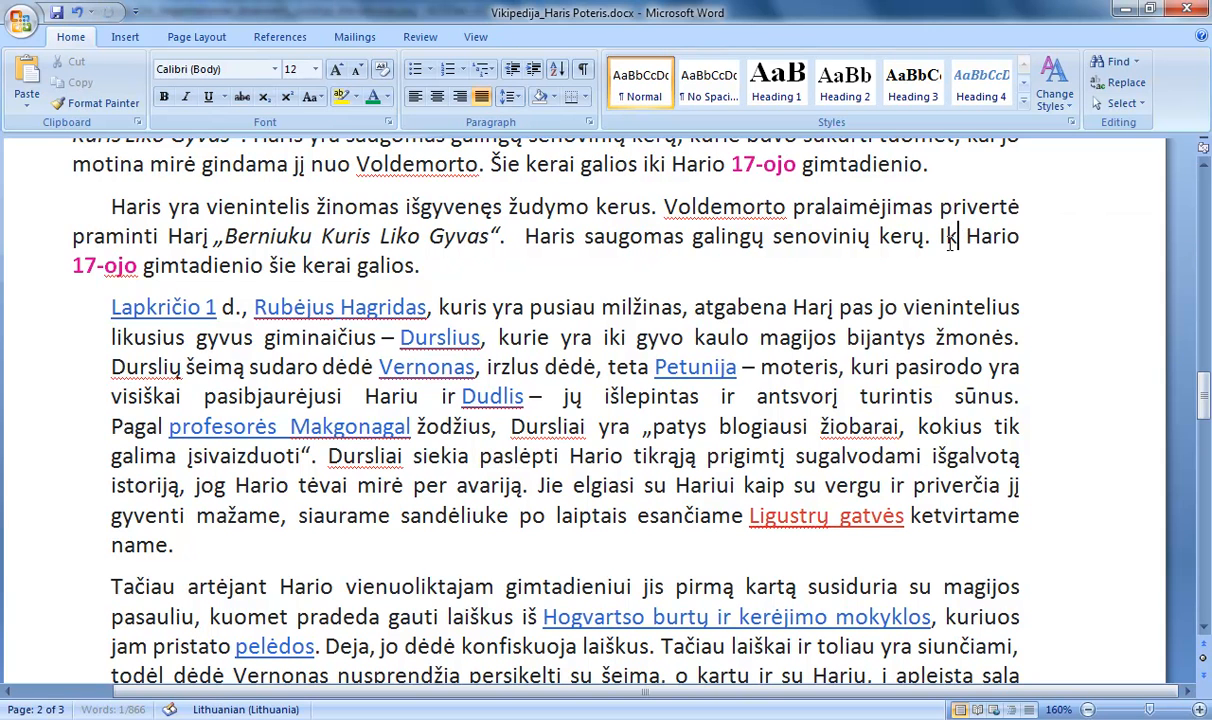
{"action": "key", "text": "BackSpace"}
{"action": "key", "text": "BackSpace"}
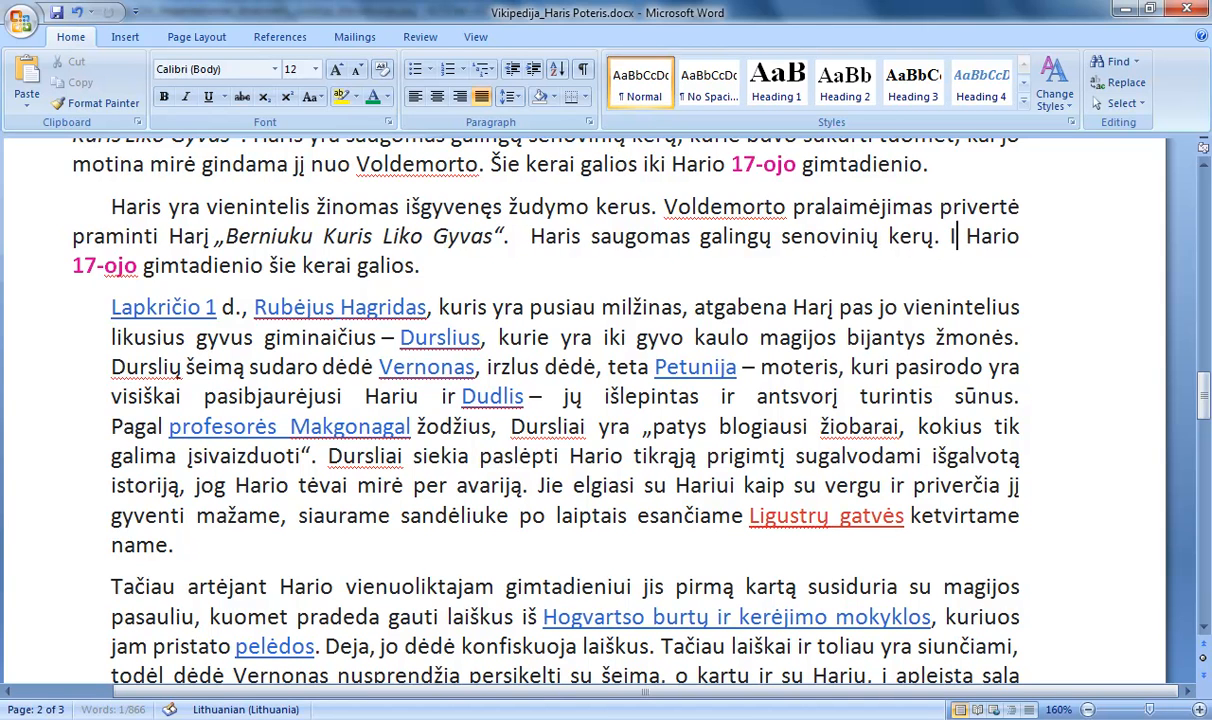
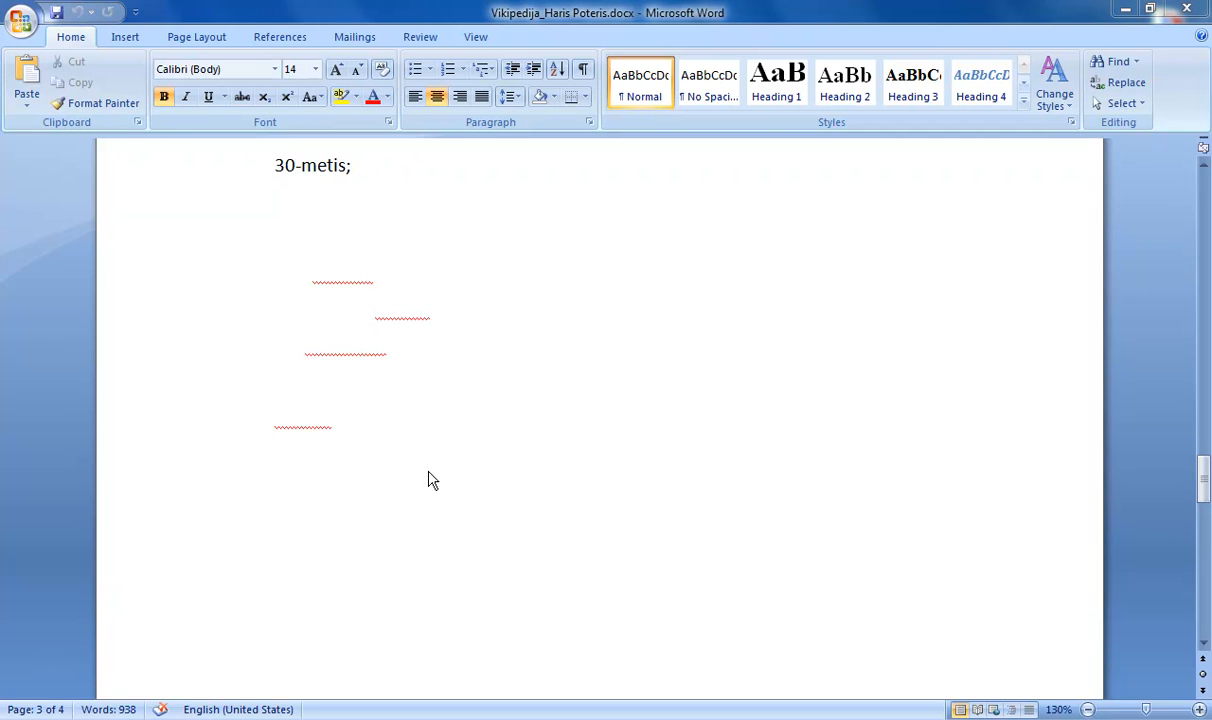
Set the font color of the hidden white lines "5-dienis;", "3-asis;" and "4-as kanalas;" to black.
{"action": "left_click", "coordinate": [396, 204]}
{"action": "left_click_drag", "start_coordinate": [396, 204], "coordinate": [225, 205]}
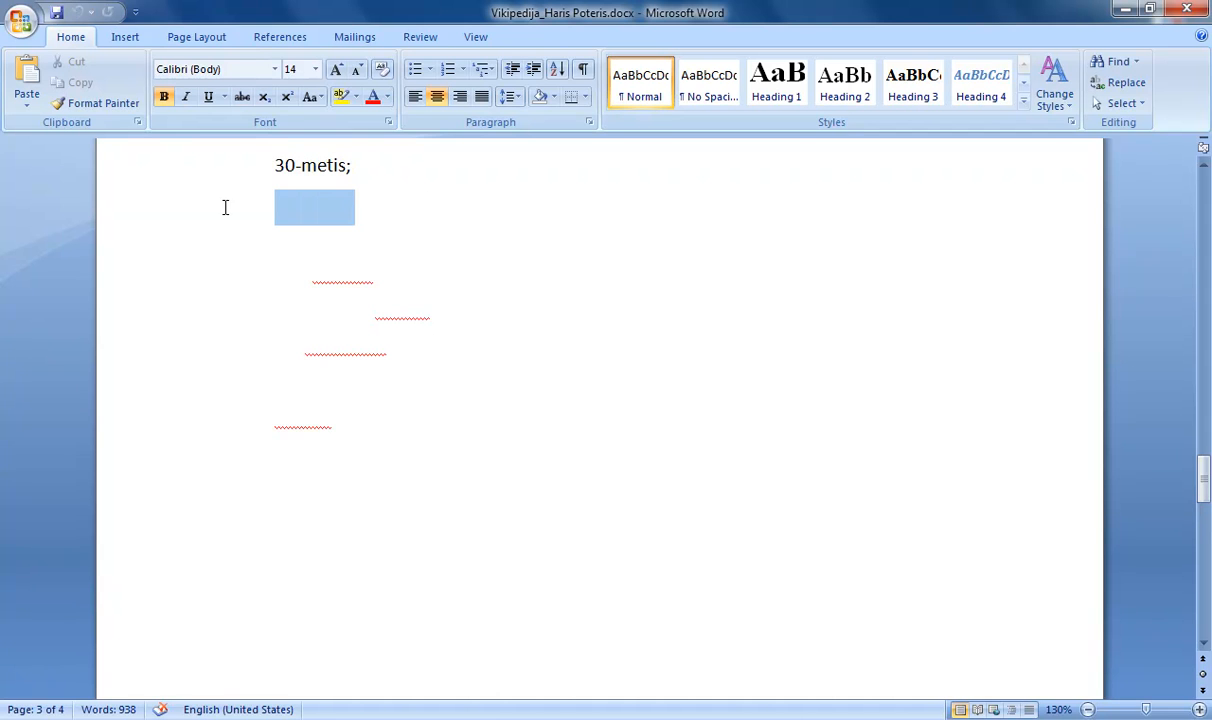
{"action": "left_click", "coordinate": [387, 97]}
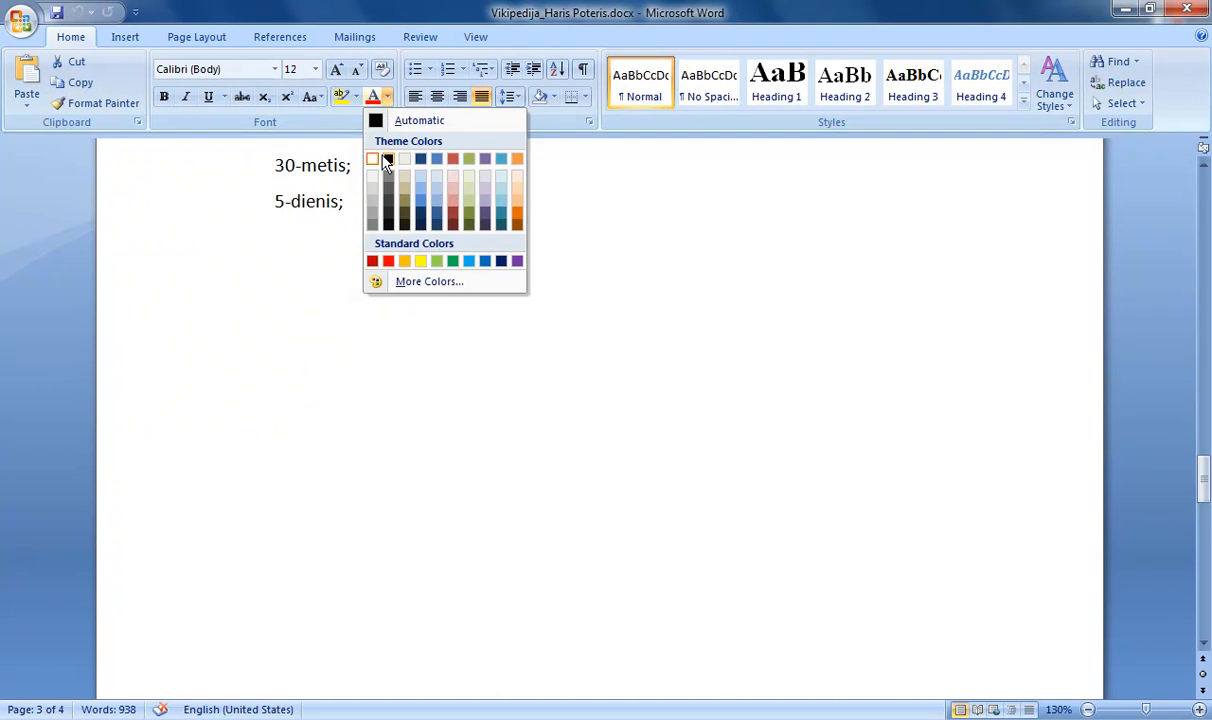
{"action": "left_click", "coordinate": [383, 157]}
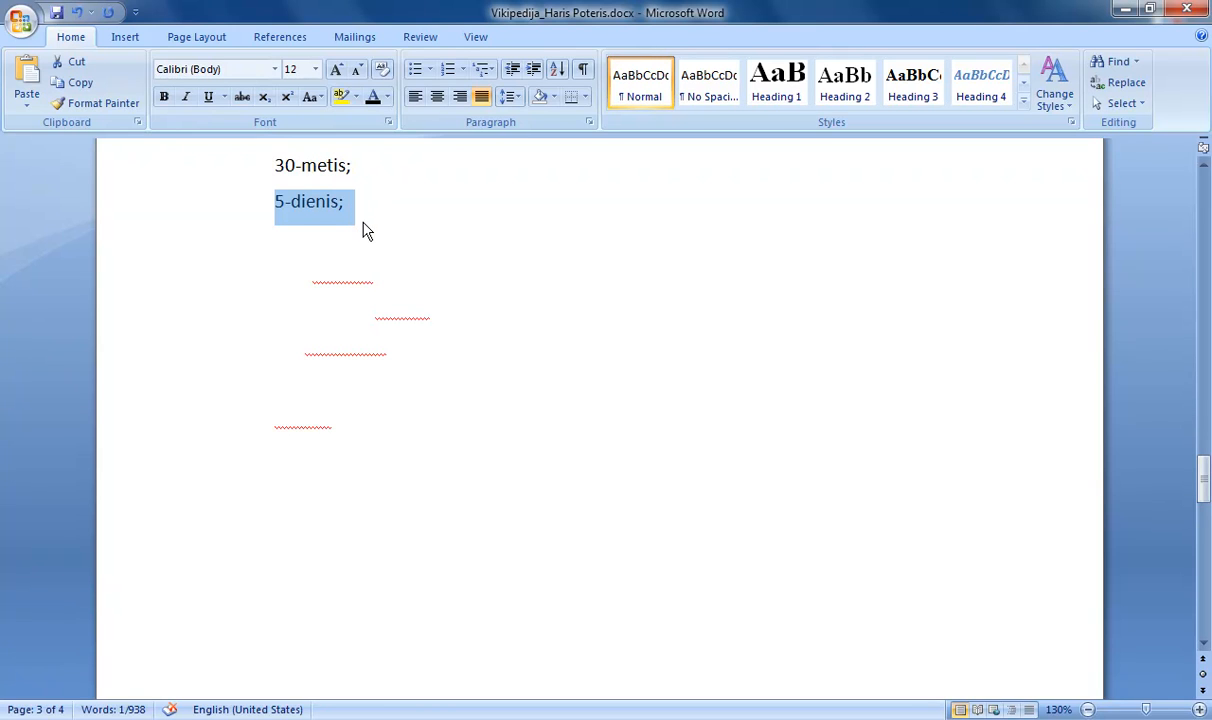
{"action": "left_click_drag", "start_coordinate": [365, 233], "coordinate": [260, 227]}
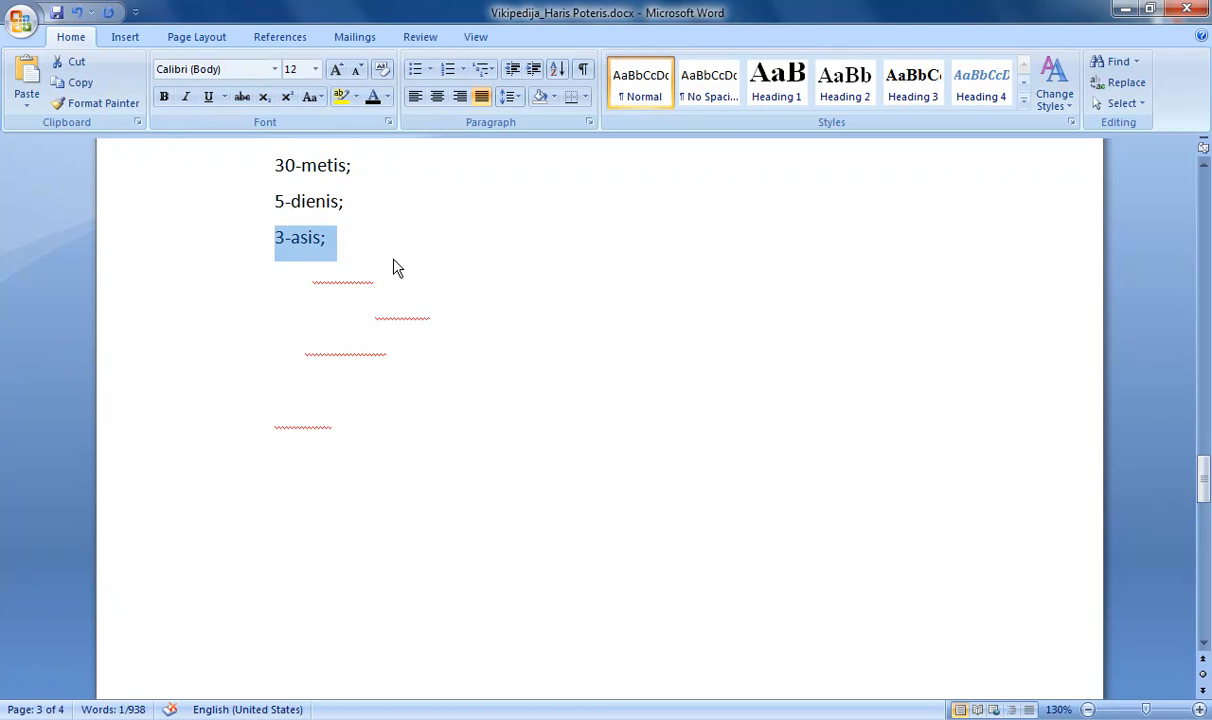
{"action": "left_click_drag", "start_coordinate": [392, 271], "coordinate": [275, 272]}
{"action": "left_click", "coordinate": [375, 98]}
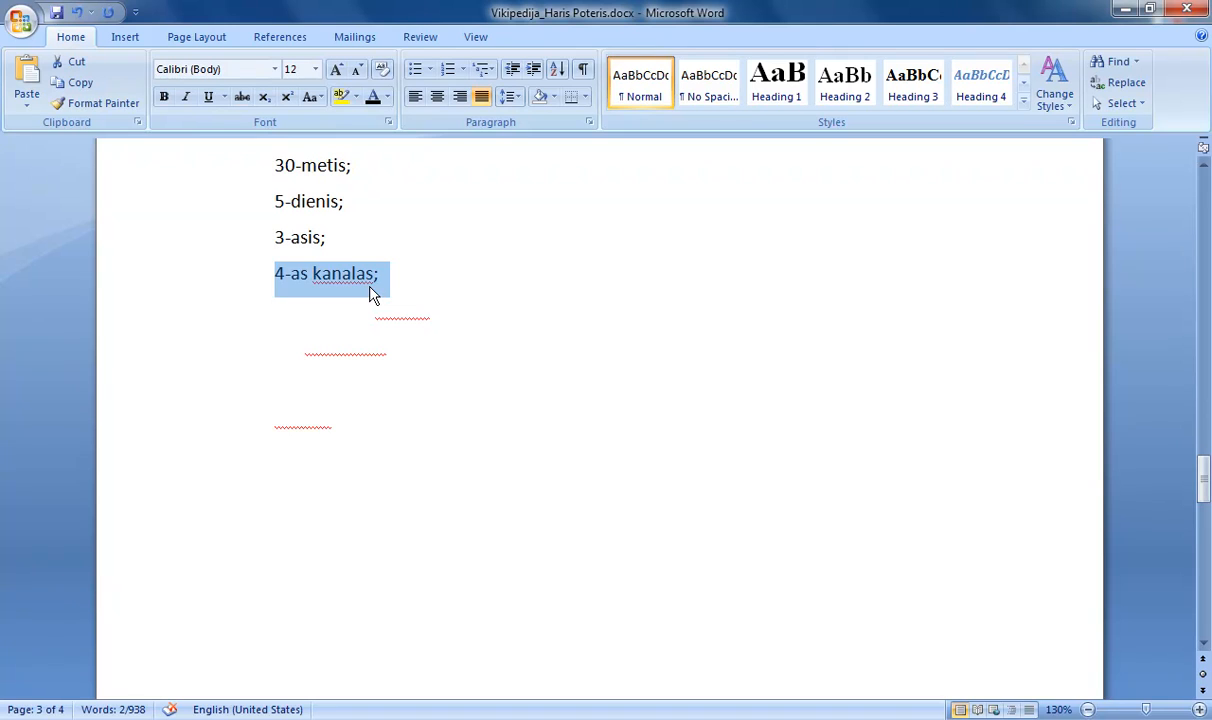
Color the remaining hidden lines "2023-aisiais metais;", "1-a kategorija;", "2025-12-07;" and the street address black.
{"action": "left_click_drag", "start_coordinate": [446, 303], "coordinate": [247, 307]}
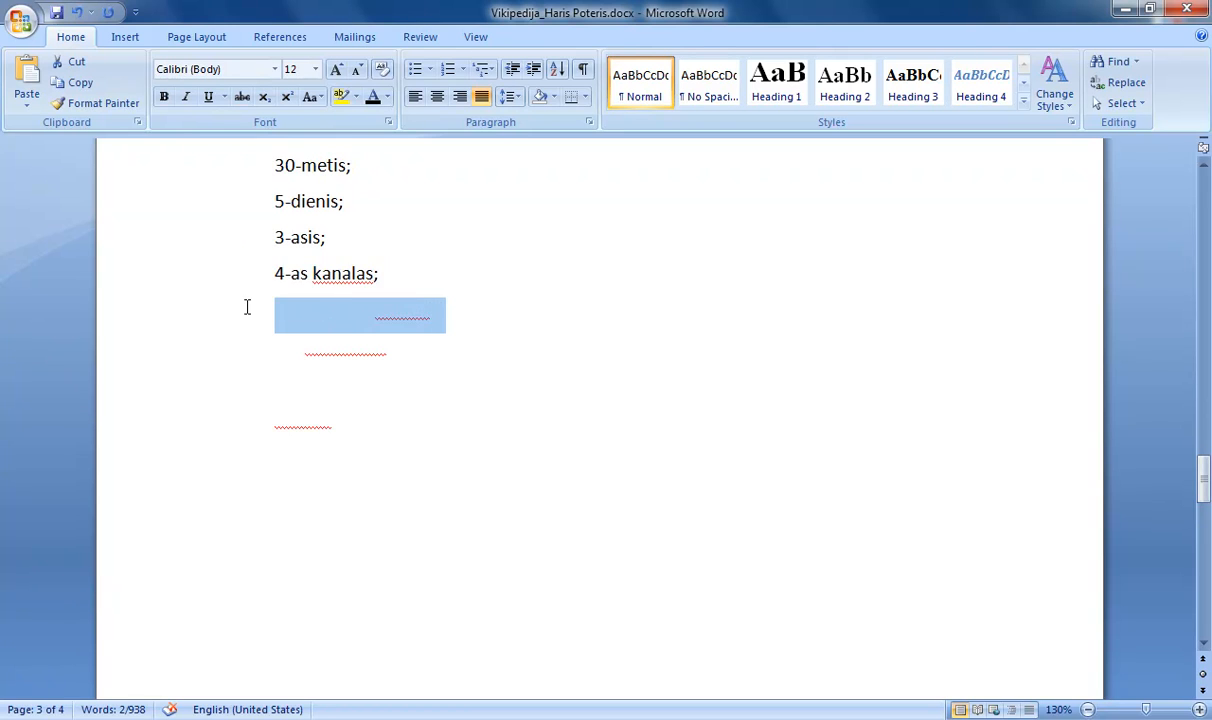
{"action": "left_click", "coordinate": [375, 98]}
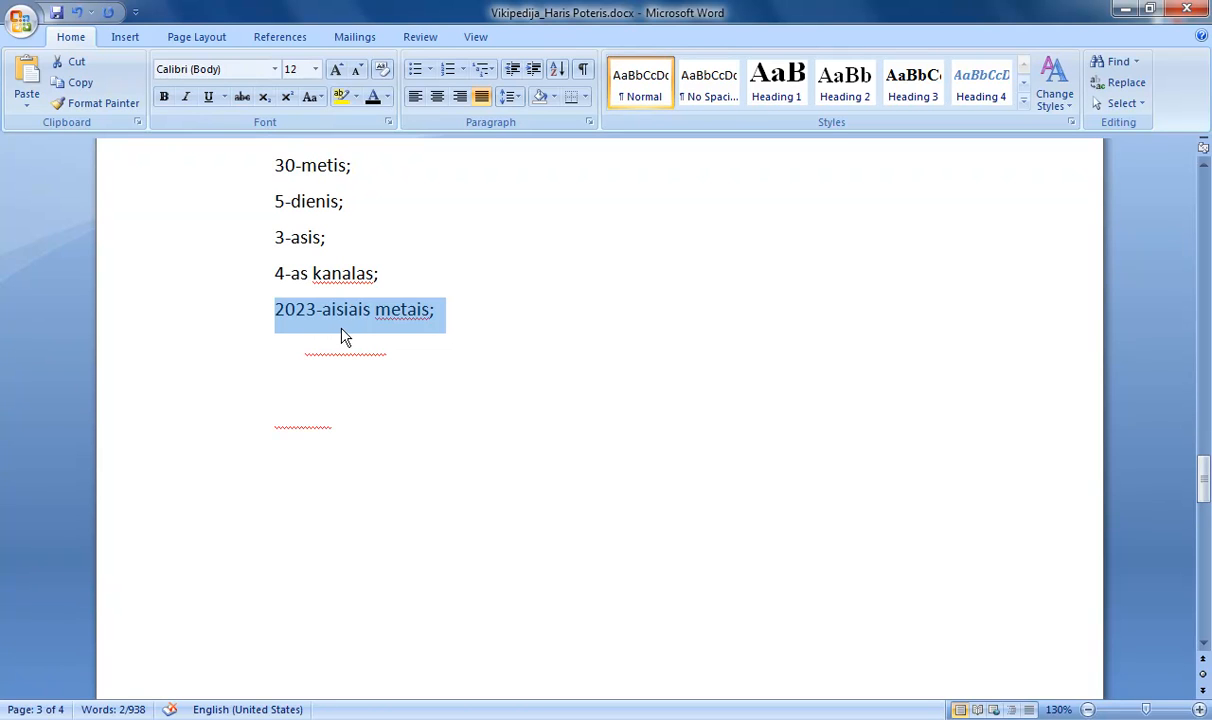
{"action": "left_click_drag", "start_coordinate": [394, 347], "coordinate": [237, 347]}
{"action": "left_click", "coordinate": [374, 92]}
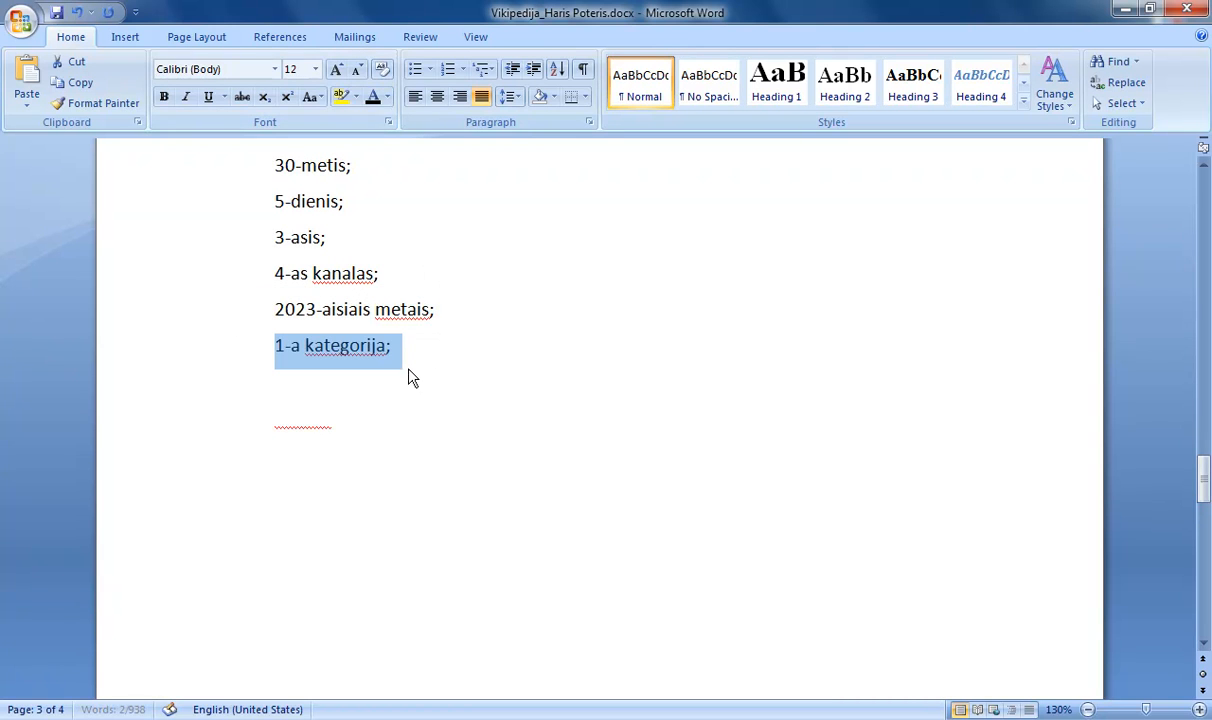
{"action": "mouse_move", "coordinate": [409, 373]}
{"action": "left_mouse_down"}
{"action": "mouse_move", "coordinate": [327, 360]}
{"action": "mouse_move", "coordinate": [316, 392]}
{"action": "mouse_move", "coordinate": [273, 405]}
{"action": "mouse_move", "coordinate": [408, 387]}
{"action": "left_mouse_up"}
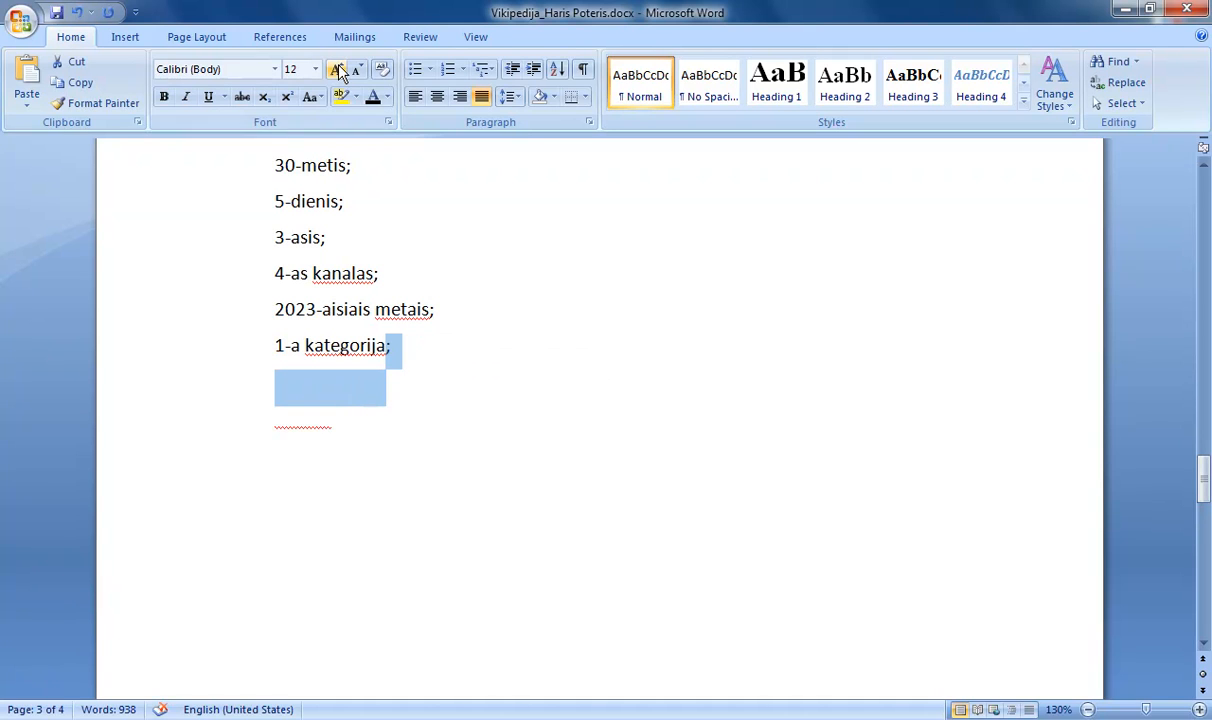
{"action": "left_click", "coordinate": [373, 97]}
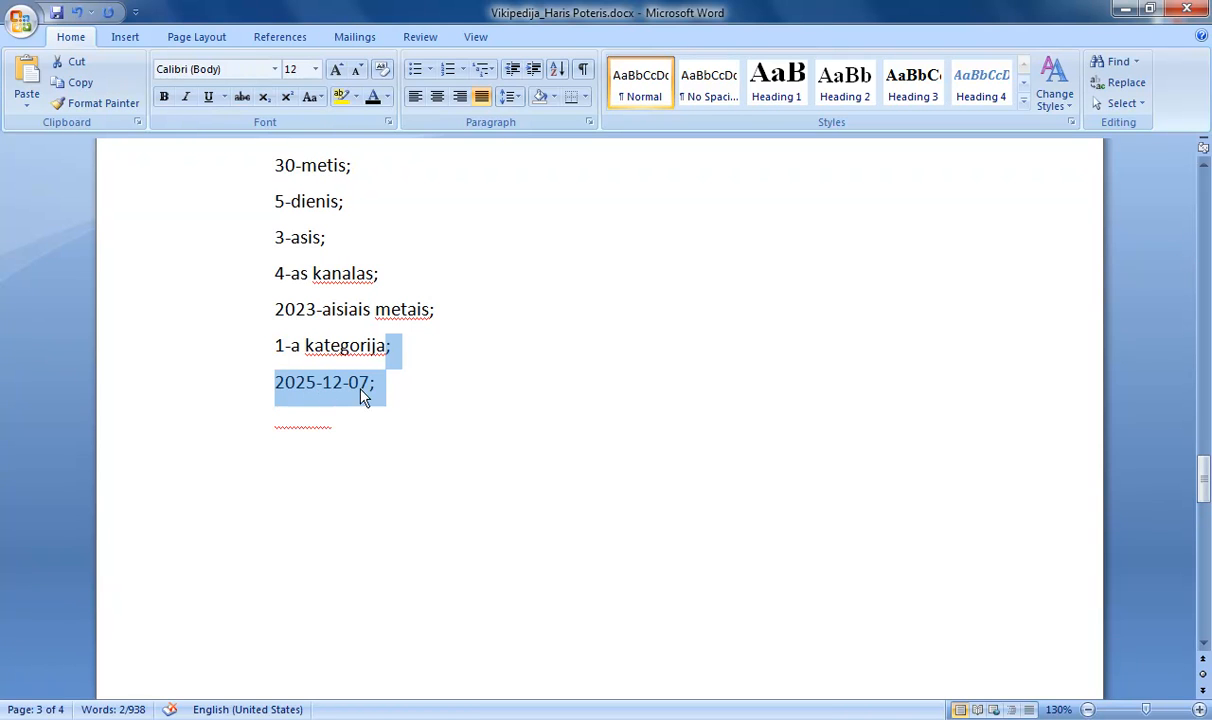
{"action": "left_click", "coordinate": [388, 385]}
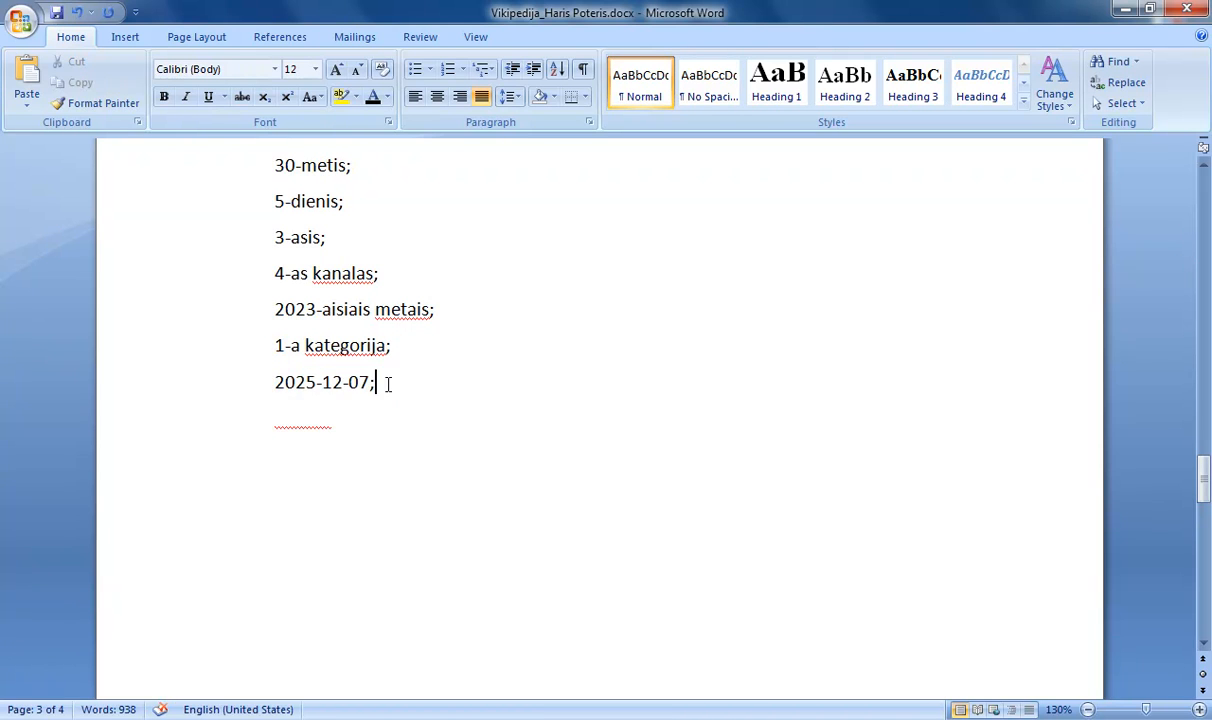
{"action": "left_click_drag", "start_coordinate": [395, 412], "coordinate": [289, 412]}
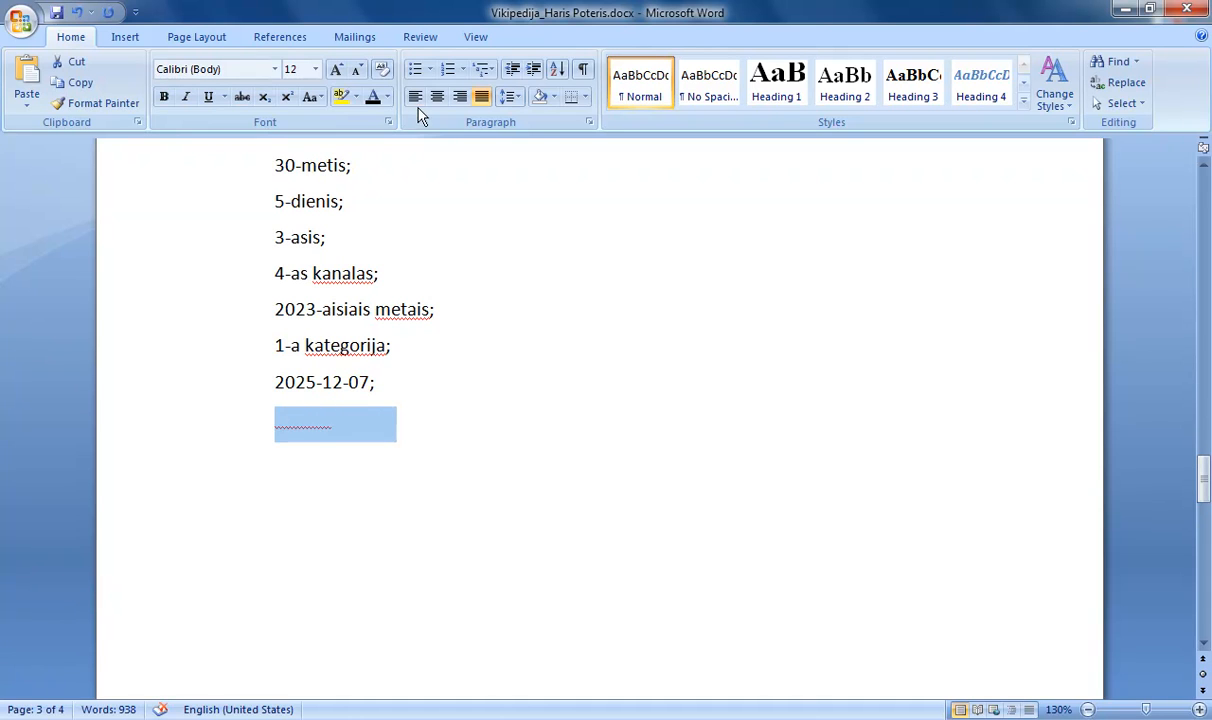
{"action": "left_click", "coordinate": [372, 97]}
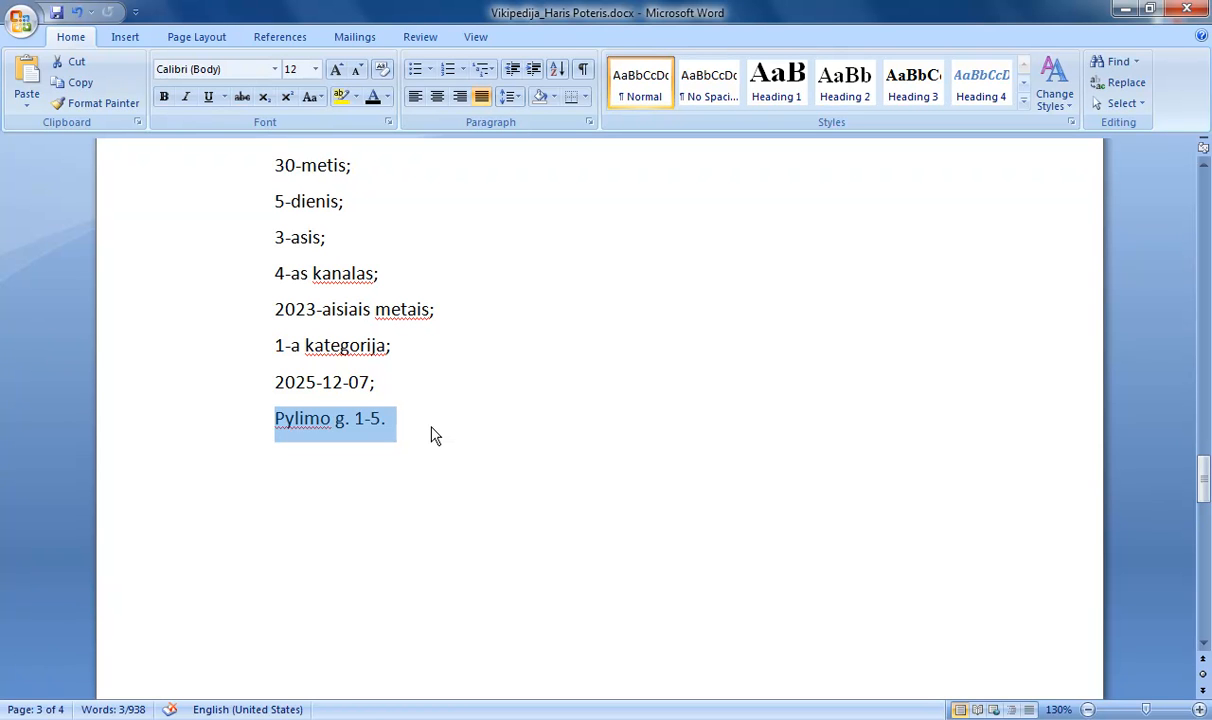
Format all the example lines on page 3, from "30-metis;" to the street address, as a bulleted list.
{"action": "left_click_drag", "start_coordinate": [1204, 480], "coordinate": [1204, 192]}
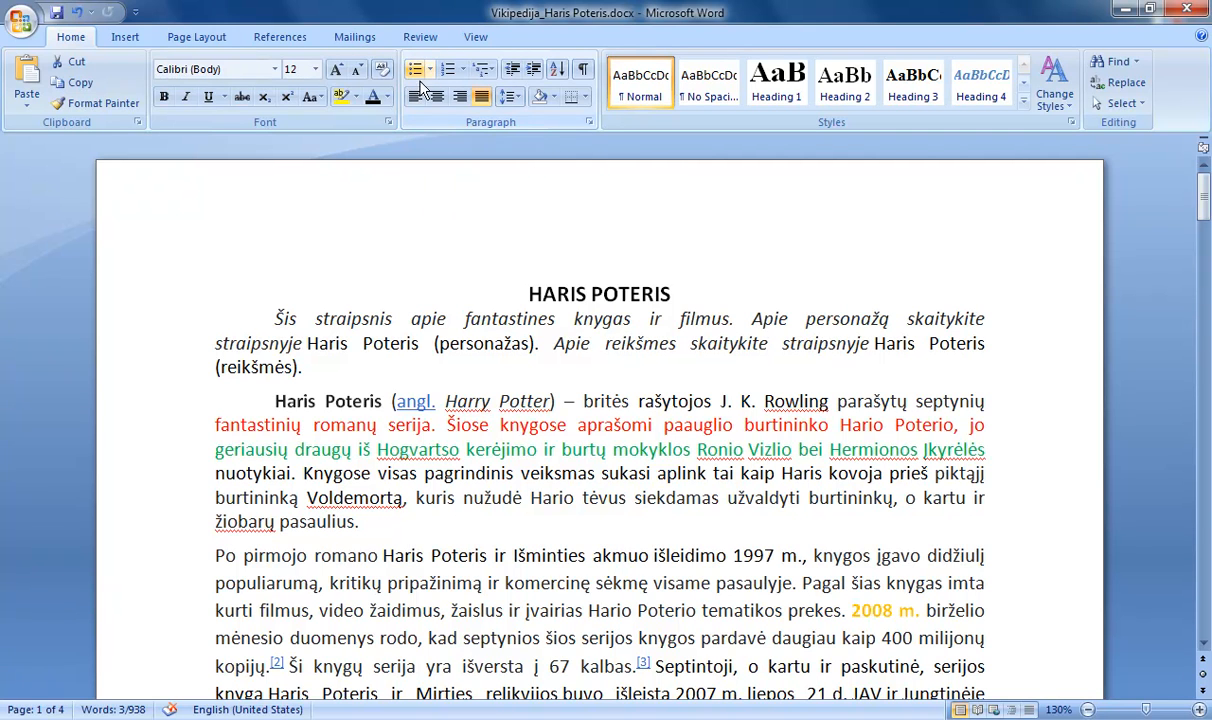
{"action": "left_click_drag", "start_coordinate": [1202, 188], "coordinate": [1198, 487]}
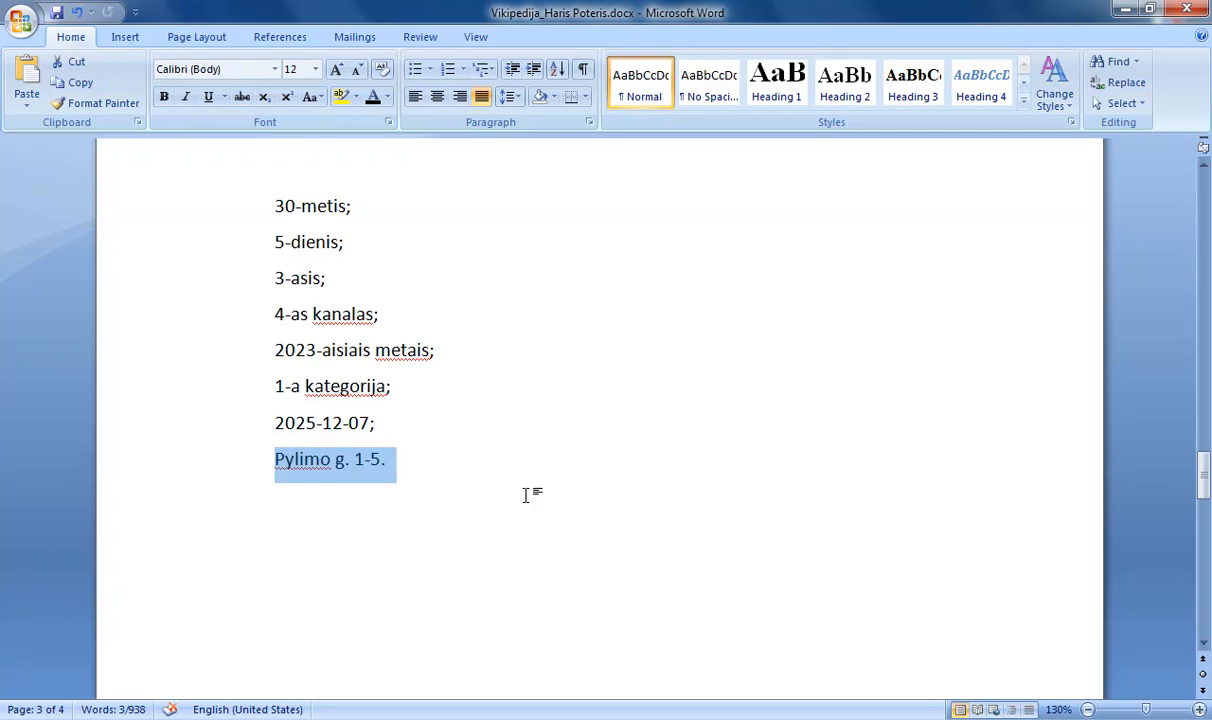
{"action": "left_click", "coordinate": [465, 460]}
{"action": "left_click_drag", "start_coordinate": [414, 459], "coordinate": [277, 215]}
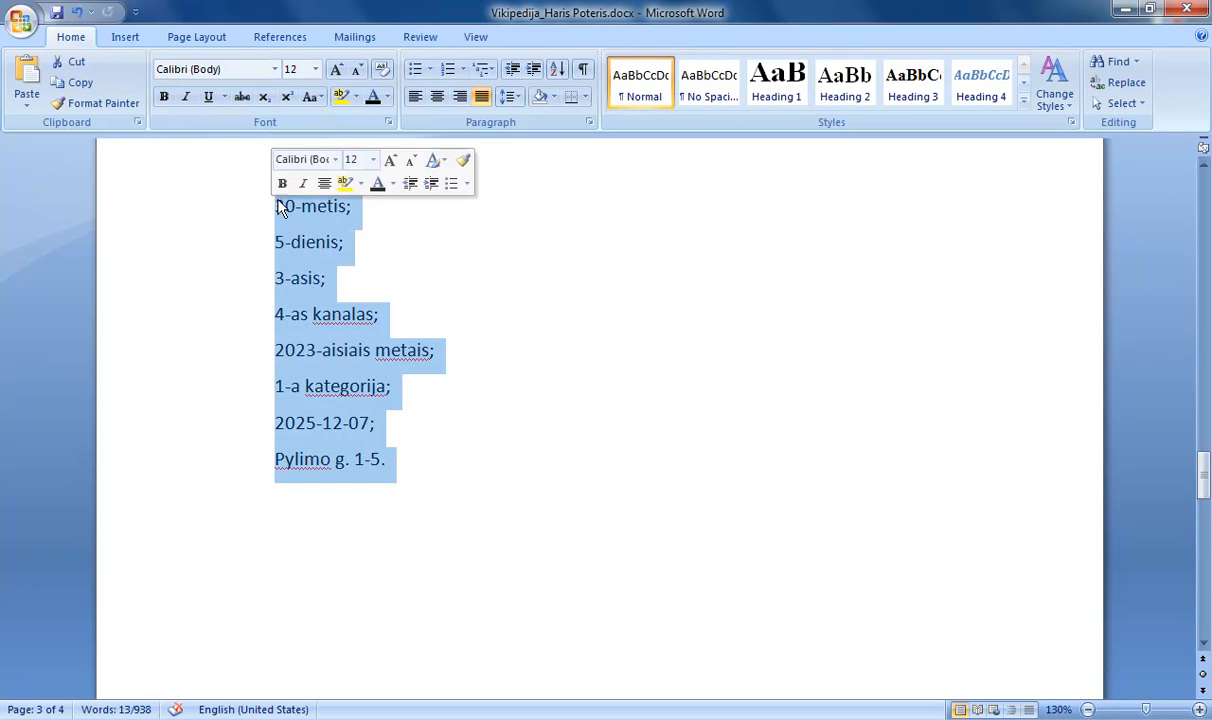
{"action": "left_click", "coordinate": [415, 72]}
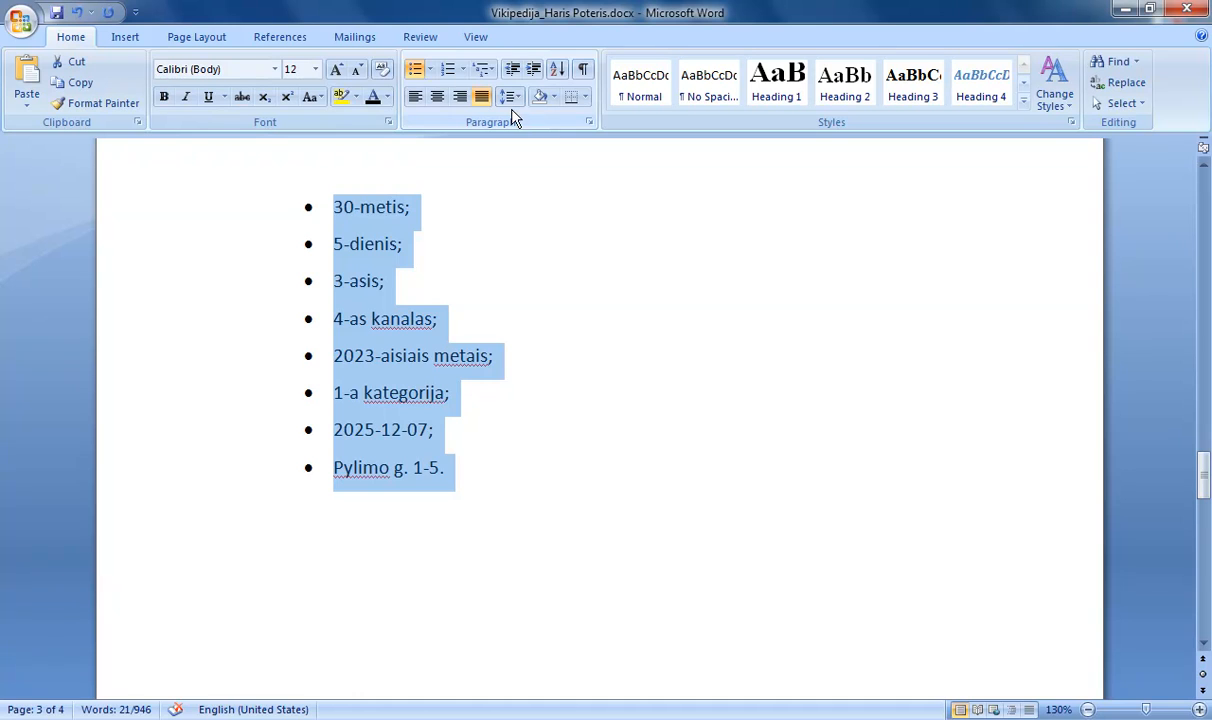
{"action": "left_click", "coordinate": [609, 406]}
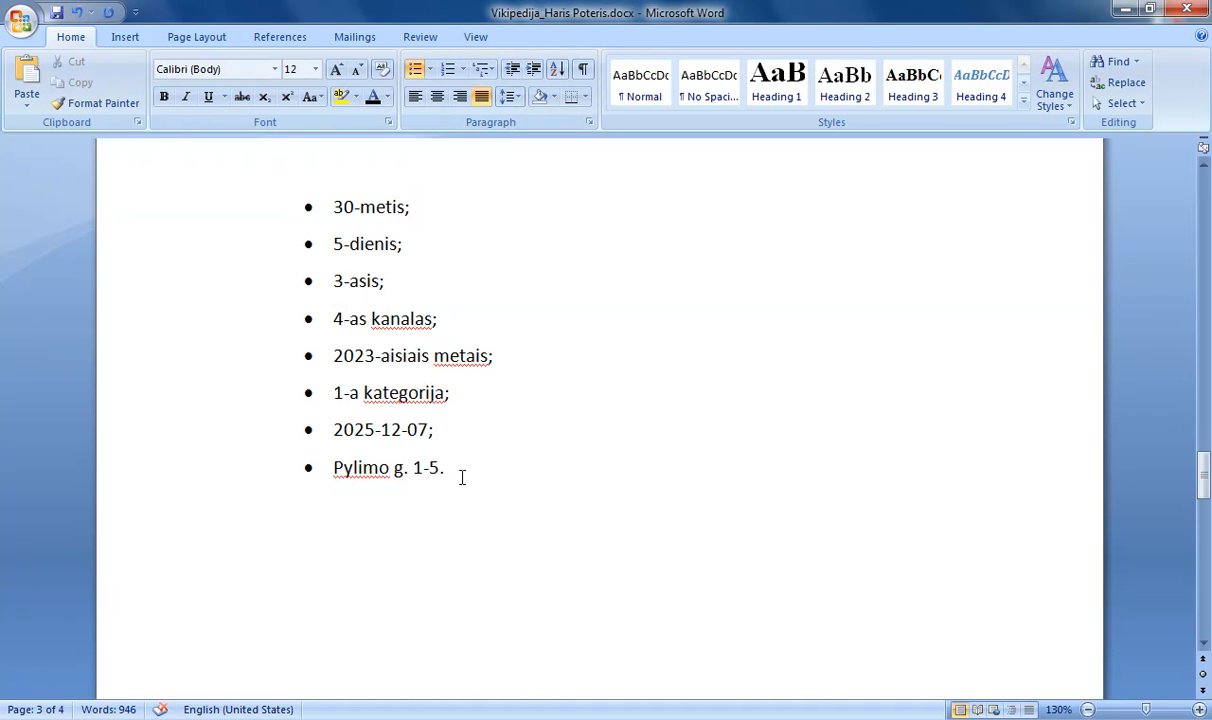
End the street address bullet with a semicolon and add a new last bullet reading "m-kla.".
{"action": "key", "text": "BackSpace"}
{"action": "type", "text": ";"}
{"action": "key", "text": "Return"}
{"action": "type", "text": "M-kla"}
{"action": "left_click", "coordinate": [352, 505]}
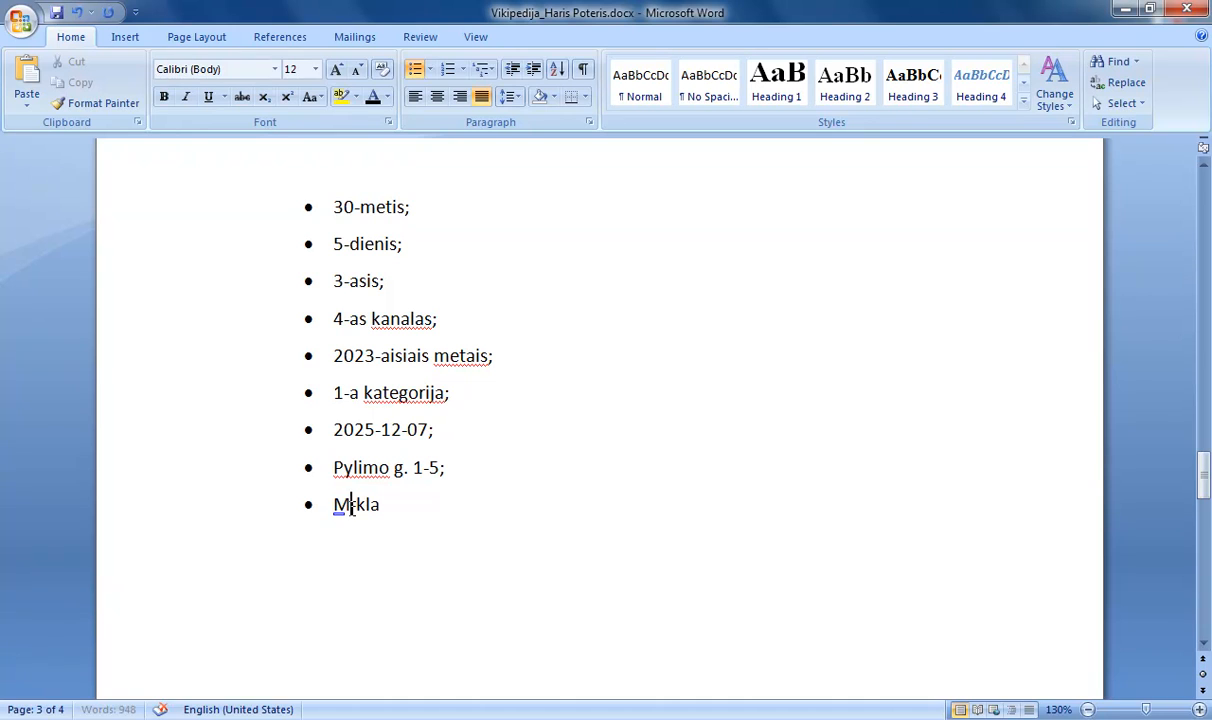
{"action": "key", "text": "BackSpace"}
{"action": "type", "text": "m"}
{"action": "left_click", "coordinate": [382, 505]}
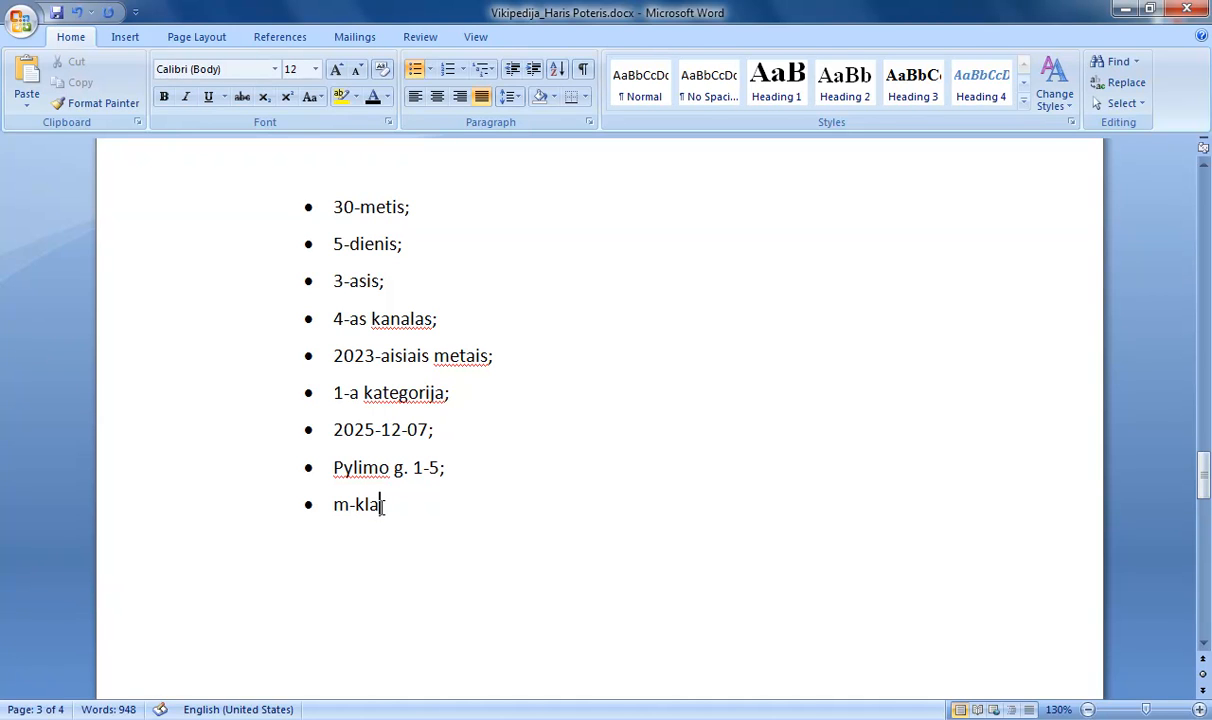
{"action": "type", "text": "."}
Try check mark bullets on the whole list from "30-metis;" to "m-kla.", and replace them with arrowhead bullets.
{"action": "left_click_drag", "start_coordinate": [388, 507], "coordinate": [319, 222]}
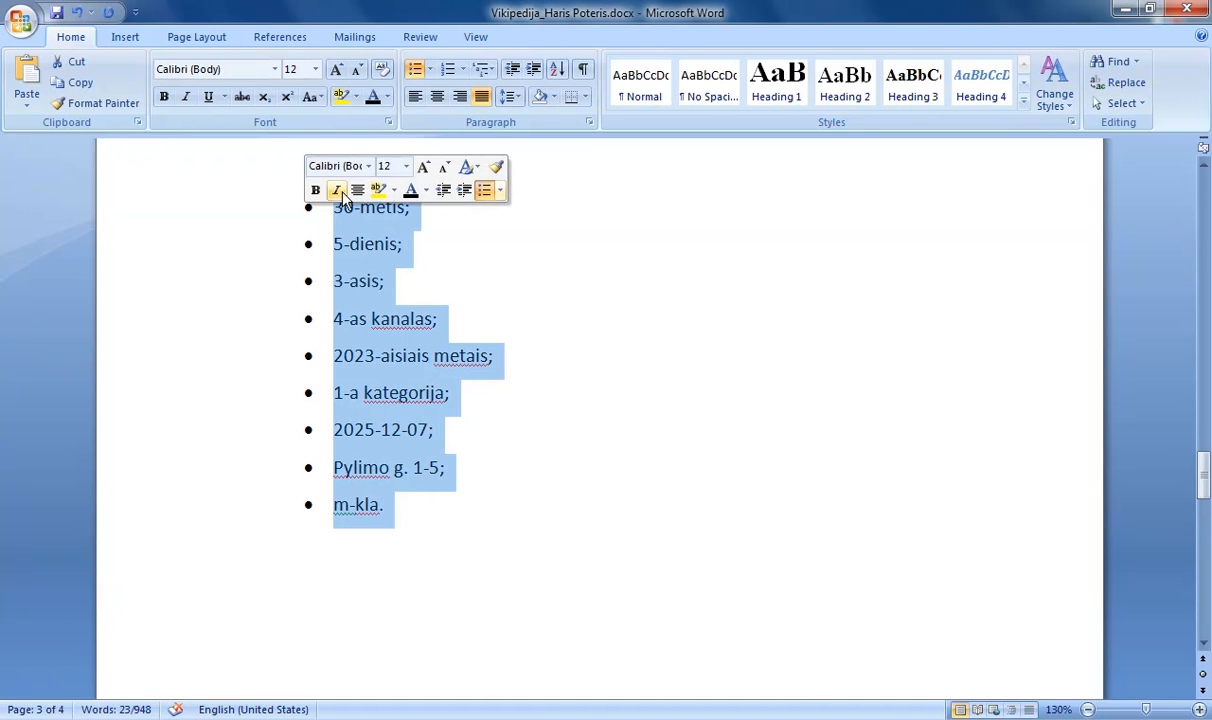
{"action": "left_click", "coordinate": [431, 72]}
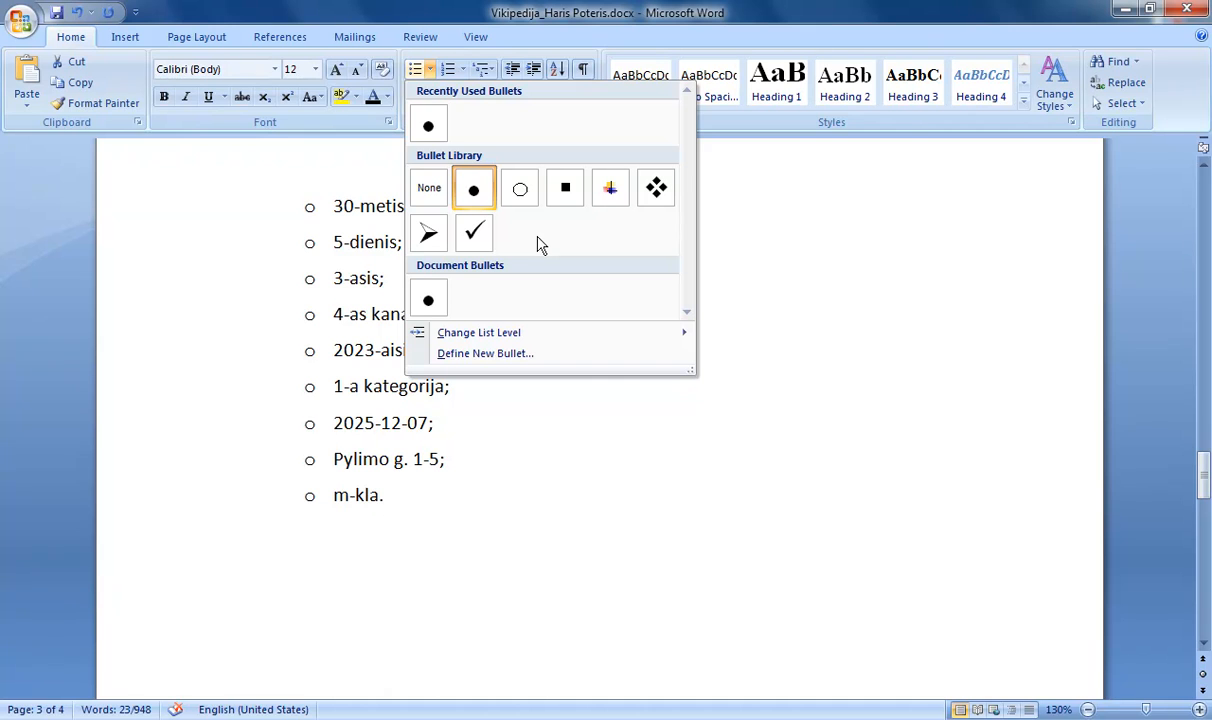
{"action": "left_click", "coordinate": [466, 250]}
{"action": "left_click", "coordinate": [429, 69]}
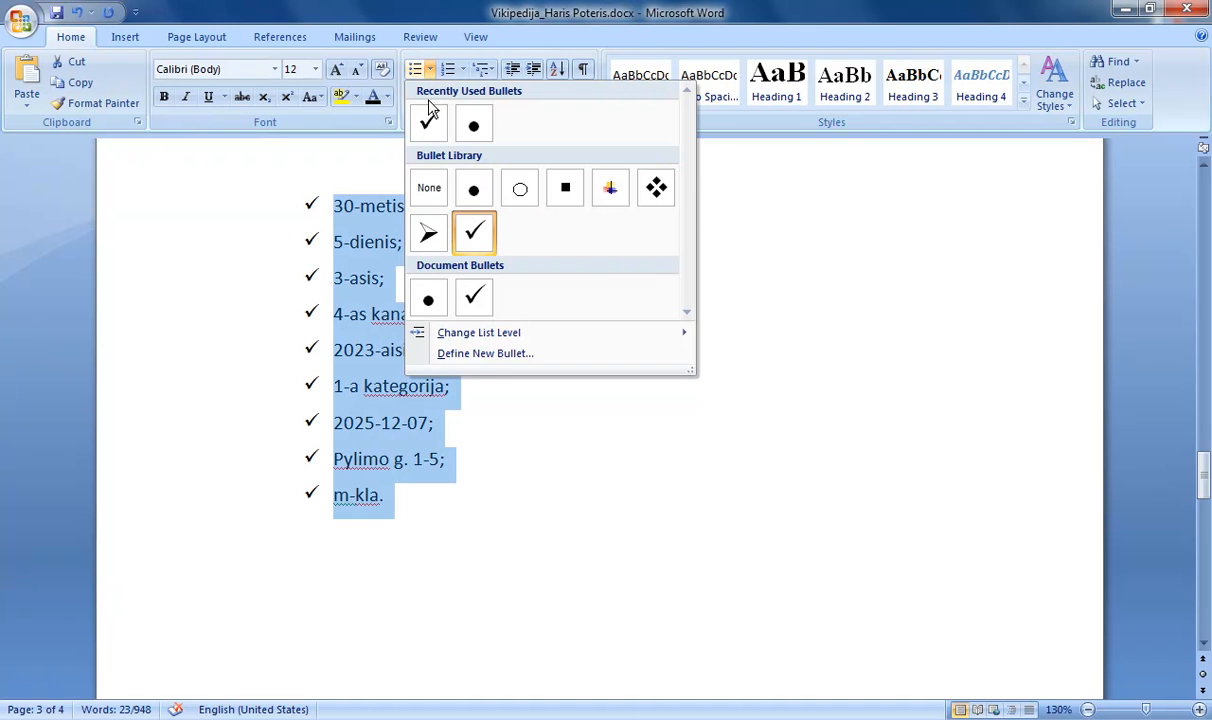
{"action": "left_click", "coordinate": [432, 250]}
Examine the symbol and picture choices for defining a new bullet, without applying any of them.
{"action": "left_click", "coordinate": [430, 70]}
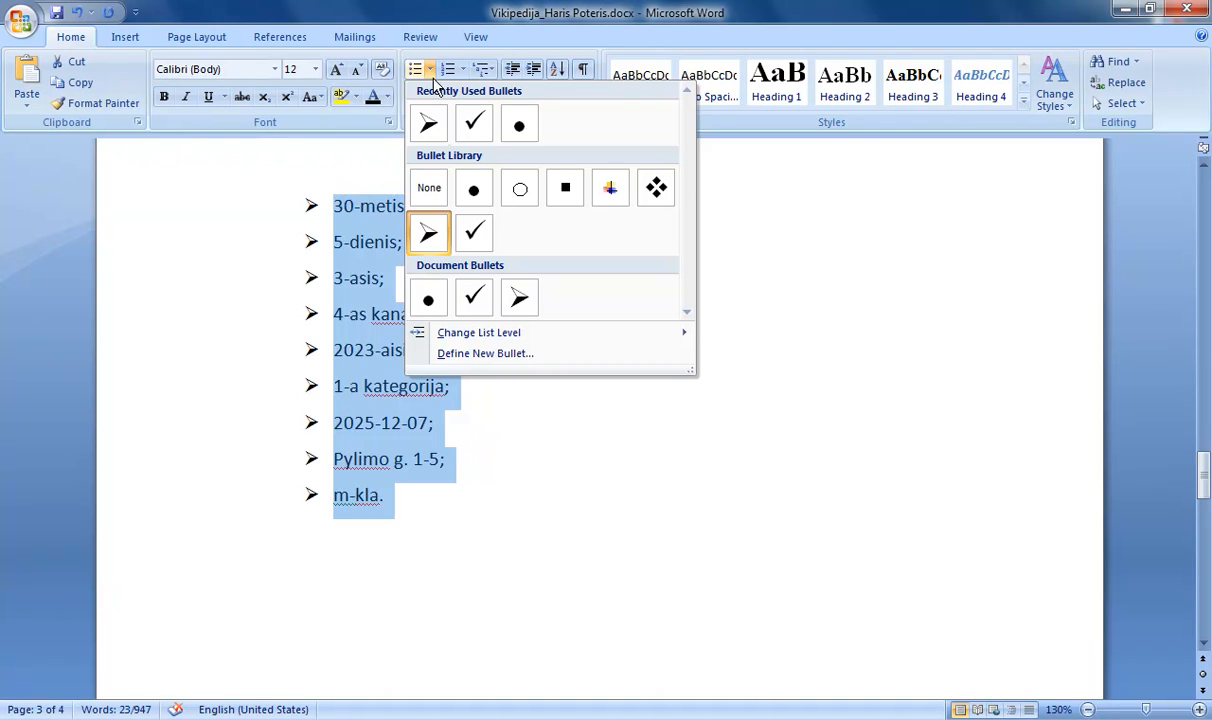
{"action": "left_click", "coordinate": [481, 355]}
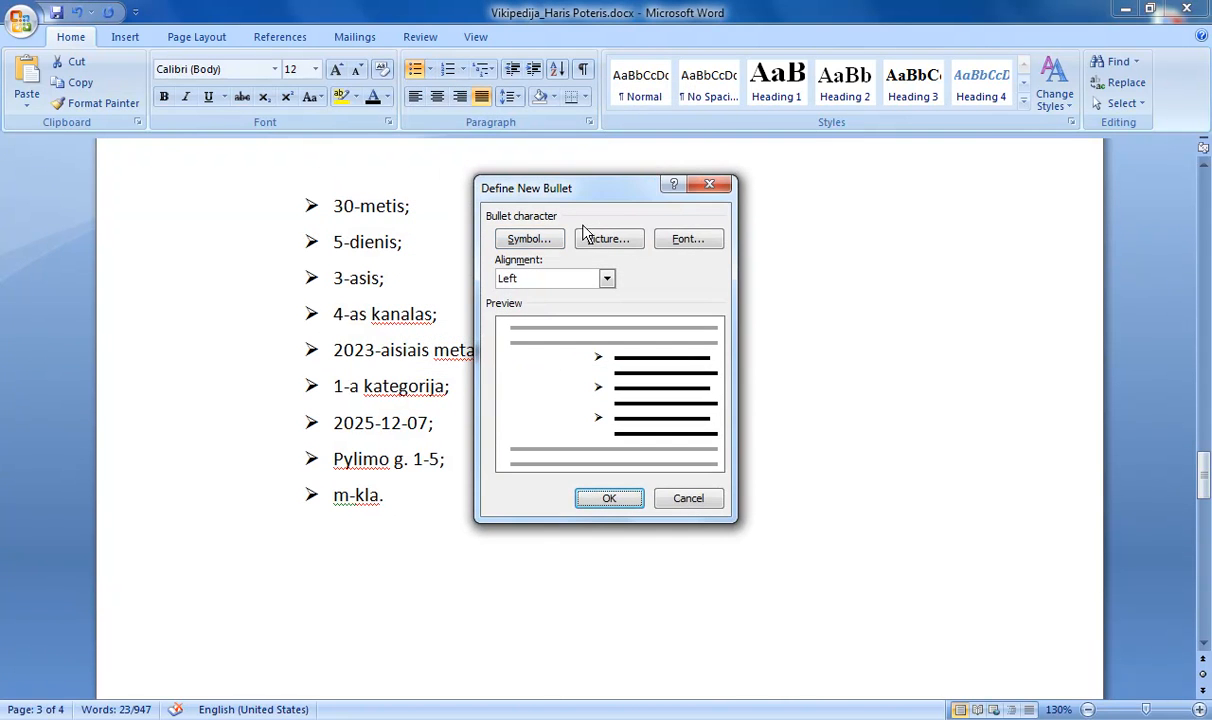
{"action": "left_click", "coordinate": [541, 245]}
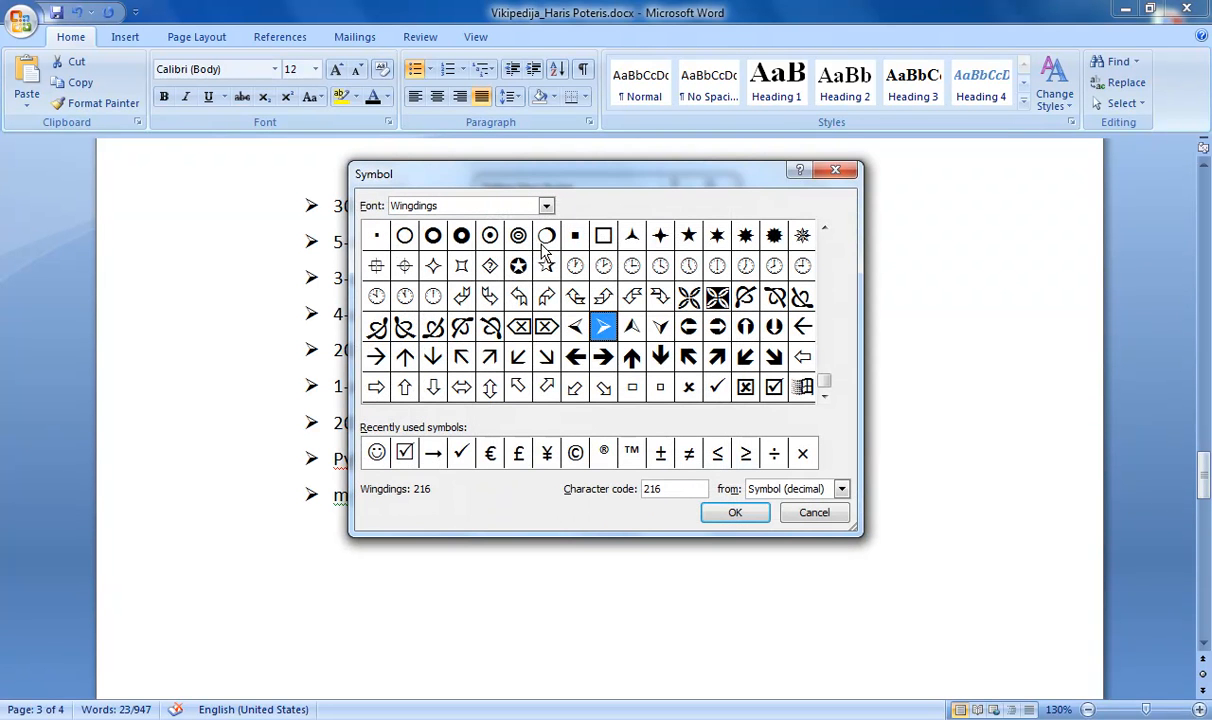
{"action": "left_click", "coordinate": [814, 513]}
{"action": "left_click", "coordinate": [612, 240]}
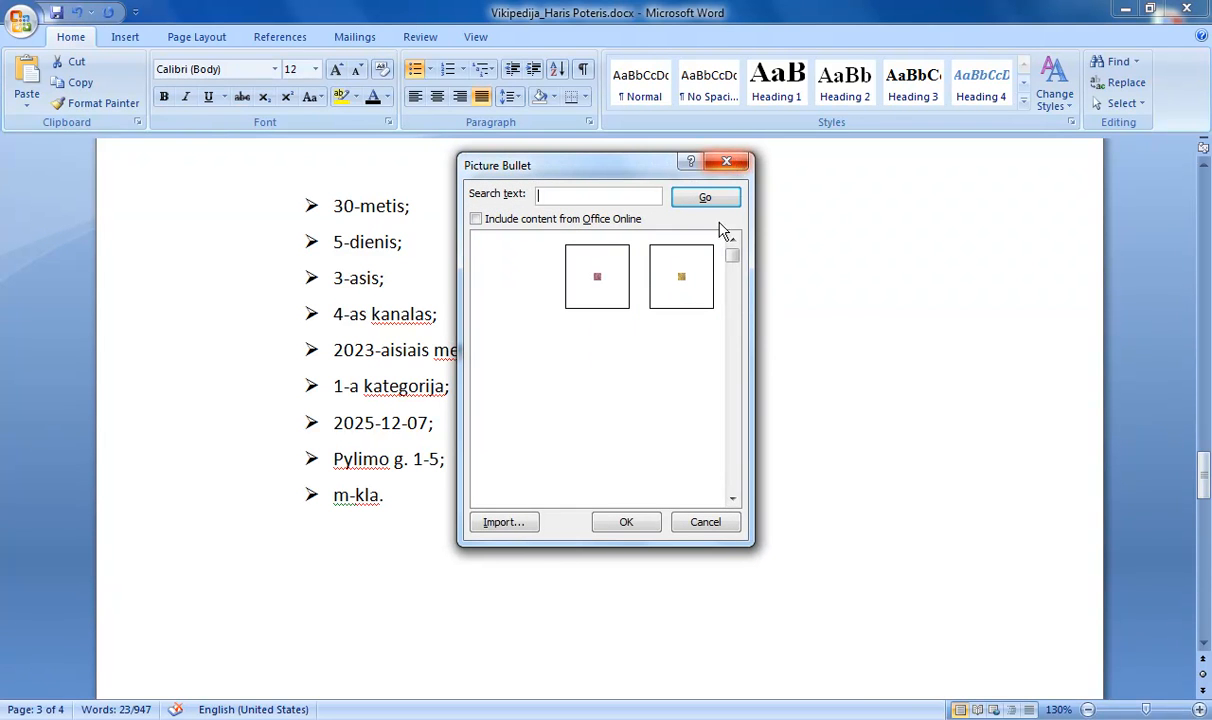
{"action": "left_click_drag", "start_coordinate": [732, 259], "coordinate": [732, 387]}
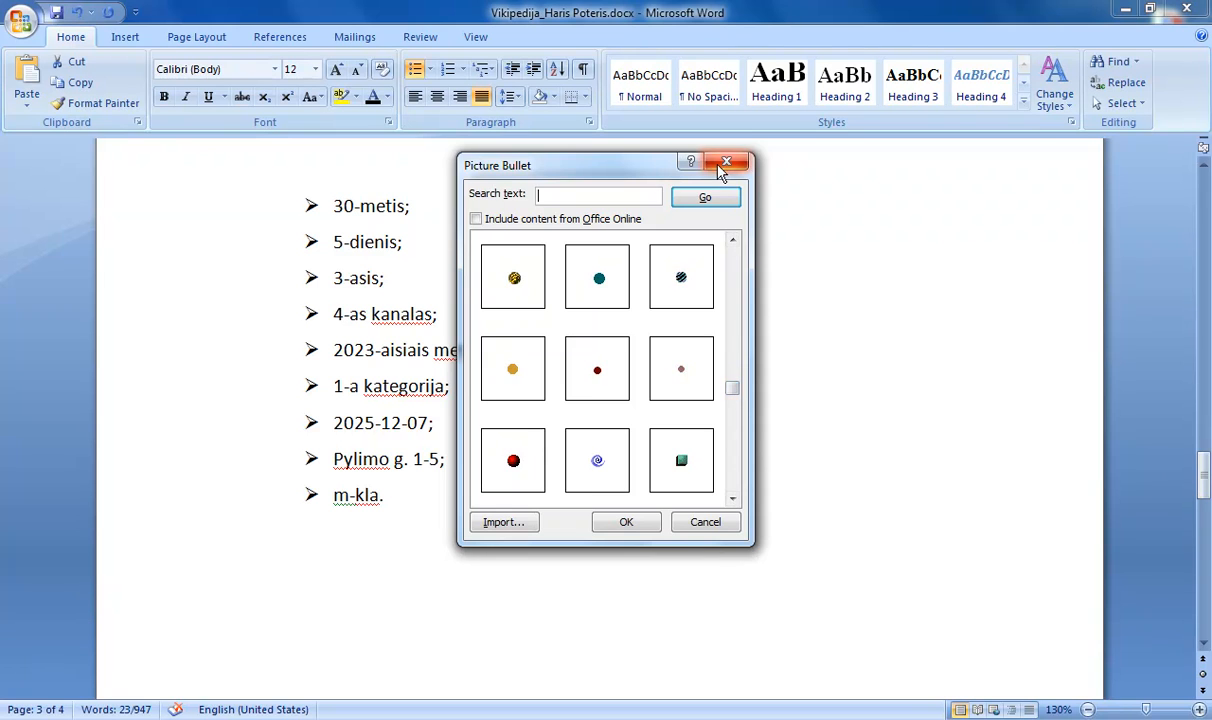
{"action": "left_click", "coordinate": [724, 164]}
{"action": "left_click", "coordinate": [717, 187]}
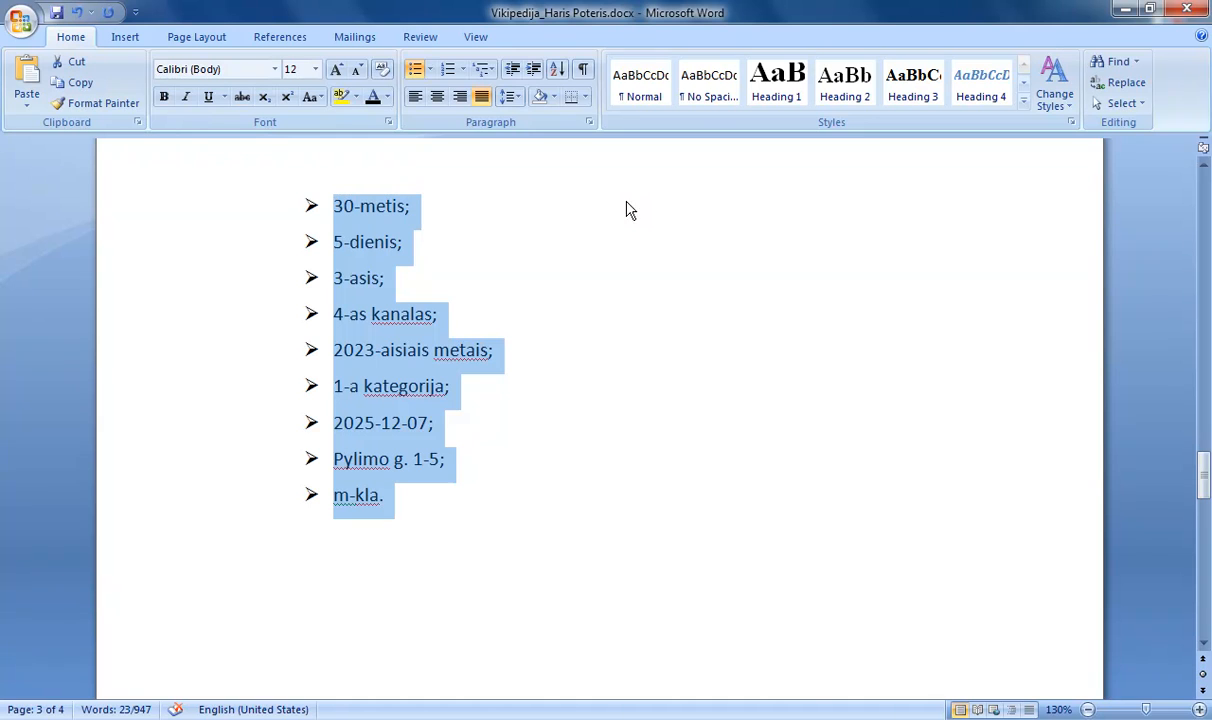
Convert the selected bulleted list to a numbered list in the "1. 2. 3." format.
{"action": "left_click", "coordinate": [449, 77]}
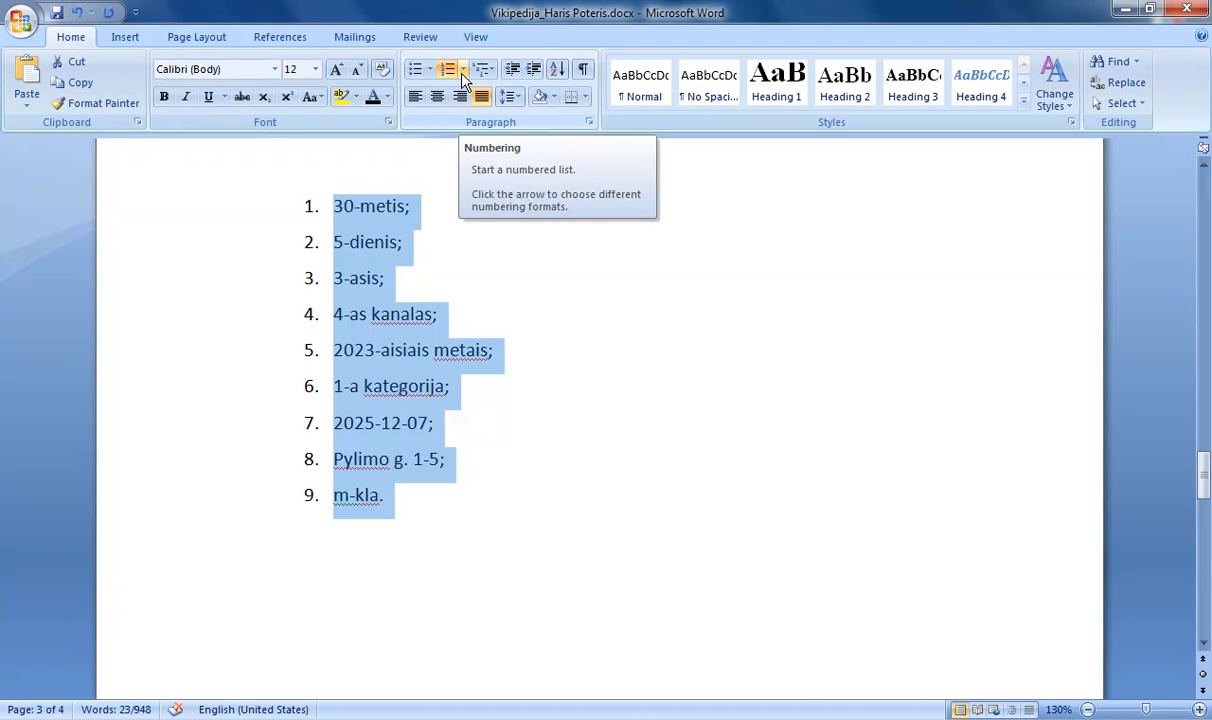
{"action": "left_click", "coordinate": [463, 72]}
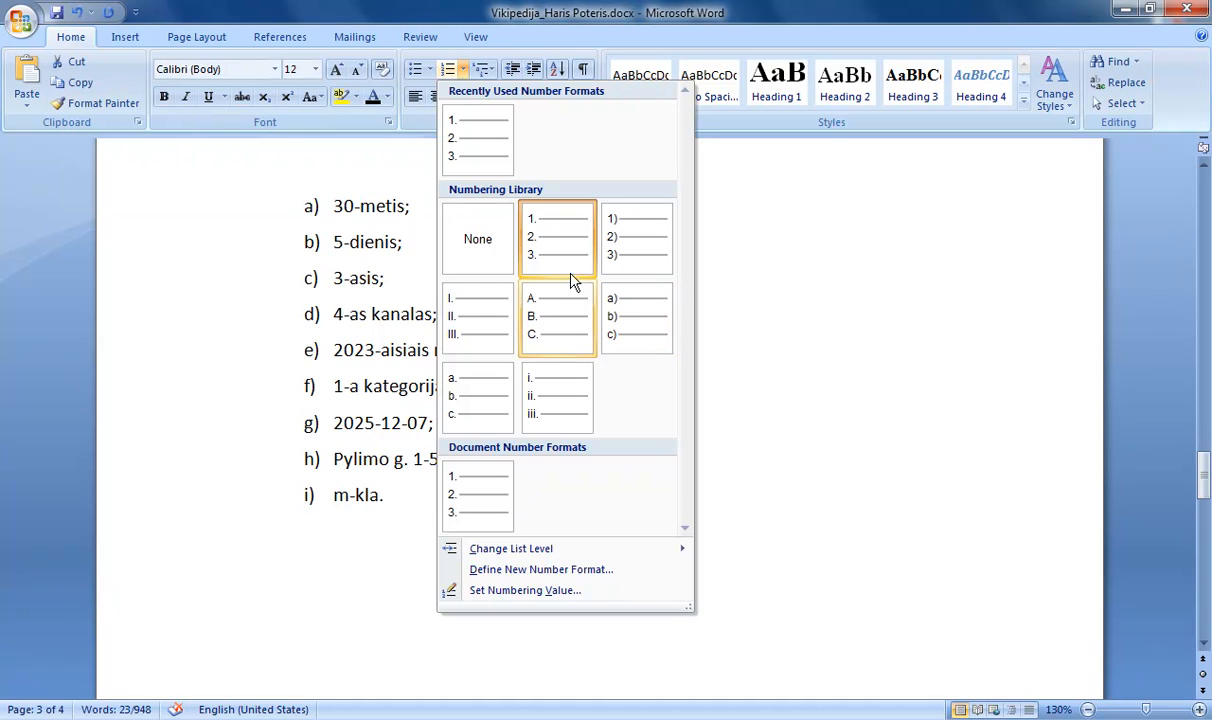
{"action": "left_click", "coordinate": [537, 243]}
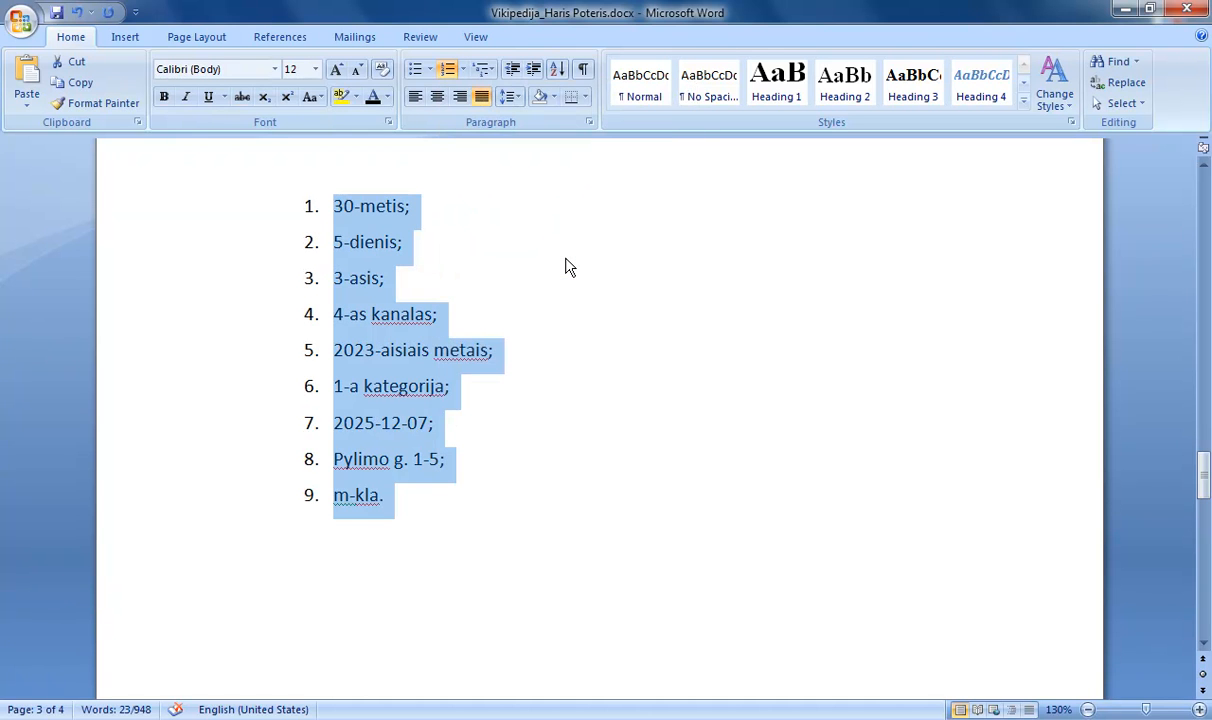
{"action": "left_click", "coordinate": [492, 69]}
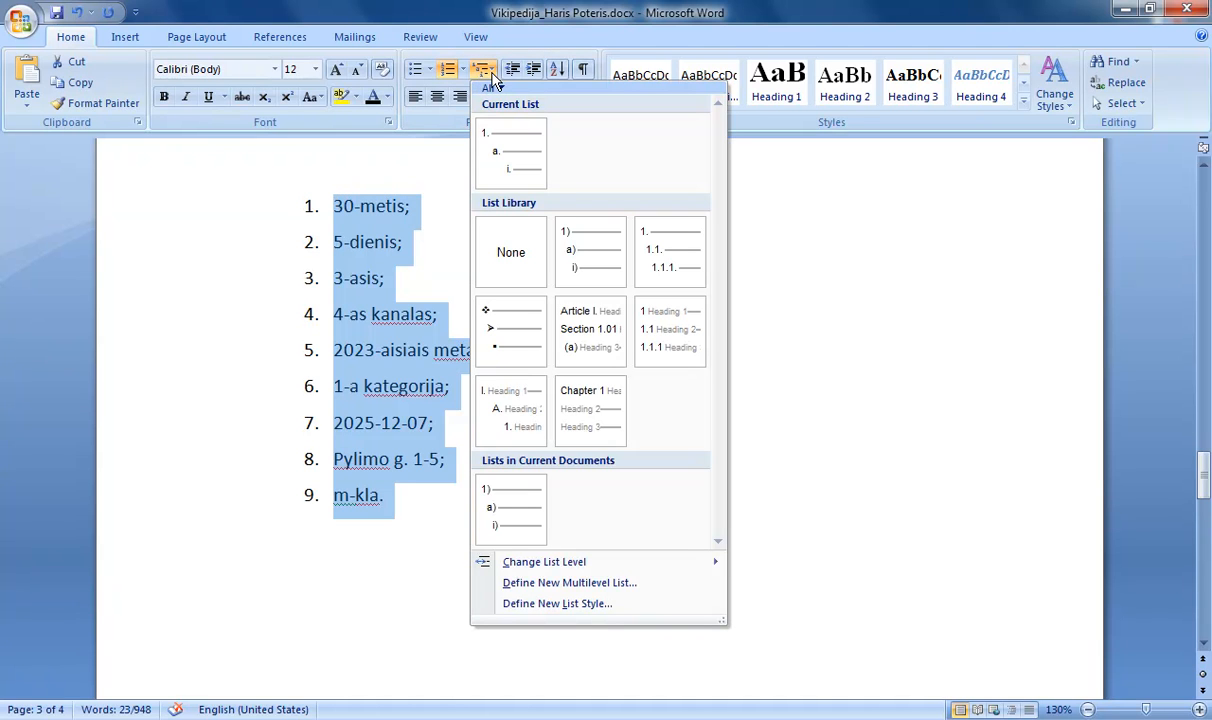
{"action": "left_click", "coordinate": [492, 74]}
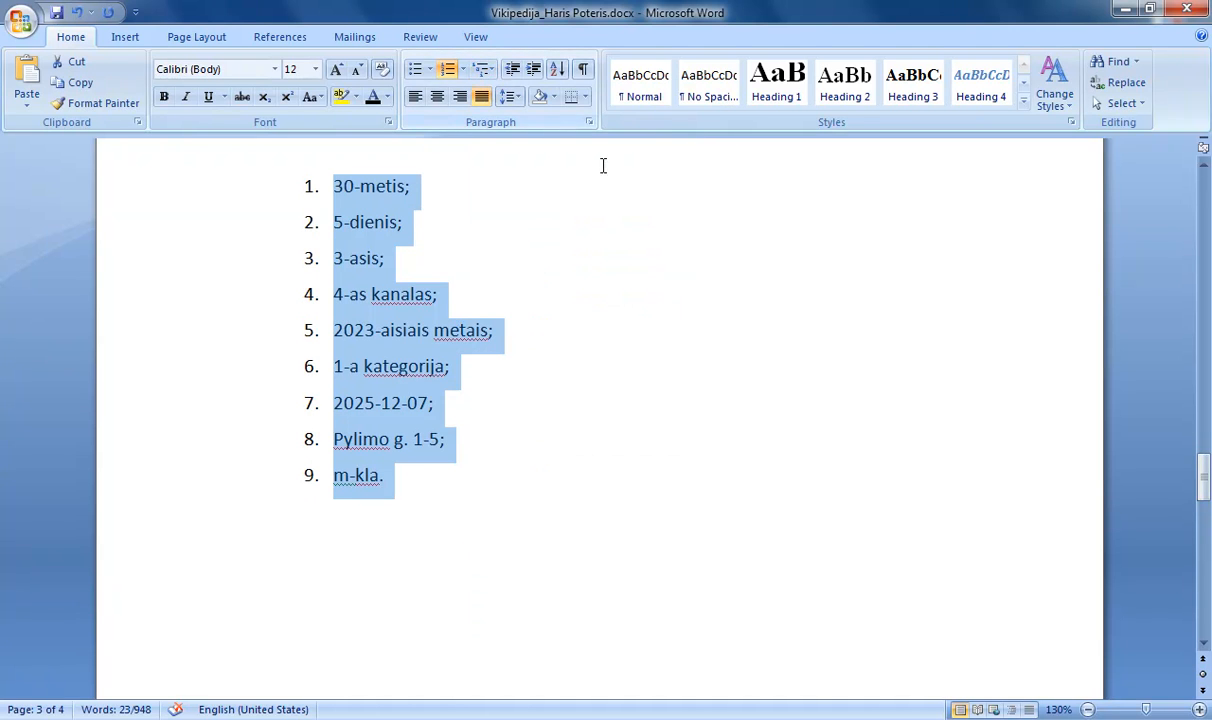
Clear all formatting from the multilevel list of hyphen rules and examples on page 4.
{"action": "left_click_drag", "start_coordinate": [1204, 484], "coordinate": [1183, 577]}
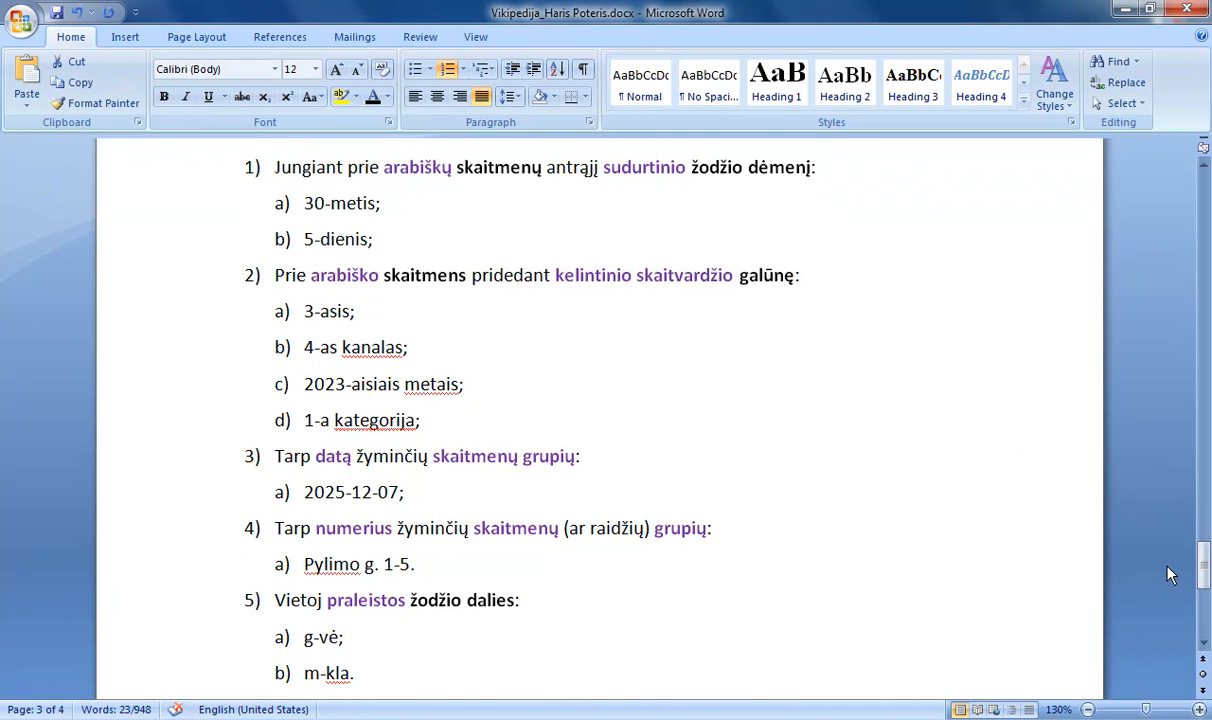
{"action": "left_click_drag", "start_coordinate": [514, 663], "coordinate": [246, 183]}
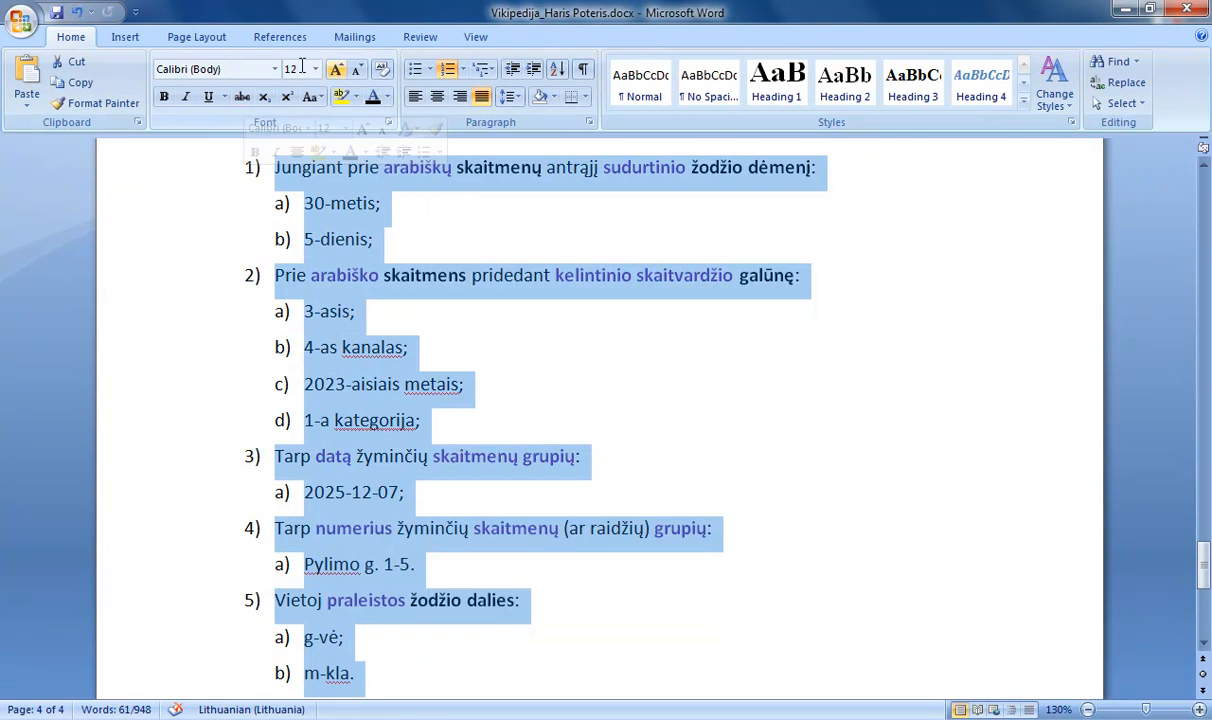
{"action": "left_click", "coordinate": [378, 76]}
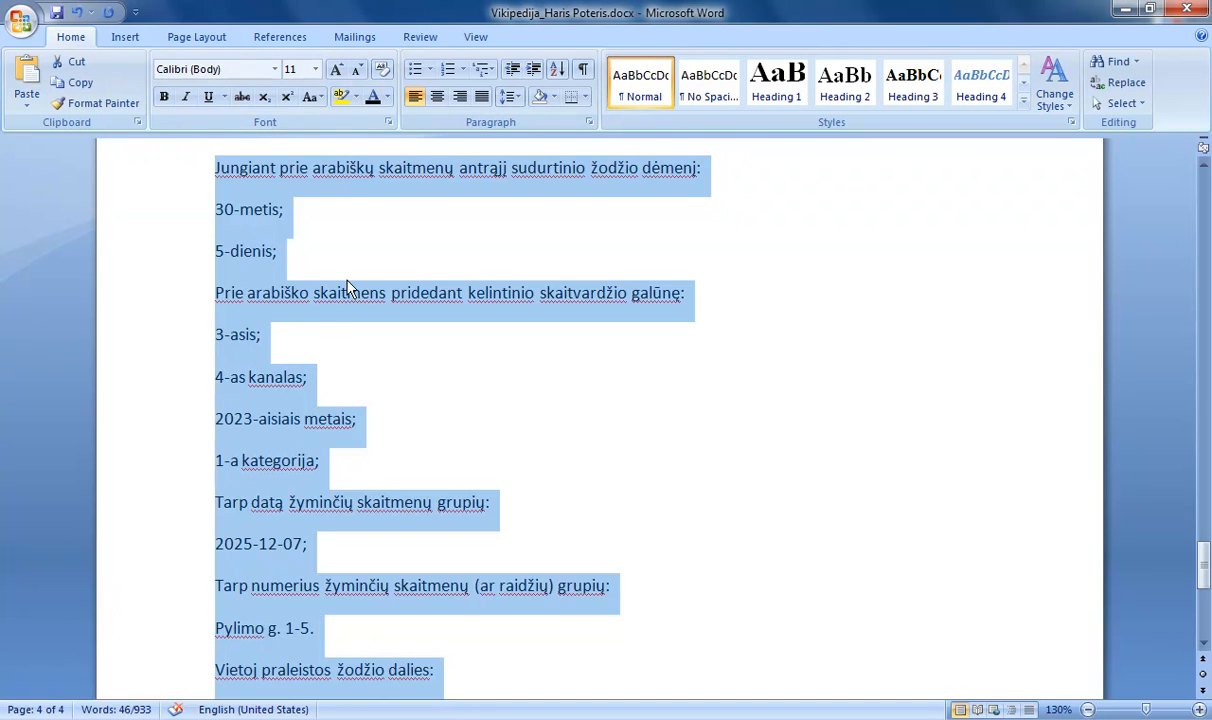
Set the proofing language of the selected hyphen rules and examples to Lithuanian (Lithuania).
{"action": "left_click", "coordinate": [285, 709]}
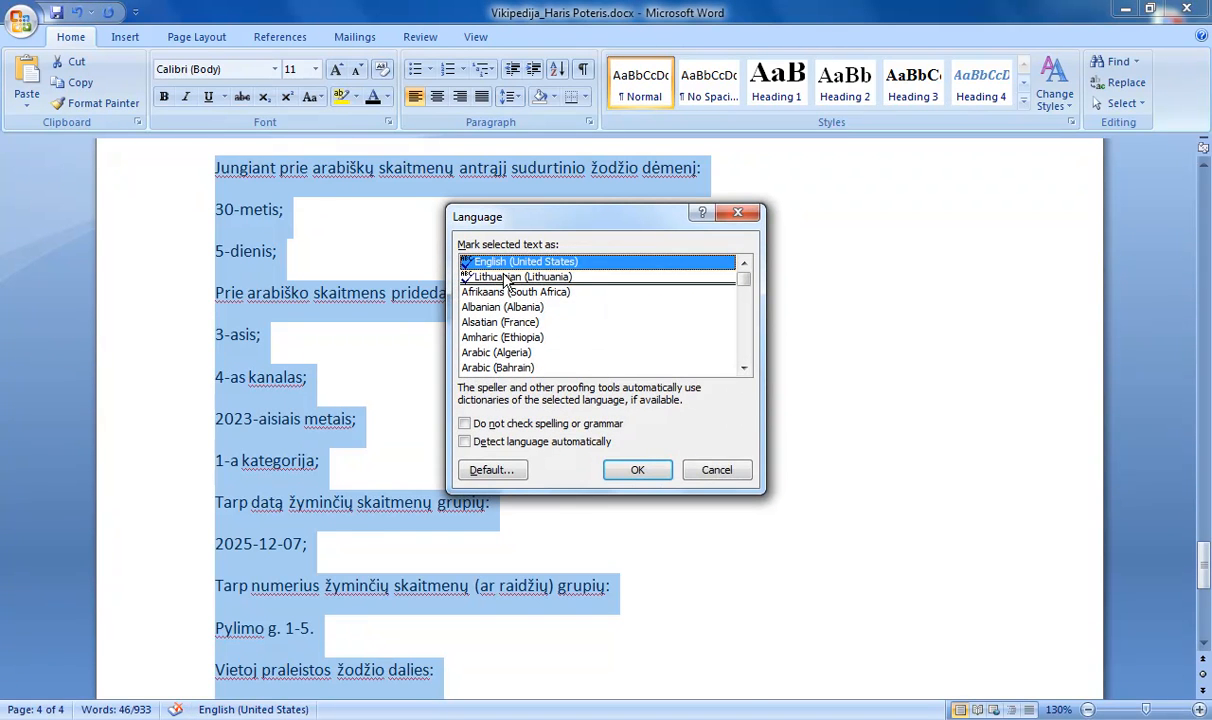
{"action": "left_click", "coordinate": [506, 279]}
{"action": "left_click", "coordinate": [628, 470]}
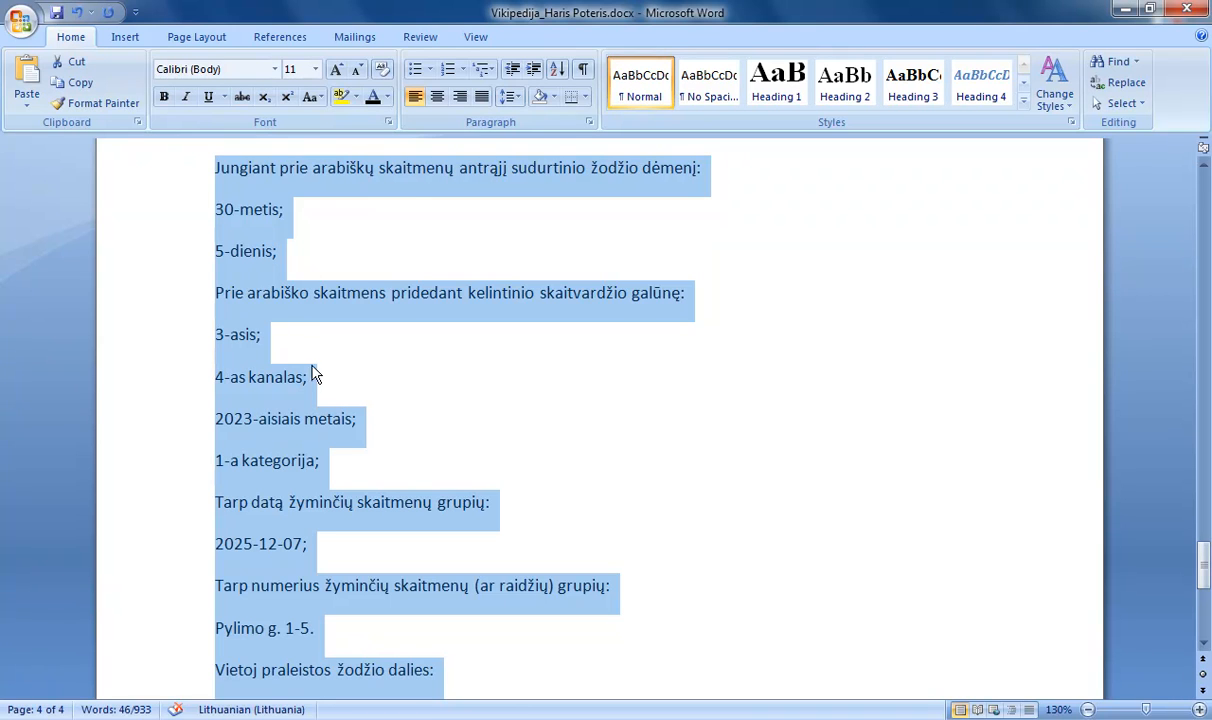
Apply the "1) a) i)" multilevel list to the selected lines and demote "30-metis;" and "5-dienis;" to the second level.
{"action": "left_click", "coordinate": [484, 75]}
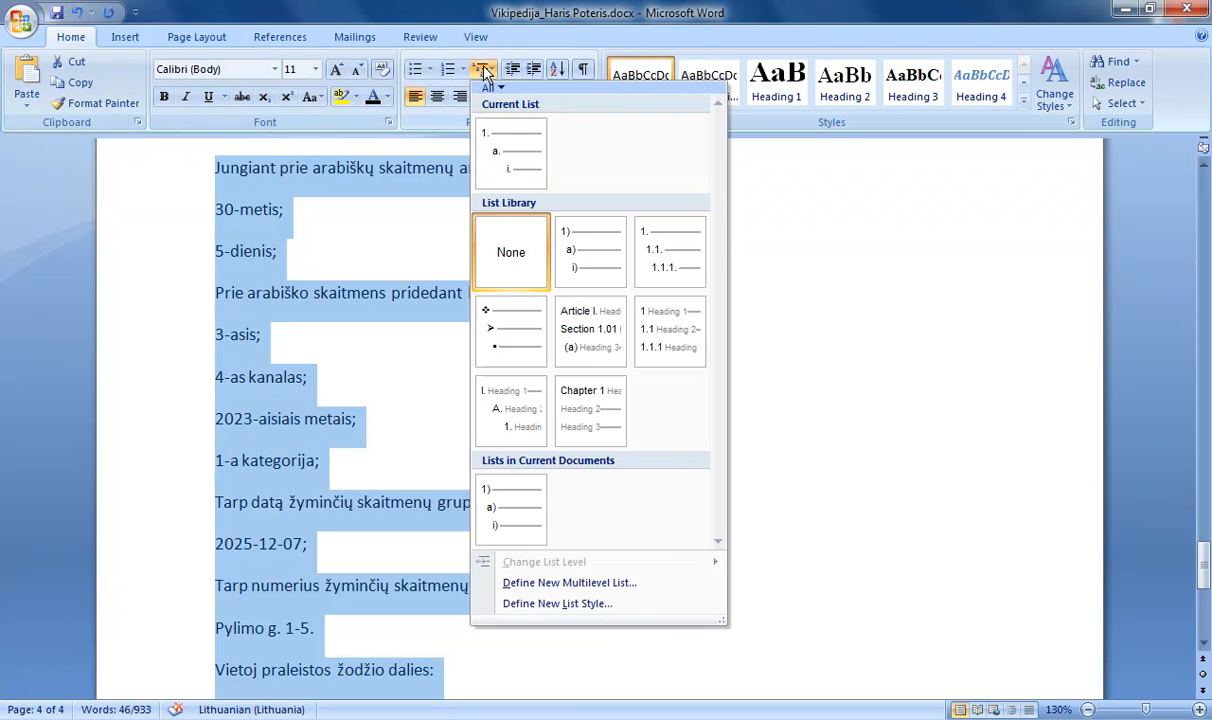
{"action": "left_click", "coordinate": [590, 272]}
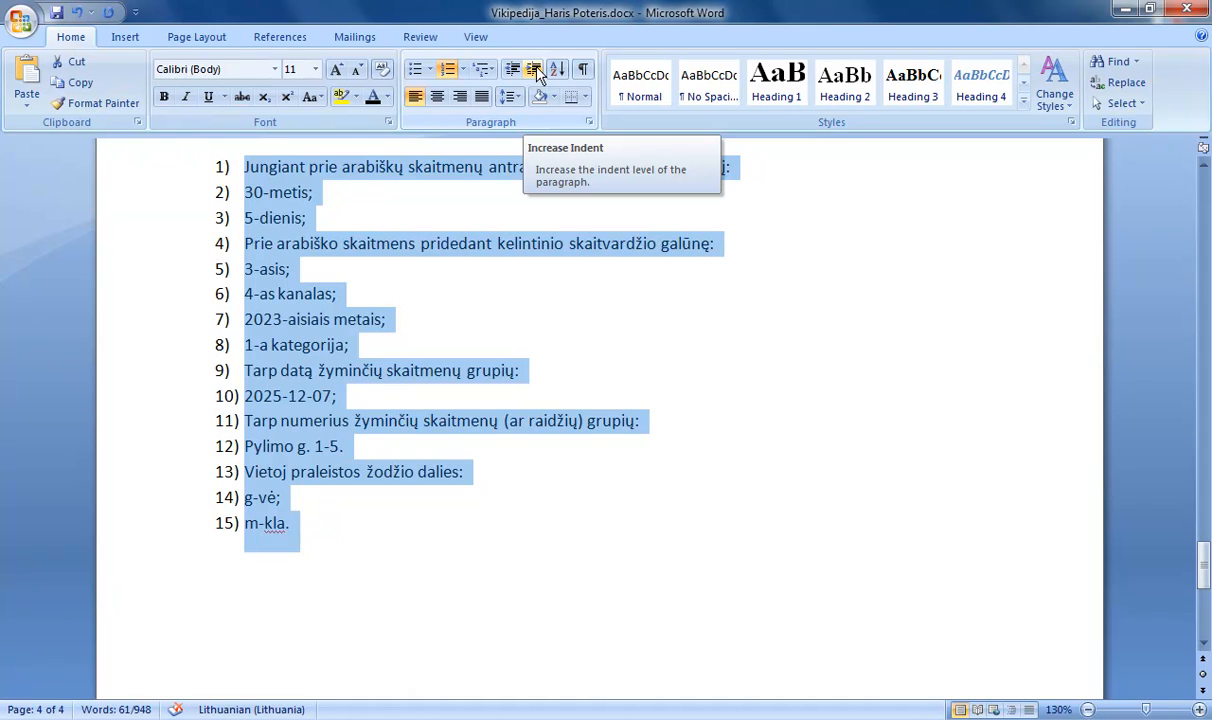
{"action": "left_click", "coordinate": [343, 192]}
{"action": "left_click_drag", "start_coordinate": [310, 218], "coordinate": [242, 190]}
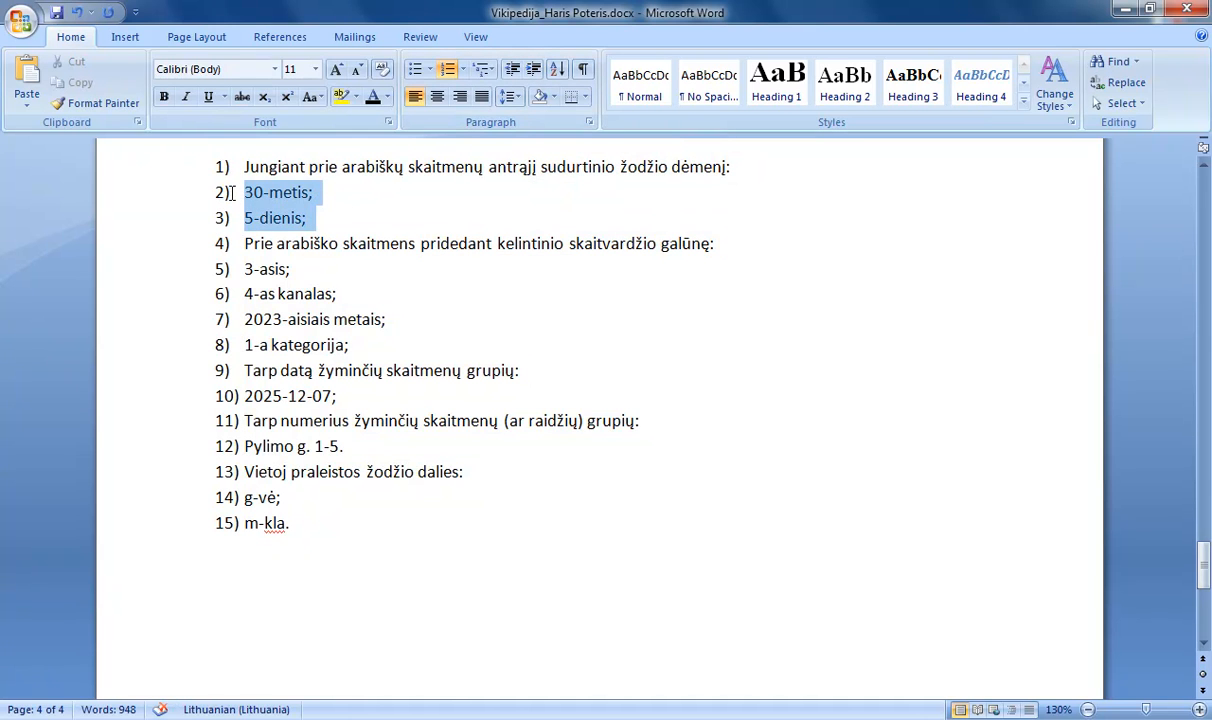
{"action": "left_click", "coordinate": [534, 74]}
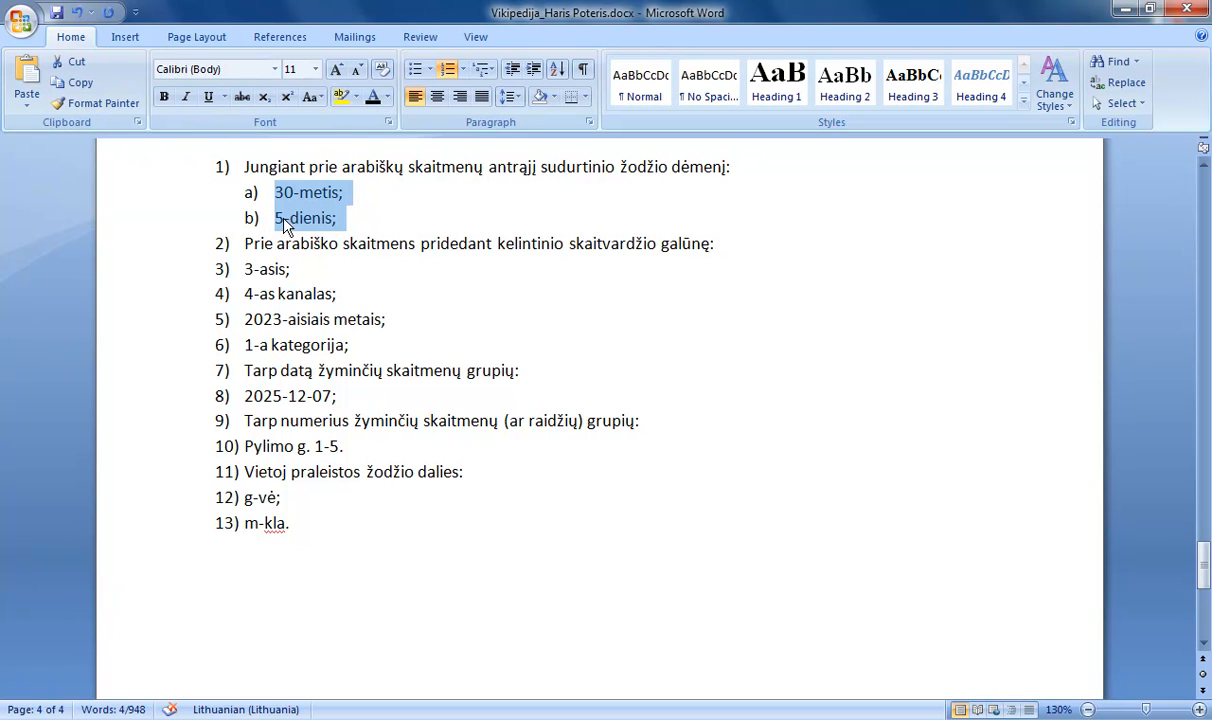
{"action": "left_click", "coordinate": [480, 68]}
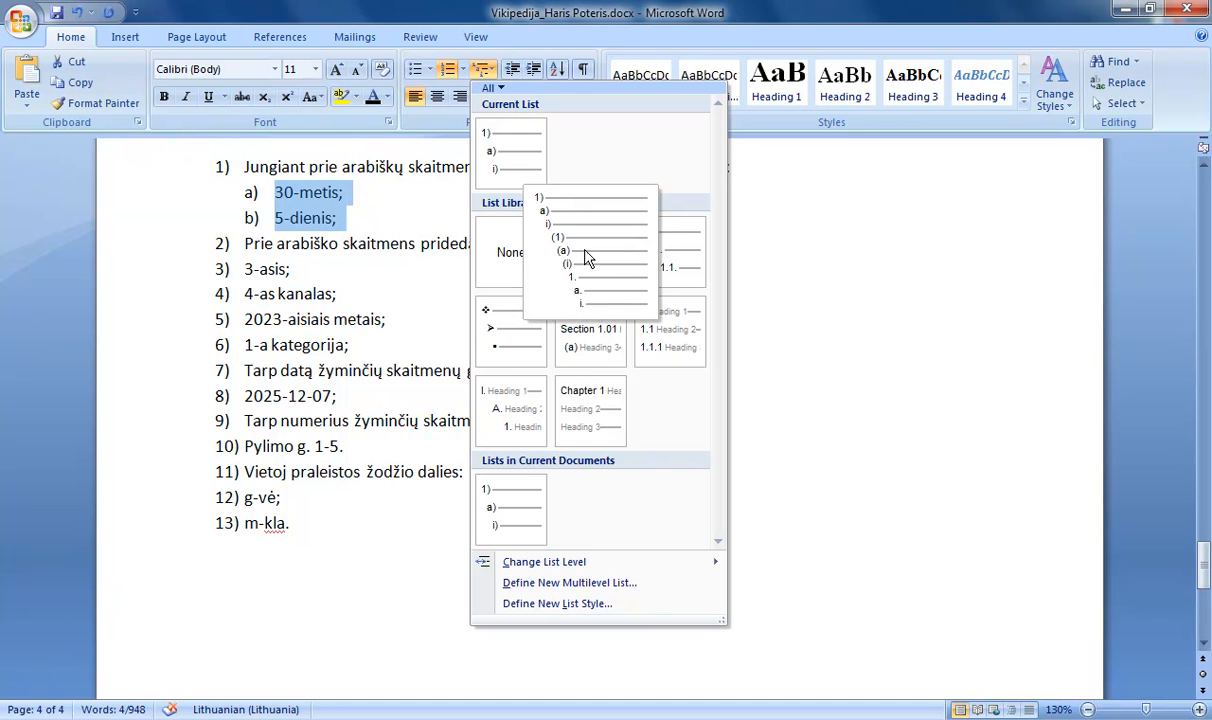
{"action": "left_click", "coordinate": [321, 269]}
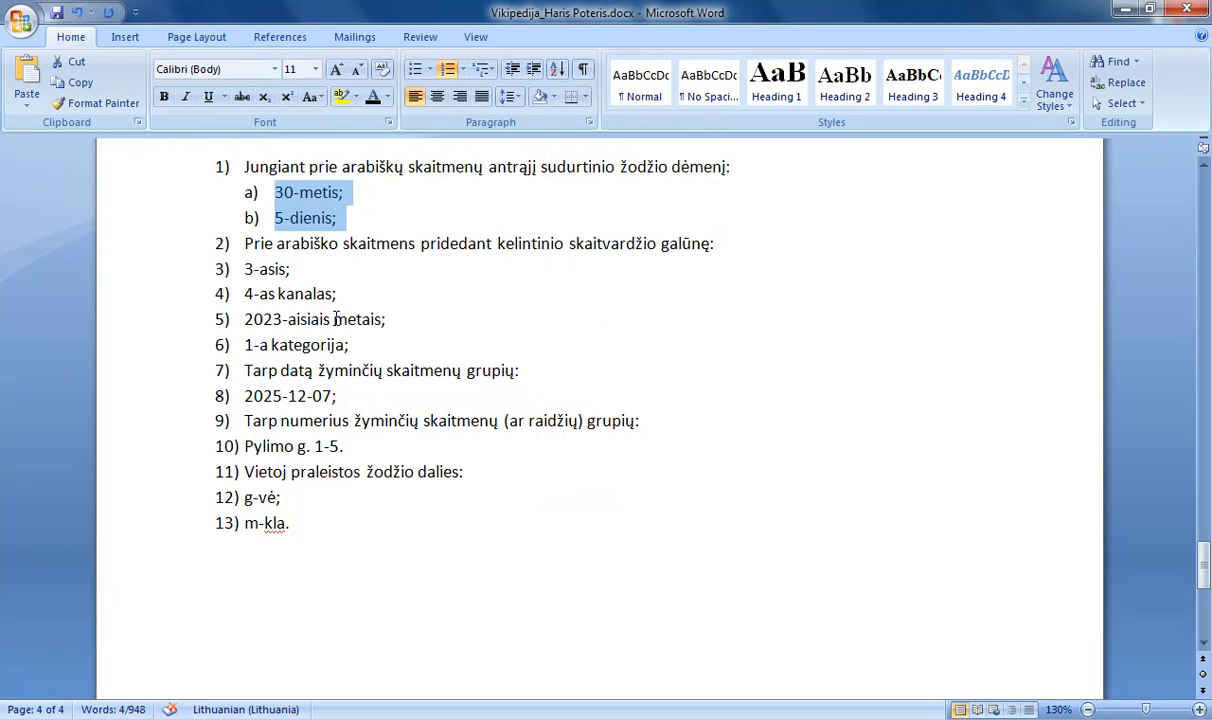
Demote the four items from "3-asis;" to "1-a kategorija;" to the second list level.
{"action": "left_click_drag", "start_coordinate": [363, 348], "coordinate": [236, 281]}
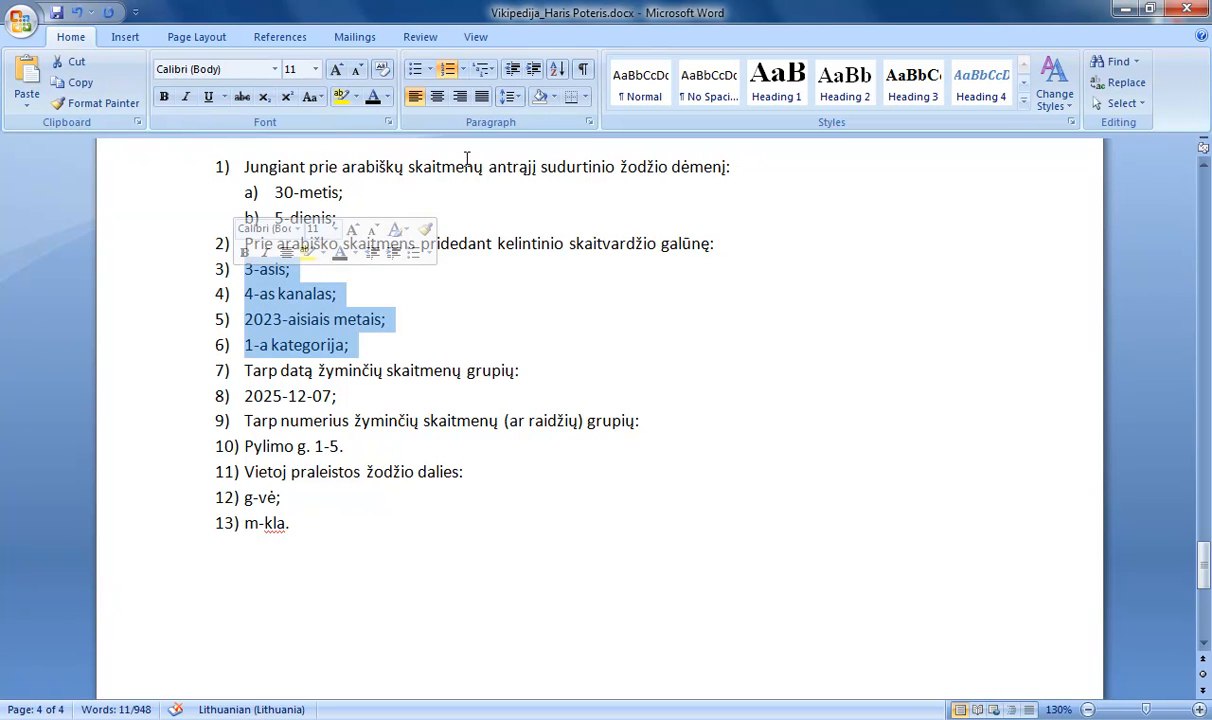
{"action": "left_click", "coordinate": [535, 70]}
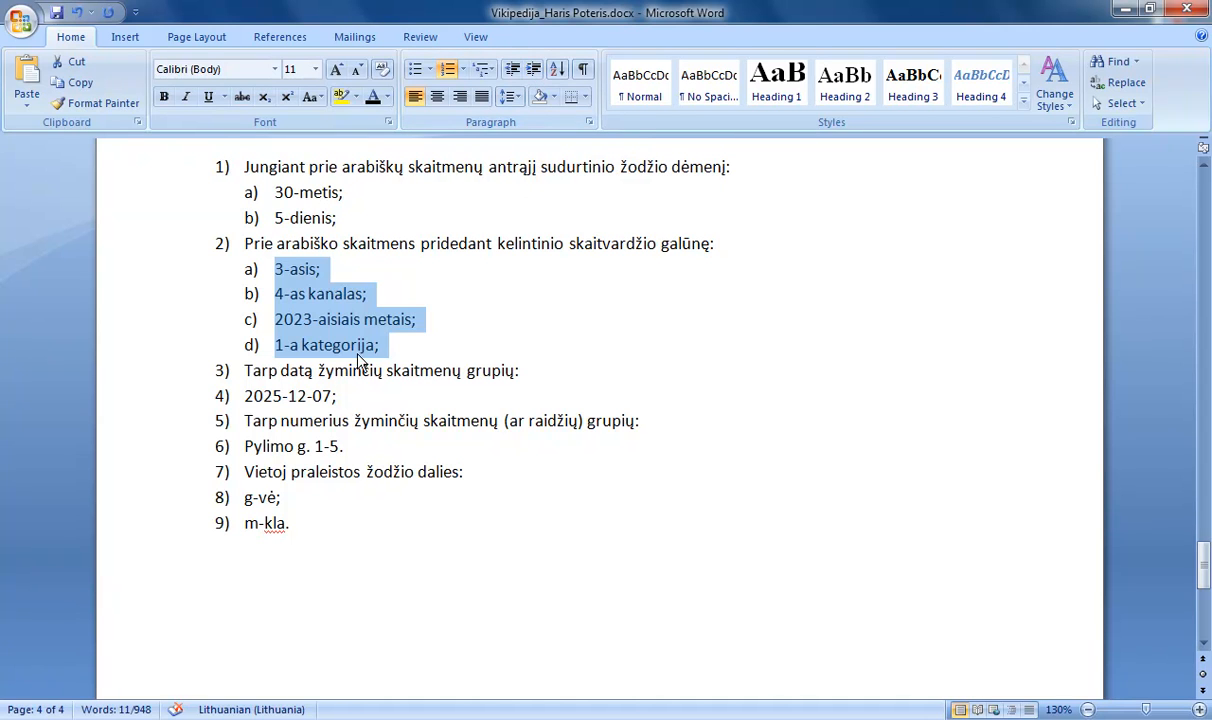
Demote "2025-12-07;", the street address, "g-vė;" and "m-kla." to the second list level.
{"action": "left_click_drag", "start_coordinate": [345, 396], "coordinate": [242, 396]}
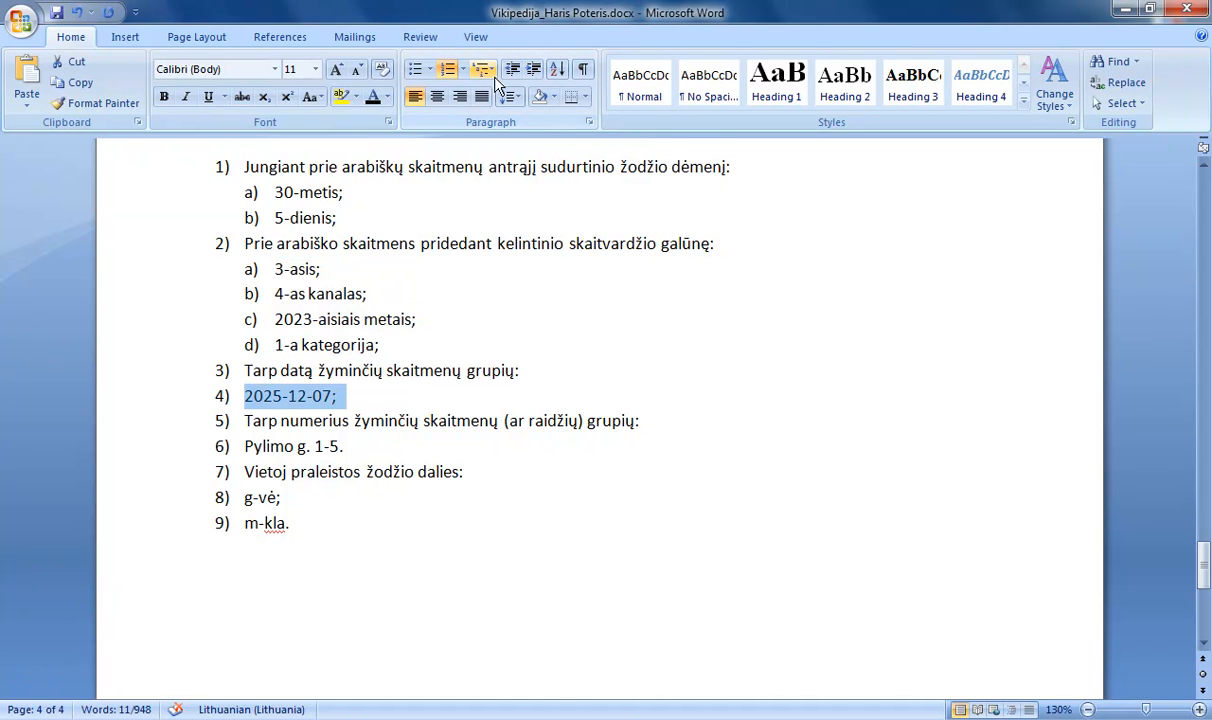
{"action": "left_click", "coordinate": [534, 70]}
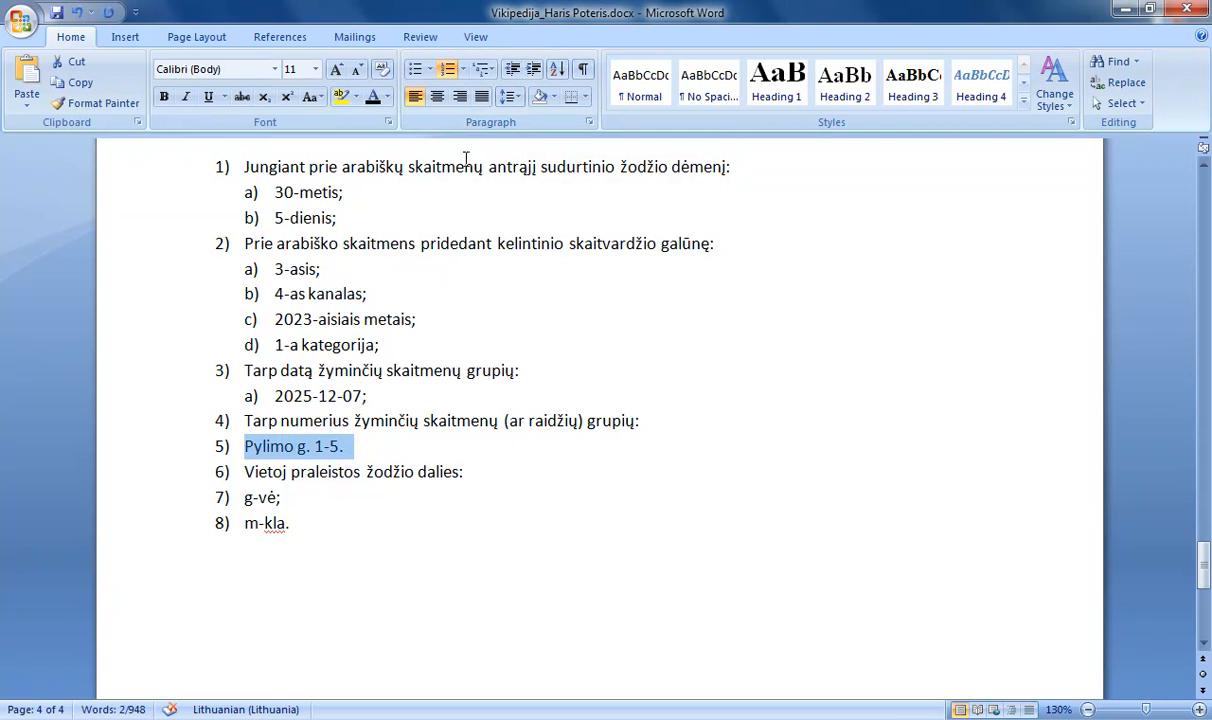
{"action": "left_click", "coordinate": [533, 70]}
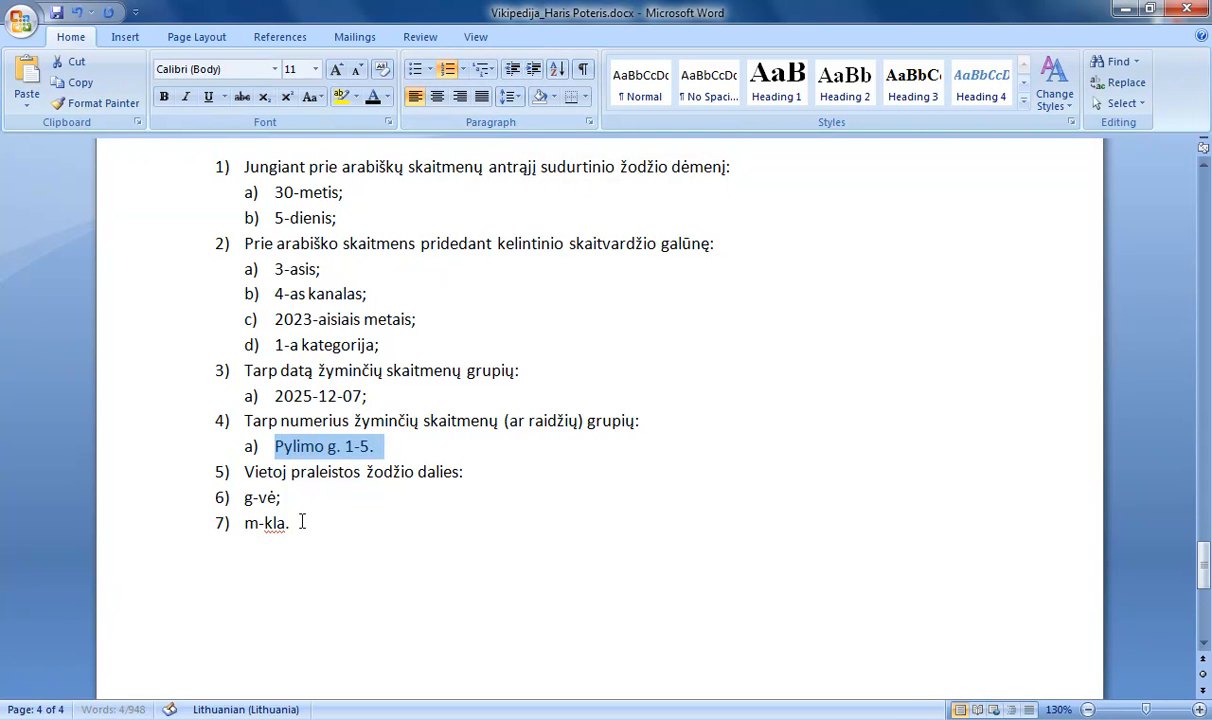
{"action": "left_click_drag", "start_coordinate": [290, 522], "coordinate": [235, 505]}
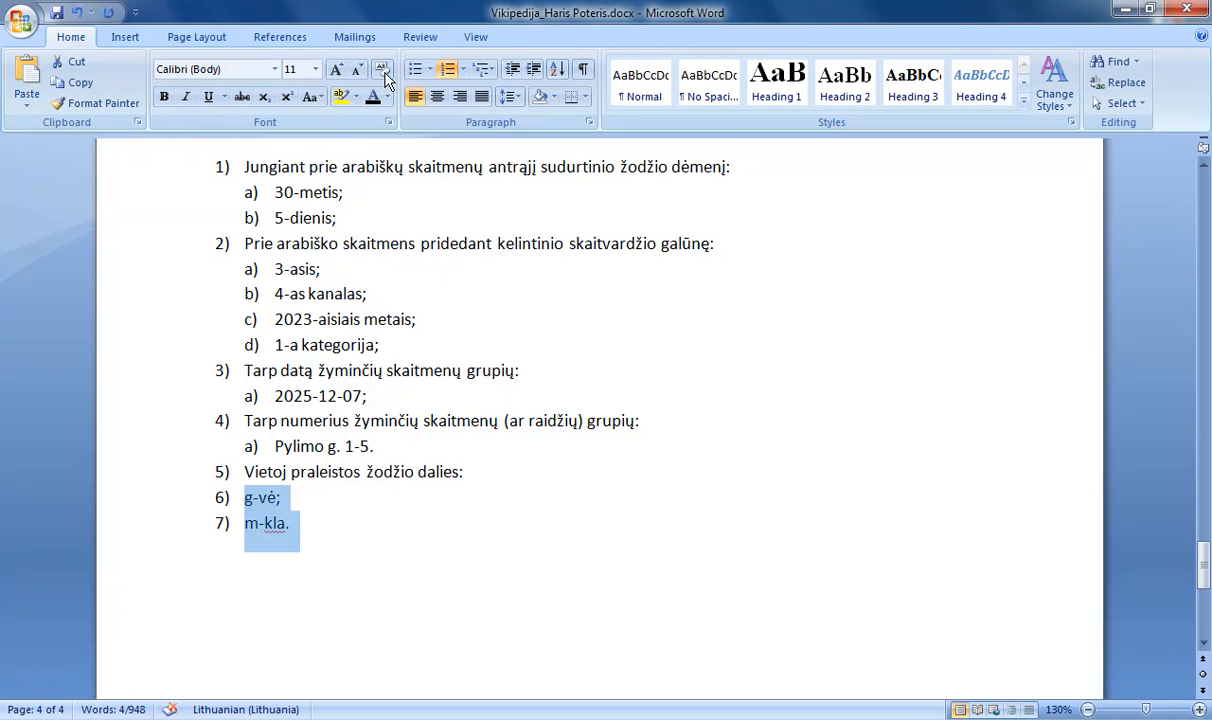
{"action": "left_click", "coordinate": [533, 70]}
Add another second-level item after "m-kla." with the test text "fzdfgd".
{"action": "left_click", "coordinate": [447, 523]}
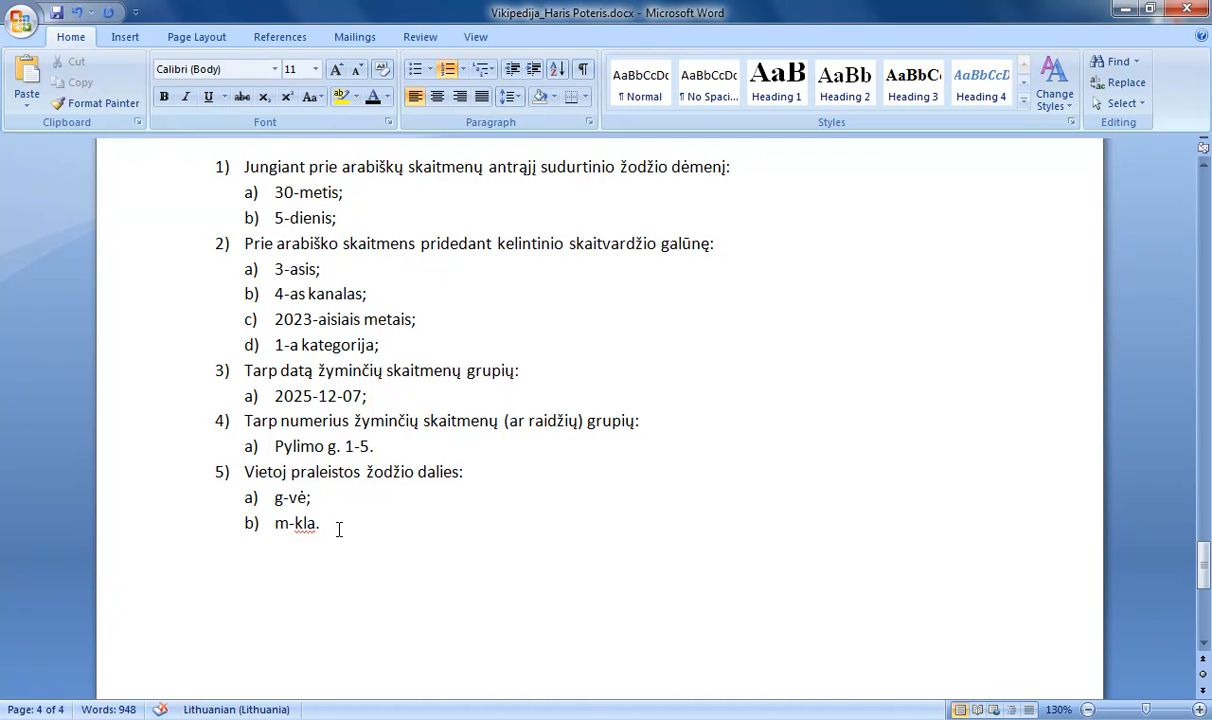
{"action": "key", "text": "Return"}
{"action": "type", "text": "fzdfgd"}
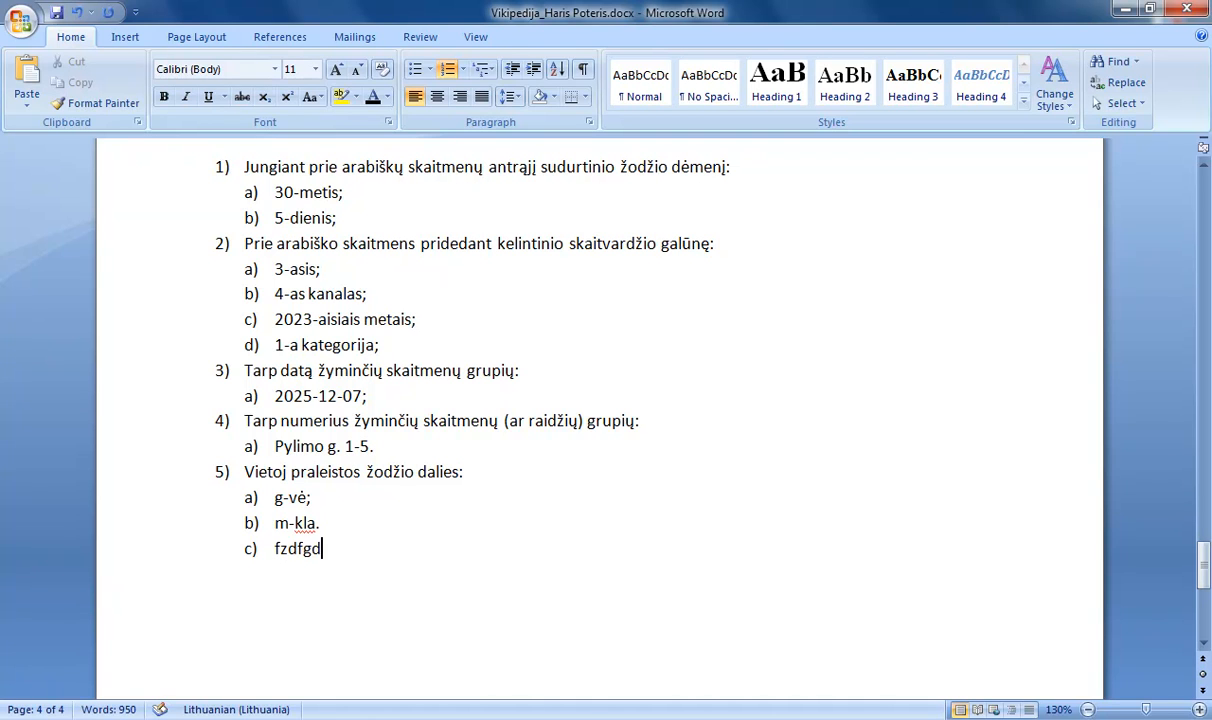
Promote the test item "fzdfgd" at the end of the list to the first list level.
{"action": "left_click_drag", "start_coordinate": [335, 545], "coordinate": [259, 549]}
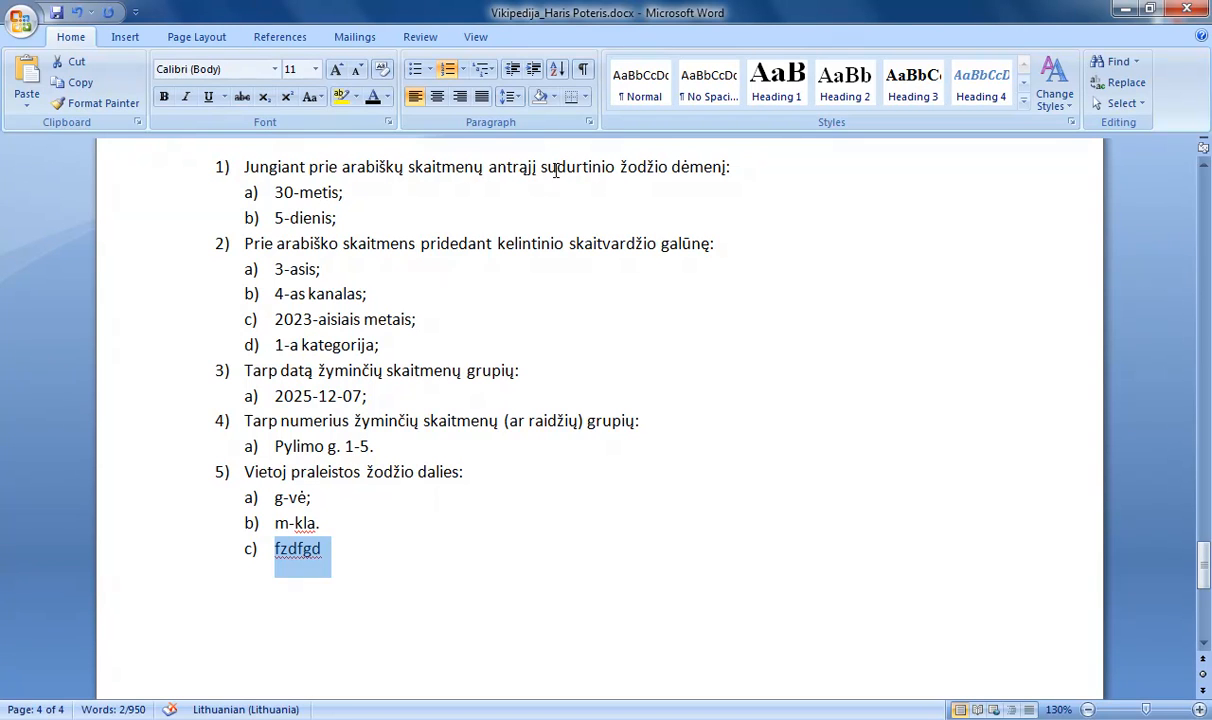
{"action": "left_click", "coordinate": [513, 70]}
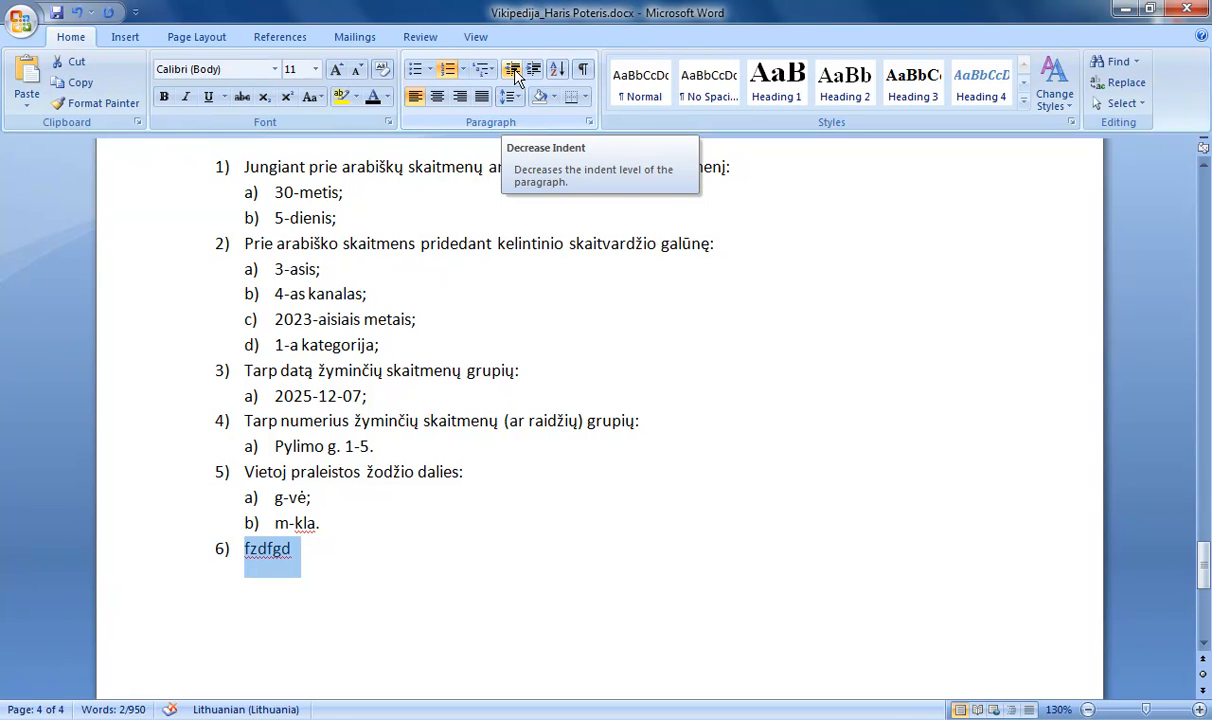
{"action": "left_click", "coordinate": [306, 542]}
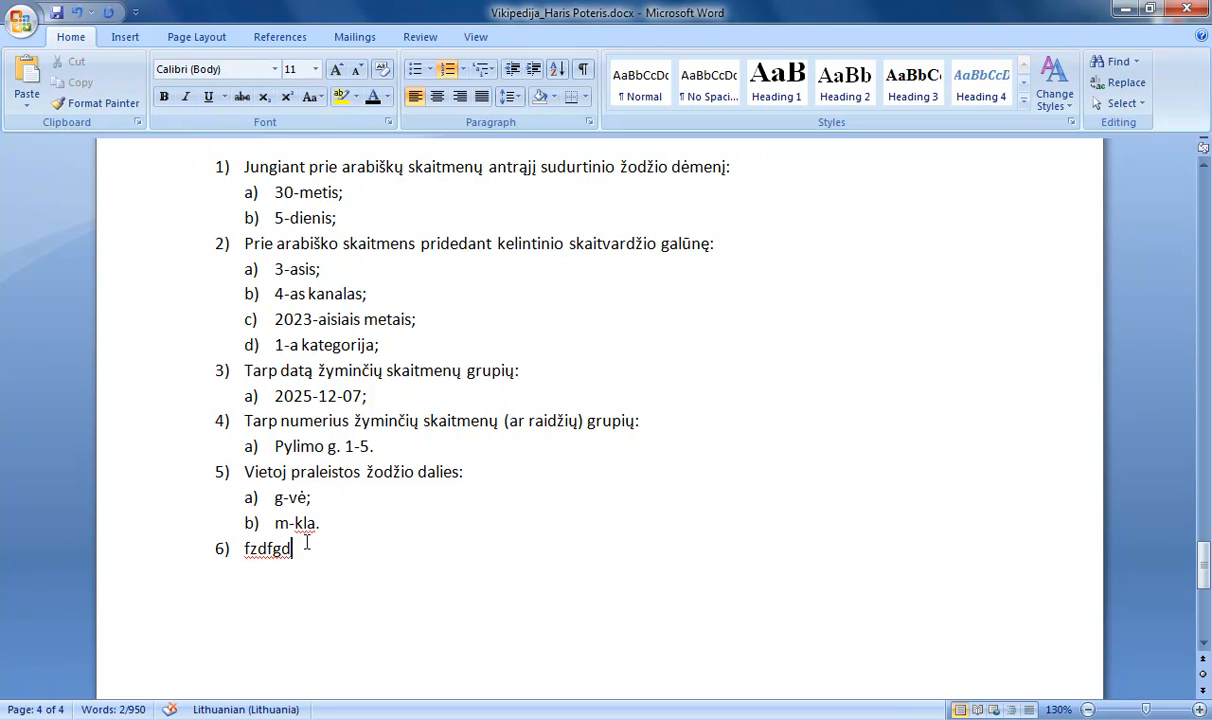
Delete the test item "fzdfgd" and its empty list line so the list ends with "m-kla.".
{"action": "key", "text": "BackSpace"}
{"action": "key", "text": "BackSpace"}
{"action": "key", "text": "BackSpace"}
{"action": "key", "text": "BackSpace"}
{"action": "key", "text": "BackSpace"}
{"action": "key", "text": "BackSpace"}
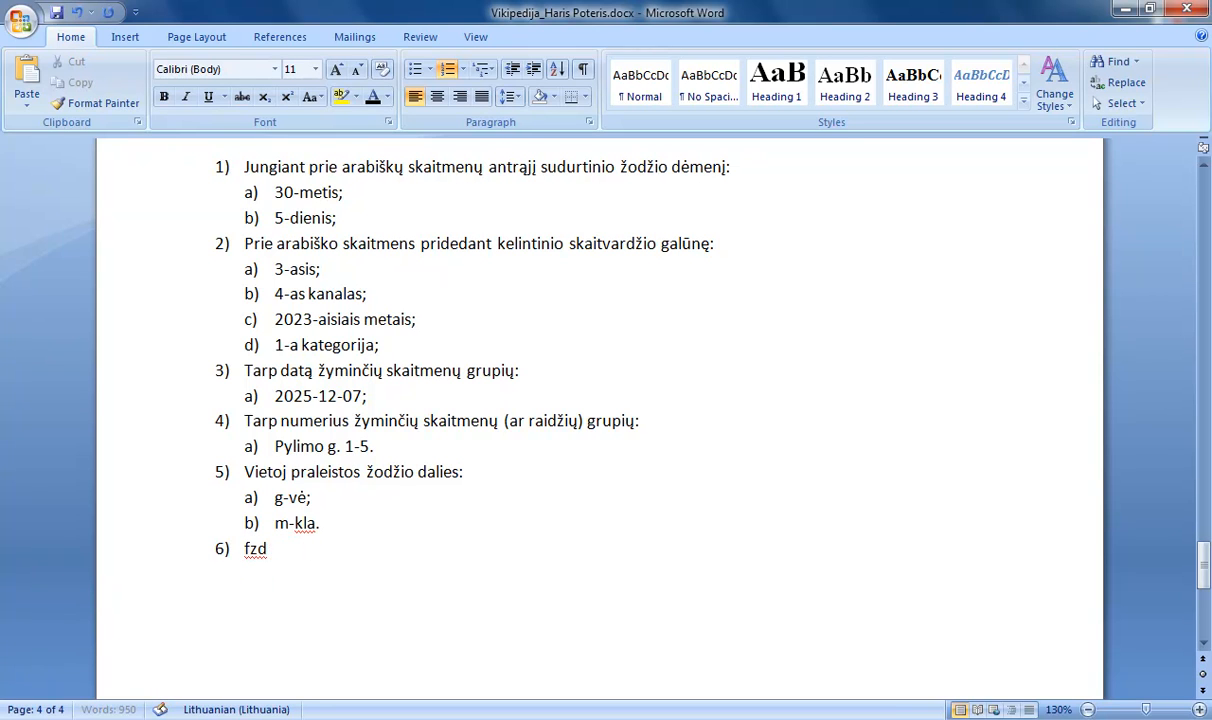
{"action": "key", "text": "BackSpace"}
{"action": "key", "text": "BackSpace"}
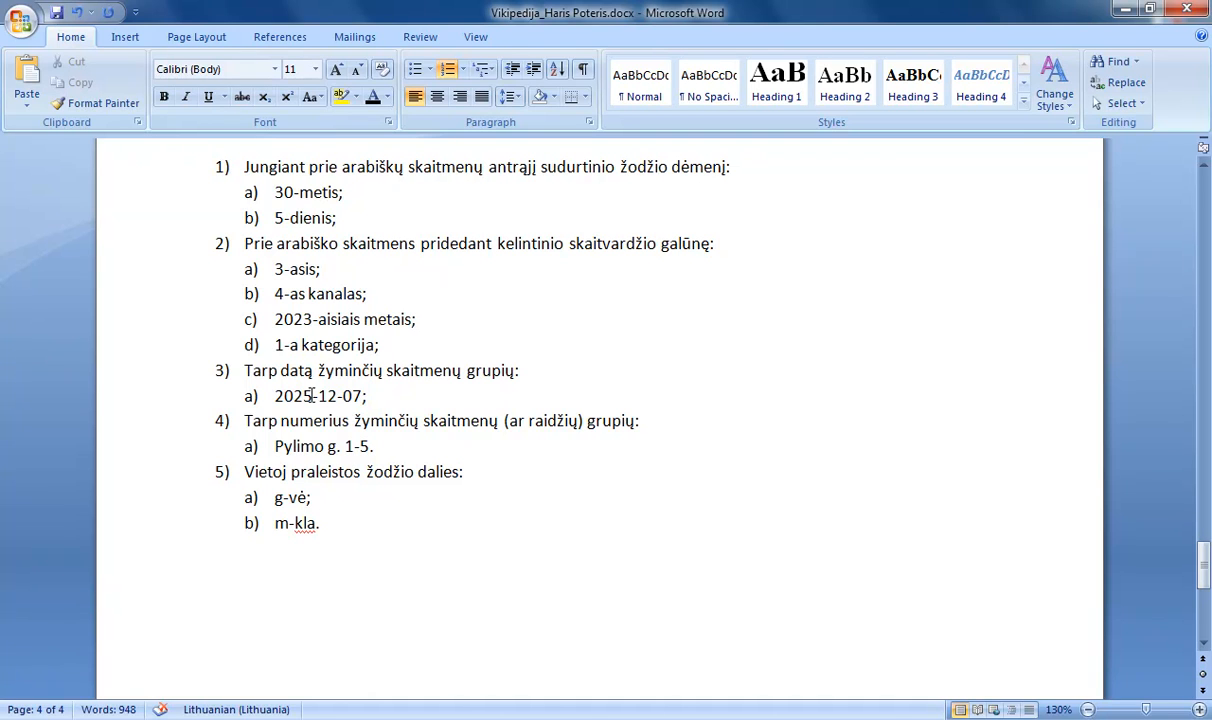
Add a second-level item after "2025-12-07;" with the test text "sddbd".
{"action": "left_click", "coordinate": [367, 396]}
{"action": "key", "text": "Return"}
{"action": "type", "text": "sd"}
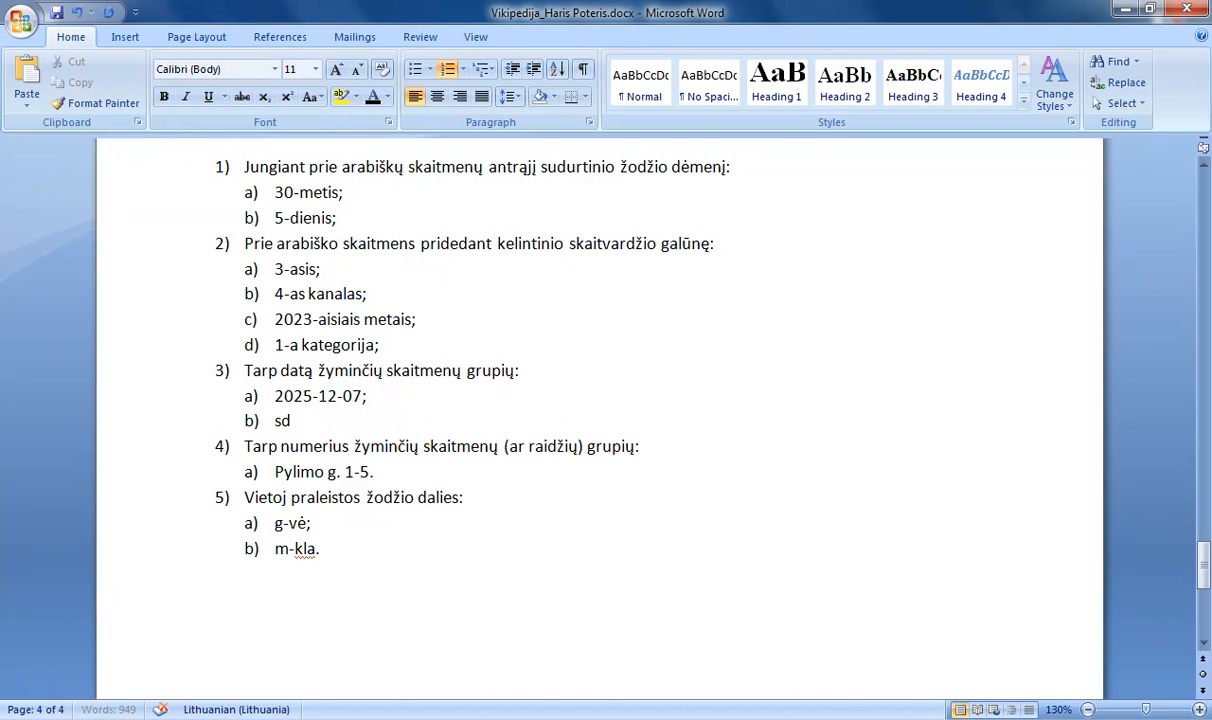
{"action": "type", "text": "dbd"}
Insert an empty first-level item after "Tarp datą žyminčių skaitmenų grupių:" and remove it again.
{"action": "left_click", "coordinate": [528, 370]}
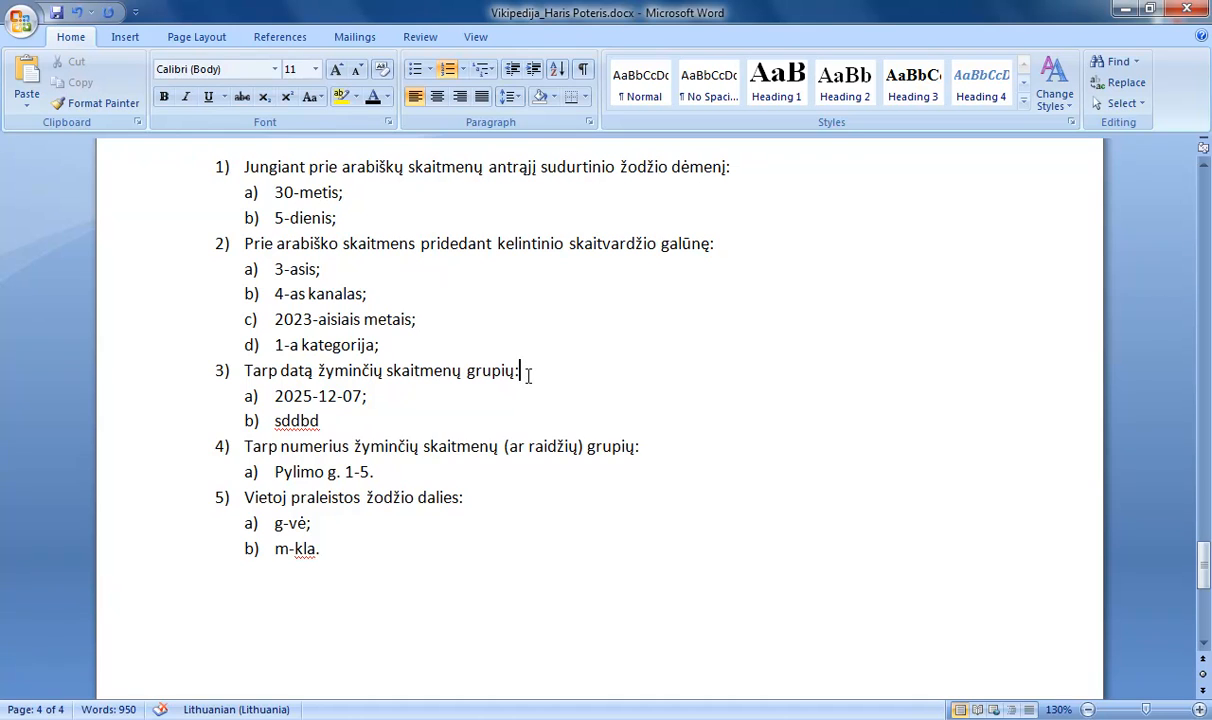
{"action": "key", "text": "Return"}
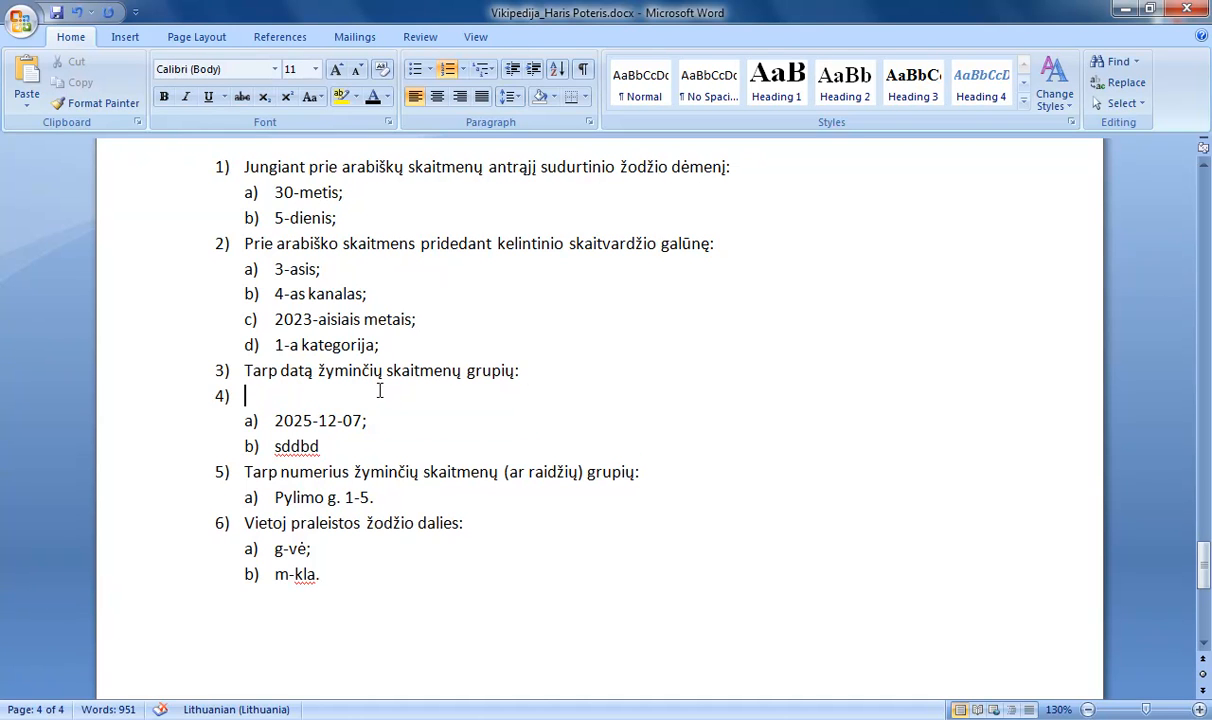
{"action": "key", "text": "BackSpace"}
{"action": "key", "text": "Return"}
{"action": "key", "text": "BackSpace"}
{"action": "key", "text": "BackSpace"}
Delete the test item "sddbd" and its leftover empty line below "2025-12-07;".
{"action": "left_click", "coordinate": [338, 419]}
{"action": "key", "text": "BackSpace"}
{"action": "key", "text": "BackSpace"}
{"action": "key", "text": "BackSpace"}
{"action": "key", "text": "BackSpace"}
{"action": "key", "text": "BackSpace"}
{"action": "key", "text": "BackSpace"}
{"action": "key", "text": "BackSpace"}
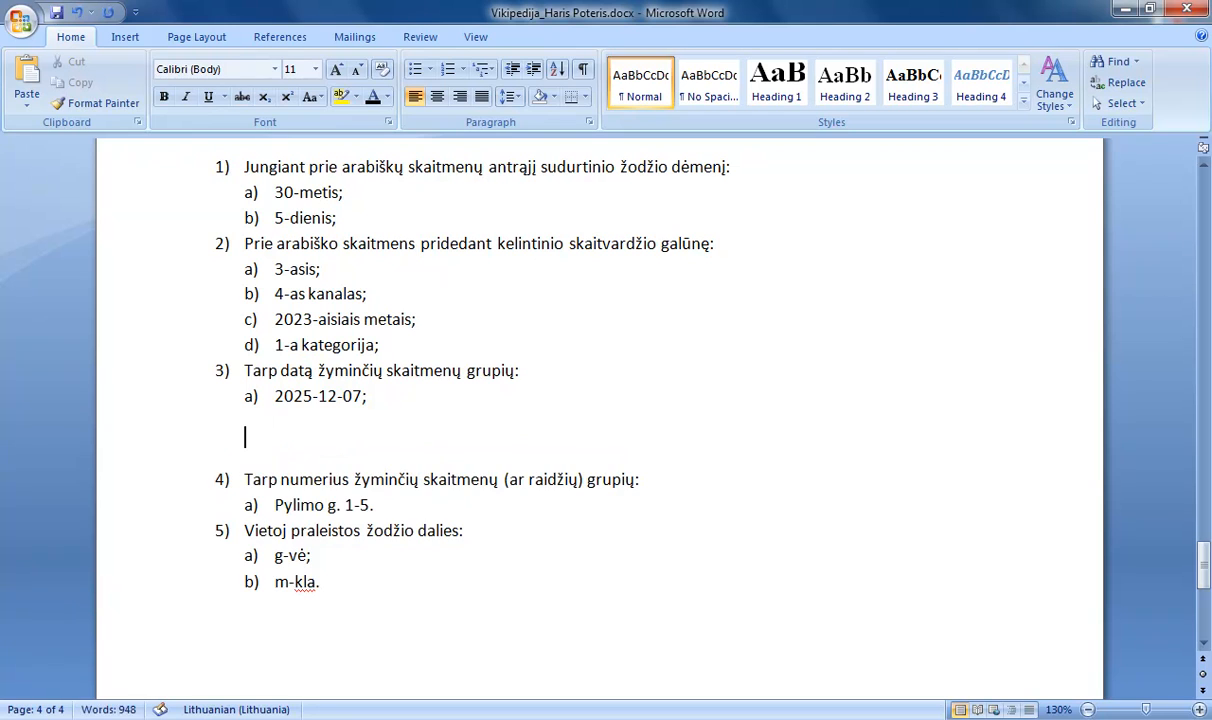
{"action": "key", "text": "BackSpace"}
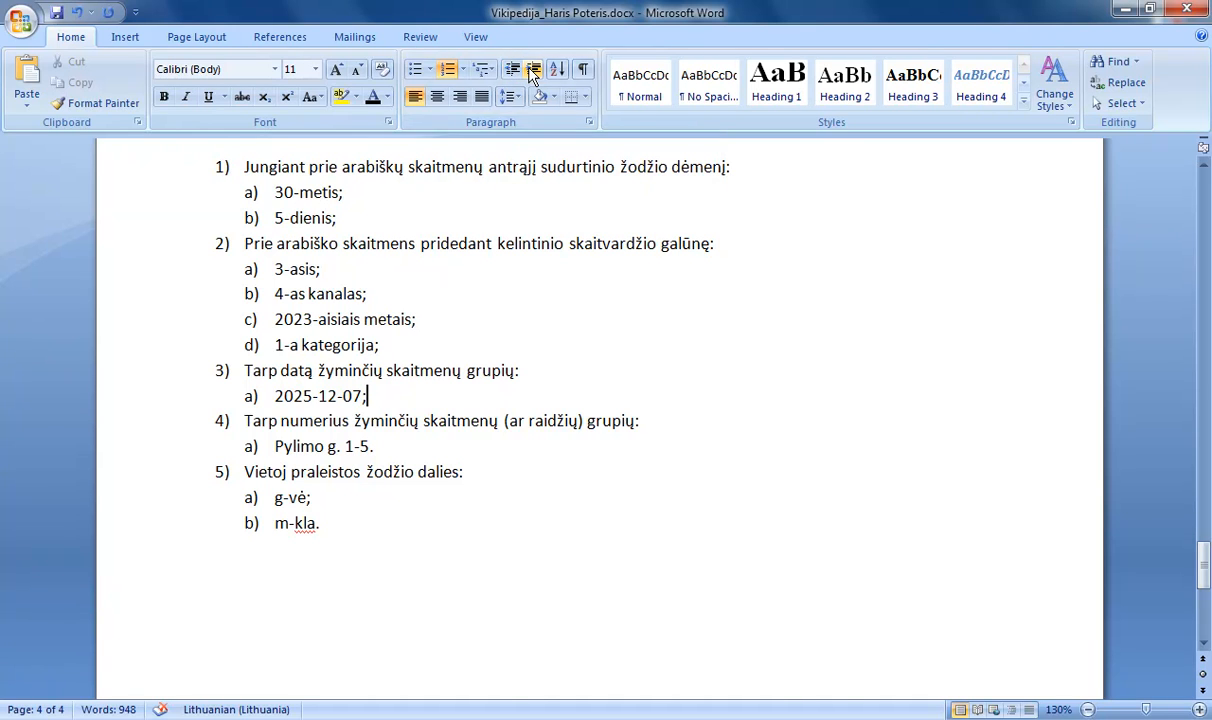
Decrease the left indent of the "Turėdama plačią tematiką" paragraph on page 1 by one level, and increase it back.
{"action": "left_click_drag", "start_coordinate": [1205, 568], "coordinate": [1160, 304]}
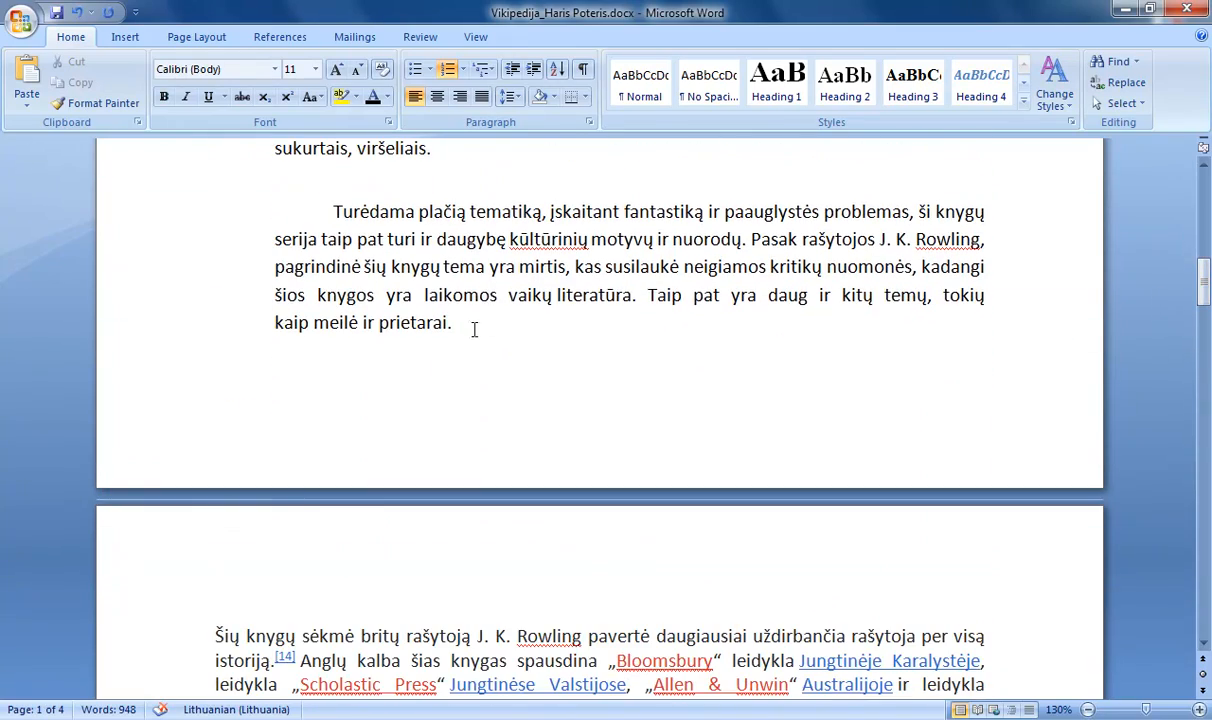
{"action": "left_click_drag", "start_coordinate": [473, 330], "coordinate": [327, 206]}
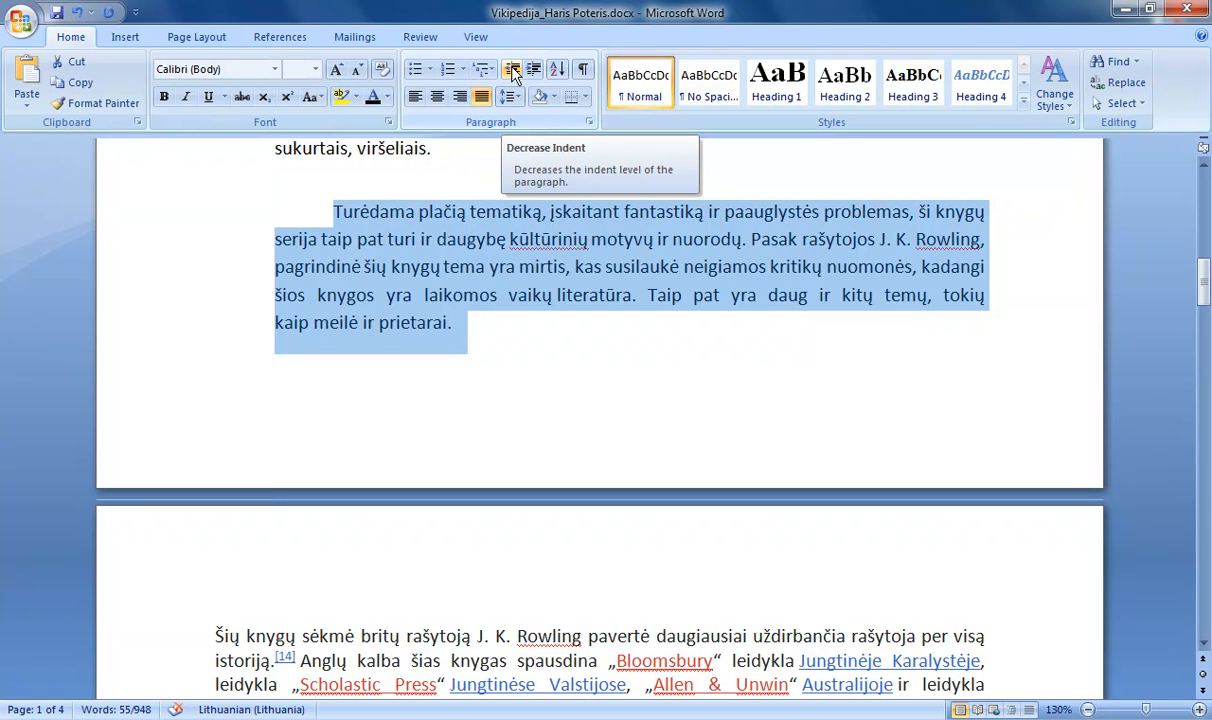
{"action": "left_click", "coordinate": [512, 72]}
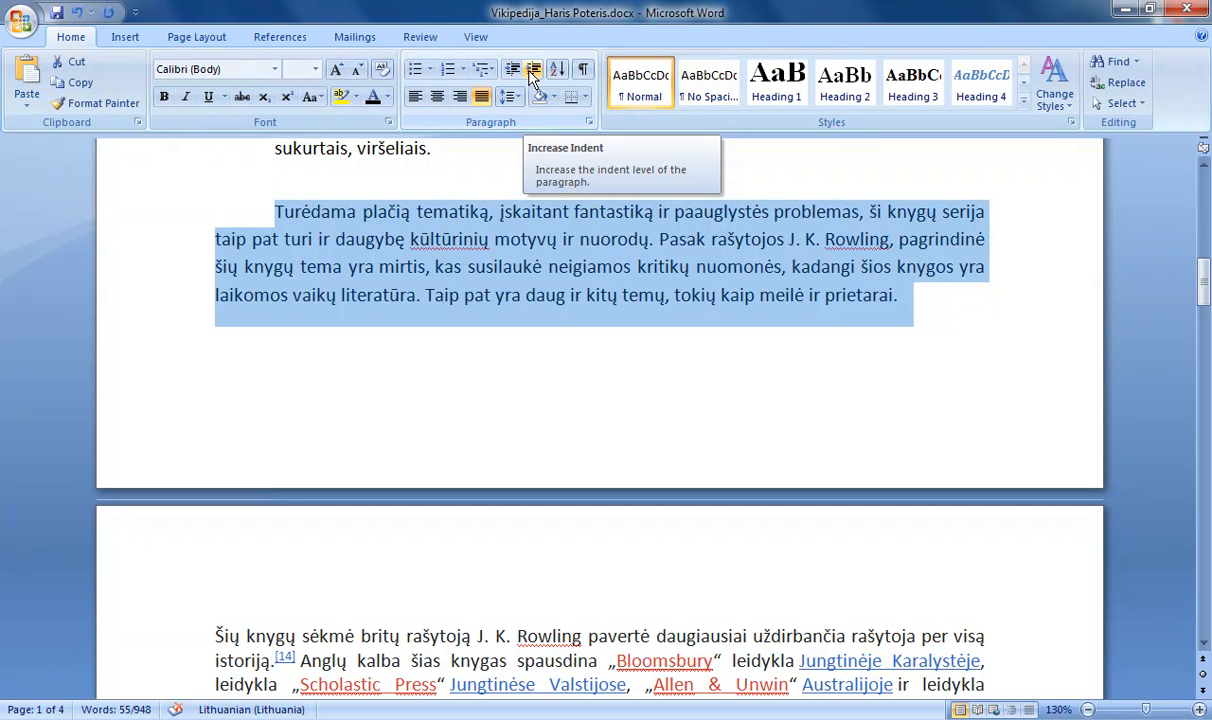
{"action": "left_click", "coordinate": [531, 78]}
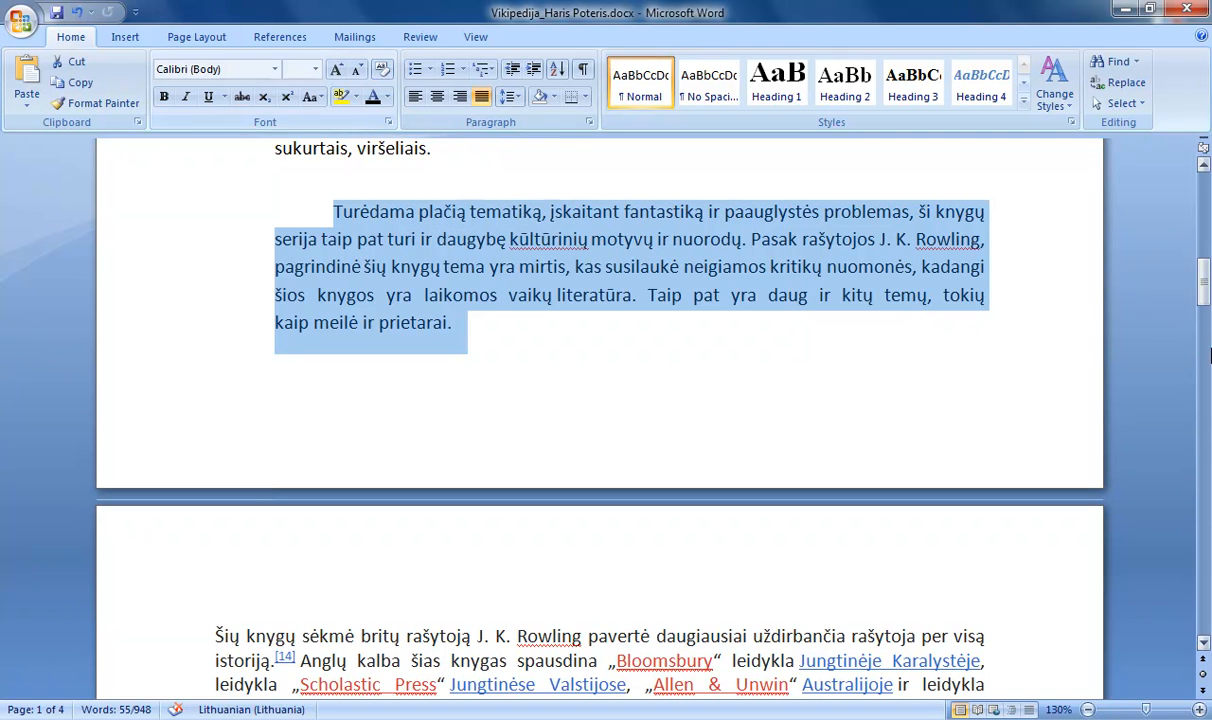
Examine the font, size and style of the differently formatted passages in the "Lietuvoje leidykla" paragraph.
{"action": "left_click_drag", "start_coordinate": [1206, 283], "coordinate": [1206, 247]}
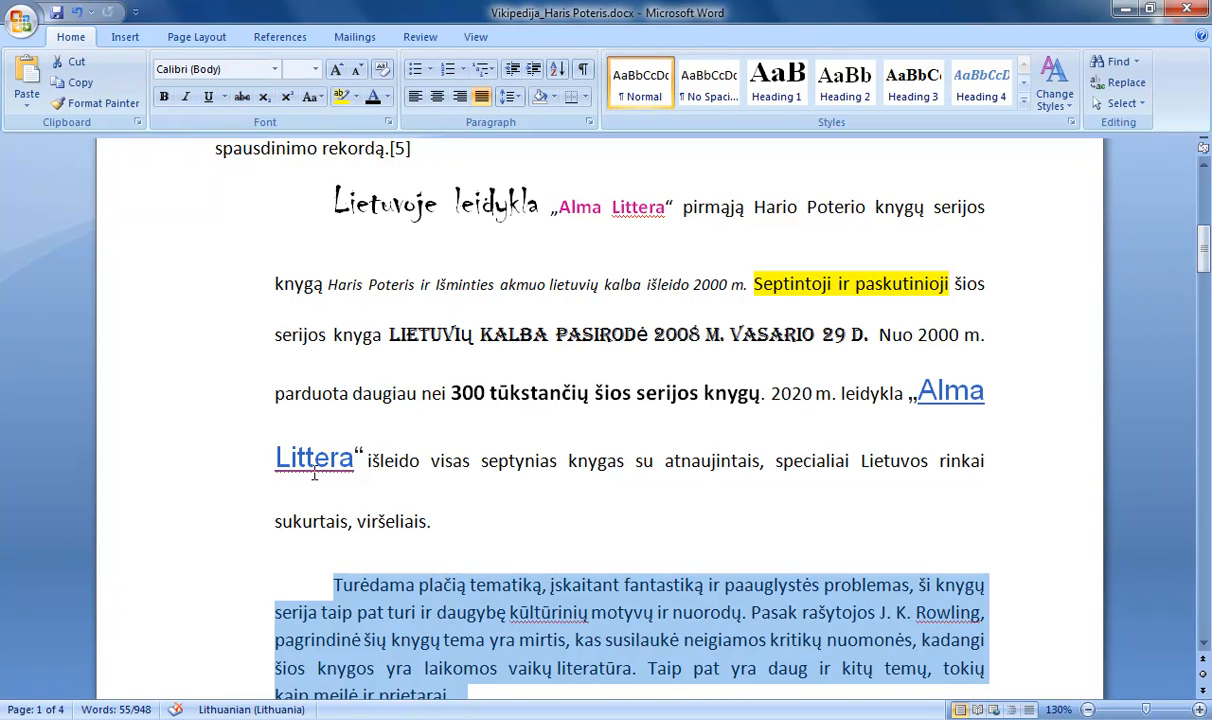
{"action": "left_click_drag", "start_coordinate": [470, 468], "coordinate": [314, 232]}
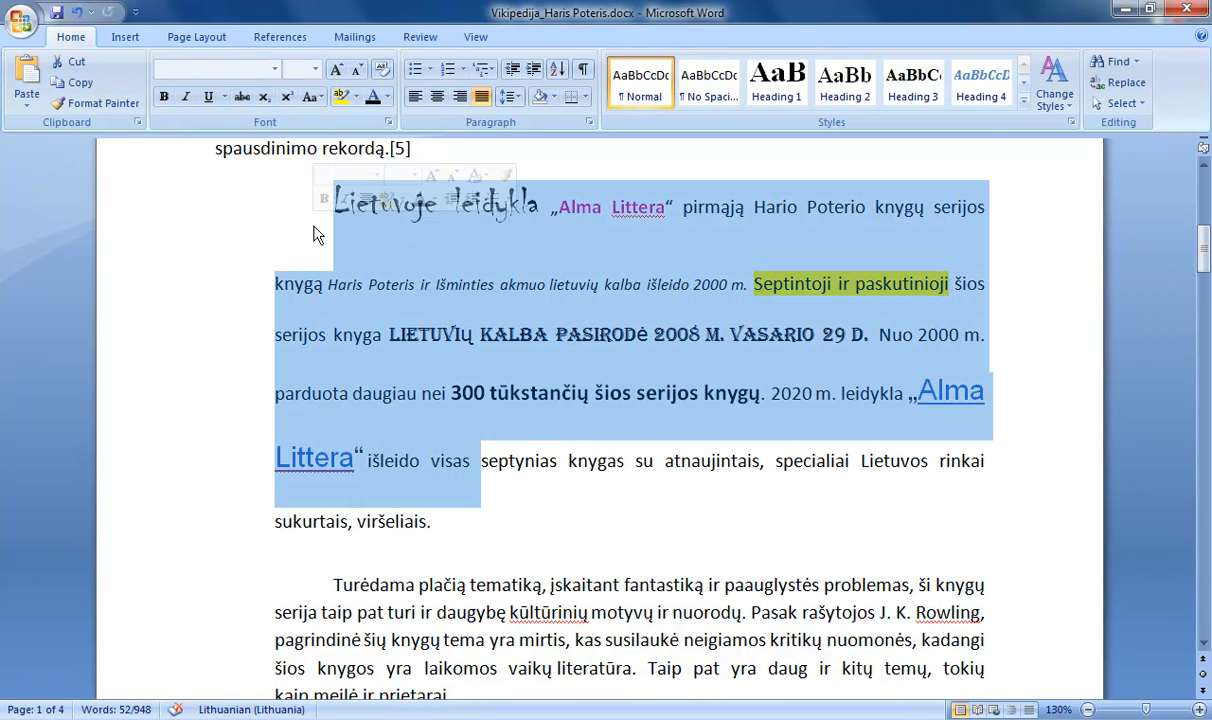
{"action": "left_click", "coordinate": [400, 316]}
{"action": "left_click", "coordinate": [478, 192]}
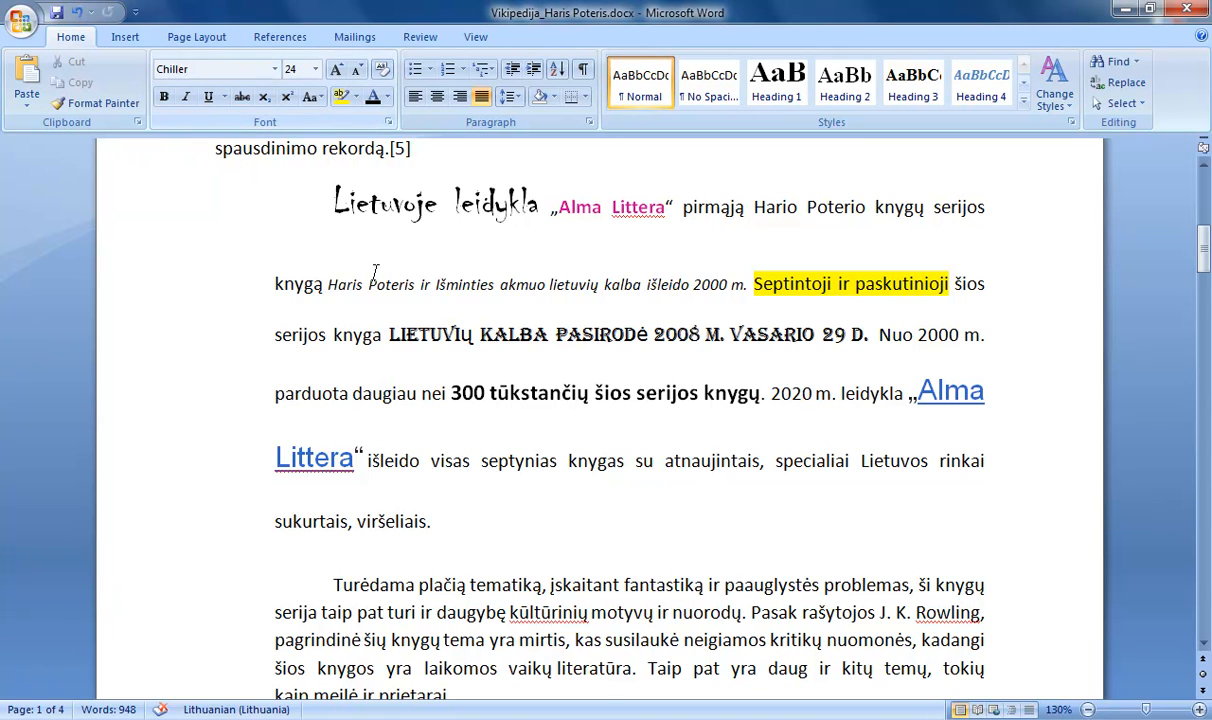
{"action": "left_click", "coordinate": [460, 333]}
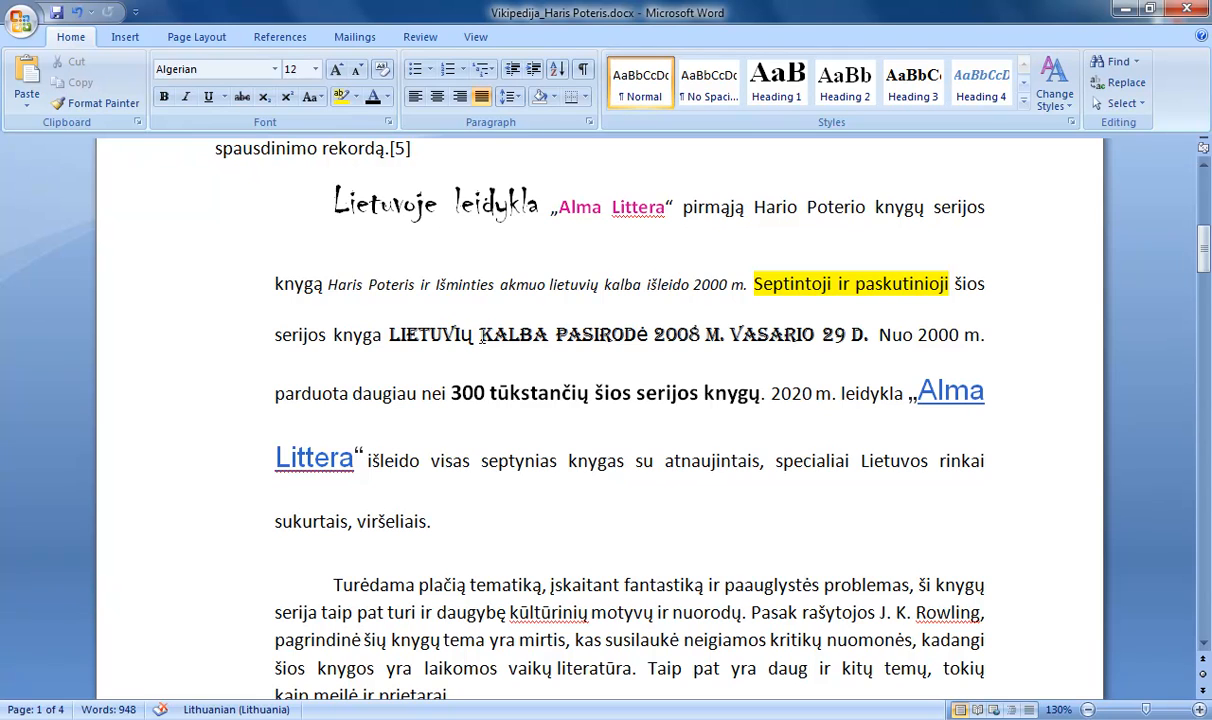
{"action": "left_click", "coordinate": [315, 456]}
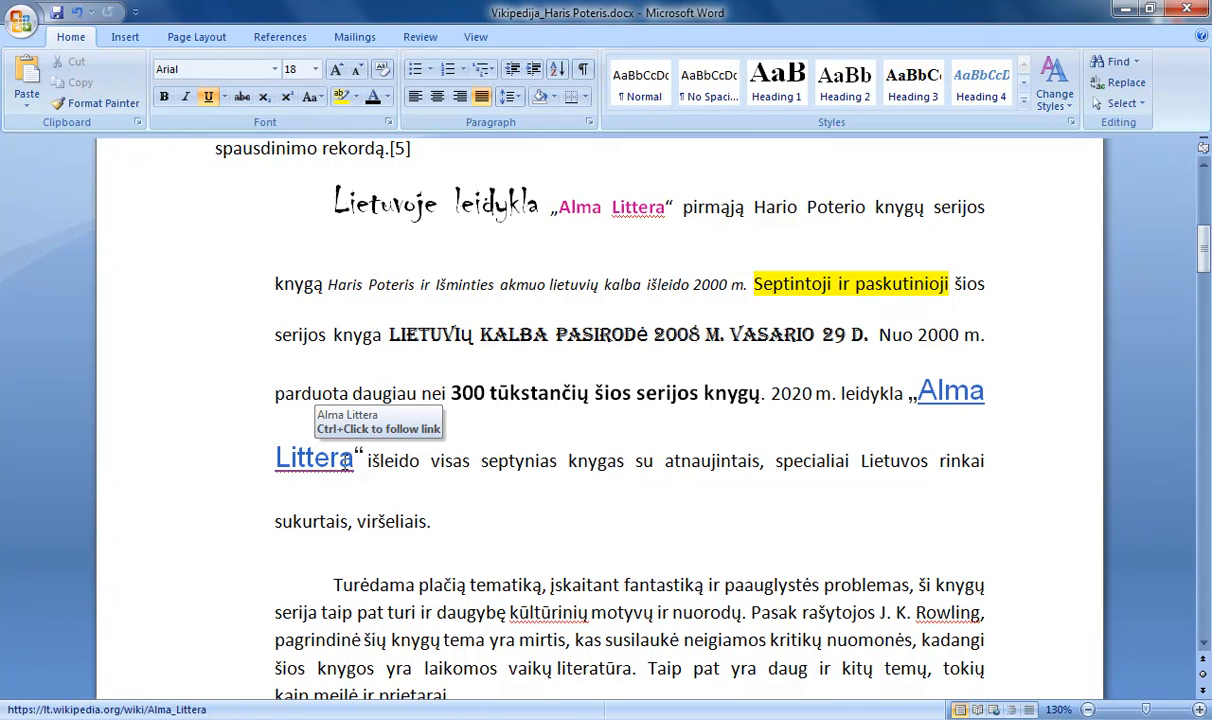
{"action": "left_click", "coordinate": [510, 461]}
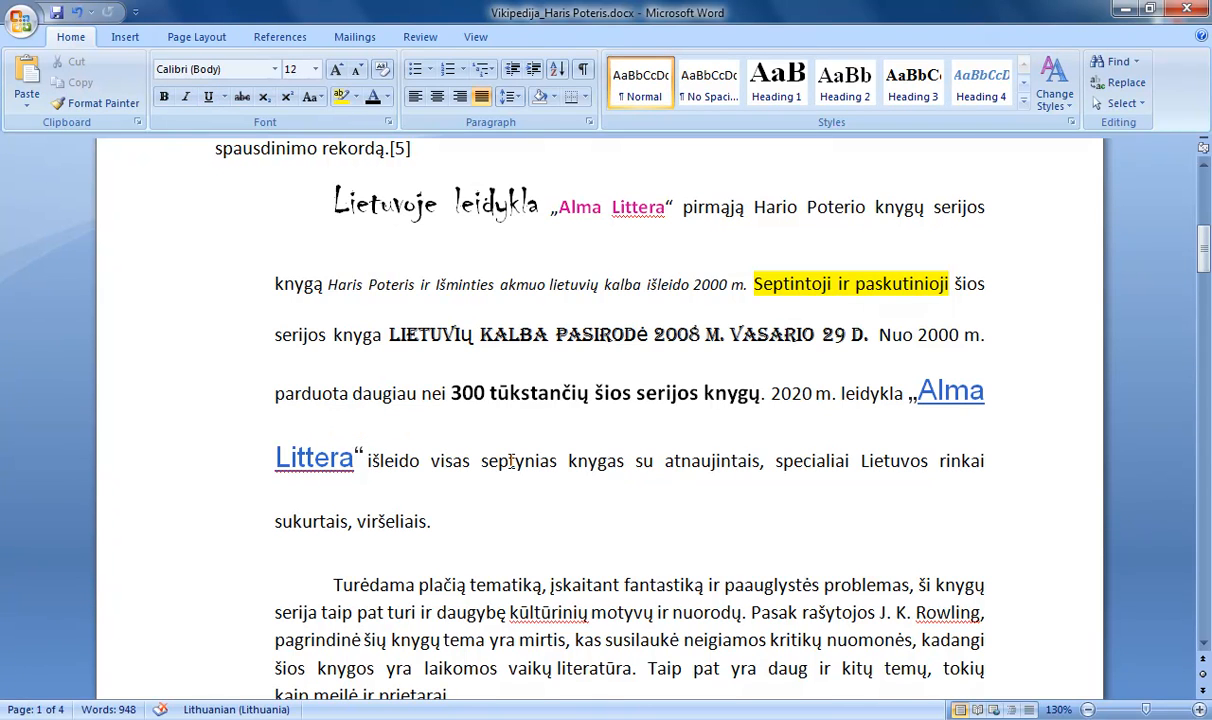
{"action": "left_click", "coordinate": [549, 318]}
{"action": "left_click", "coordinate": [676, 352]}
{"action": "left_click", "coordinate": [537, 393]}
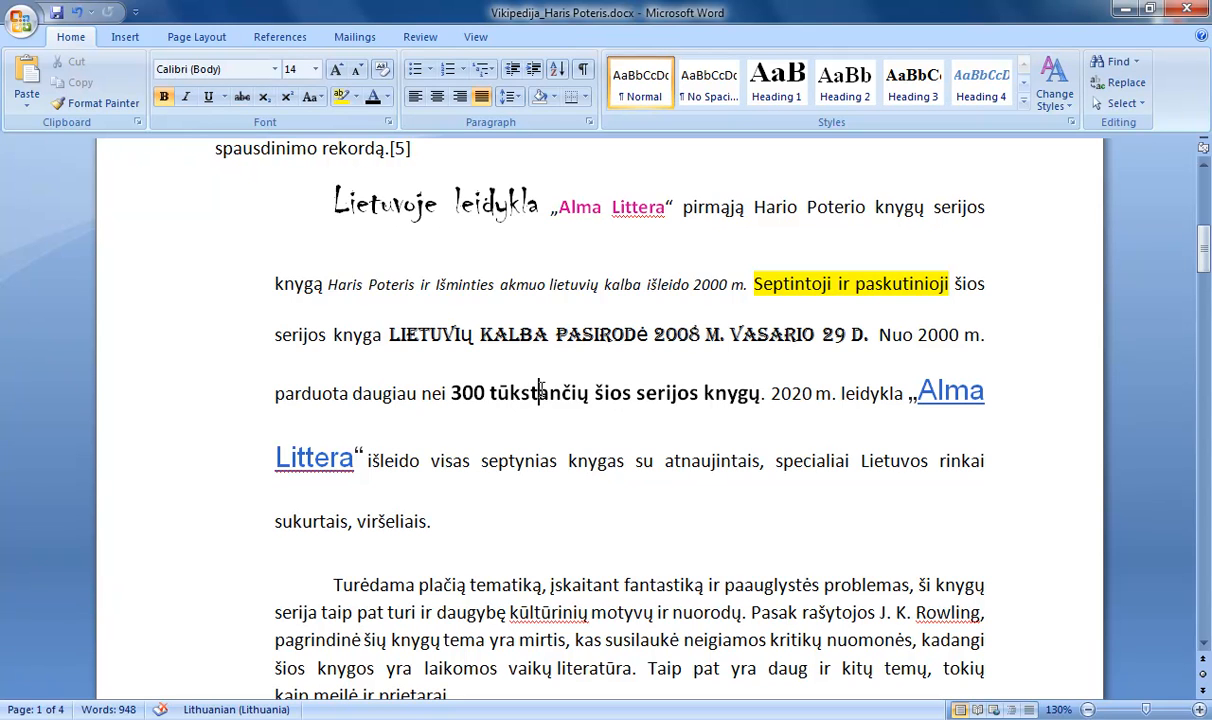
{"action": "left_click", "coordinate": [936, 405]}
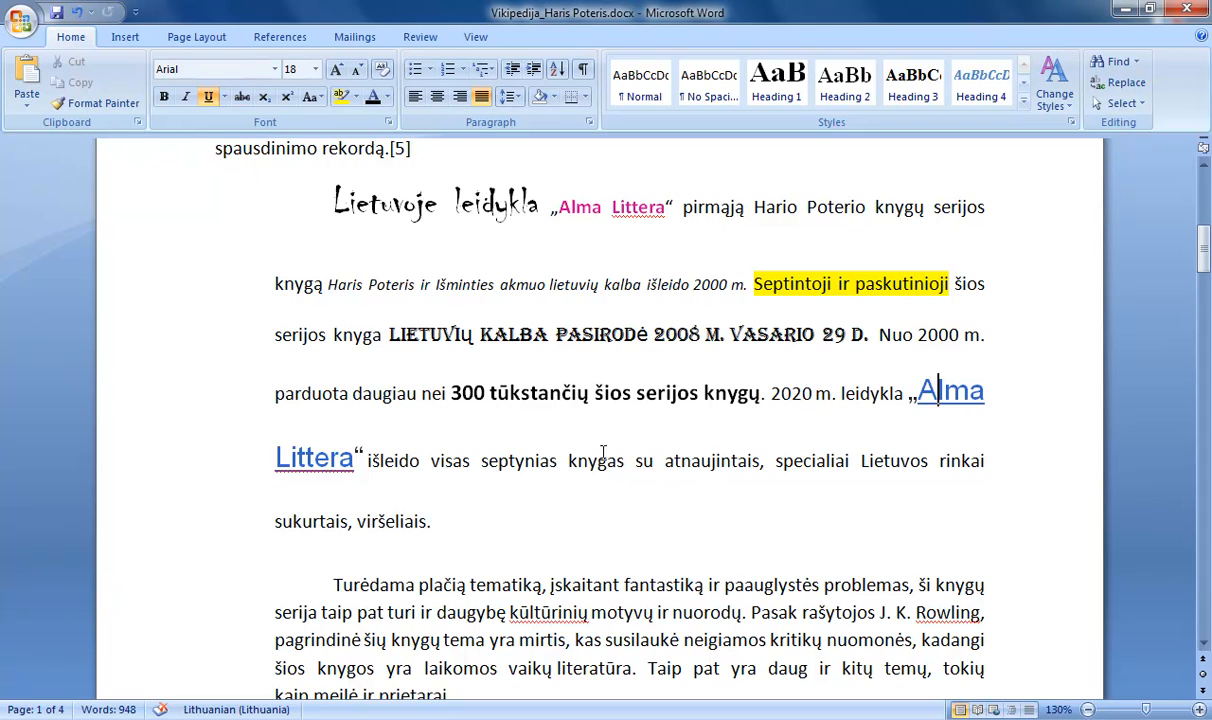
Underline the words "knygas su atnaujintais" in the "Lietuvoje leidykla" paragraph.
{"action": "left_click_drag", "start_coordinate": [720, 437], "coordinate": [561, 434]}
{"action": "left_click", "coordinate": [208, 97]}
{"action": "left_click", "coordinate": [749, 427]}
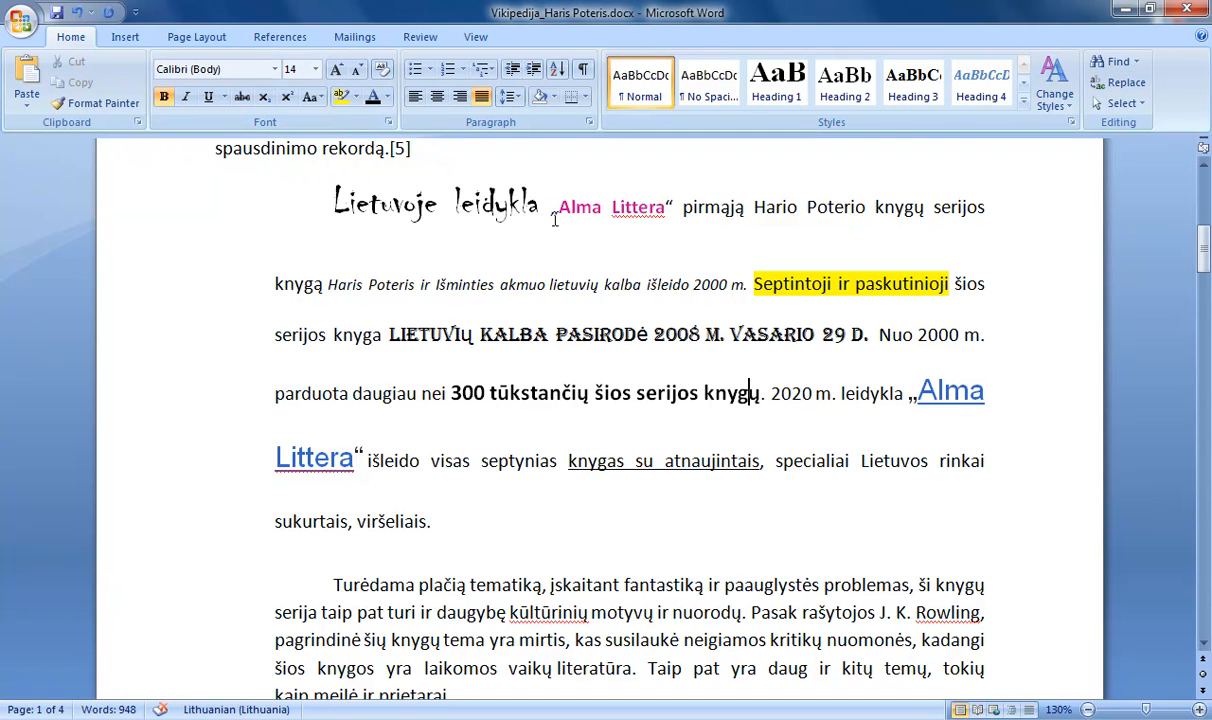
{"action": "left_click", "coordinate": [506, 205]}
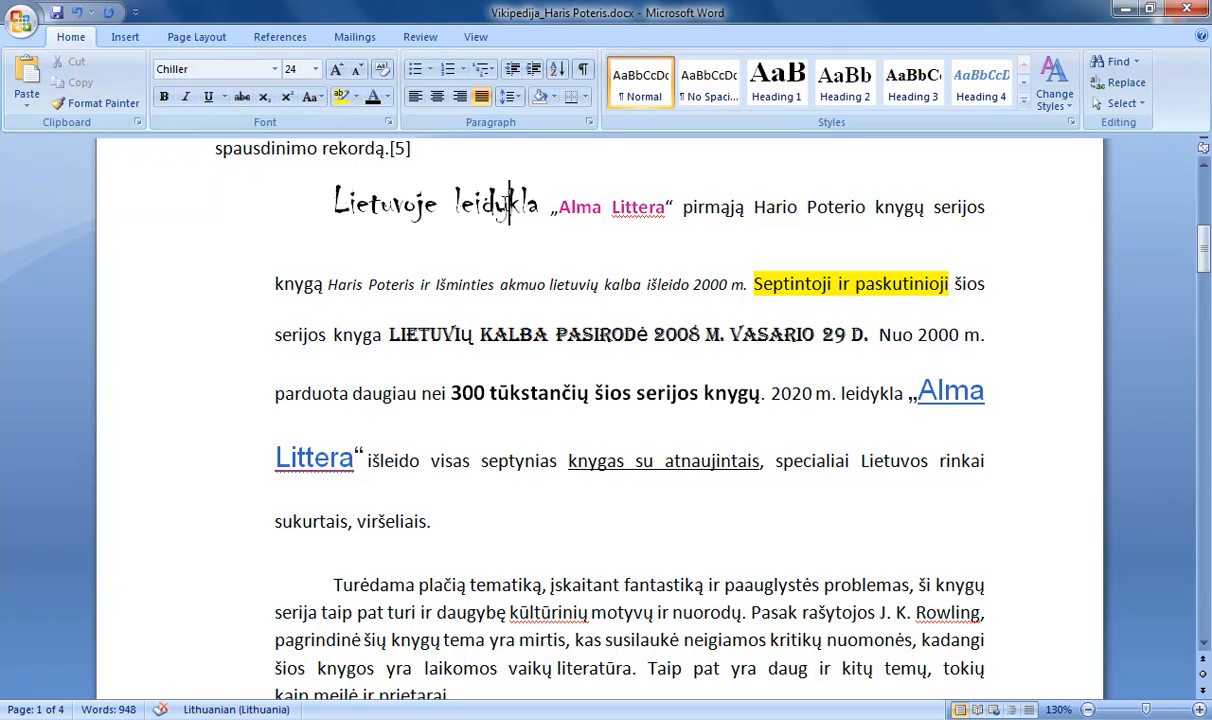
{"action": "left_click", "coordinate": [590, 203]}
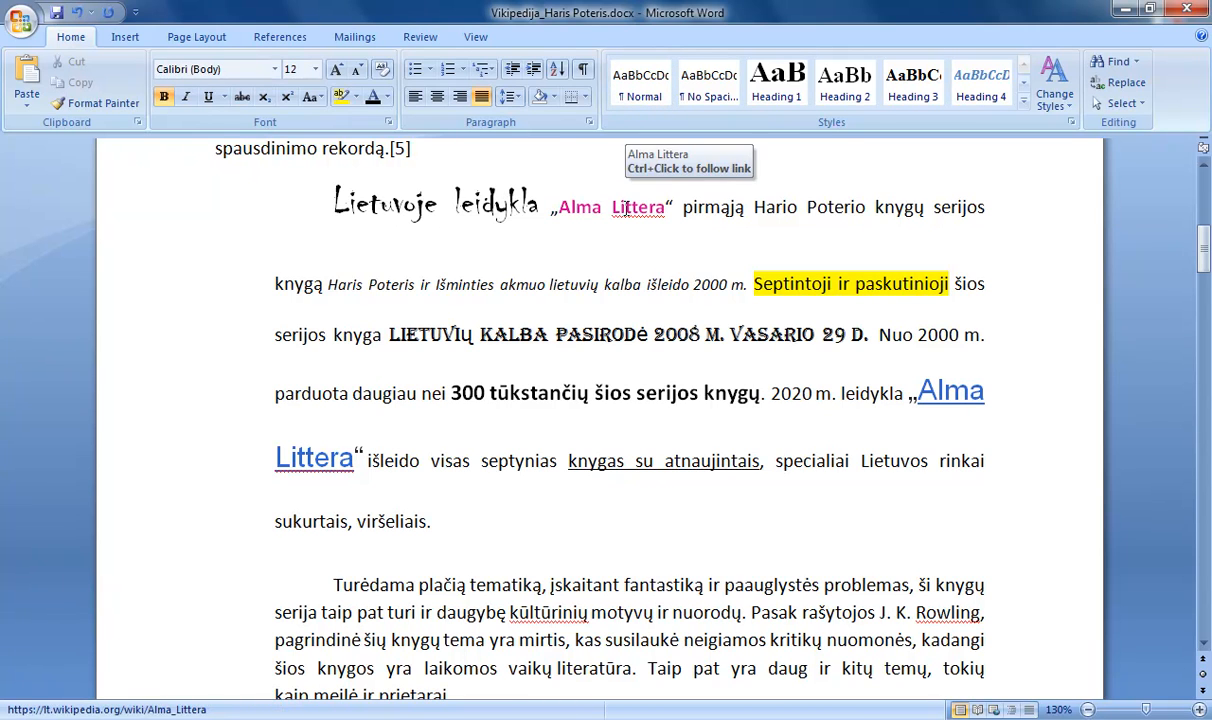
{"action": "left_click", "coordinate": [468, 333]}
{"action": "left_click", "coordinate": [330, 460]}
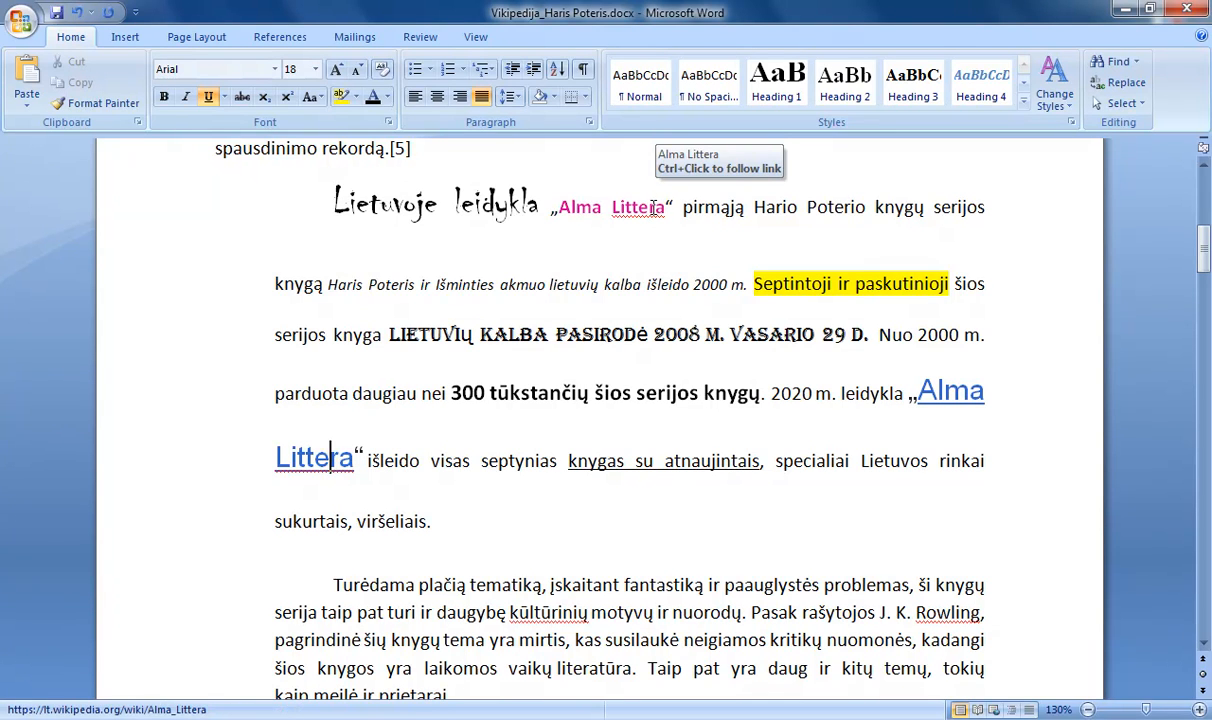
{"action": "left_click_drag", "start_coordinate": [752, 207], "coordinate": [931, 187]}
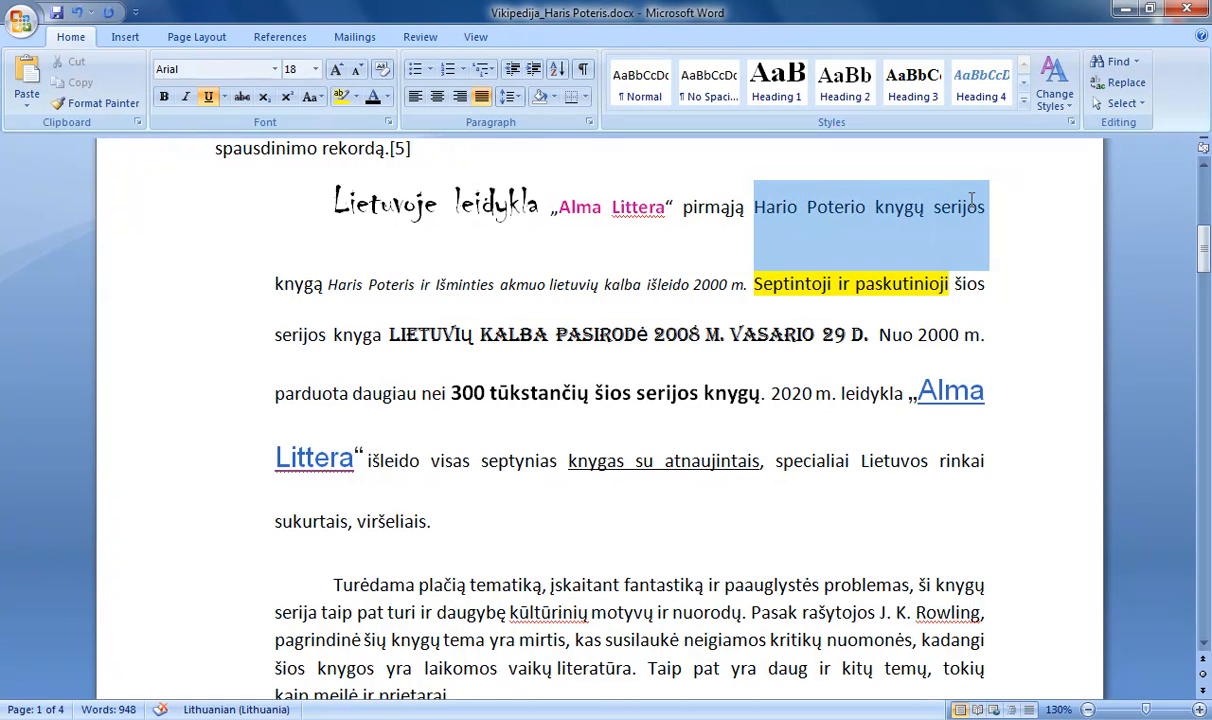
{"action": "left_click", "coordinate": [387, 97]}
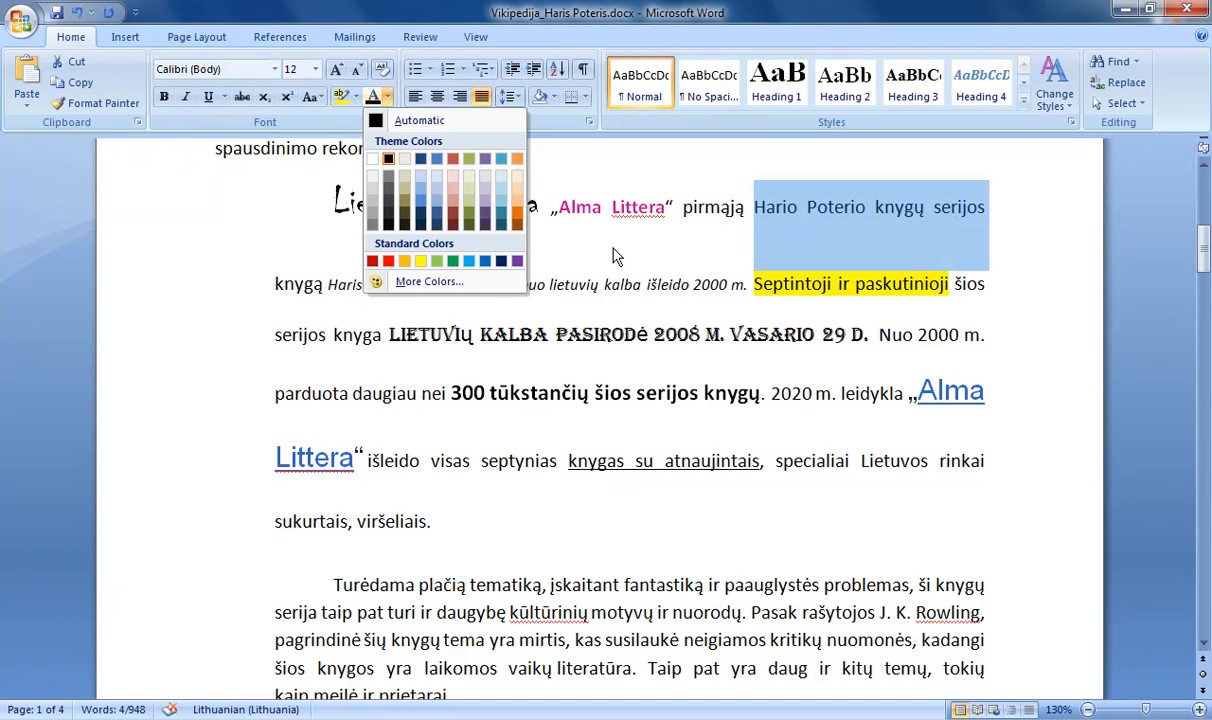
{"action": "key", "text": "Escape"}
Set the font colour of the words "serijos knyga" to the standard dark red.
{"action": "double_click", "coordinate": [358, 335]}
{"action": "left_click_drag", "start_coordinate": [358, 335], "coordinate": [282, 315]}
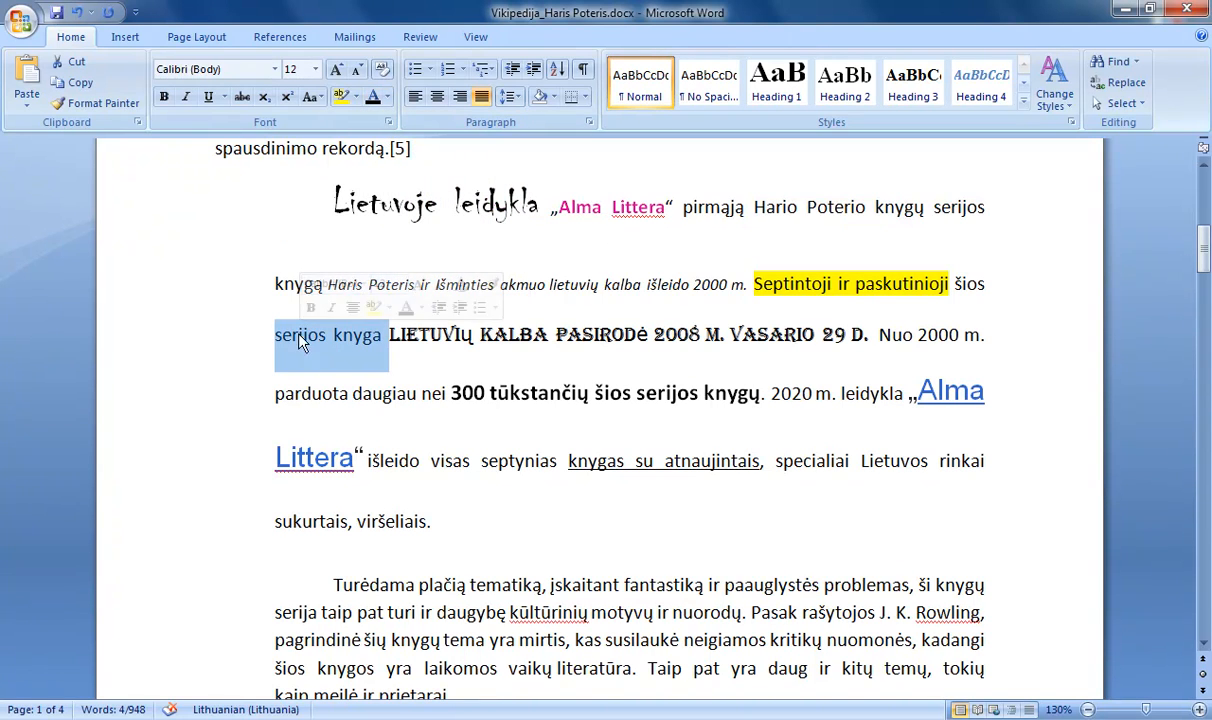
{"action": "left_click", "coordinate": [387, 97]}
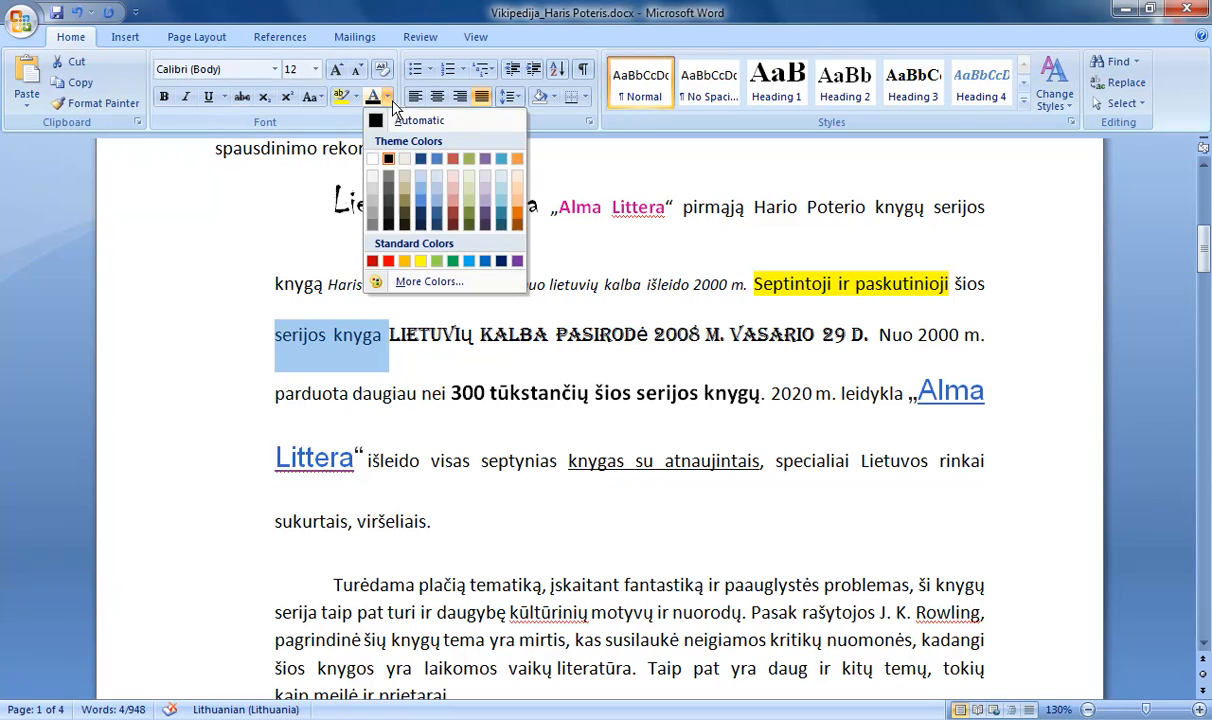
{"action": "left_click", "coordinate": [373, 261]}
{"action": "left_click", "coordinate": [395, 305]}
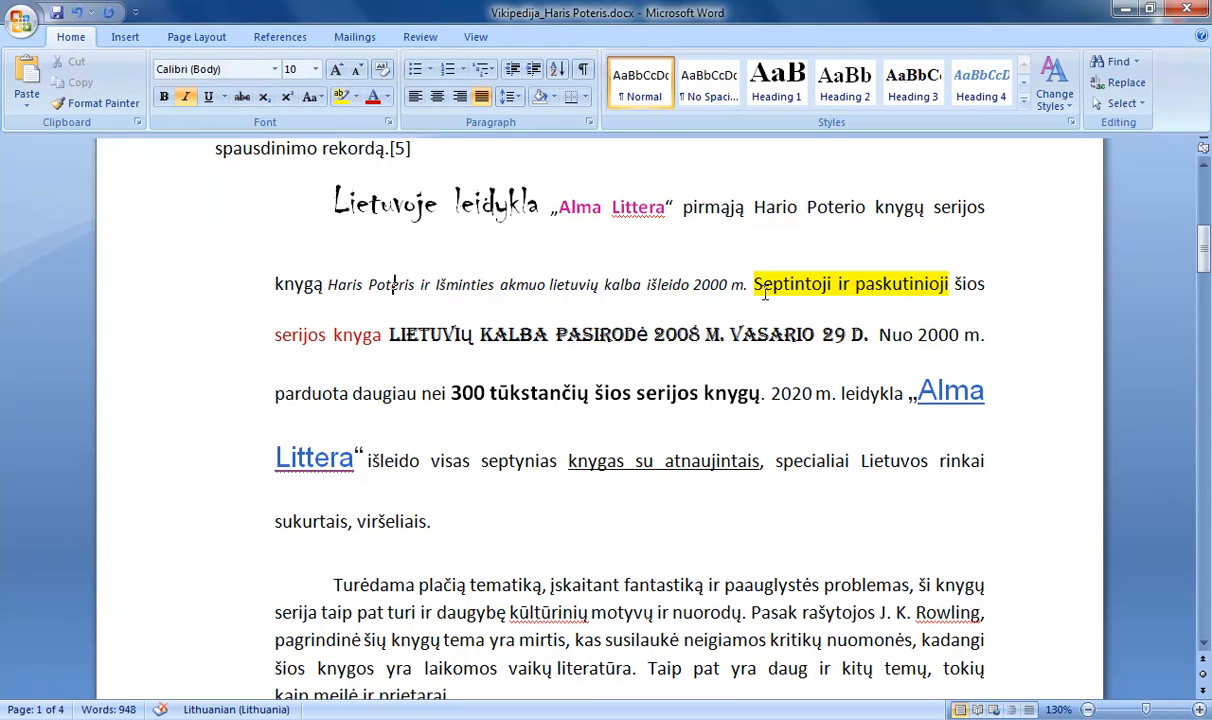
Change the highlight of "Septintoji ir paskutinioji" to bright green.
{"action": "left_click_drag", "start_coordinate": [952, 283], "coordinate": [787, 286]}
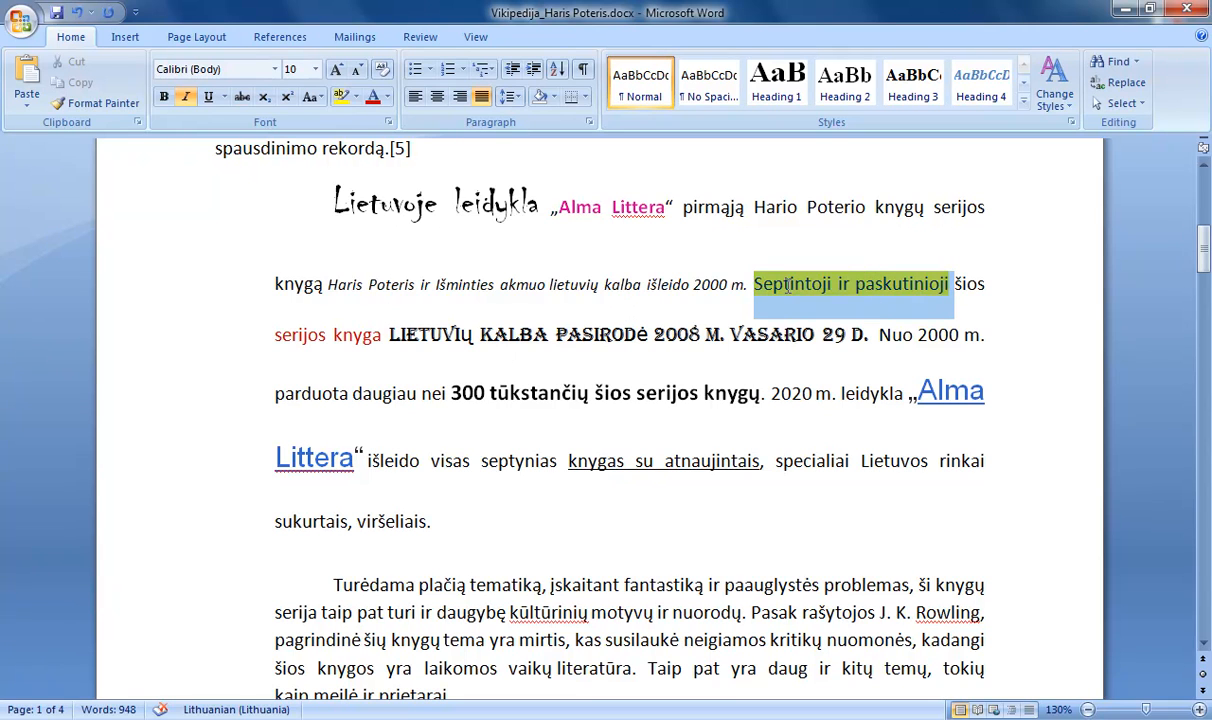
{"action": "left_click", "coordinate": [354, 97]}
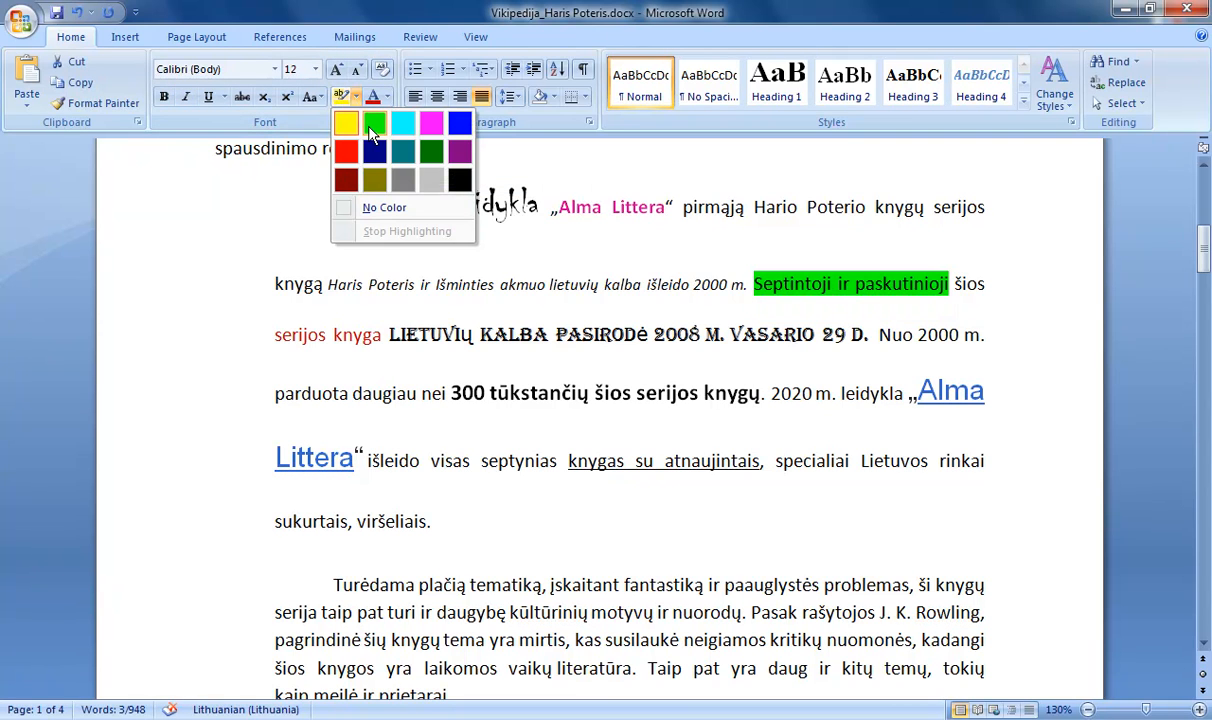
{"action": "left_click", "coordinate": [372, 128]}
{"action": "left_click", "coordinate": [705, 287]}
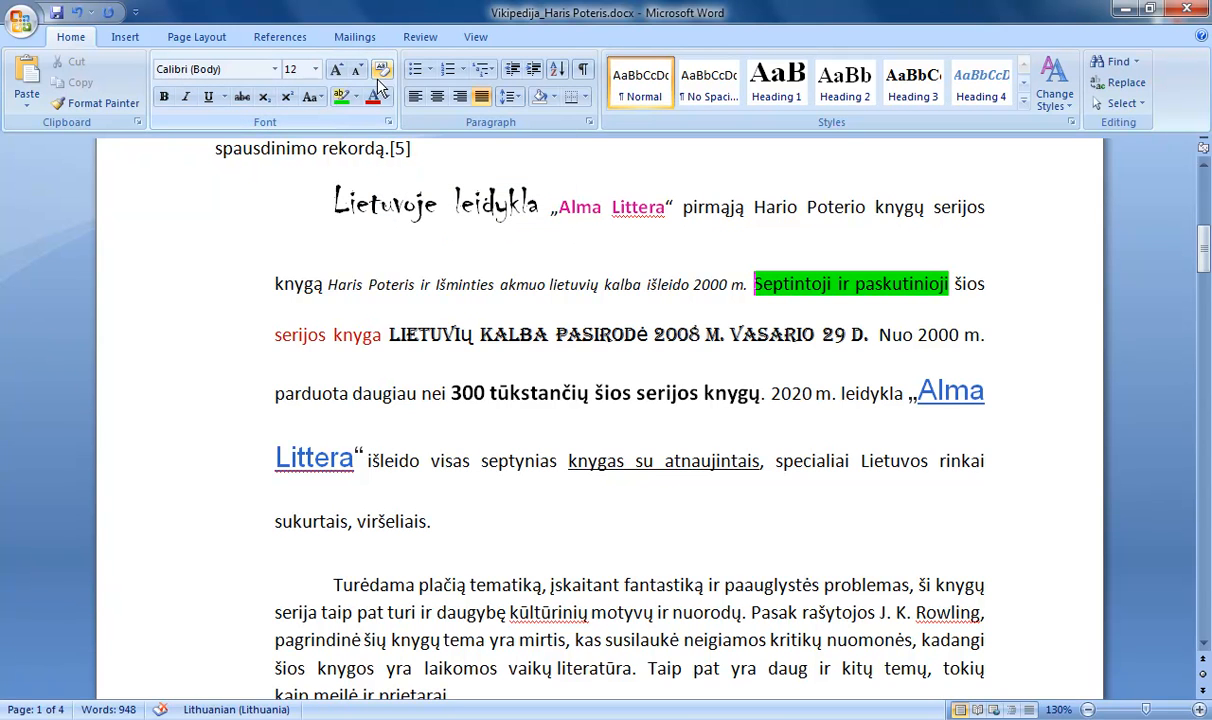
Clear all formatting from the entire "Lietuvoje leidykla" paragraph.
{"action": "left_click", "coordinate": [452, 510]}
{"action": "left_click_drag", "start_coordinate": [444, 510], "coordinate": [332, 208]}
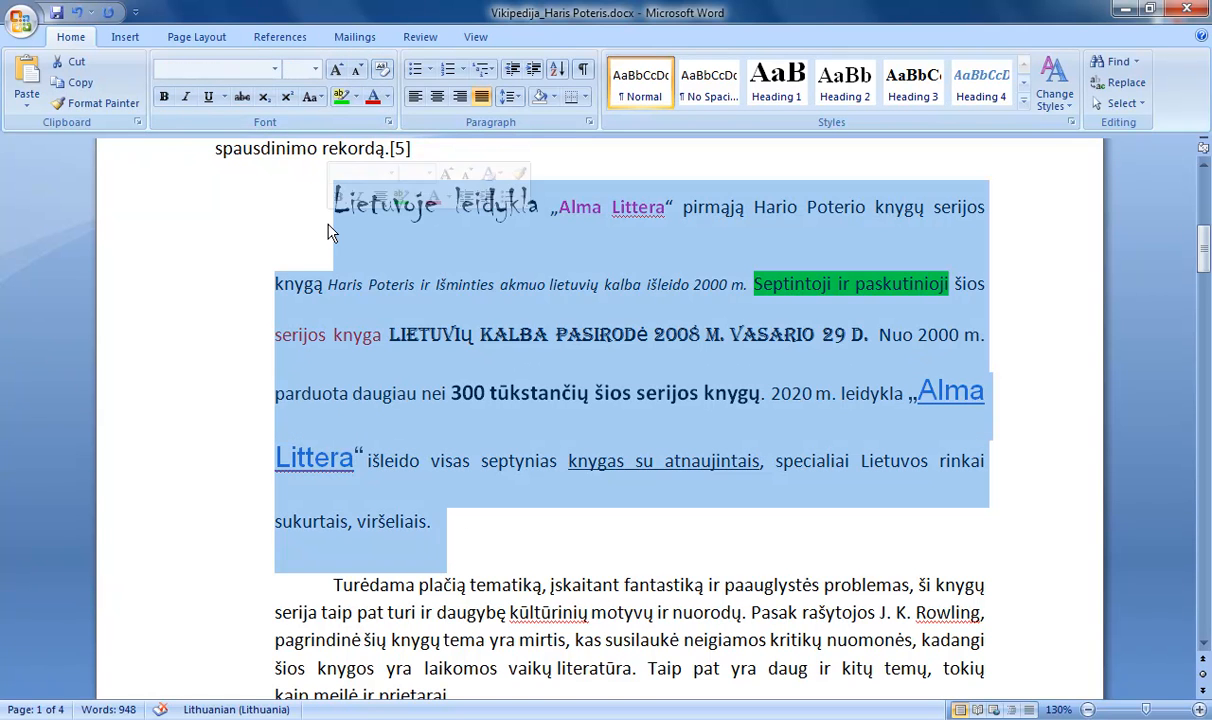
{"action": "left_click", "coordinate": [381, 72]}
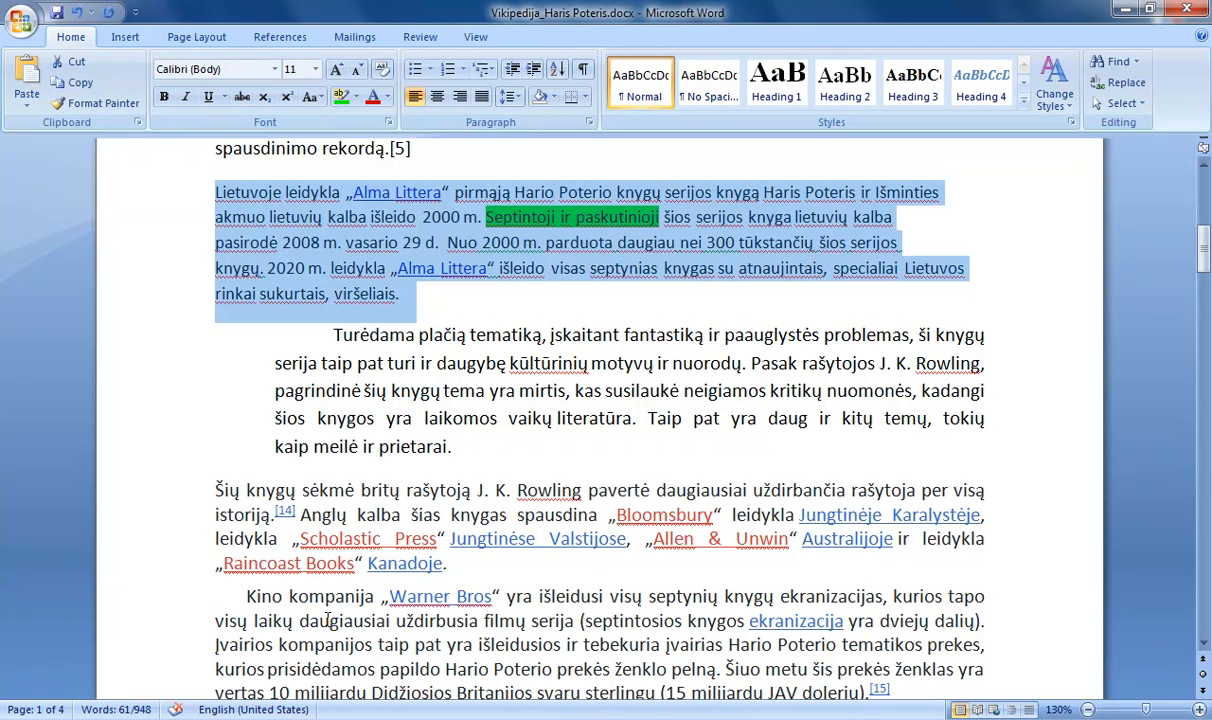
Check the proofing language choices for the "Lietuvoje leidykla" paragraph and inspect its second "Alma Littera" link.
{"action": "left_click", "coordinate": [231, 711]}
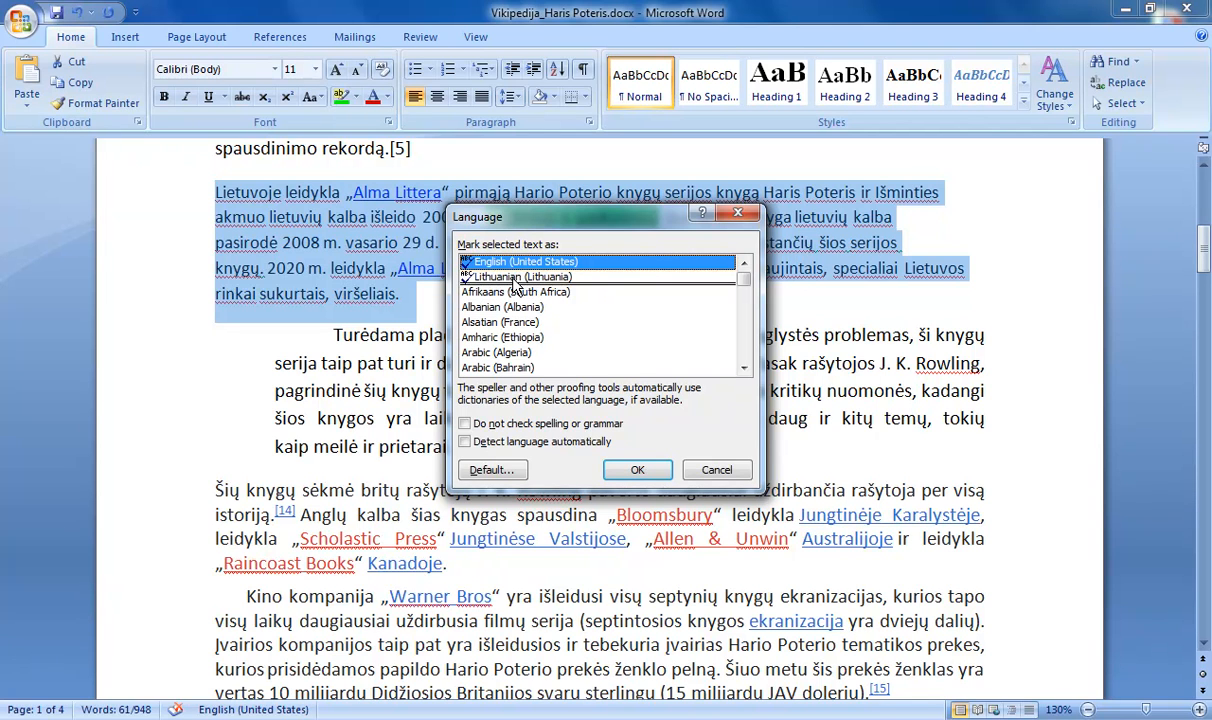
{"action": "left_click", "coordinate": [736, 214]}
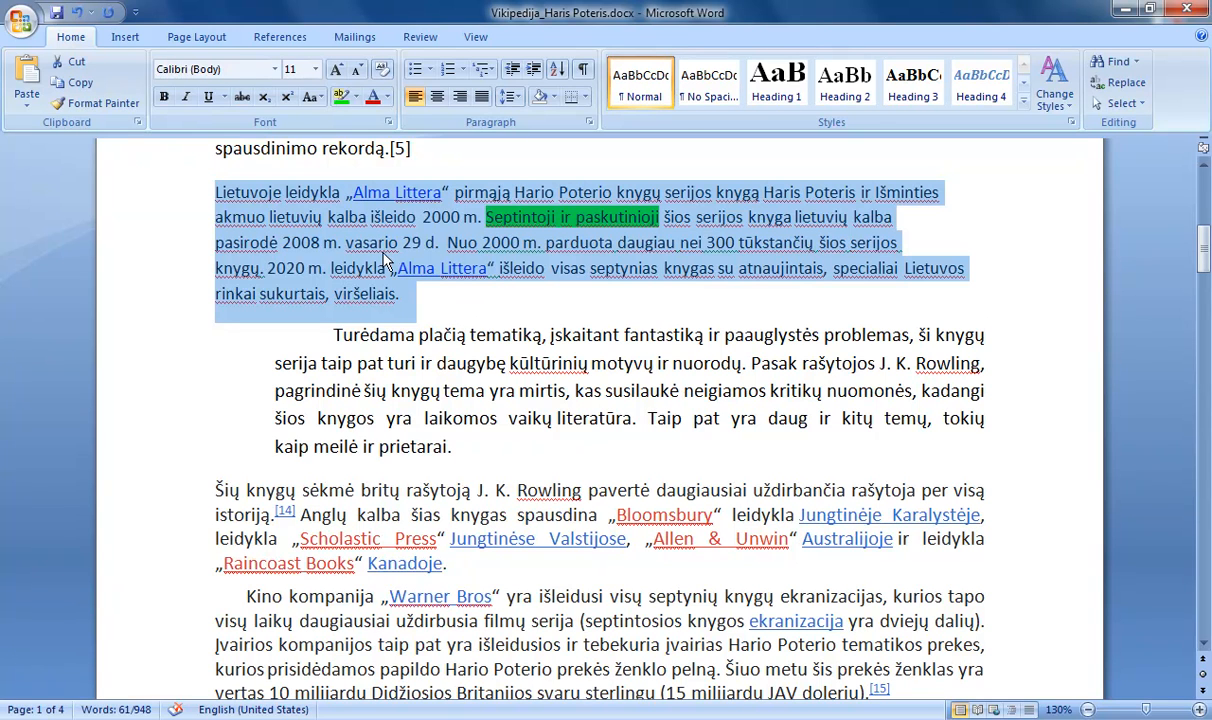
{"action": "left_click", "coordinate": [474, 269]}
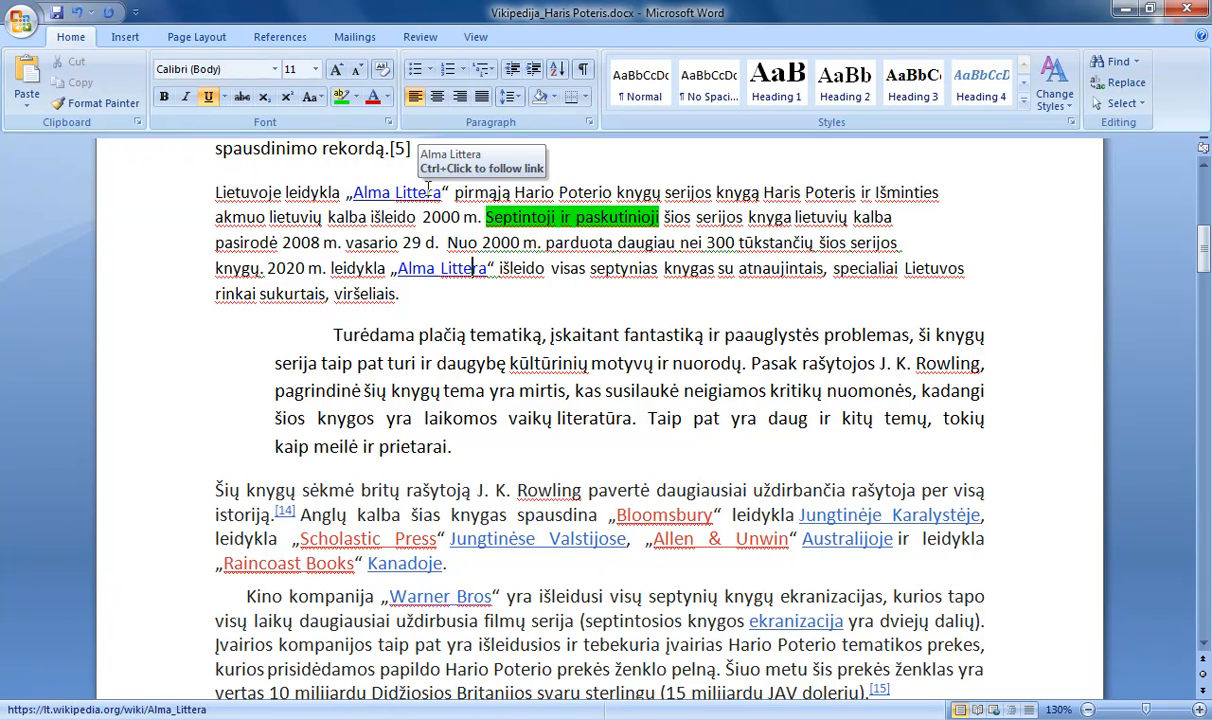
{"action": "left_click", "coordinate": [473, 268]}
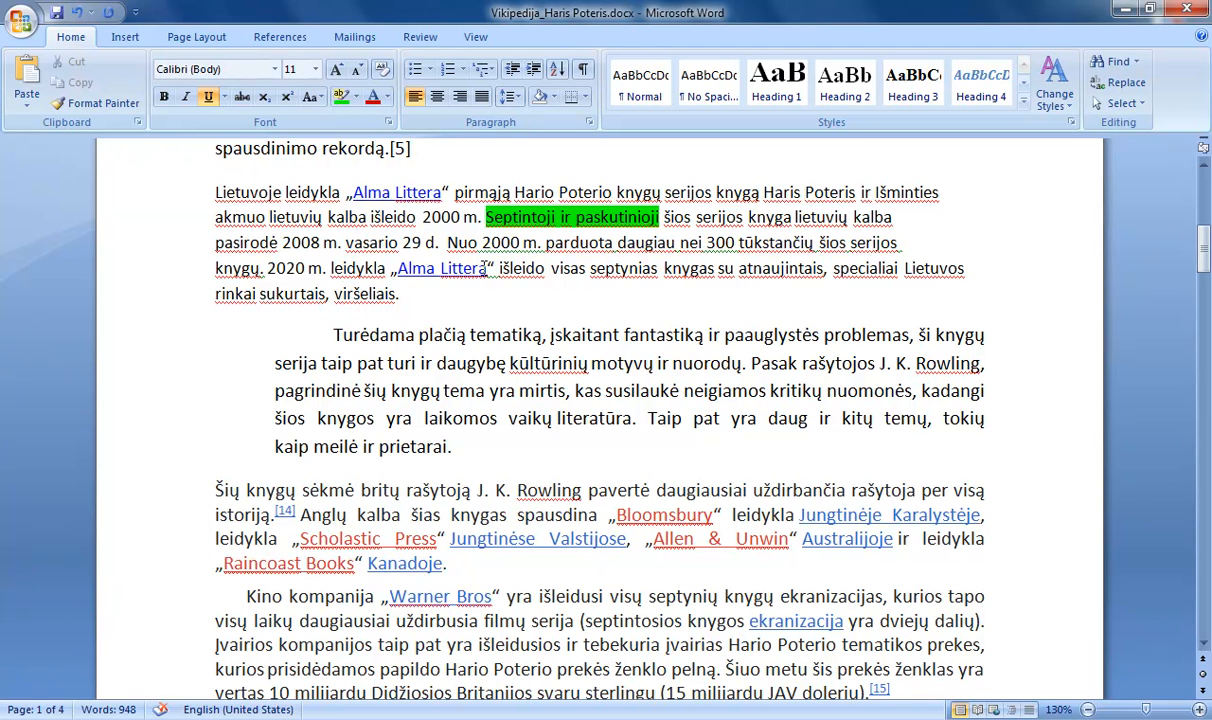
Try justified alignment on the "Lietuvoje leidykla" paragraph and return it to left alignment.
{"action": "triple_click", "coordinate": [407, 293]}
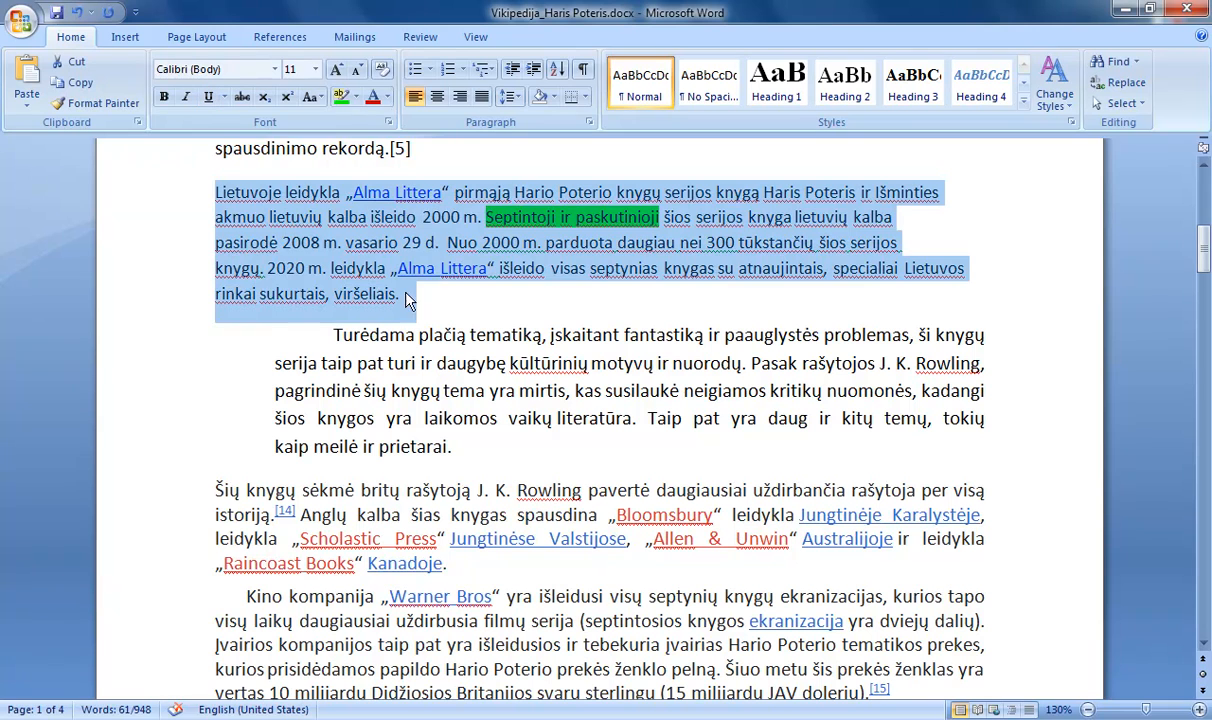
{"action": "left_click", "coordinate": [488, 100]}
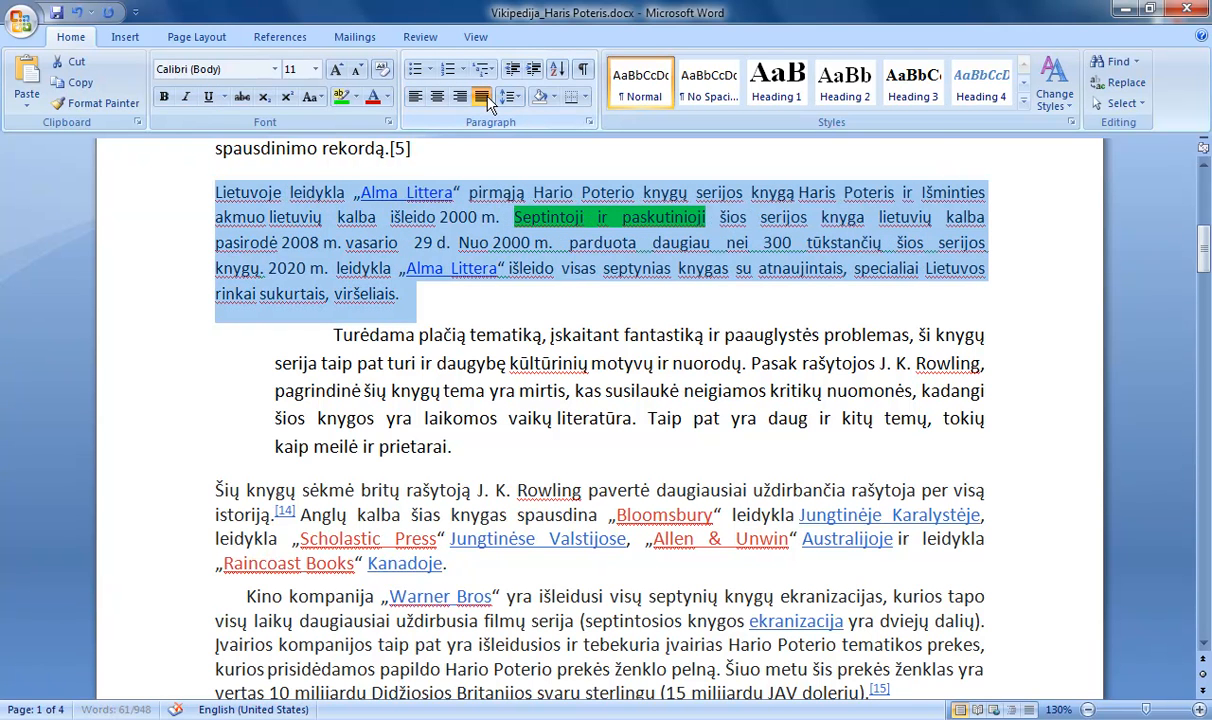
{"action": "left_click", "coordinate": [418, 100]}
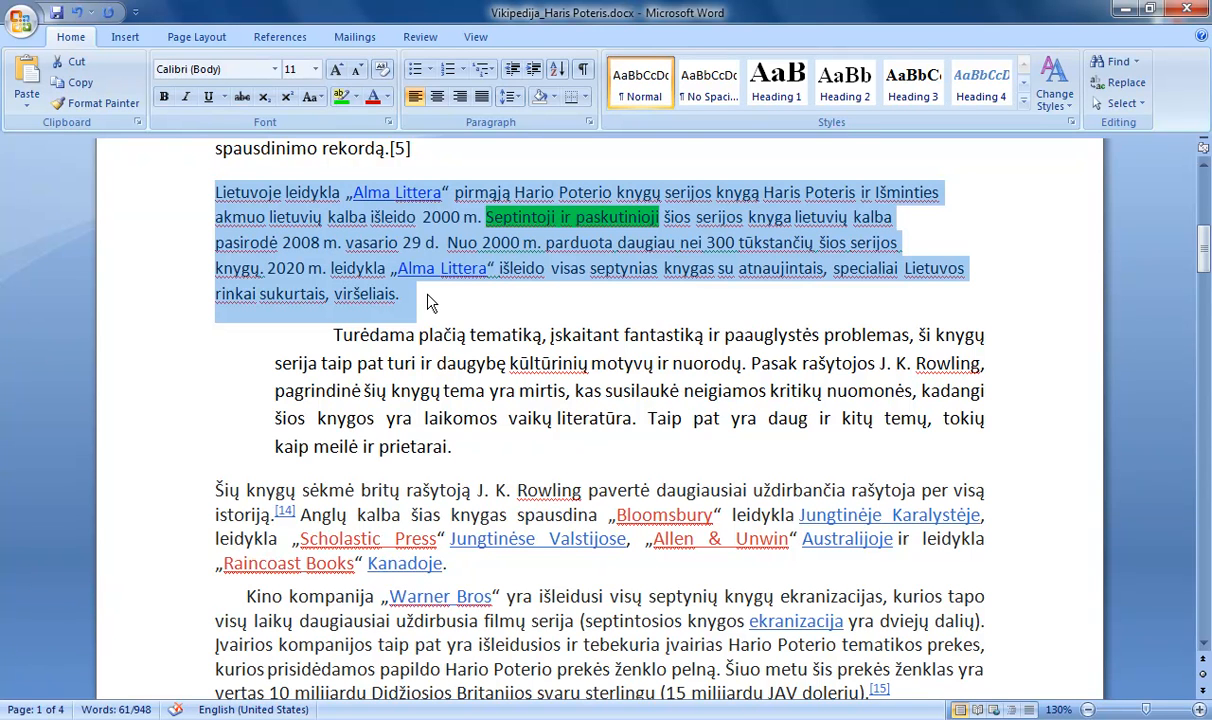
{"action": "left_click", "coordinate": [410, 292]}
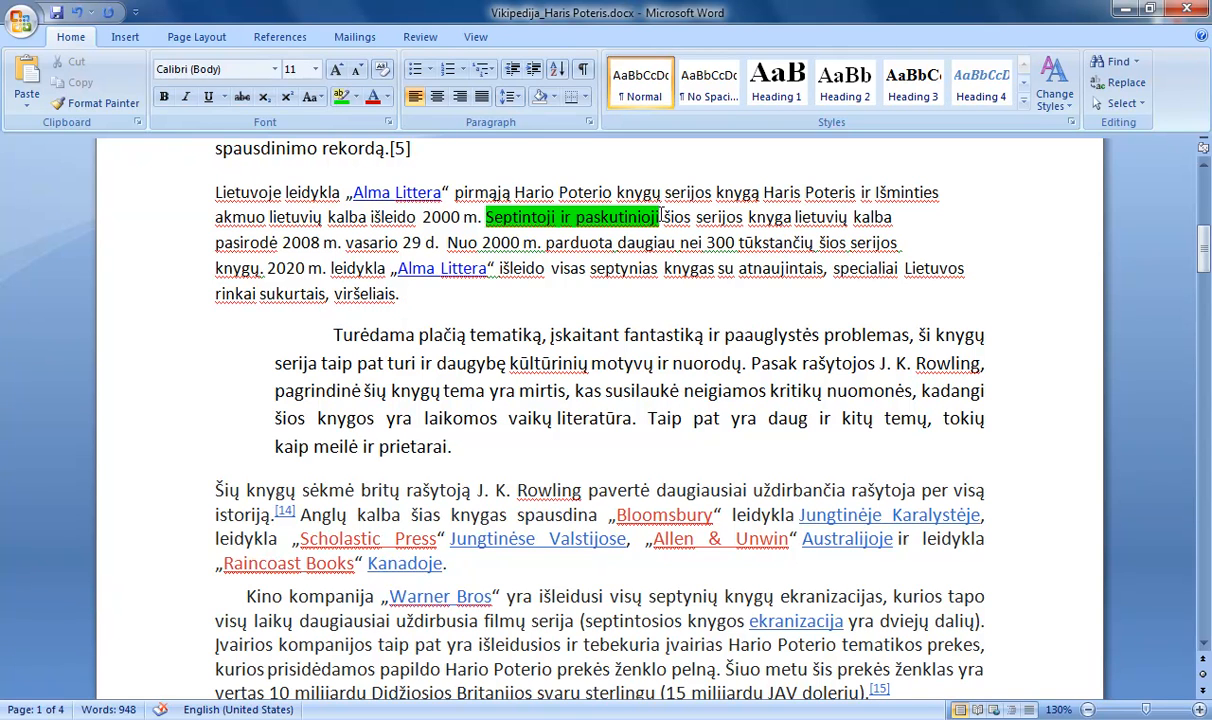
Select the highlighted words "Septintoji ir paskutinioji" in the "Lietuvoje leidykla" paragraph.
{"action": "left_click_drag", "start_coordinate": [661, 216], "coordinate": [486, 217]}
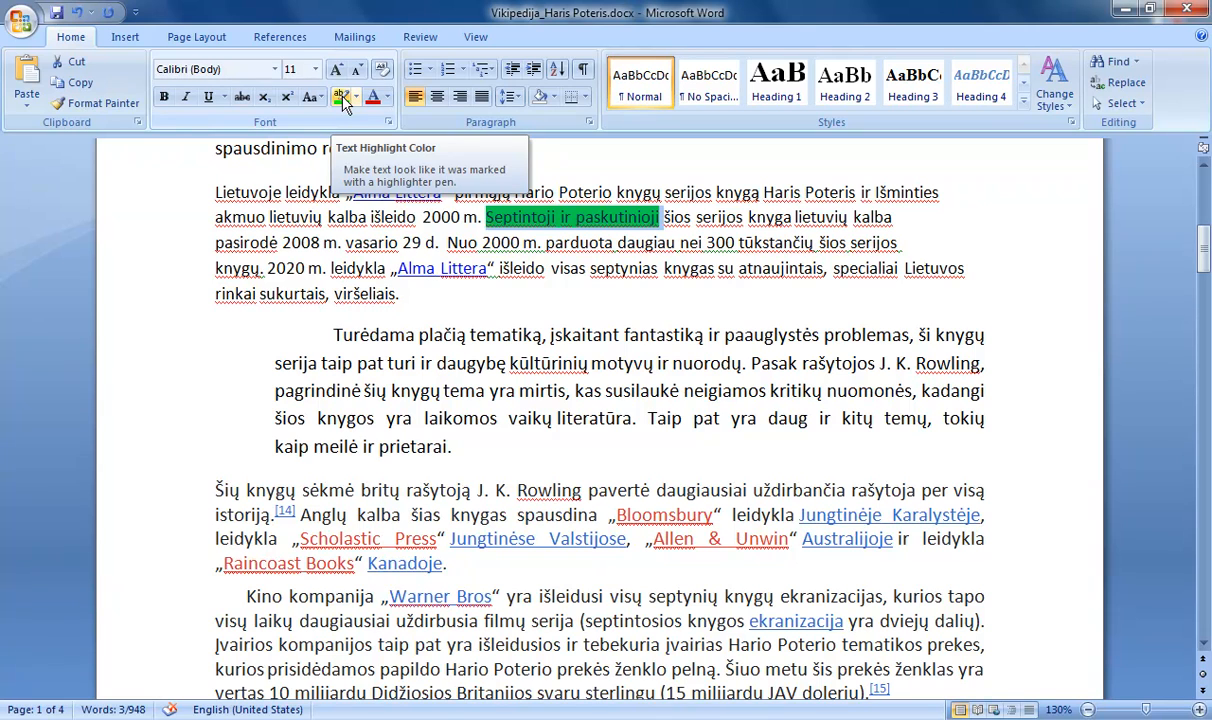
{"action": "left_click", "coordinate": [600, 222]}
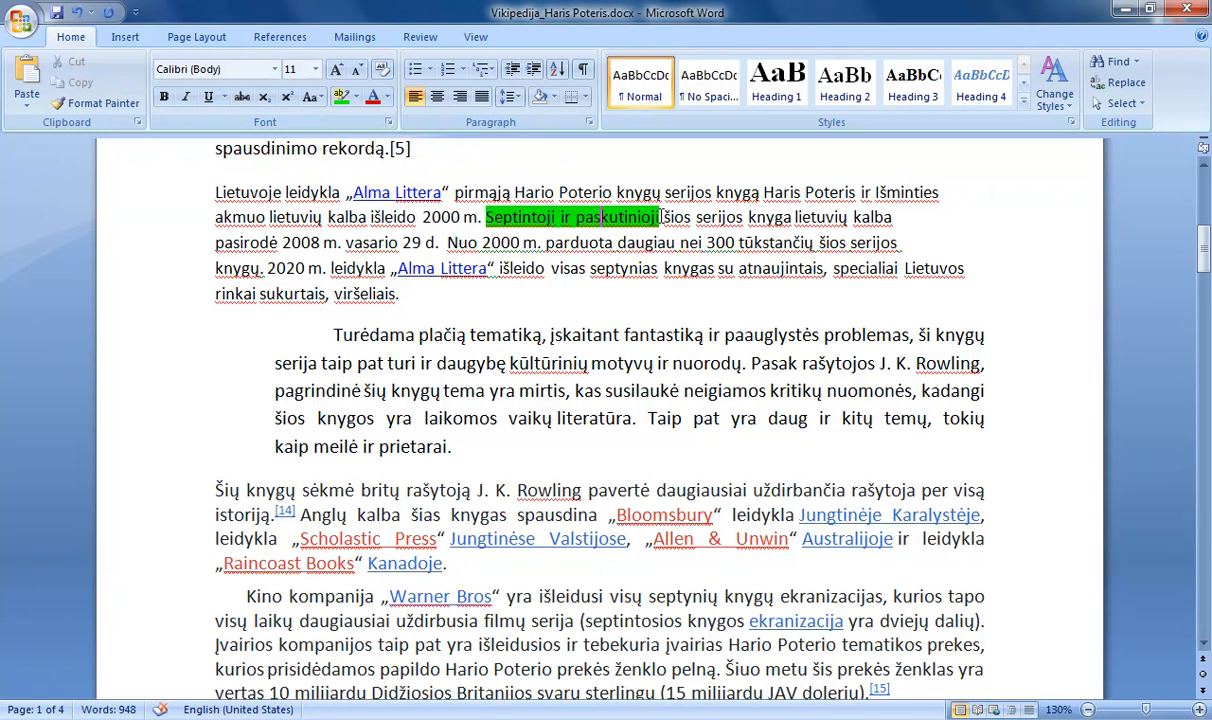